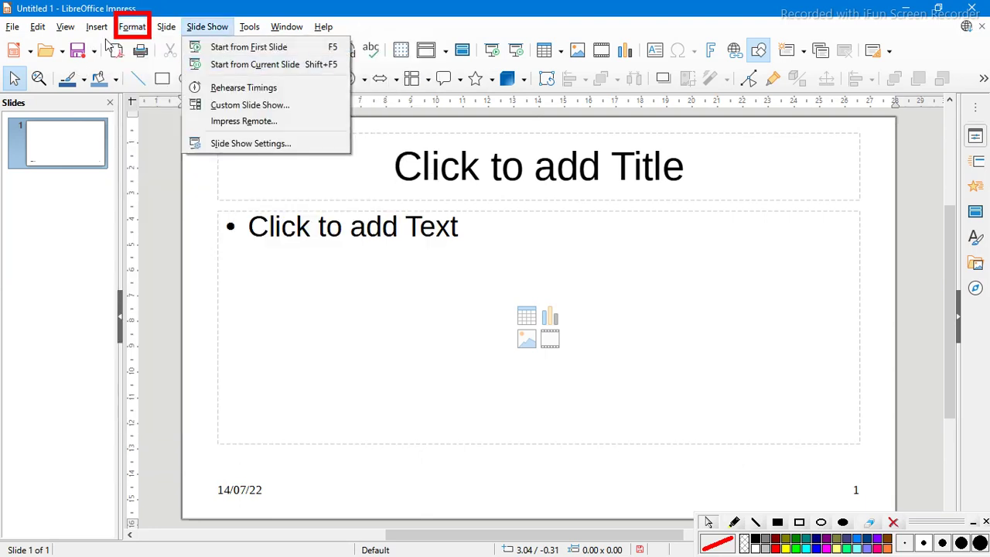
Step: Enter COMPUTER as the slide's title
mouse_move(215, 48)
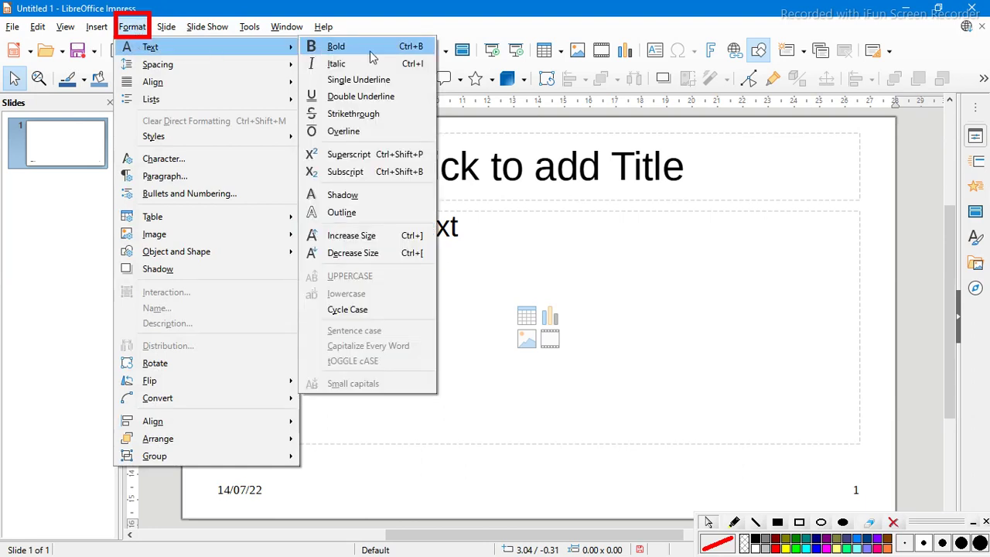
click(706, 180)
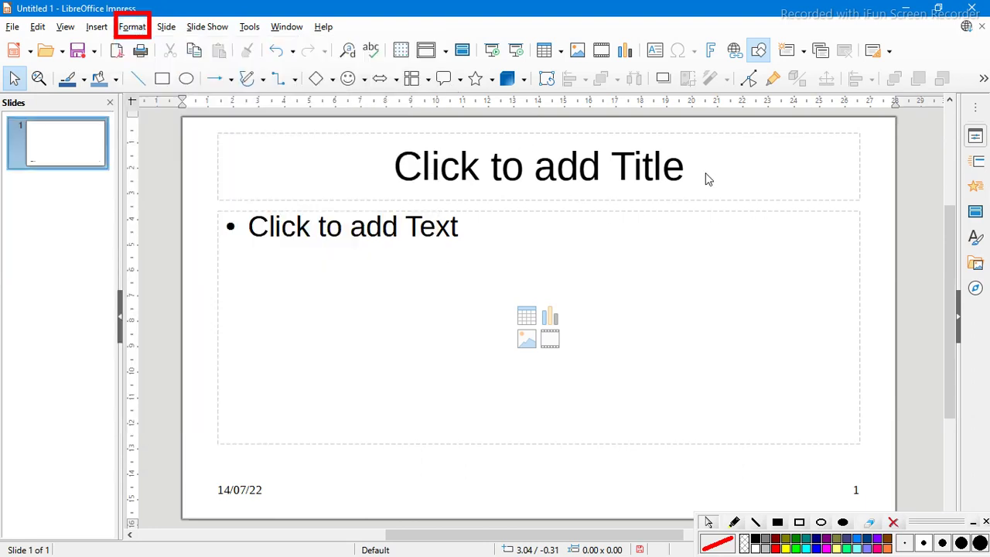
click(704, 171)
click(664, 167)
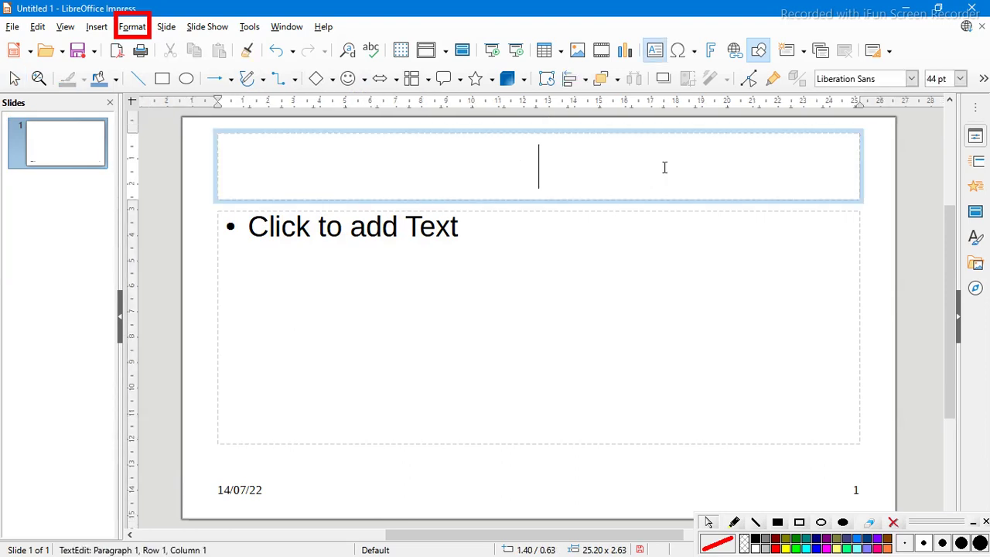
text(COM)
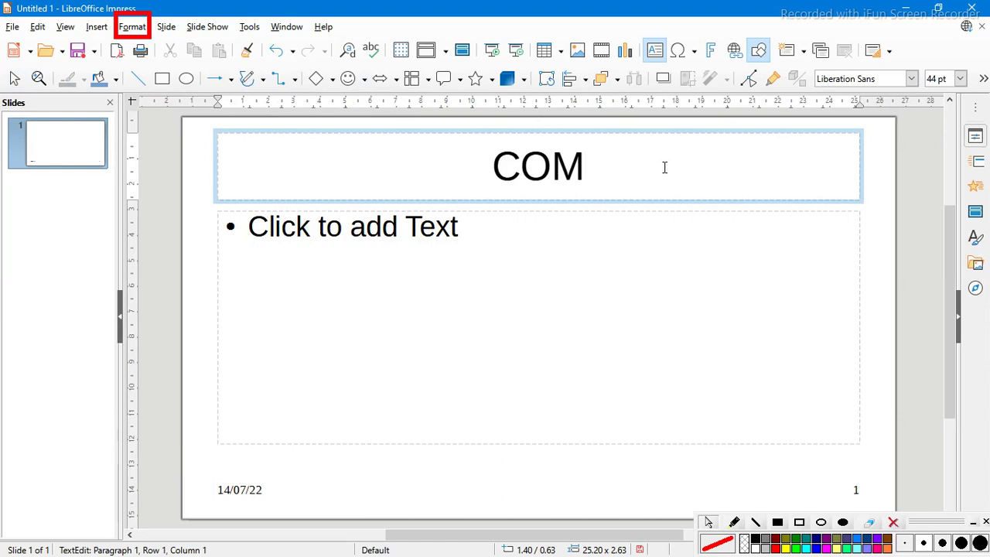
text(PUTER)
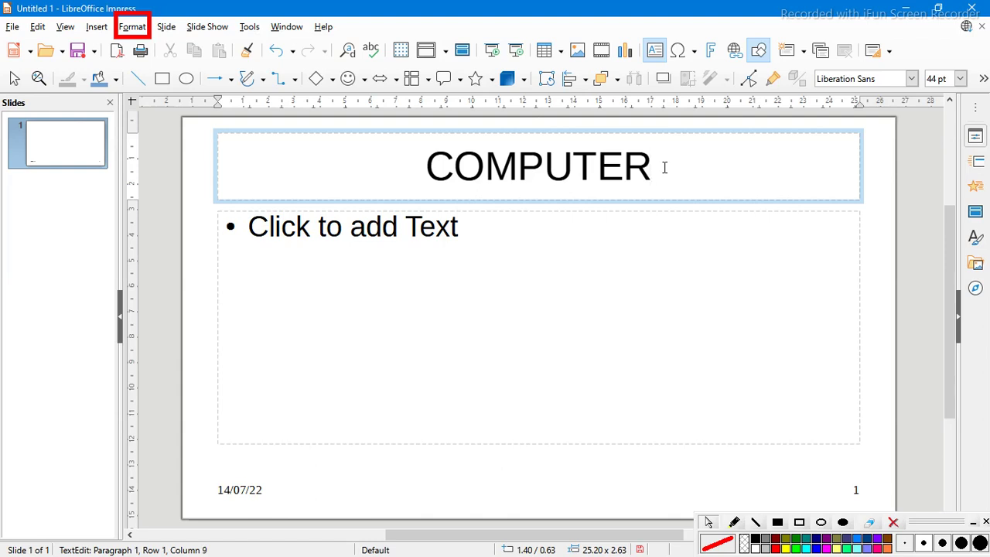
Step: Select the whole title word COMPUTER and make it bold
key(shift+Left)
key(shift+Left)
key(shift+Left)
key(shift+Left)
key(shift+Left)
key(shift+Left)
key(shift+Left)
key(shift+Left)
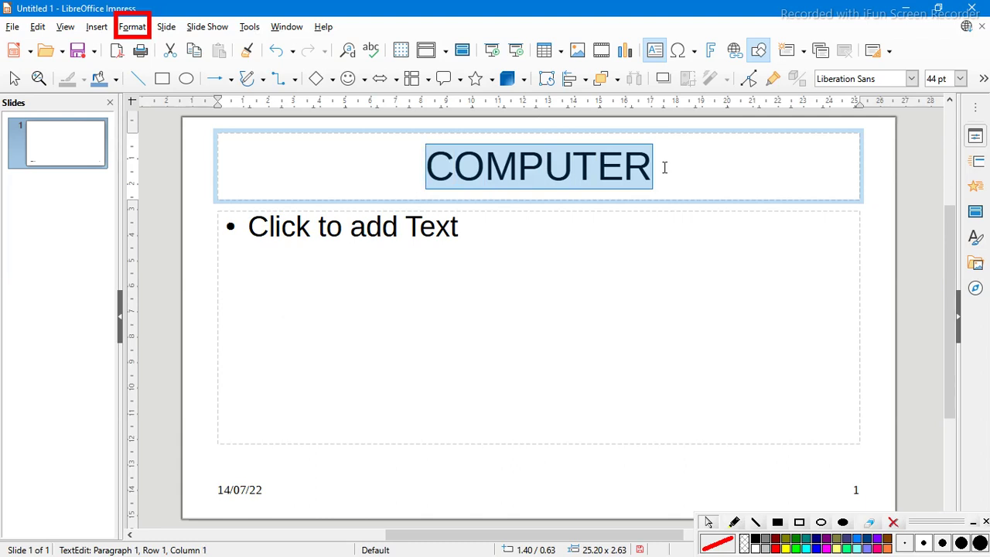
key(ctrl+b)
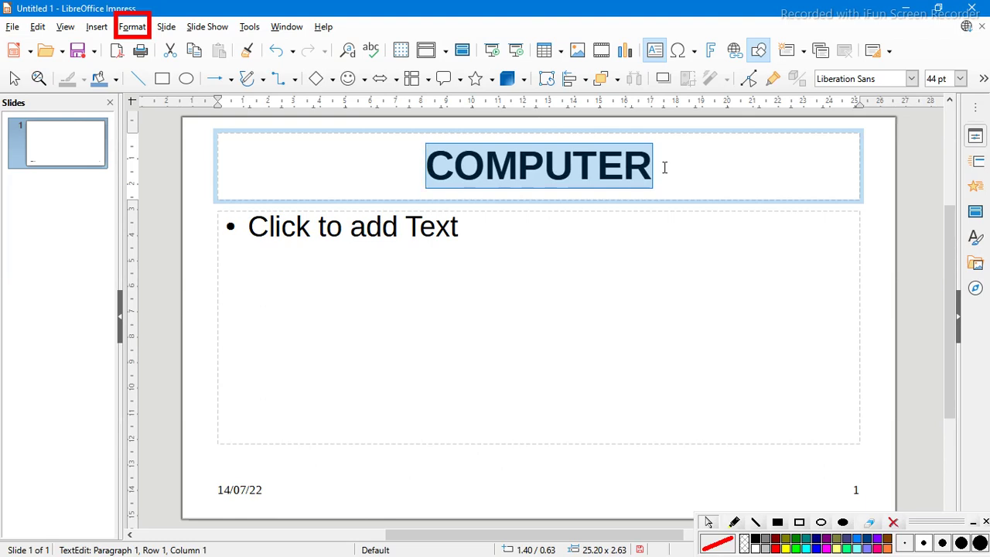
Step: Apply italic formatting to the selected title text
click(142, 33)
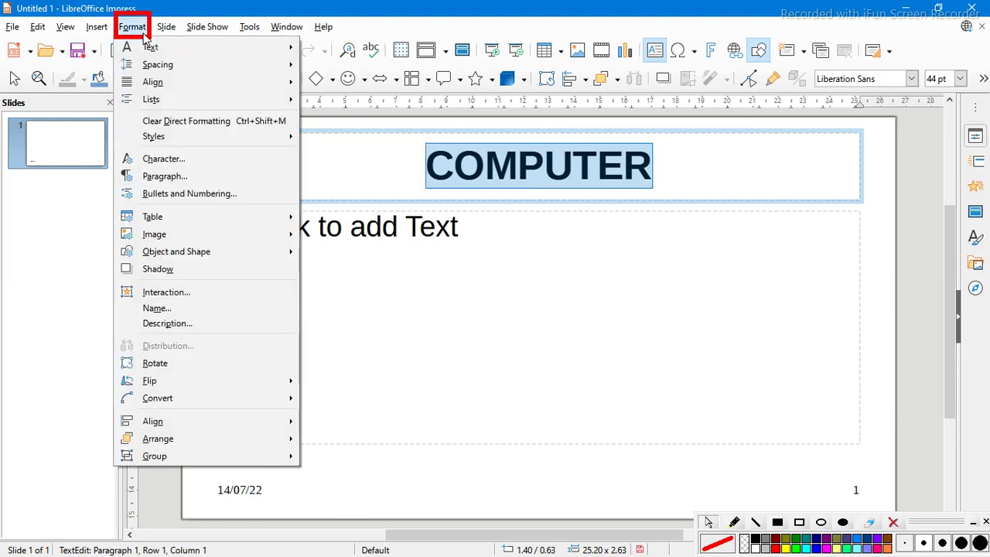
mouse_move(146, 49)
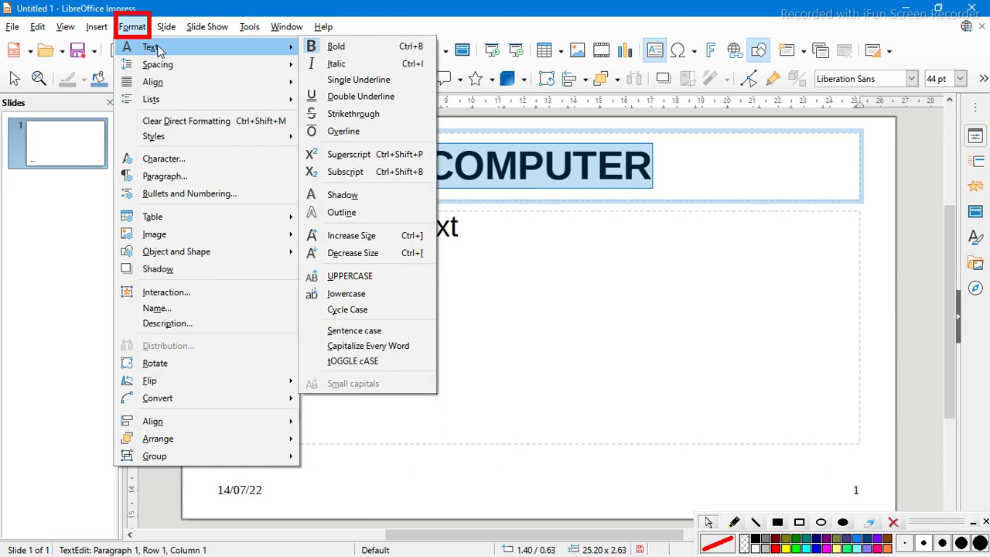
click(366, 63)
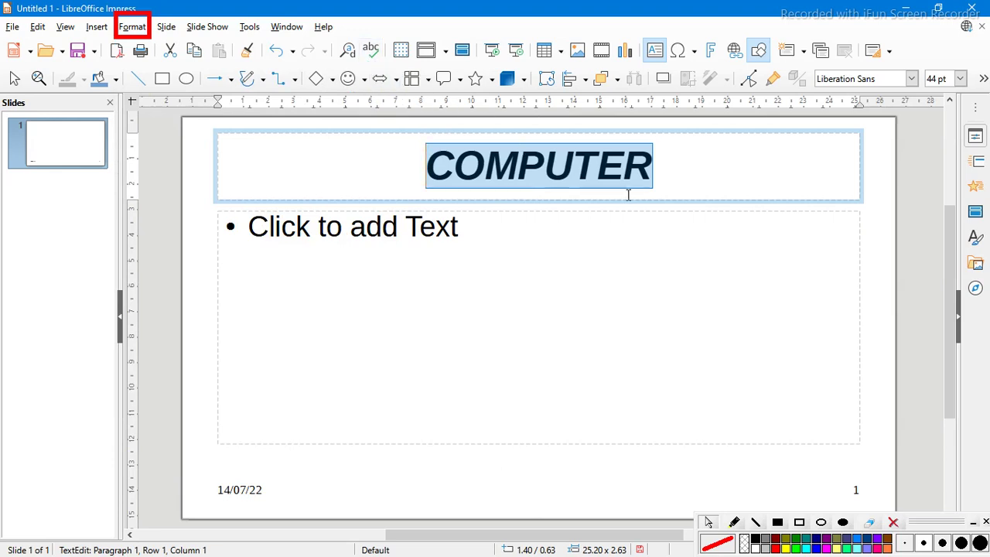
Step: Apply a single underline to the title text and deselect it
click(132, 27)
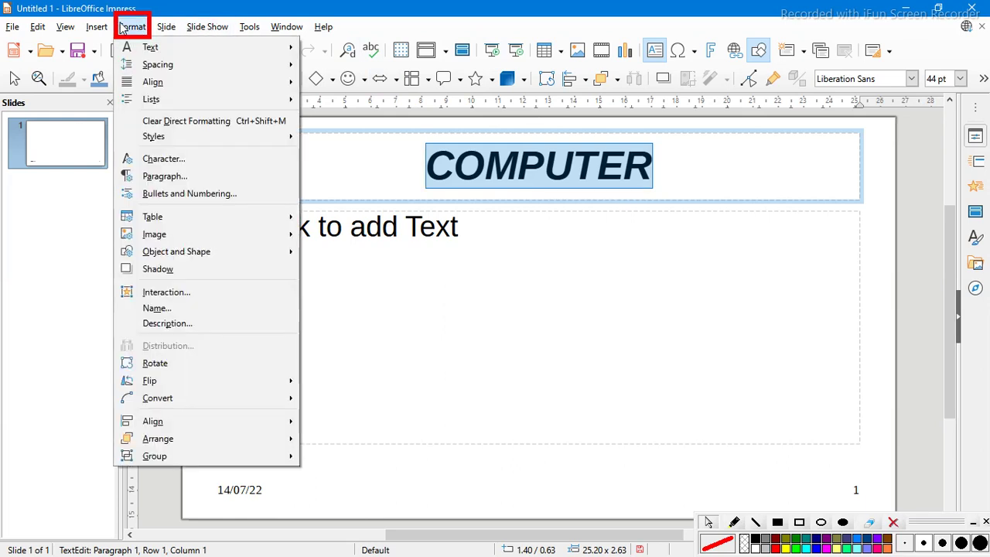
mouse_move(194, 45)
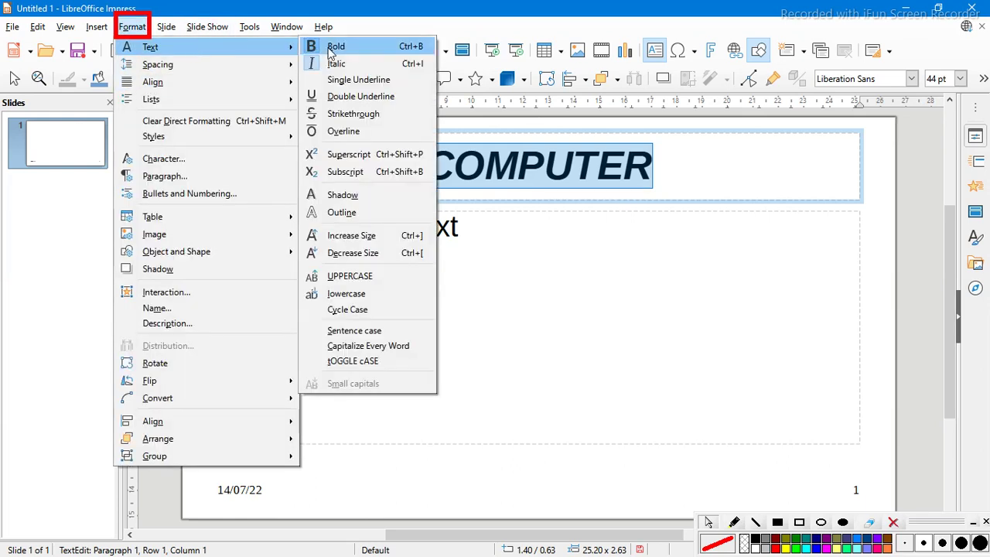
click(363, 80)
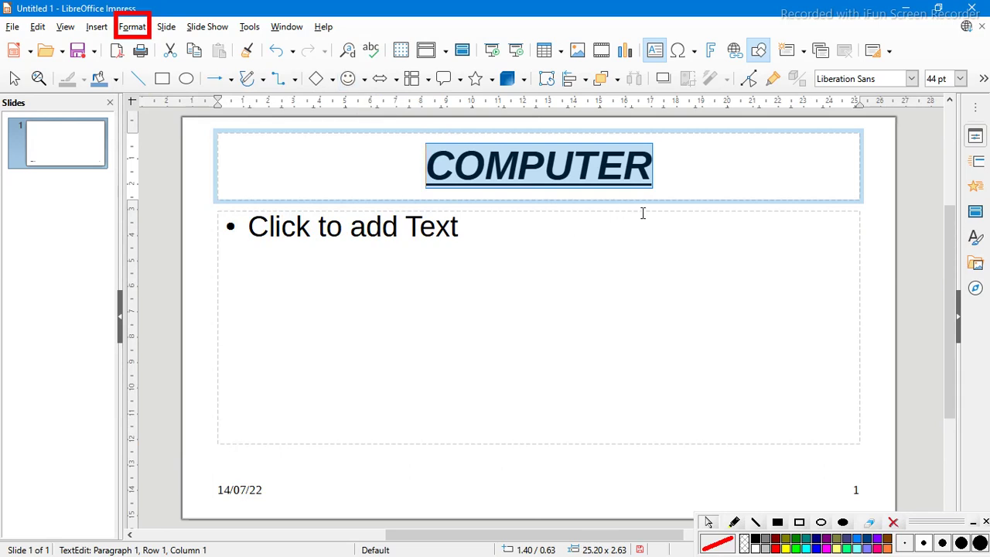
click(684, 162)
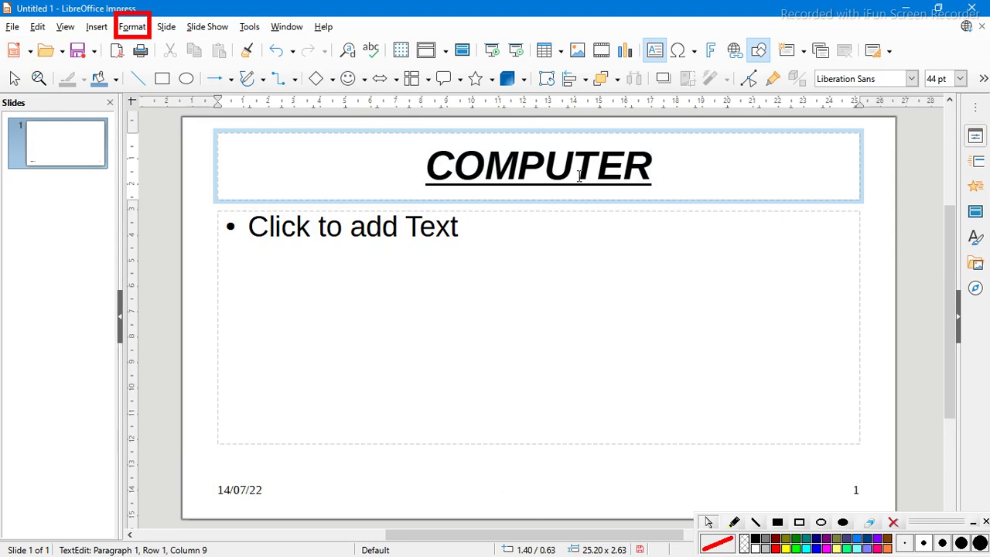
Step: Select the title word again, switch its underline to double, and remove that double underline
drag(424, 164, 652, 187)
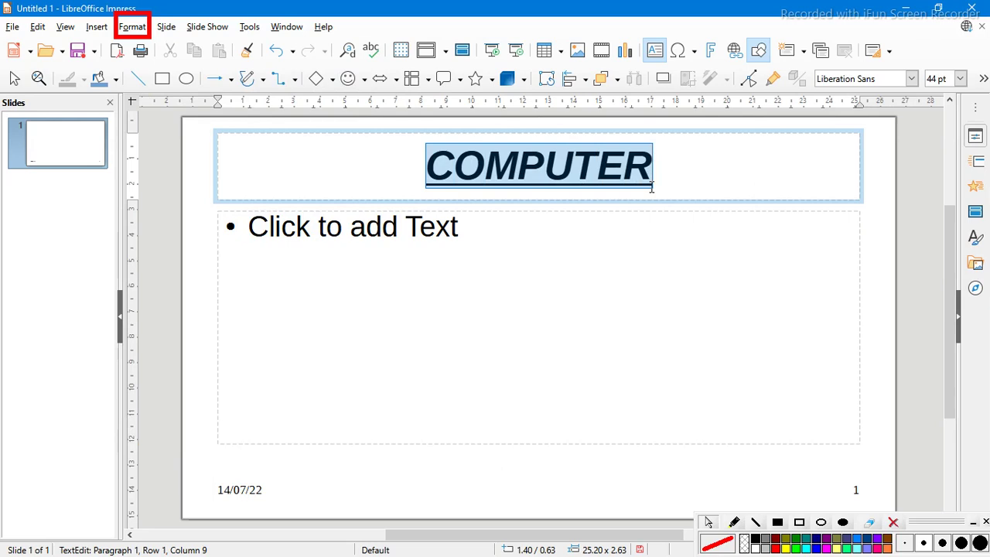
click(133, 27)
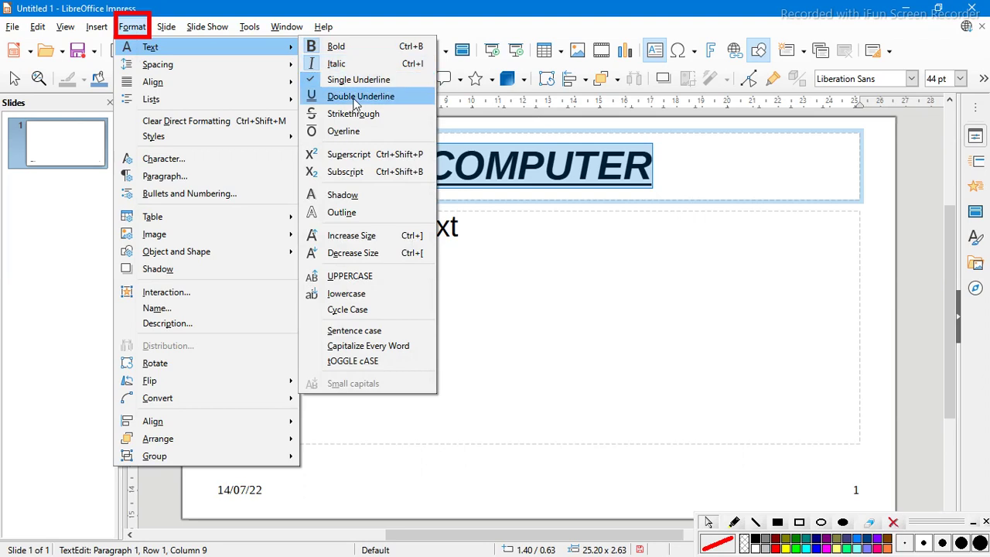
click(355, 101)
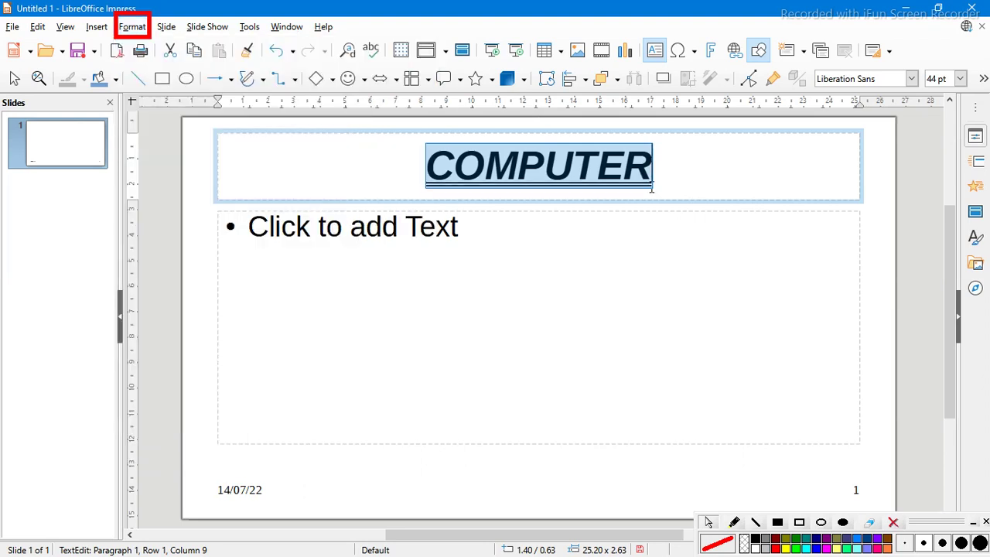
click(132, 27)
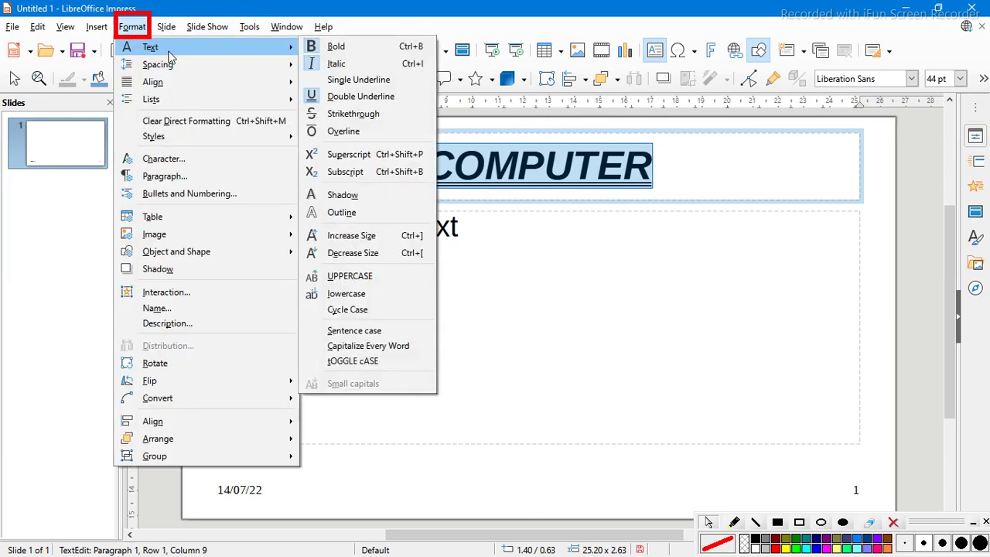
click(346, 96)
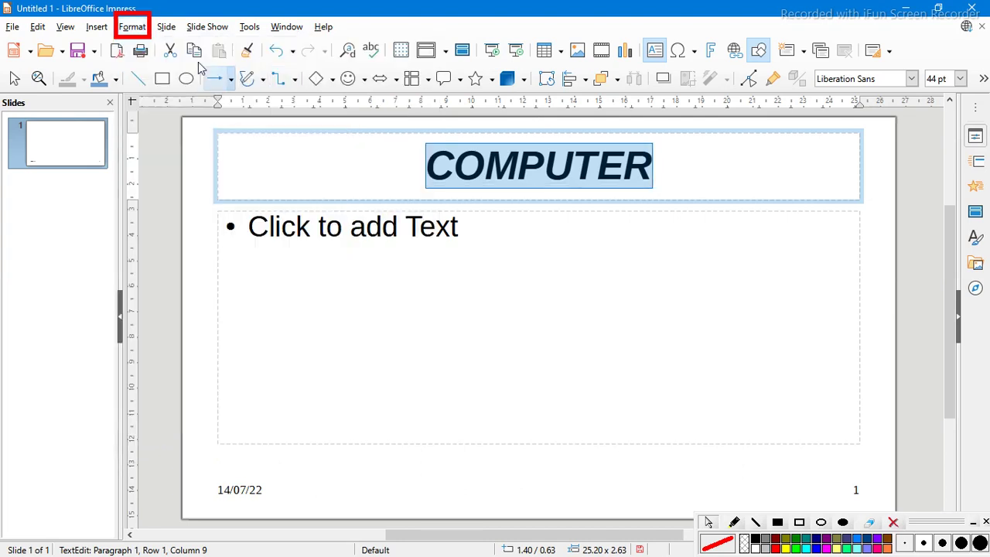
Step: Apply strikethrough to the selected title text and finish editing, leaving the title box selected
click(133, 27)
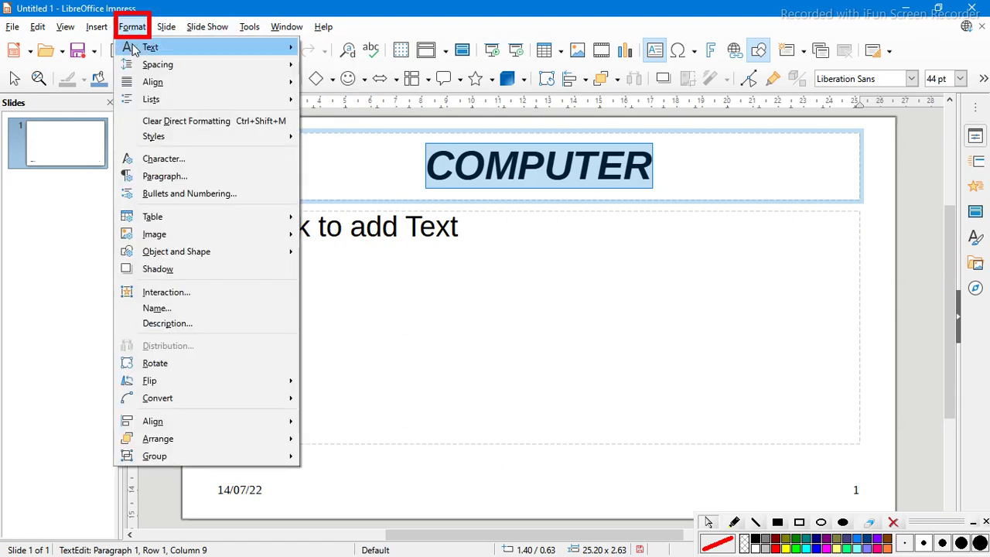
mouse_move(133, 48)
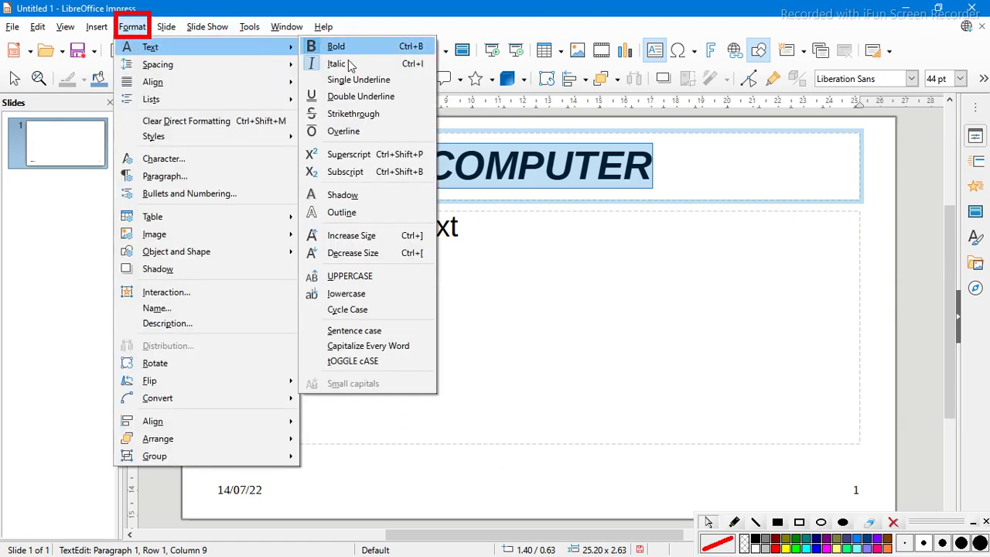
click(369, 116)
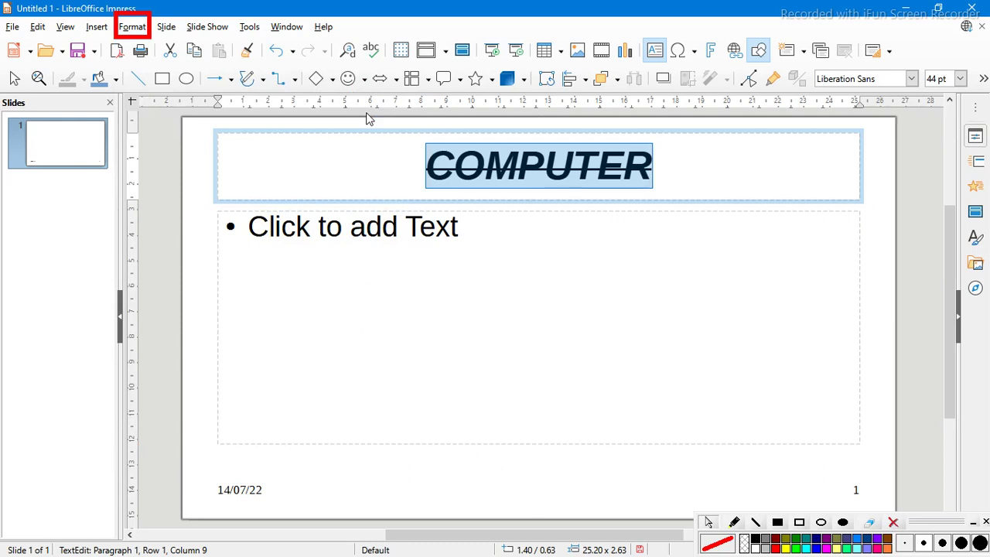
key(Escape)
key(Escape)
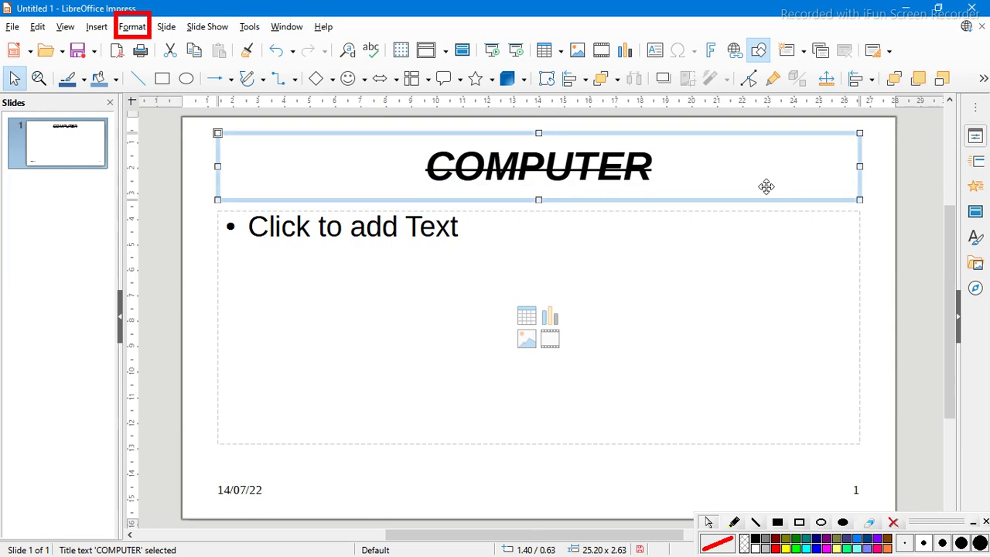
click(756, 539)
drag(429, 154, 656, 184)
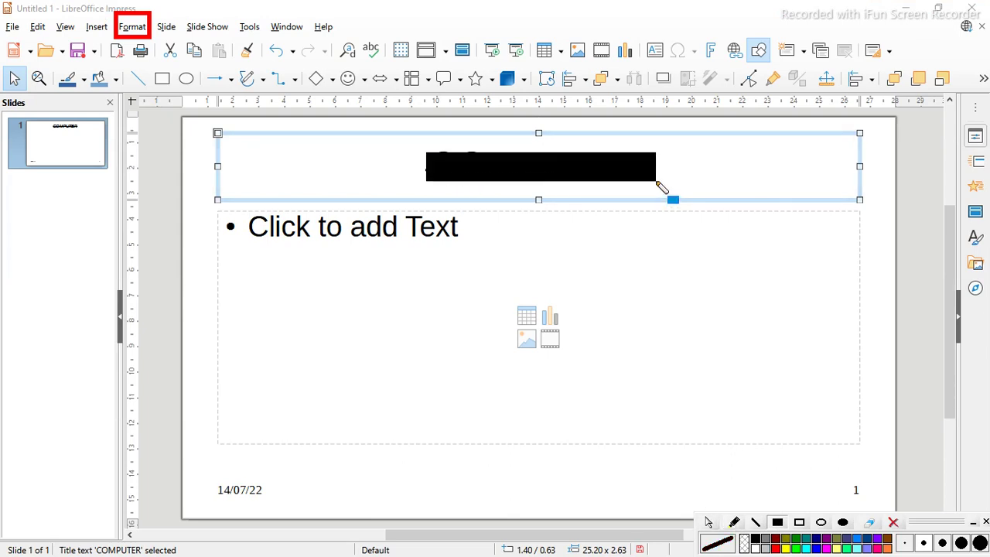
click(895, 523)
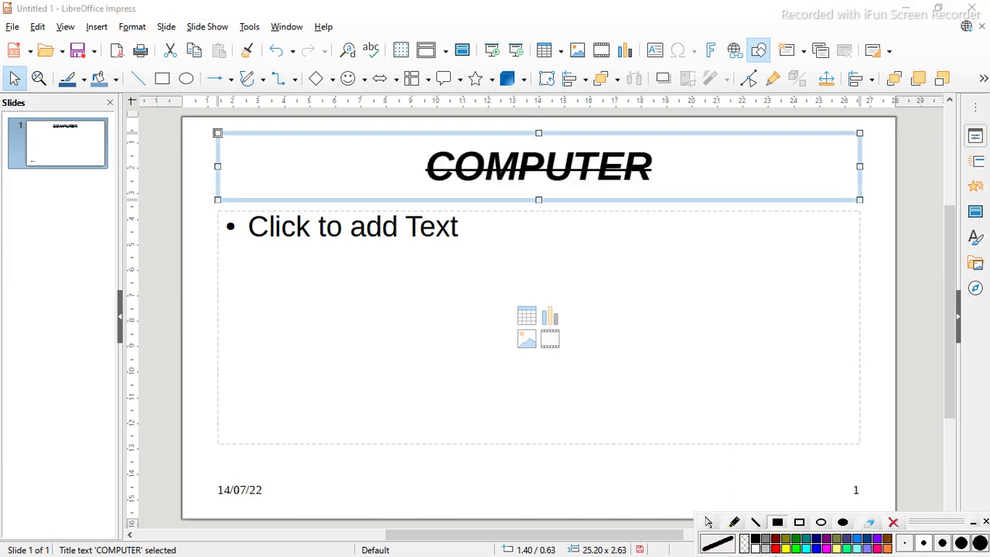
click(734, 523)
mouse_move(429, 155)
mouse_down()
mouse_move(593, 157)
mouse_move(437, 158)
mouse_move(504, 160)
mouse_move(445, 175)
mouse_move(497, 159)
mouse_move(604, 161)
mouse_up()
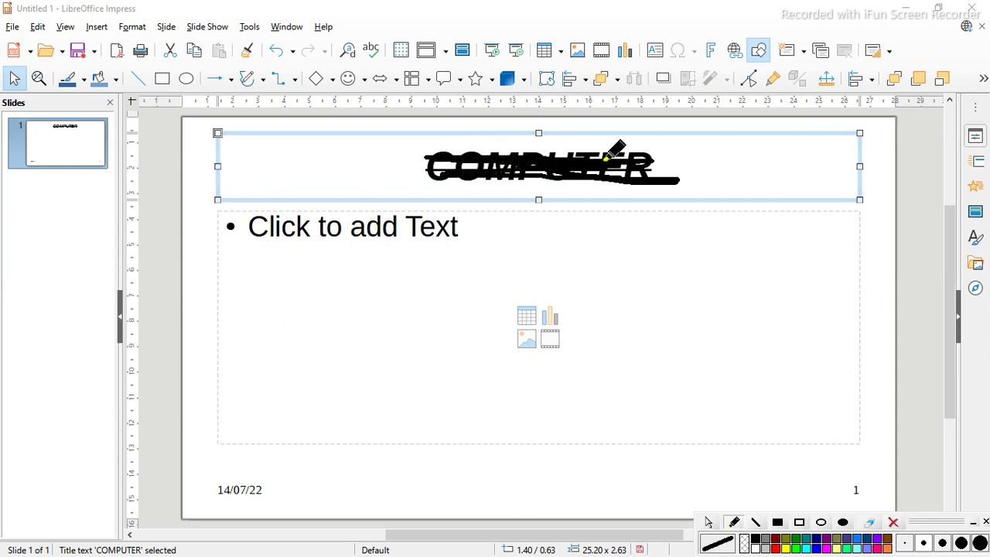
click(893, 522)
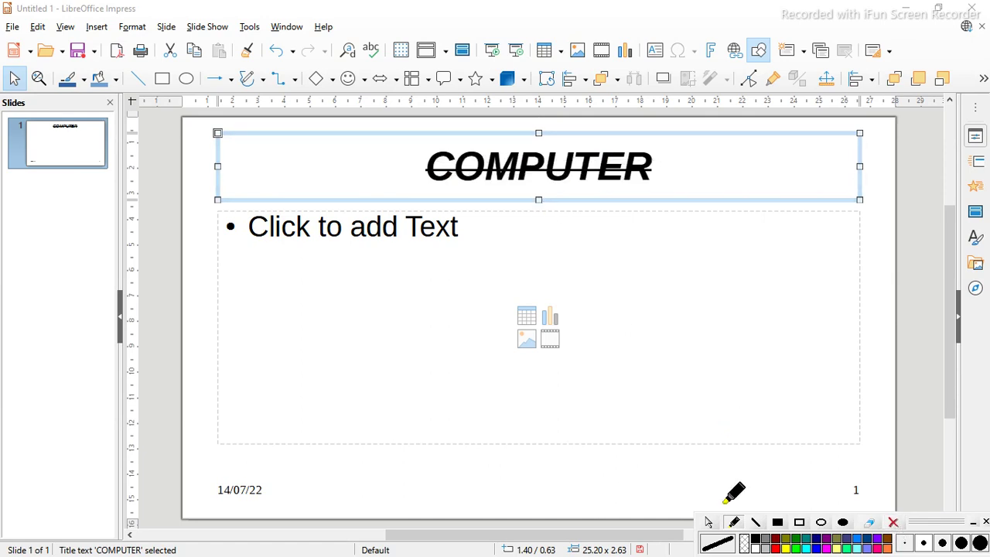
click(709, 523)
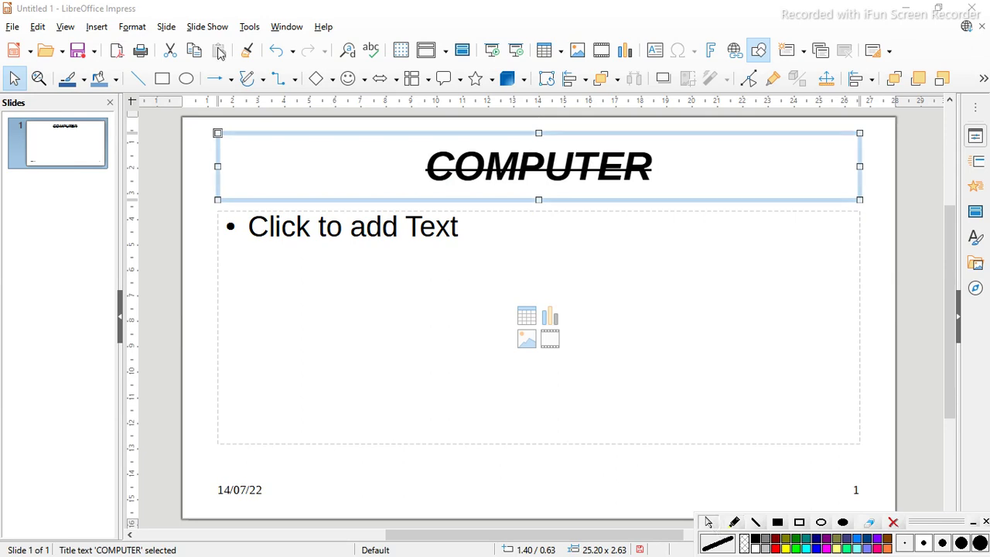
Step: Add an overline to the text in the selected title box
click(132, 27)
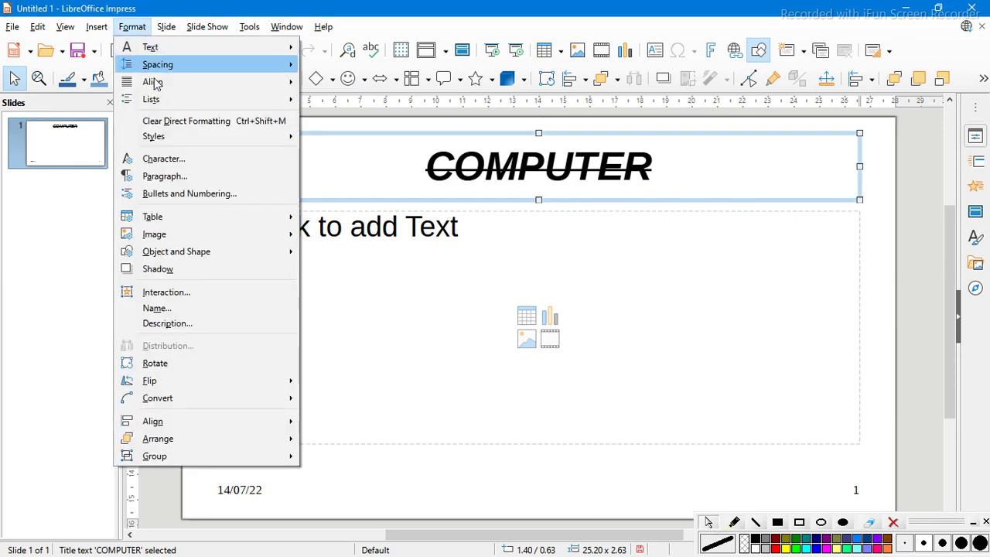
mouse_move(194, 47)
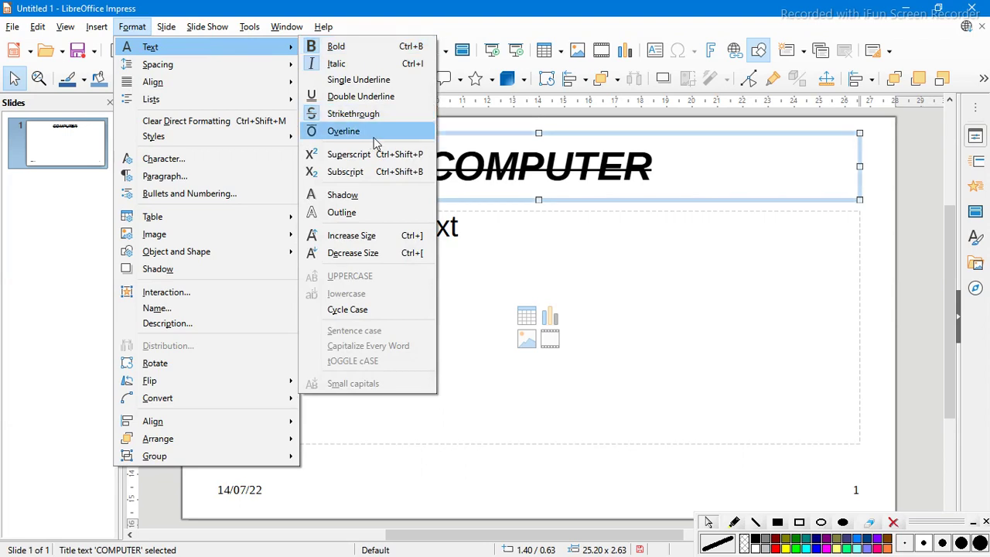
click(375, 133)
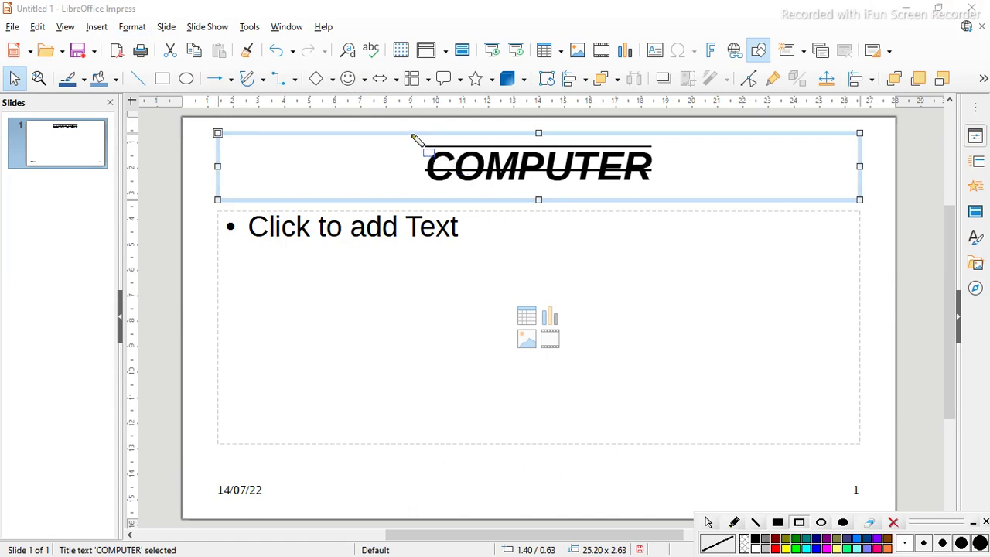
Step: Mark the title's overline with a red rectangle using the screen annotation tool, and select a thicker annotation line
drag(413, 136, 658, 154)
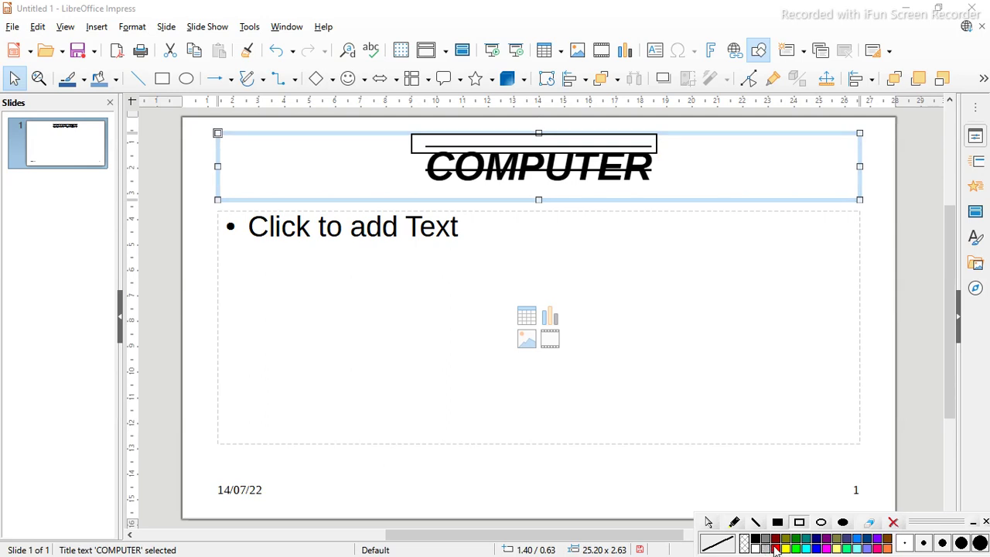
click(776, 548)
click(895, 523)
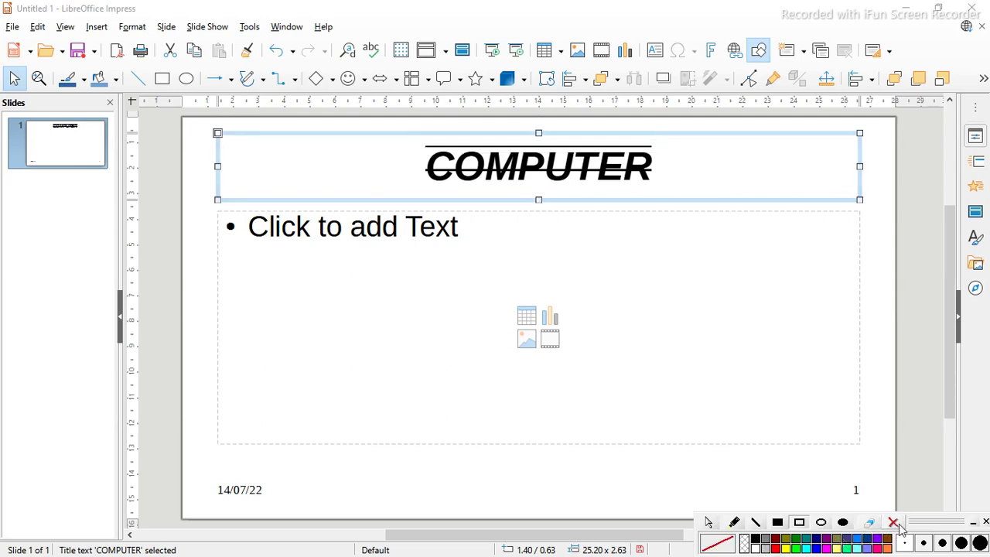
drag(416, 136, 658, 154)
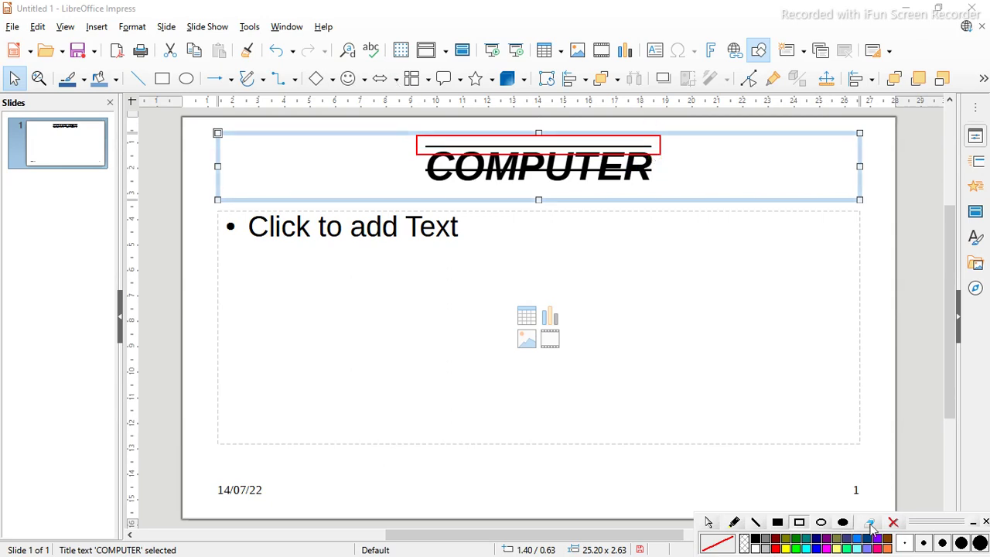
click(922, 544)
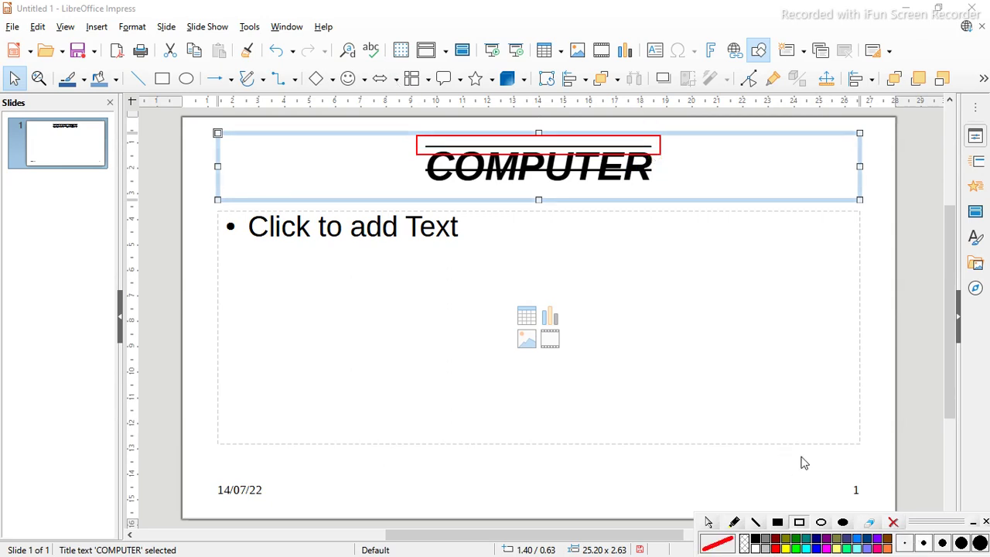
Step: Clear the red annotation around the overline and remove the strikethrough from the title text
click(894, 523)
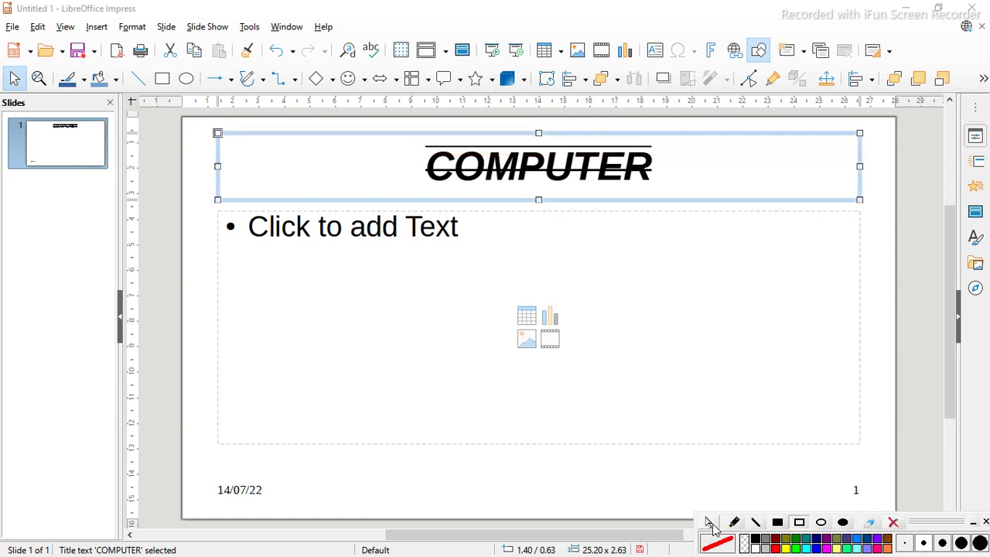
click(132, 28)
mouse_move(161, 48)
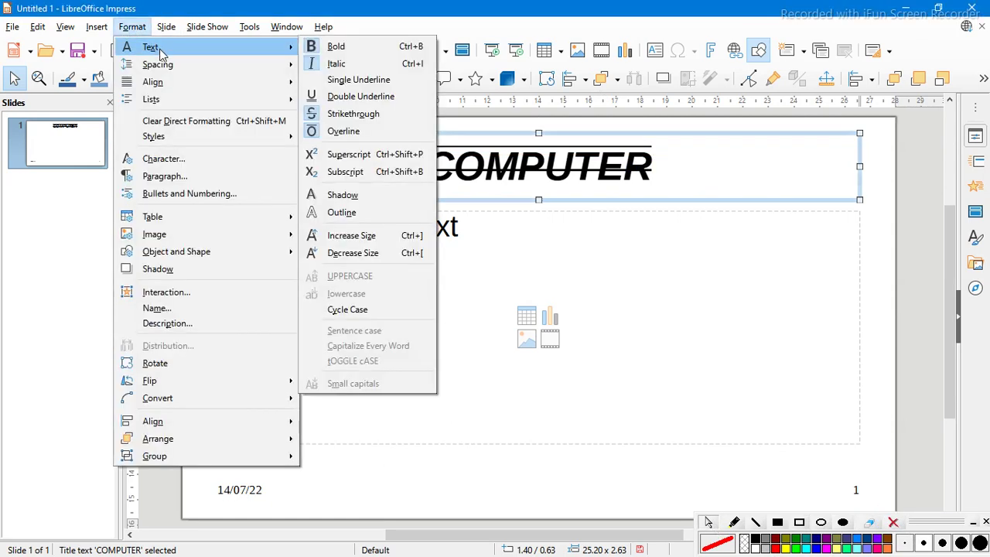
click(352, 120)
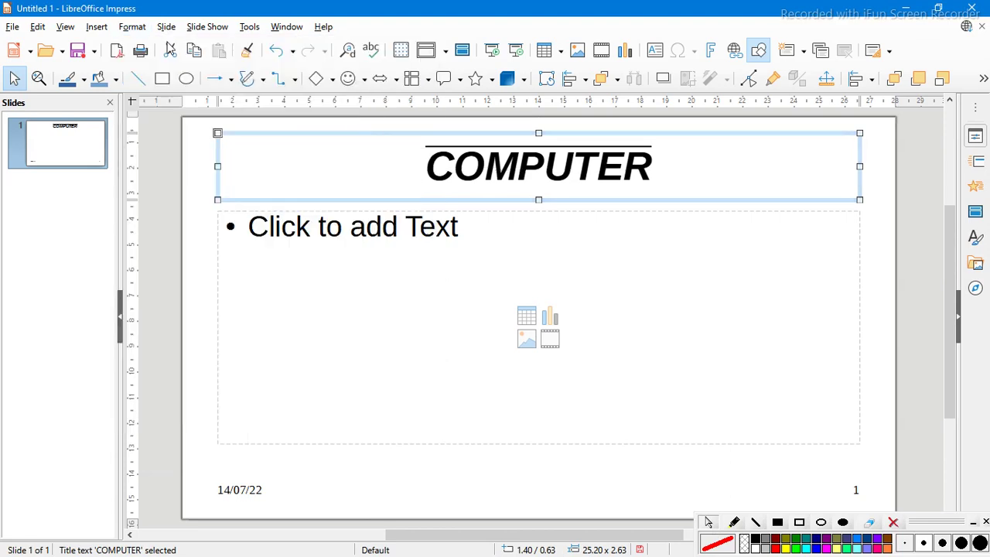
Step: Remove the overline from the text in the selected title box
click(132, 26)
mouse_move(219, 57)
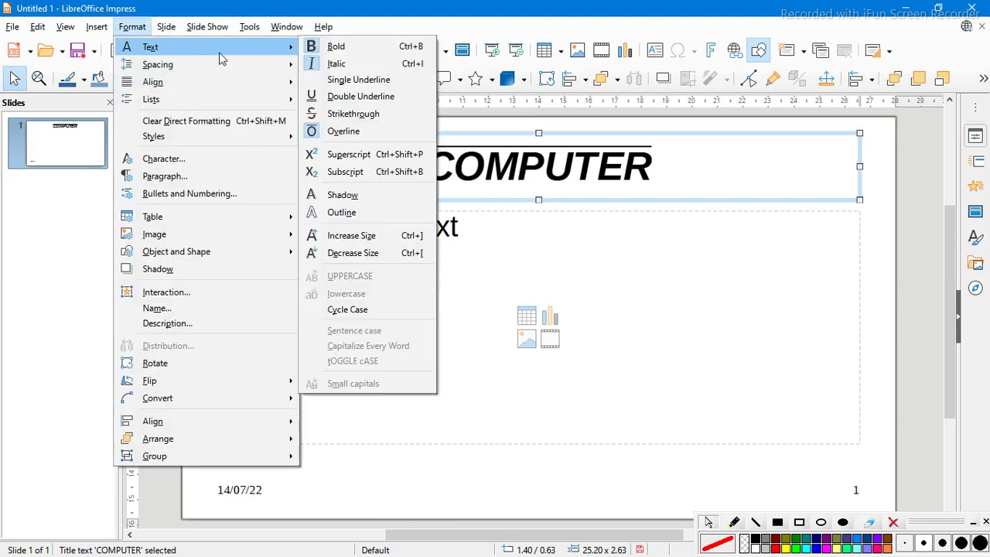
click(372, 133)
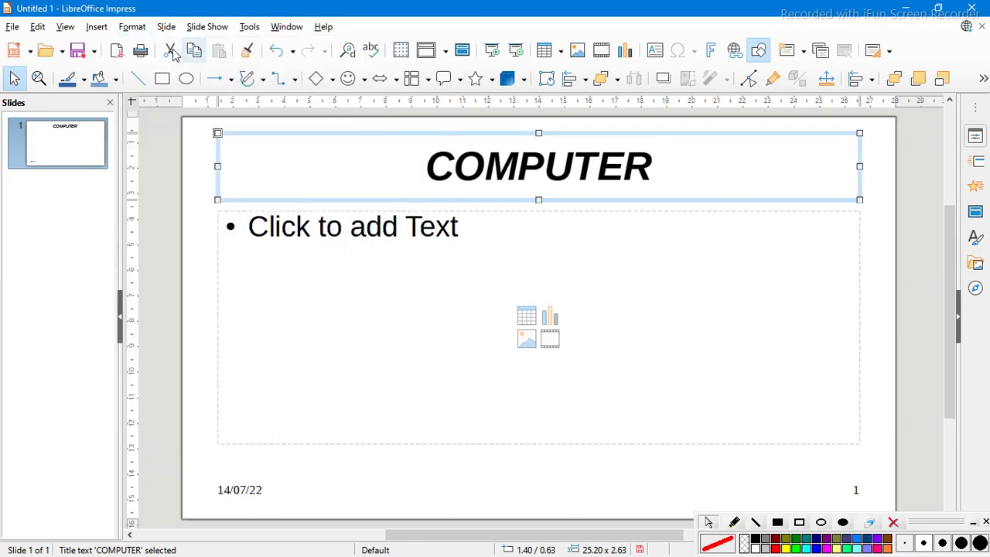
click(133, 27)
click(207, 26)
click(139, 28)
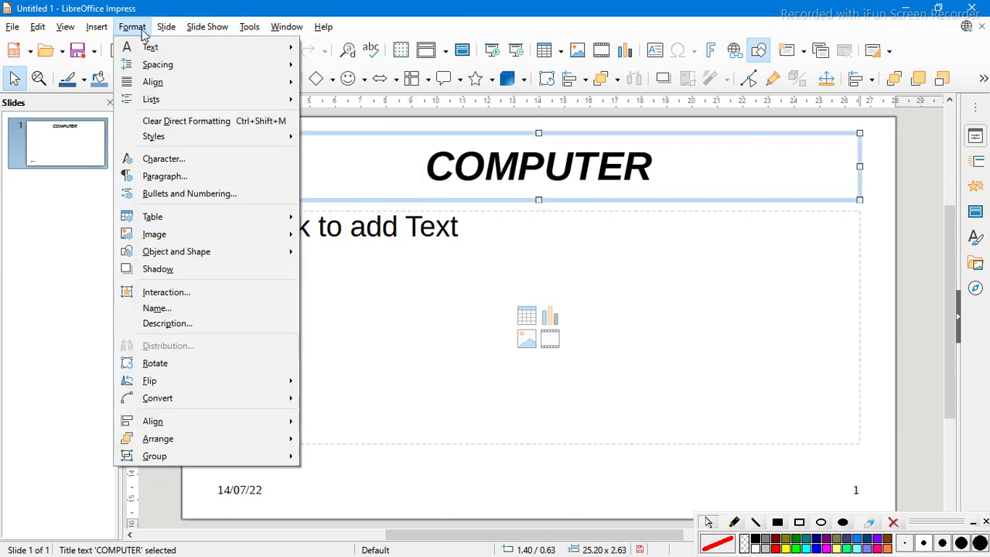
mouse_move(150, 51)
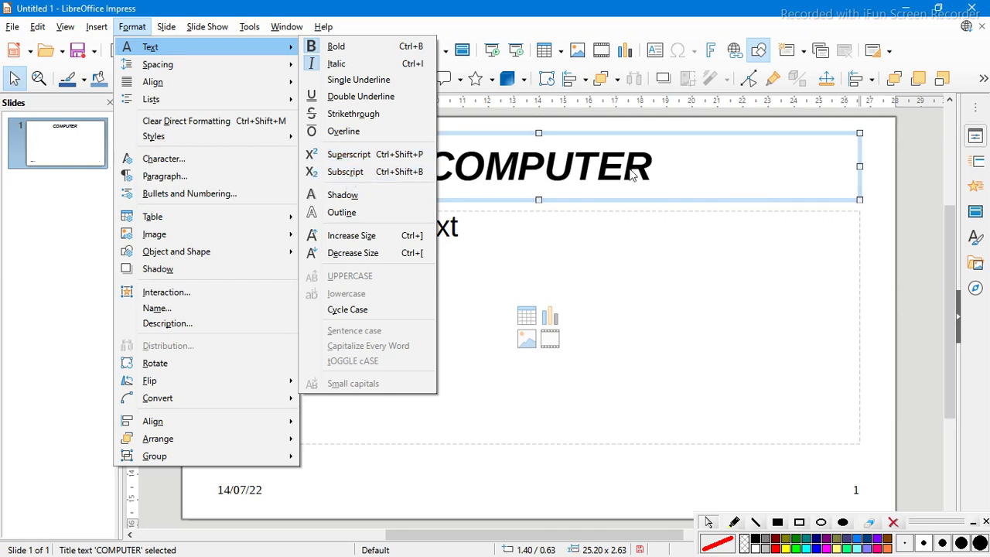
click(693, 169)
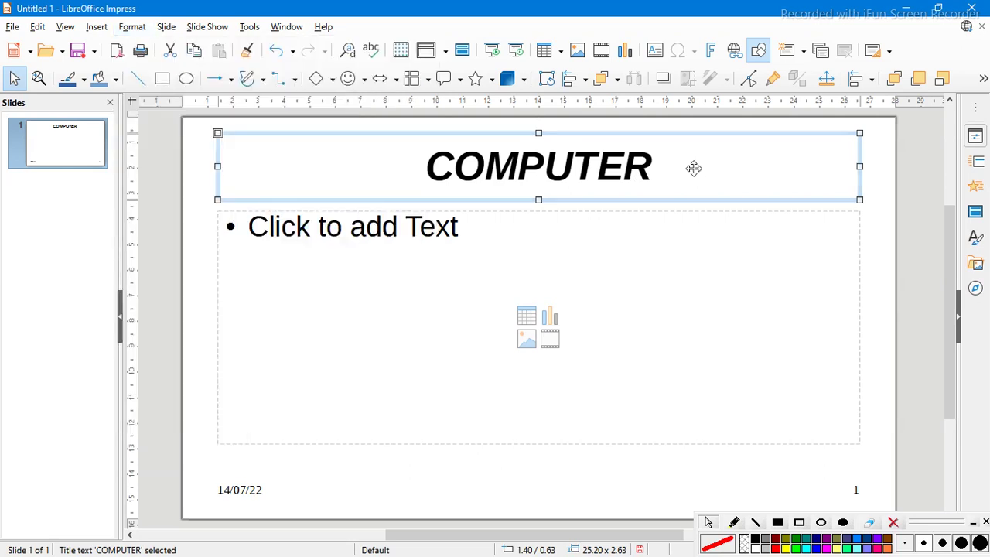
Step: Add 22 after the word COMPUTER in the title and format the last 2 as superscript
click(694, 167)
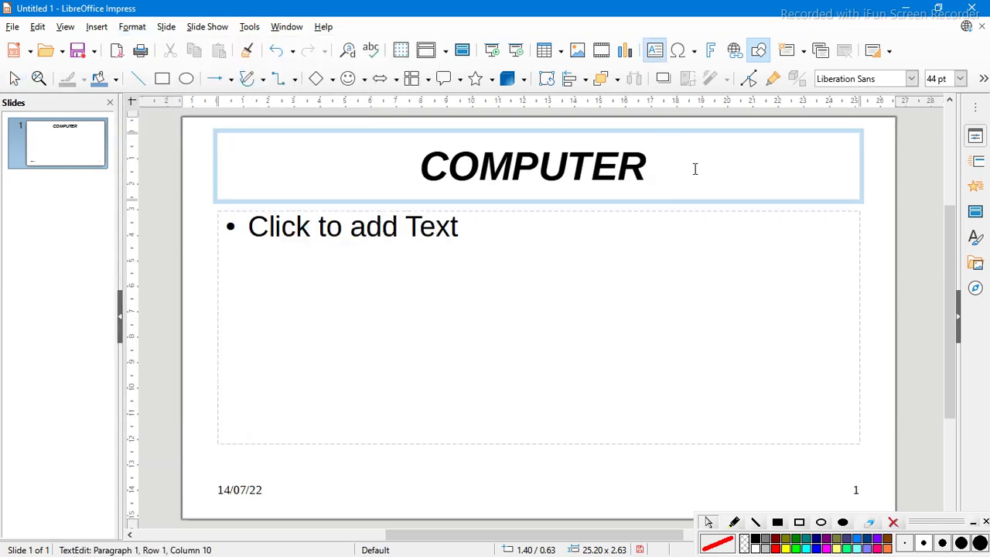
text(22)
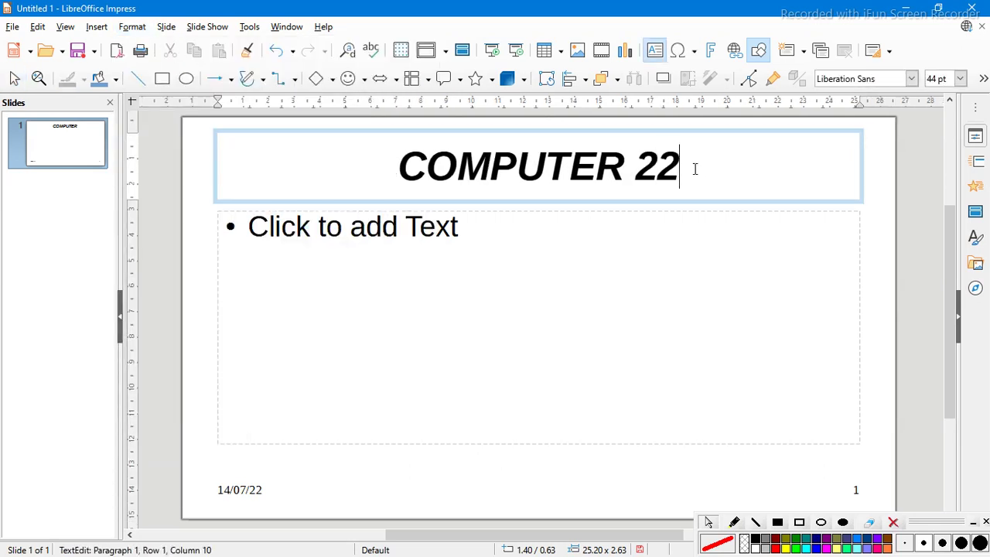
shift+click(657, 152)
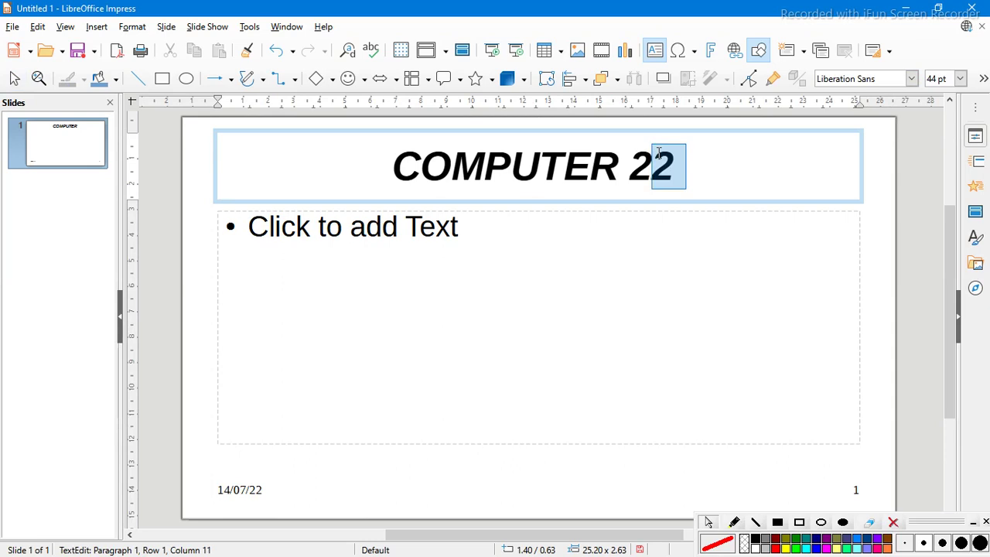
key(ctrl+shift+p)
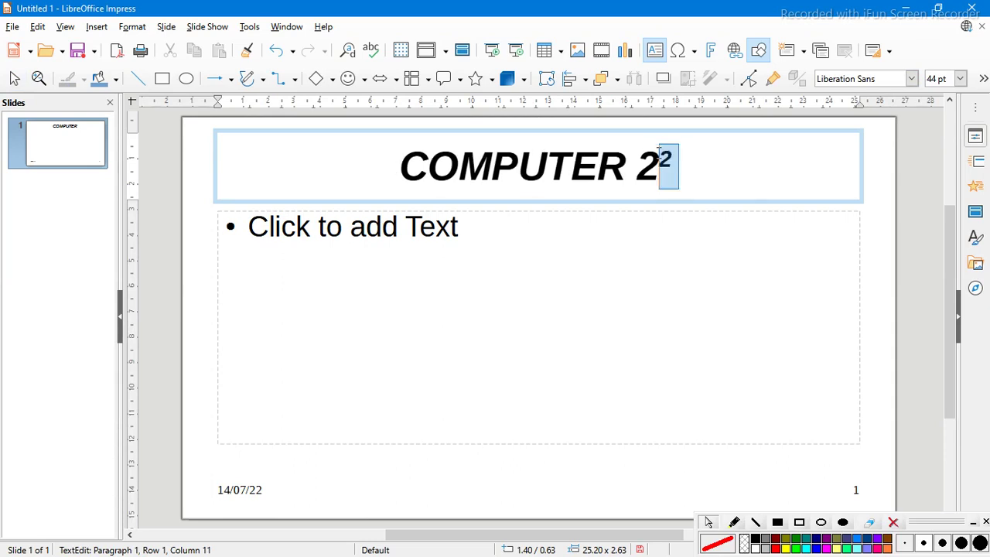
click(685, 178)
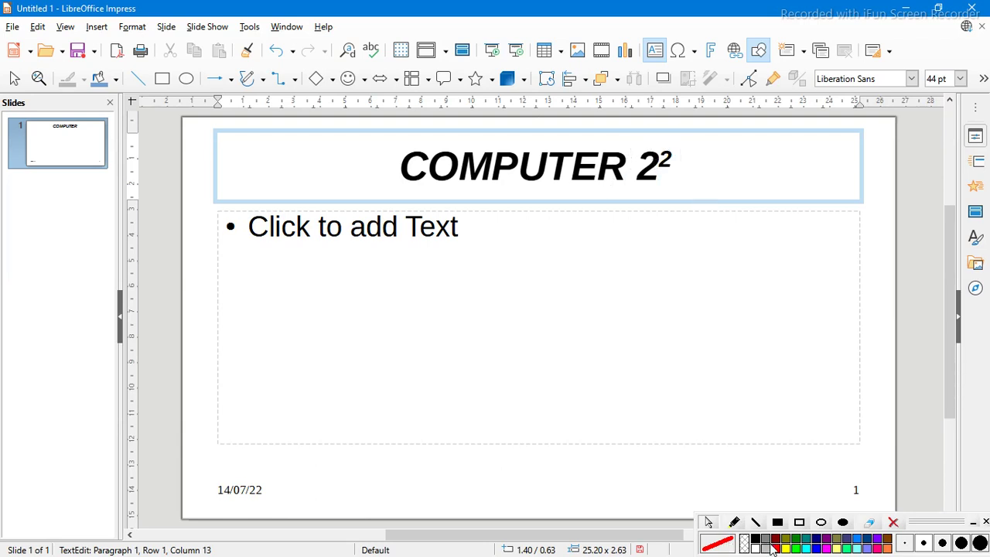
Step: Mark the number with its superscript using a red annotation rectangle, return to the title text, and clear the annotation
click(771, 547)
click(775, 548)
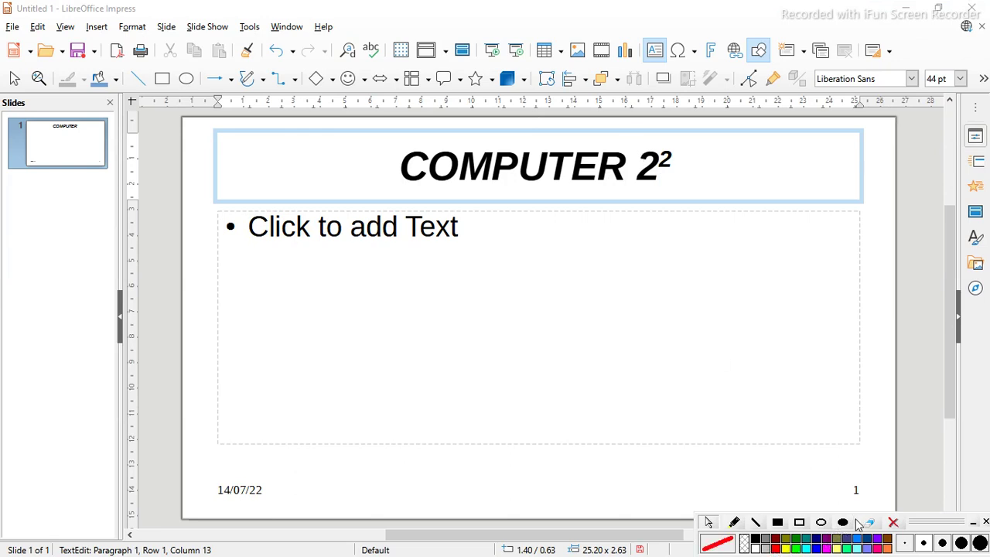
click(801, 523)
mouse_move(633, 127)
mouse_down()
mouse_move(675, 216)
mouse_move(687, 195)
mouse_up()
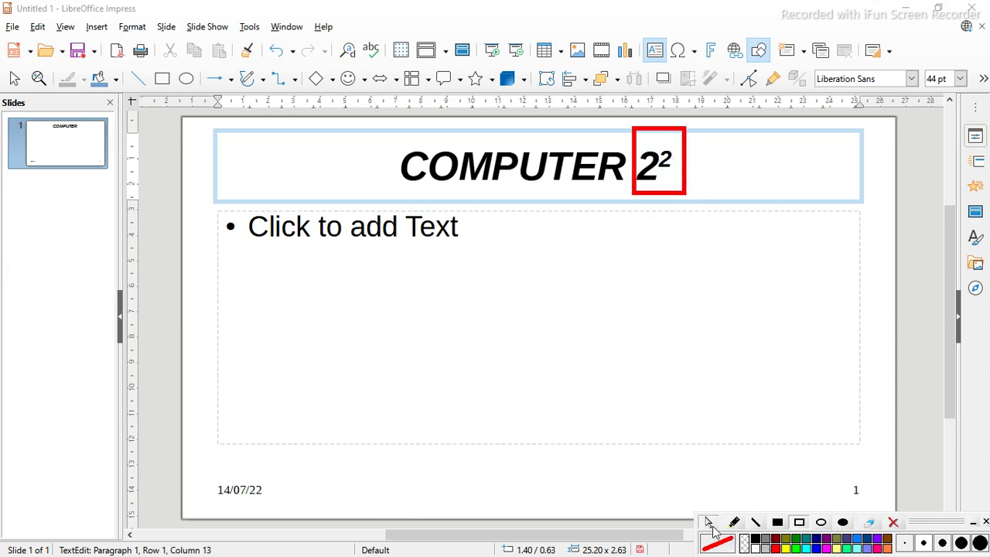
click(722, 175)
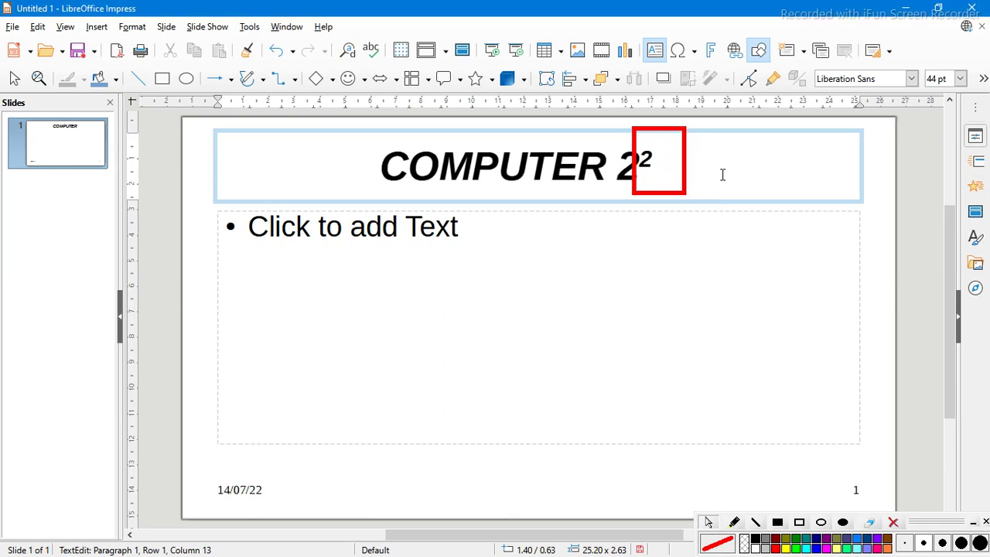
click(893, 523)
Step: Enter trial letters such as afjhafhjsfhf in superscript after the number in the title and delete them
click(672, 166)
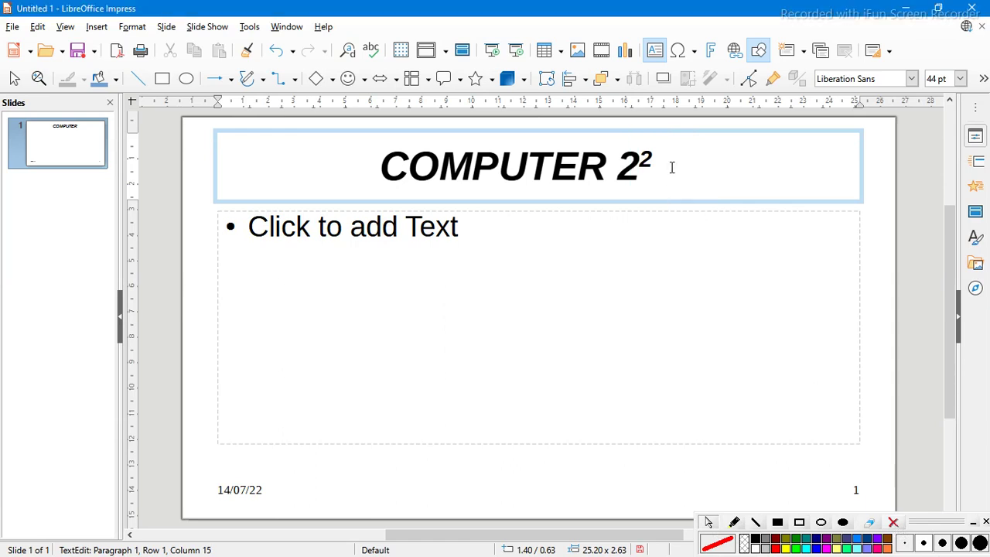
text(x)
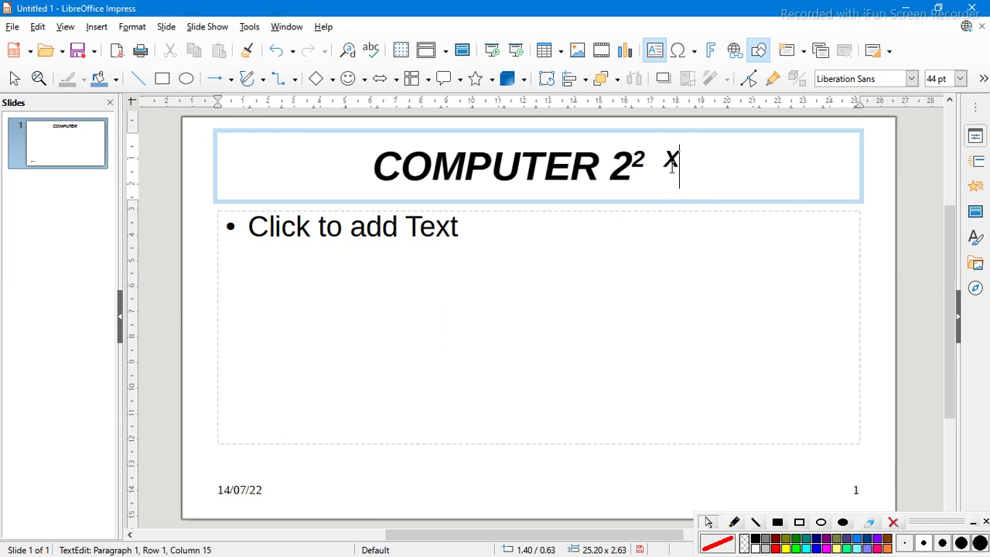
key(BackSpace)
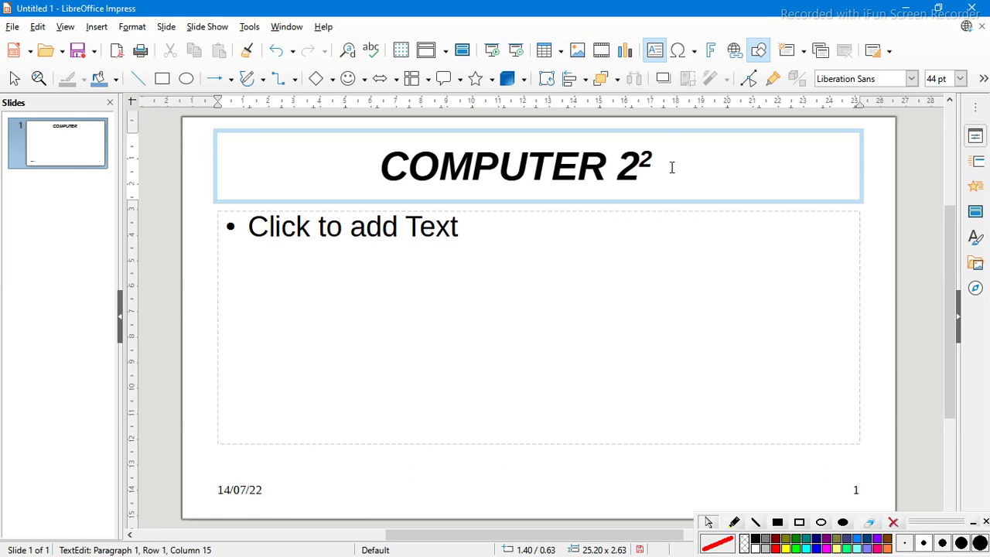
text(afjhafhjsfhf)
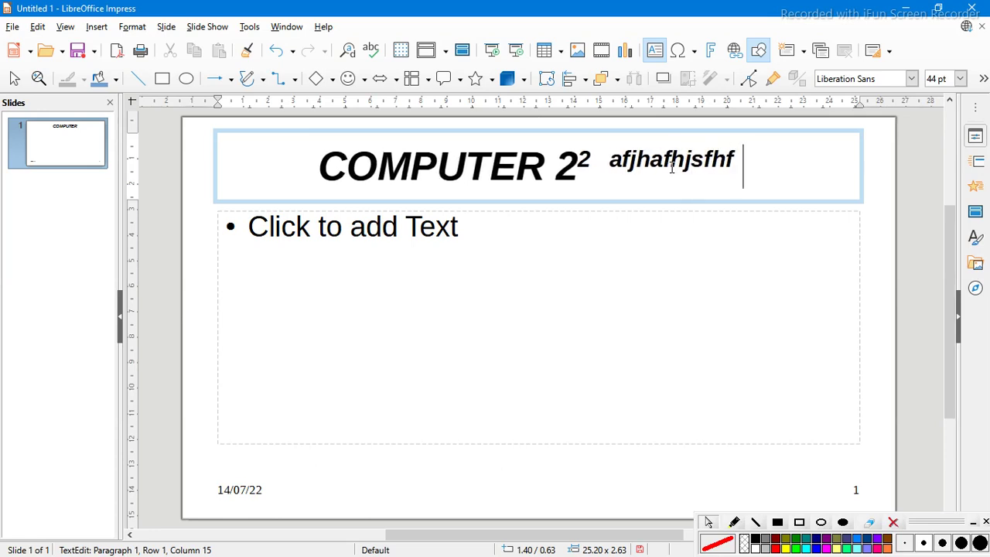
key(BackSpace)
text(jafh)
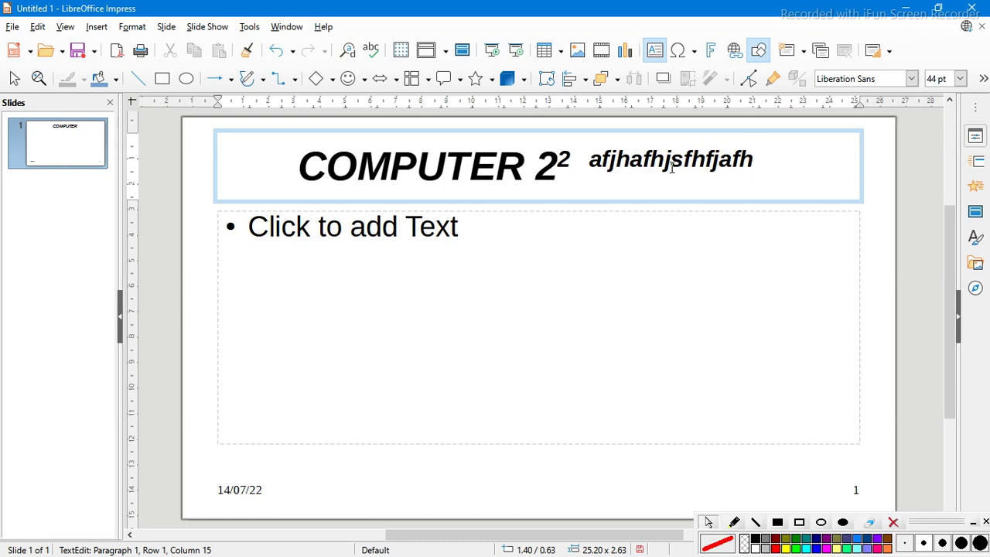
key(BackSpace)
key(BackSpace)
key(BackSpace)
key(BackSpace)
key(BackSpace)
key(BackSpace)
key(BackSpace)
key(BackSpace)
key(BackSpace)
key(BackSpace)
key(BackSpace)
key(BackSpace)
key(BackSpace)
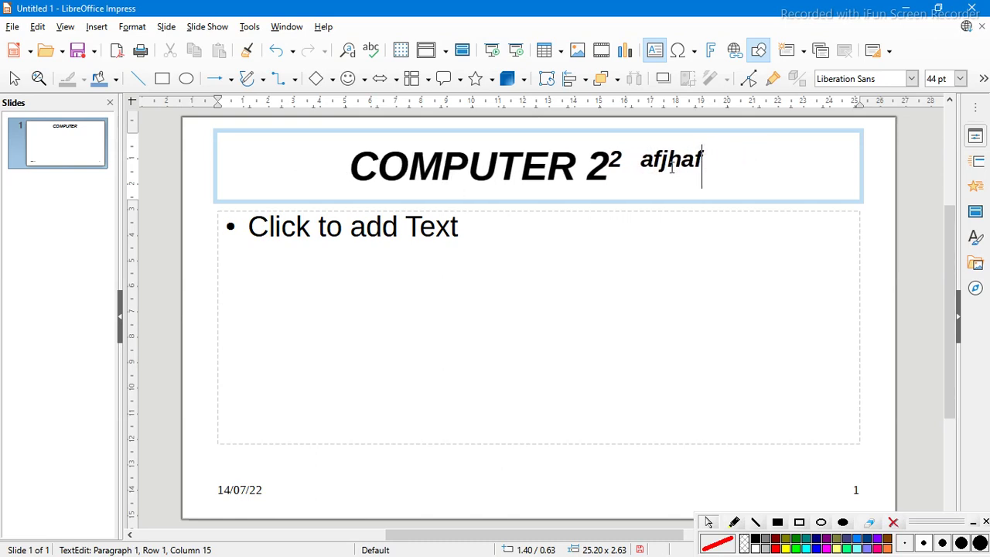
key(BackSpace)
key(BackSpace)
key(BackSpace)
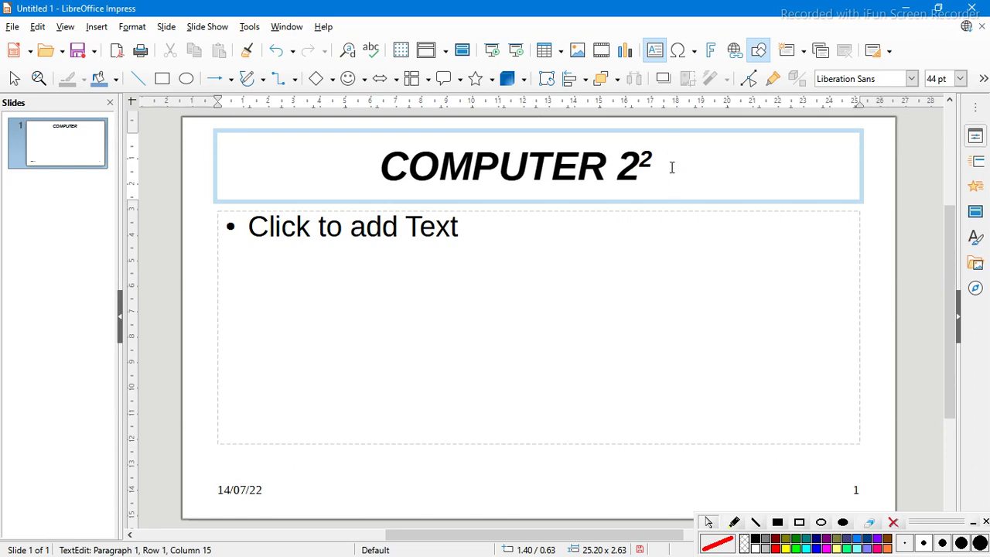
Step: Enter the trial text kdsjfdfkj in normal position after the superscript in the title and delete it
text(kdsjfdfkj)
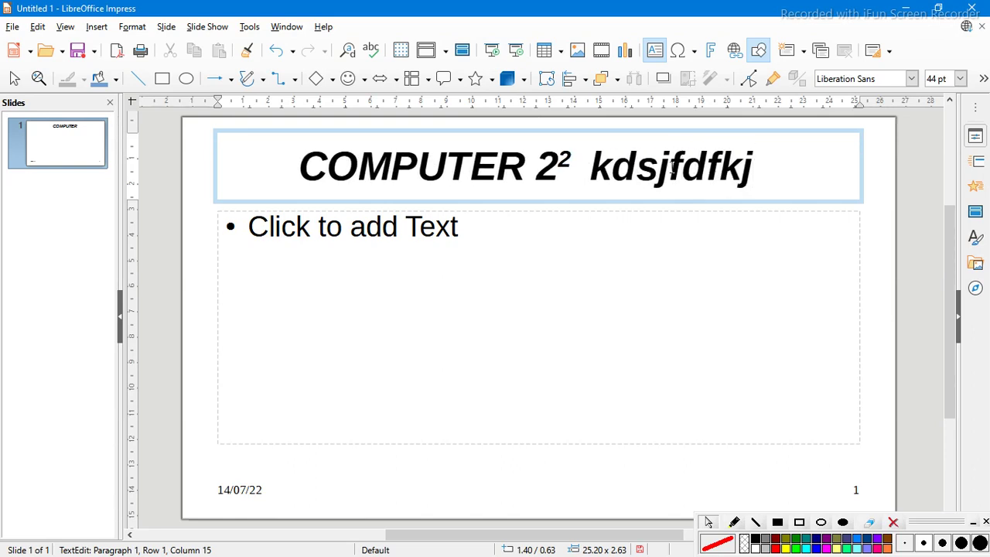
key(BackSpace)
key(BackSpace)
key(BackSpace)
key(BackSpace)
key(BackSpace)
key(BackSpace)
key(BackSpace)
key(BackSpace)
key(BackSpace)
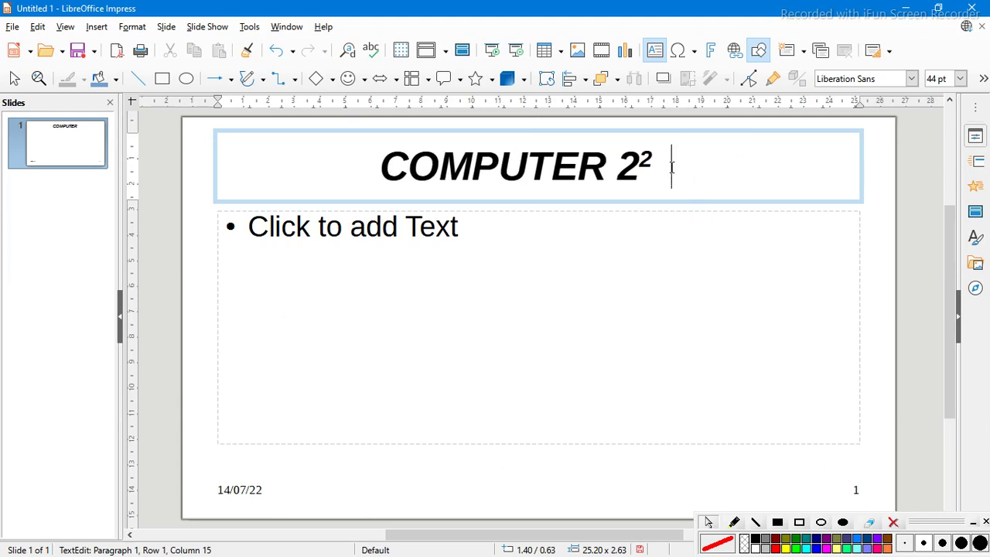
Step: Add X2 at the end of the title and format its 2 as subscript
text(X)
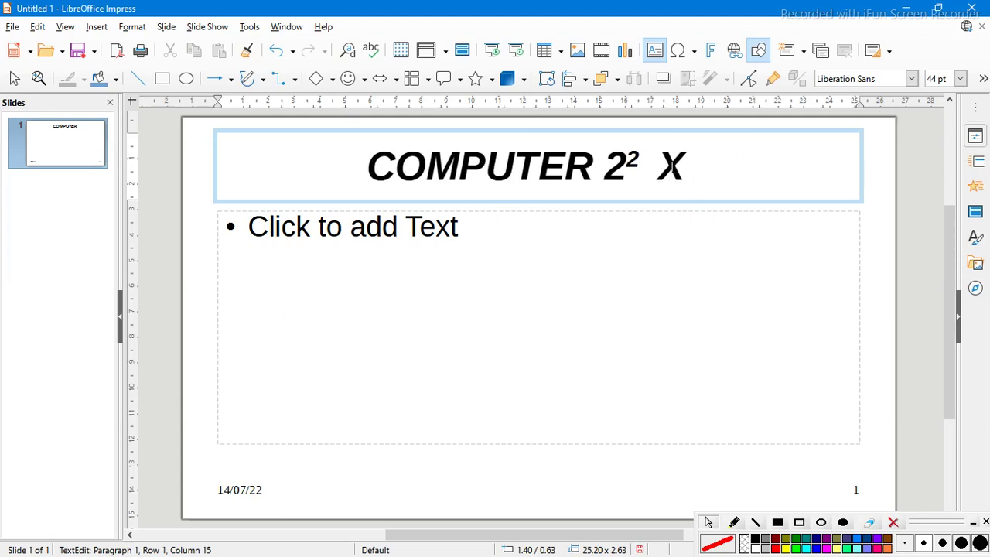
text(2)
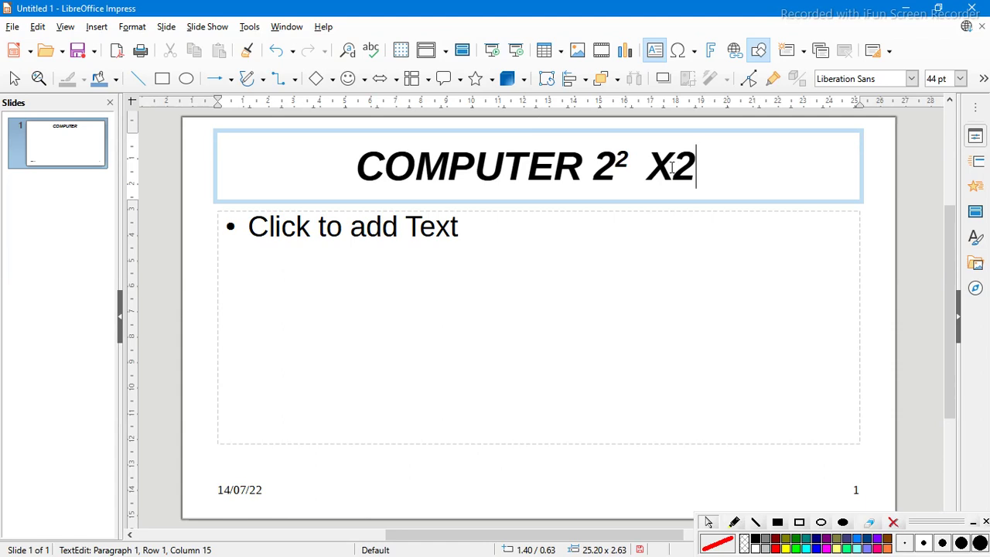
key(shift+Left)
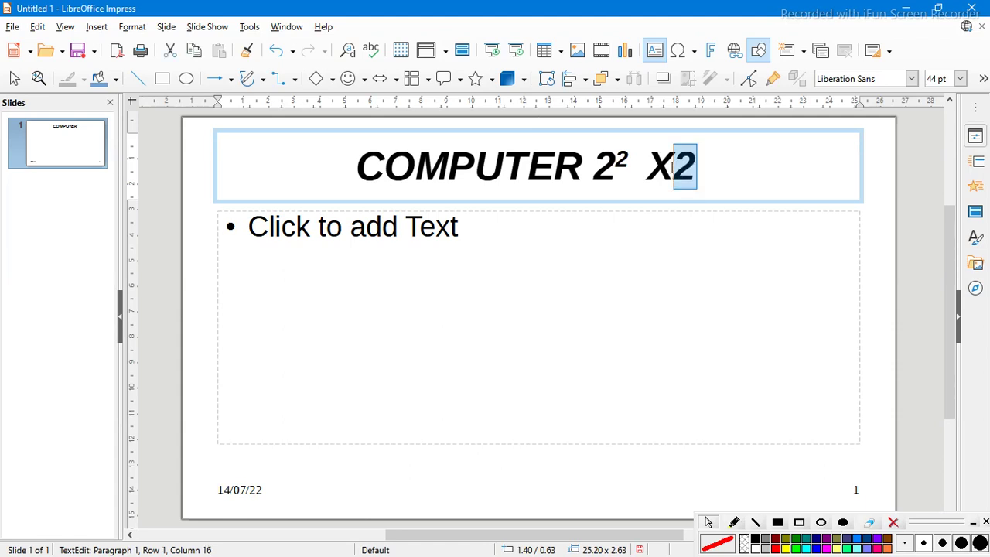
key(ctrl+shift+b)
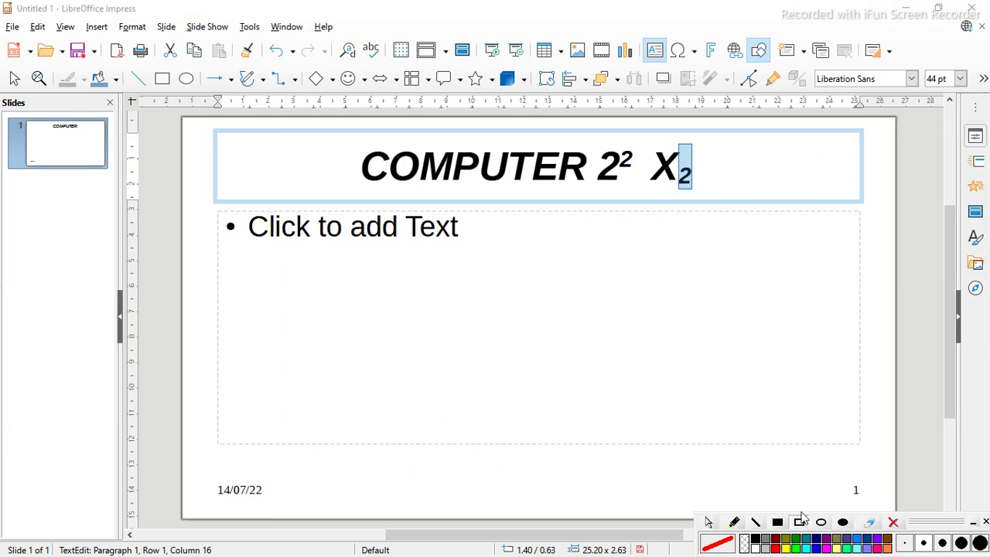
Step: Mark the X with its subscript using a red annotation rectangle and place the cursor at the end of the title
mouse_move(644, 136)
mouse_down()
mouse_move(730, 232)
mouse_move(716, 200)
mouse_up()
click(708, 525)
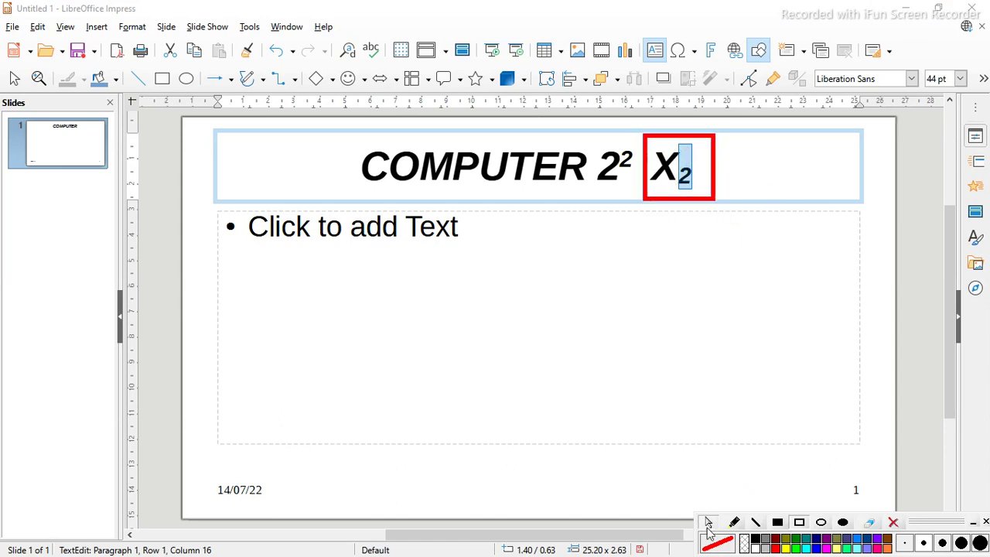
click(748, 196)
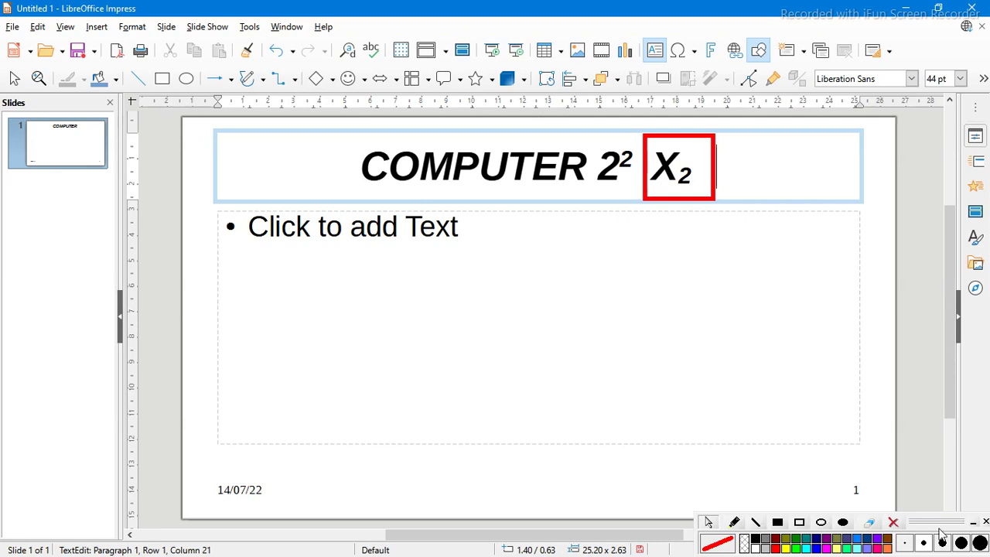
Step: Turn on the text shadow at the cursor in the title, and select the content placeholder below it
click(133, 27)
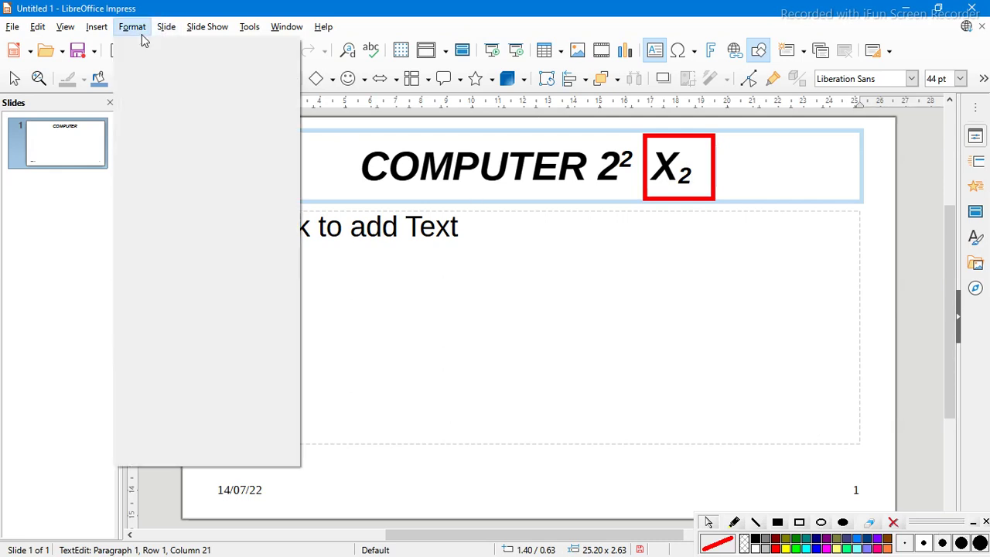
mouse_move(150, 49)
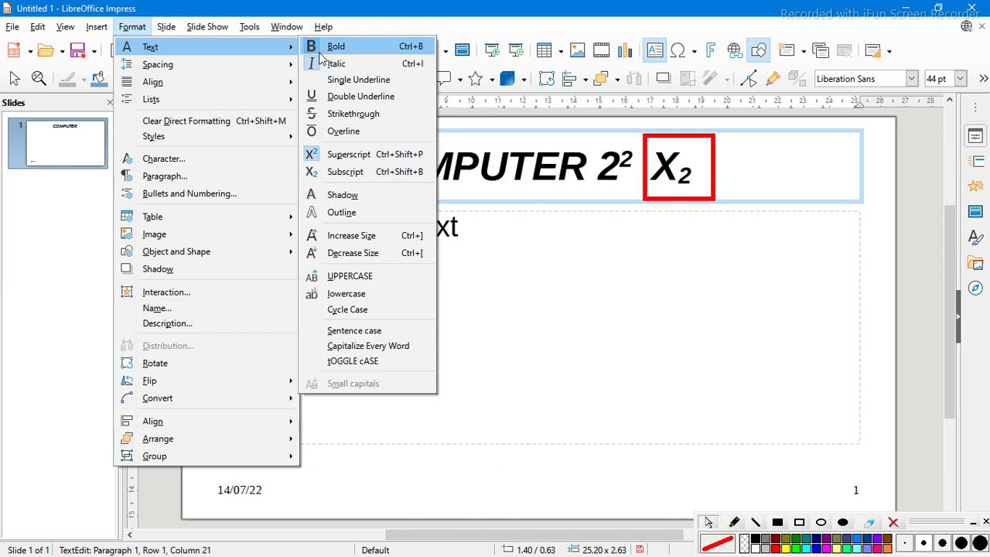
click(361, 197)
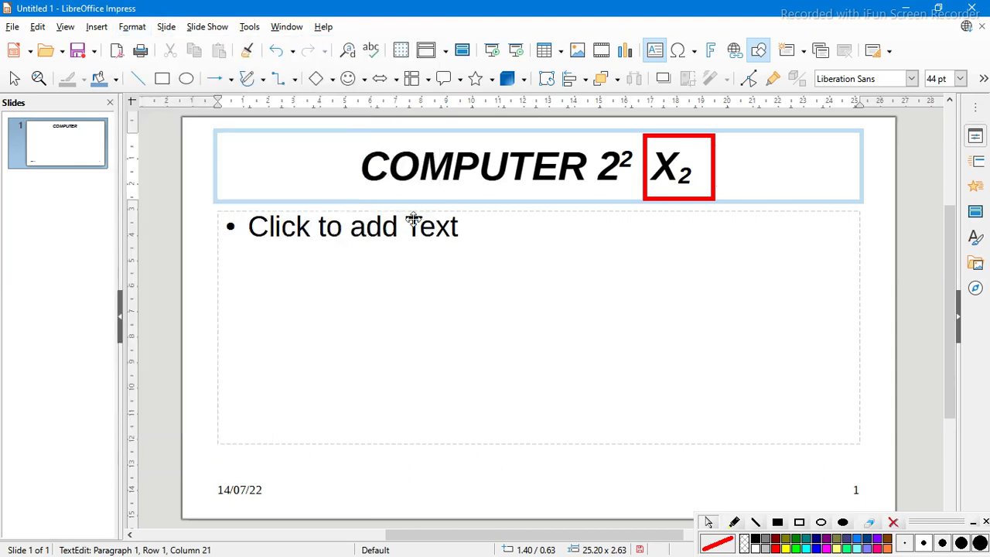
click(442, 263)
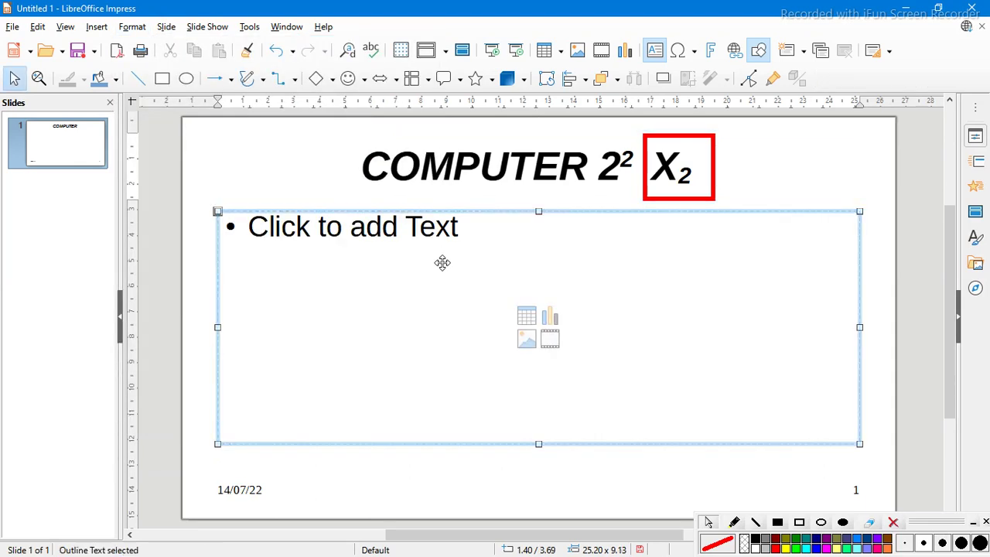
Step: Return to editing the title text and clear the red annotation rectangle around the X with its subscript
click(459, 172)
double_click(459, 172)
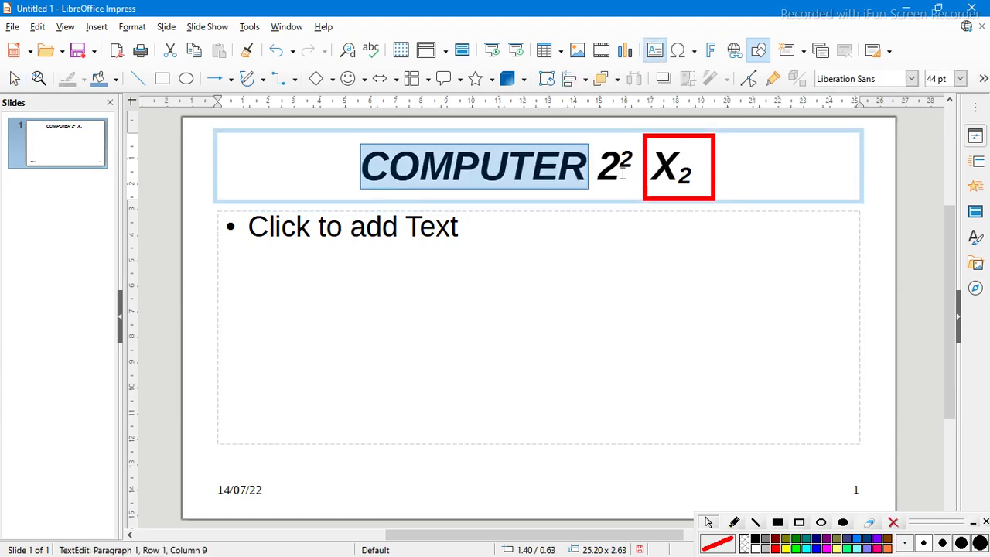
click(623, 174)
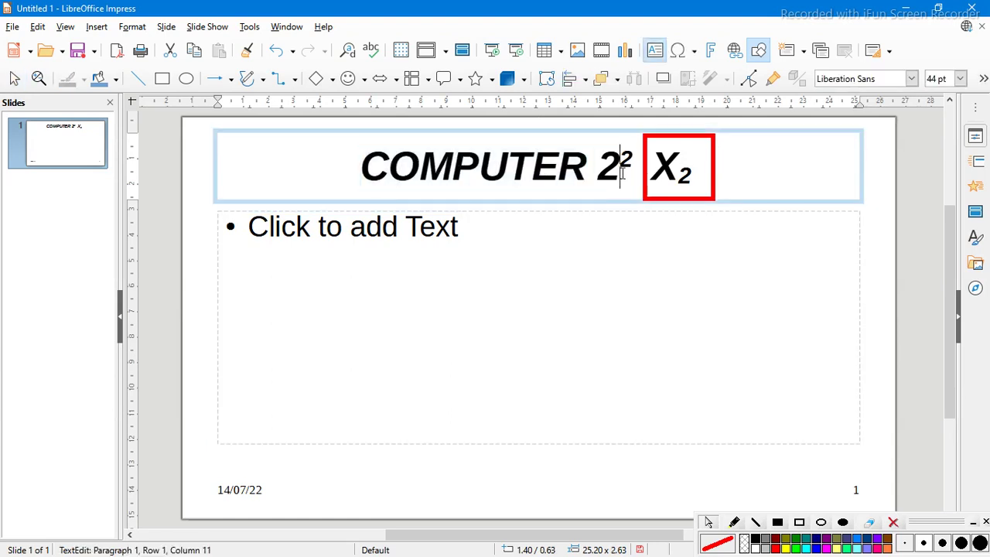
click(892, 523)
Step: Delete the superscript and subscript examples after COMPUTER in the slide title
click(711, 180)
key(BackSpace)
key(BackSpace)
key(BackSpace)
key(BackSpace)
key(BackSpace)
key(BackSpace)
key(BackSpace)
key(BackSpace)
key(BackSpace)
key(BackSpace)
key(BackSpace)
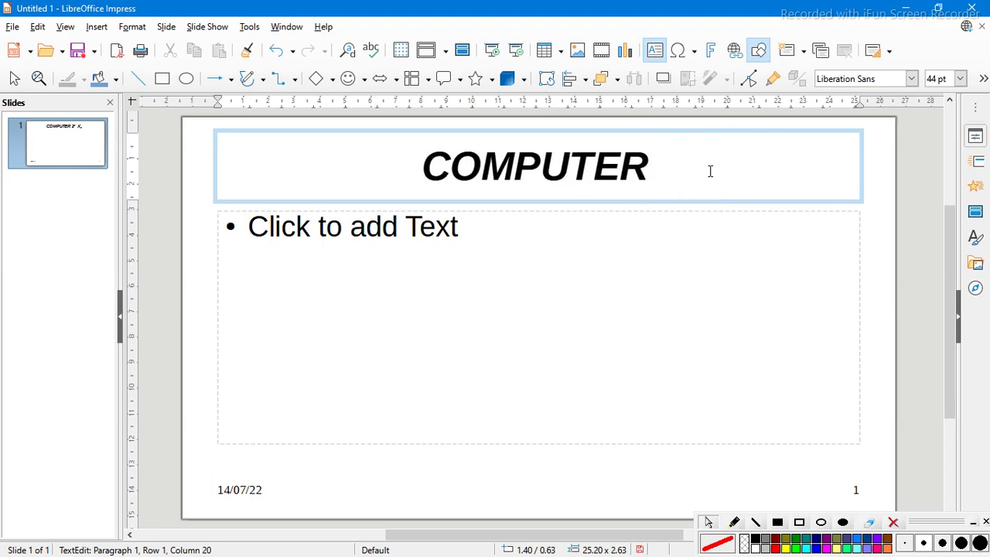
key(BackSpace)
Step: Apply the Shadow text effect to the whole title COMPUTER
click(410, 171)
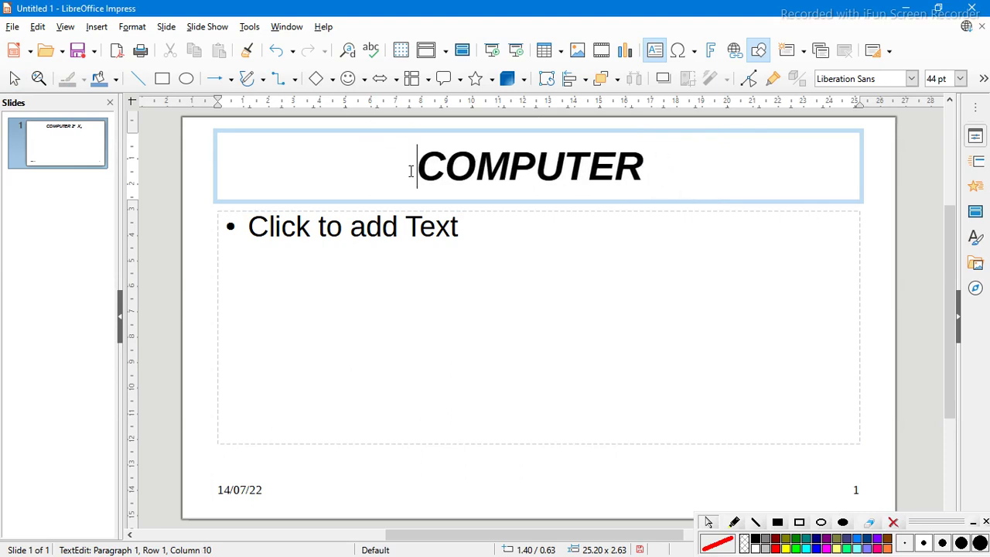
drag(411, 171, 683, 183)
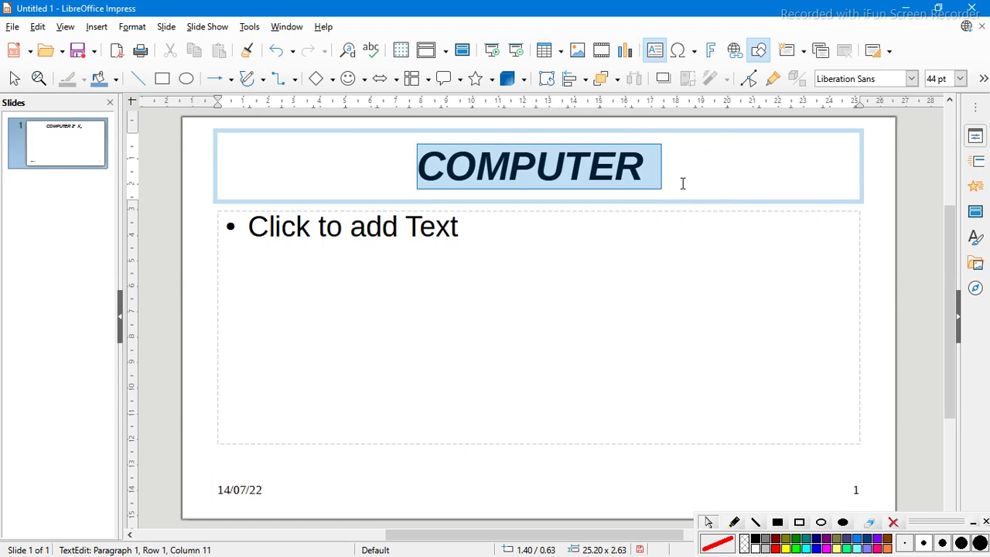
click(134, 26)
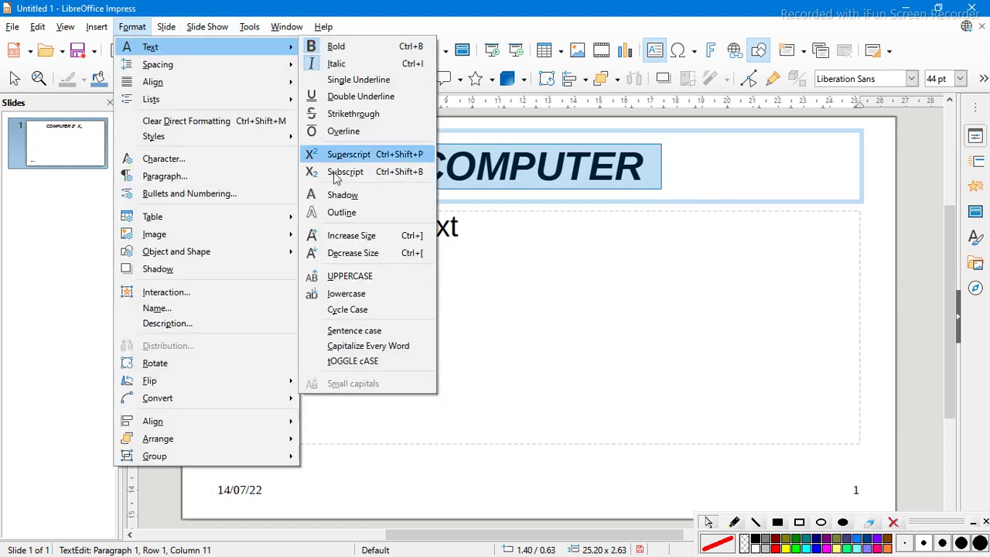
key(Escape)
key(Escape)
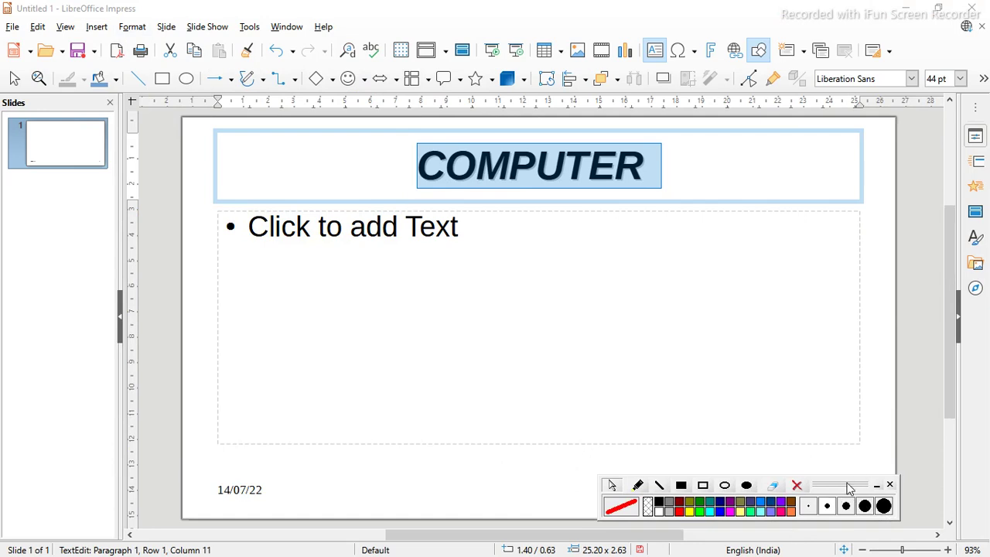
Step: Examine the shadow on the title COMPUTER at 200% zoom, keeping the annotation toolbar clear of the text
mouse_move(895, 529)
mouse_down()
mouse_move(925, 528)
mouse_move(797, 541)
mouse_move(781, 495)
mouse_move(857, 519)
mouse_move(834, 500)
mouse_move(860, 536)
mouse_move(939, 537)
mouse_move(843, 416)
mouse_move(952, 415)
mouse_up()
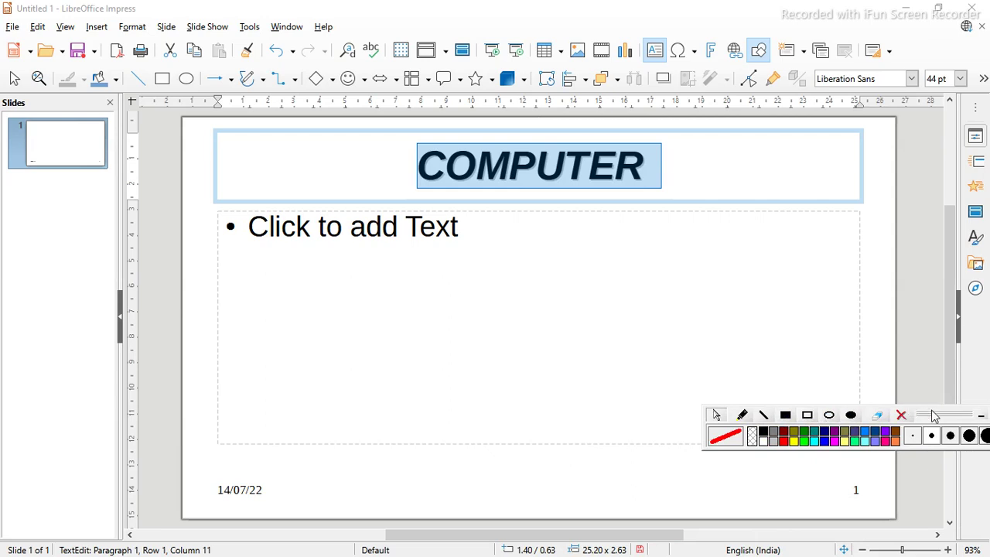
mouse_move(906, 415)
mouse_down()
mouse_move(967, 514)
mouse_move(643, 499)
mouse_up()
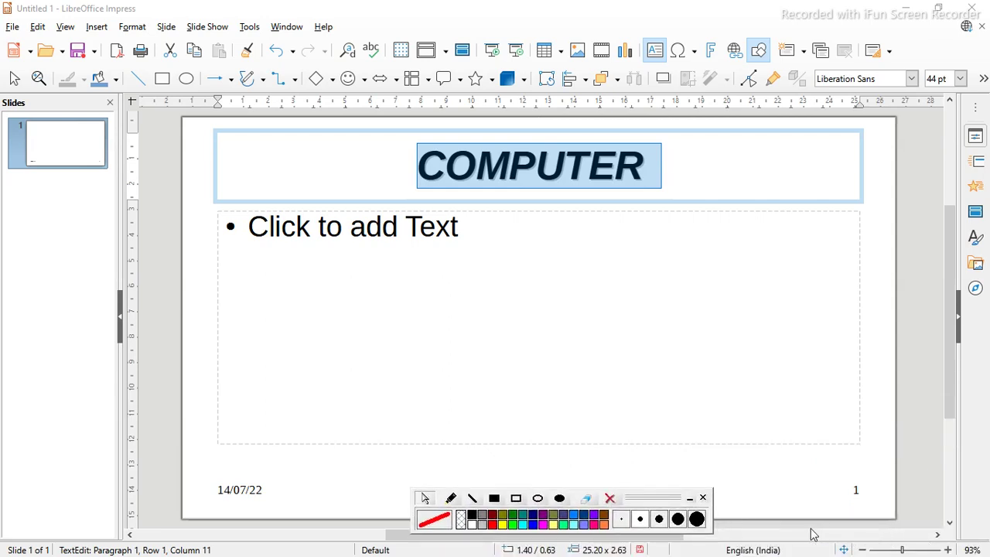
click(89, 28)
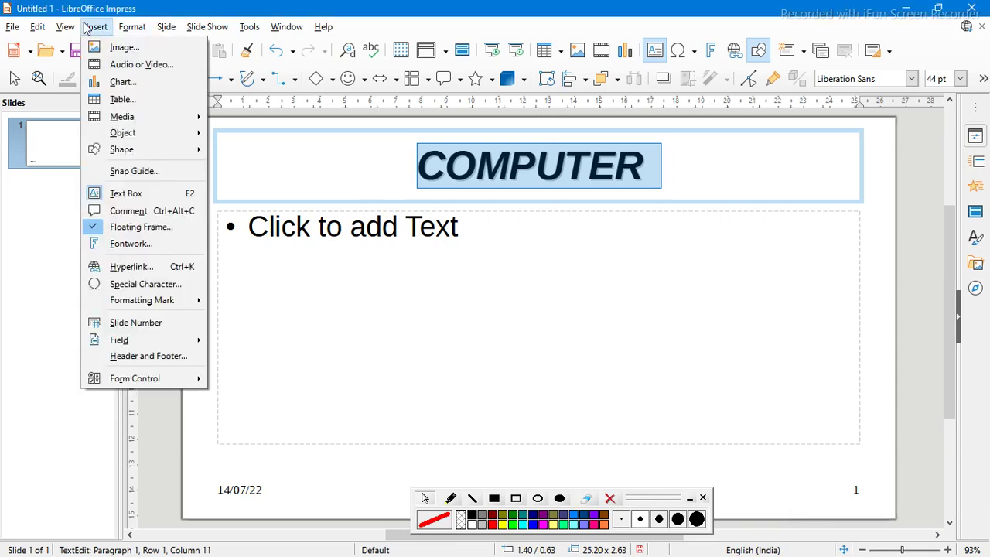
mouse_move(75, 28)
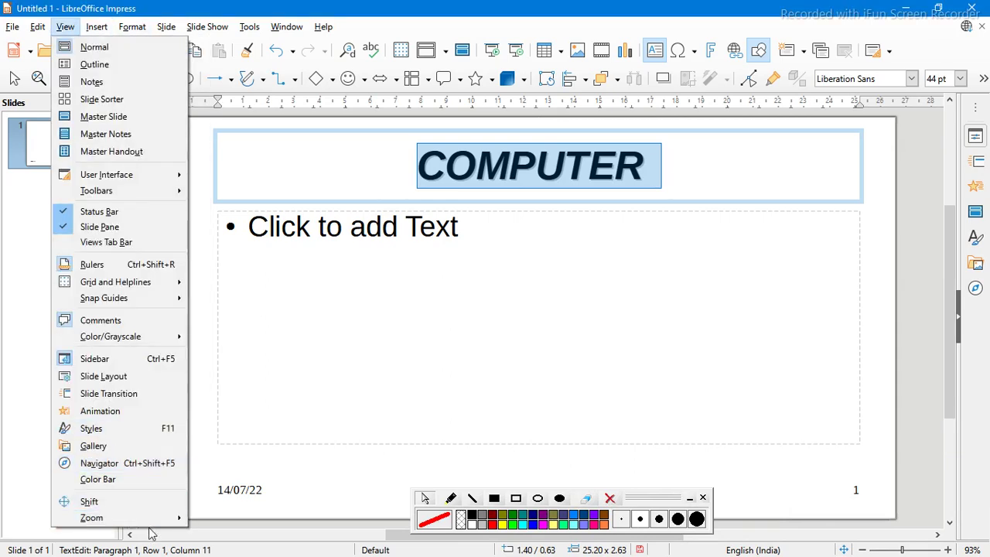
mouse_move(182, 520)
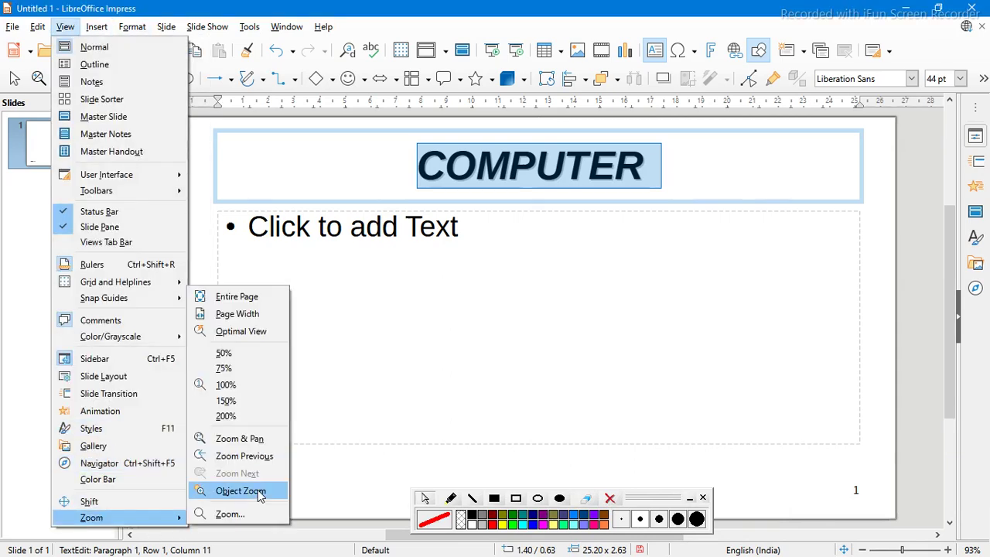
click(250, 416)
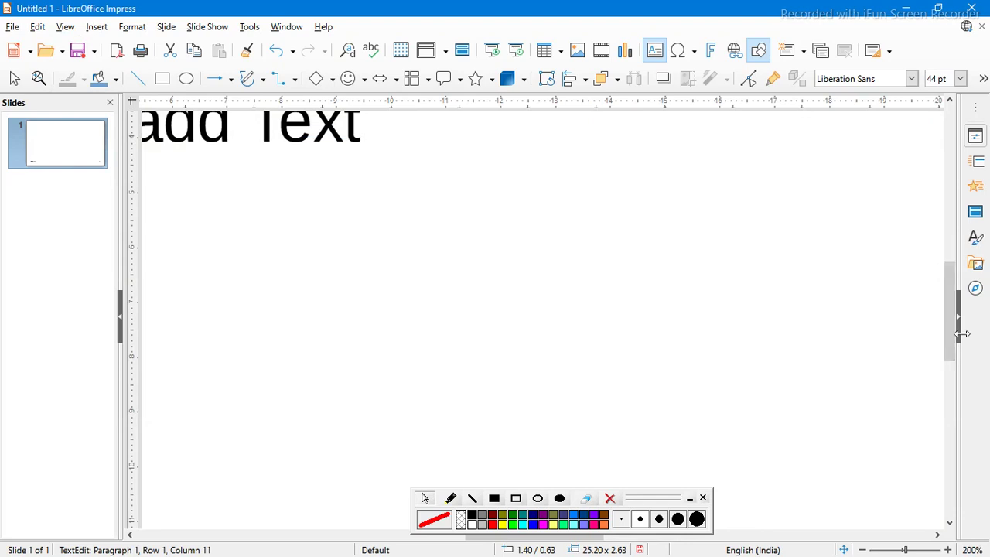
drag(952, 329, 934, 262)
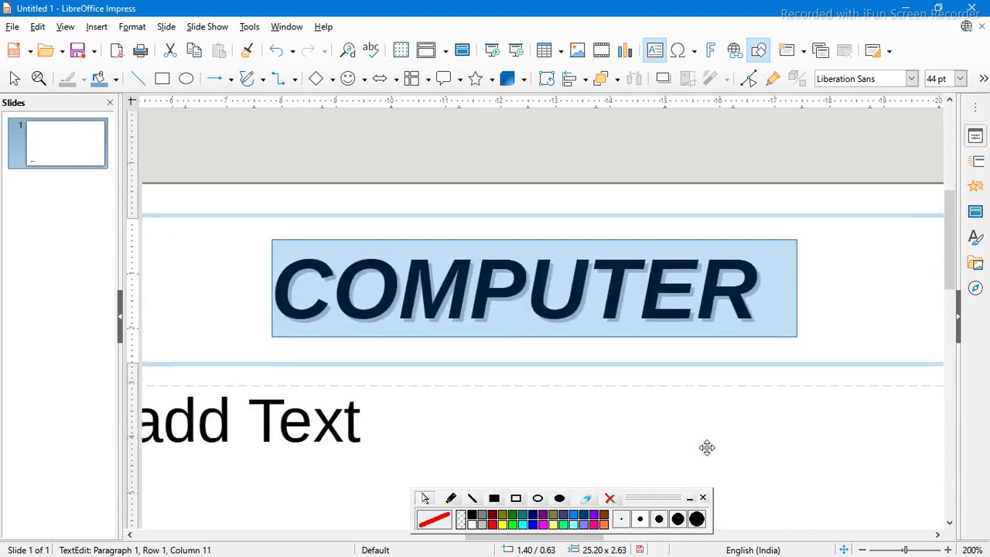
drag(639, 503, 943, 536)
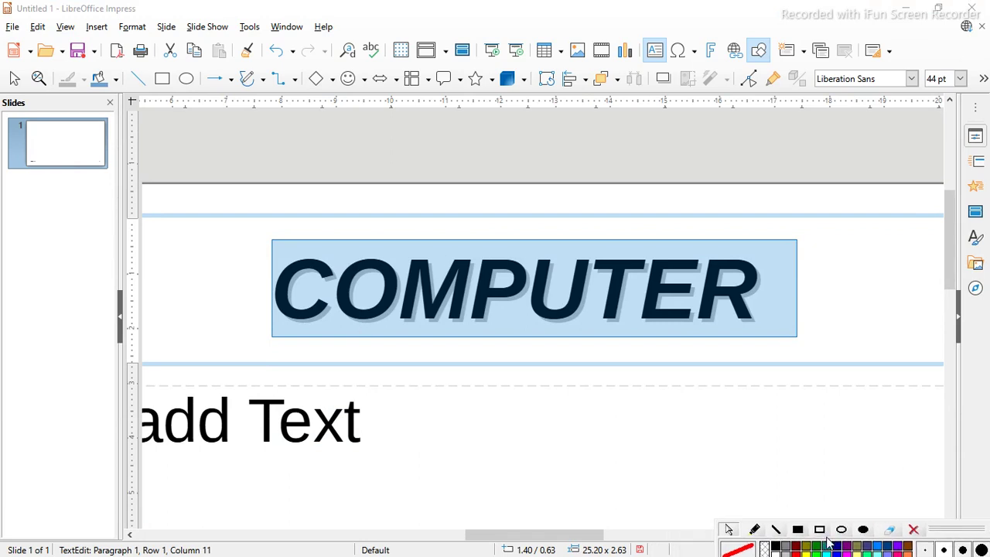
Step: Mark the letters R, C, M, U and E of the title with red annotation rectangles and clear all the markings
click(820, 530)
mouse_move(707, 243)
mouse_down()
mouse_move(738, 318)
mouse_move(762, 344)
mouse_move(777, 339)
mouse_up()
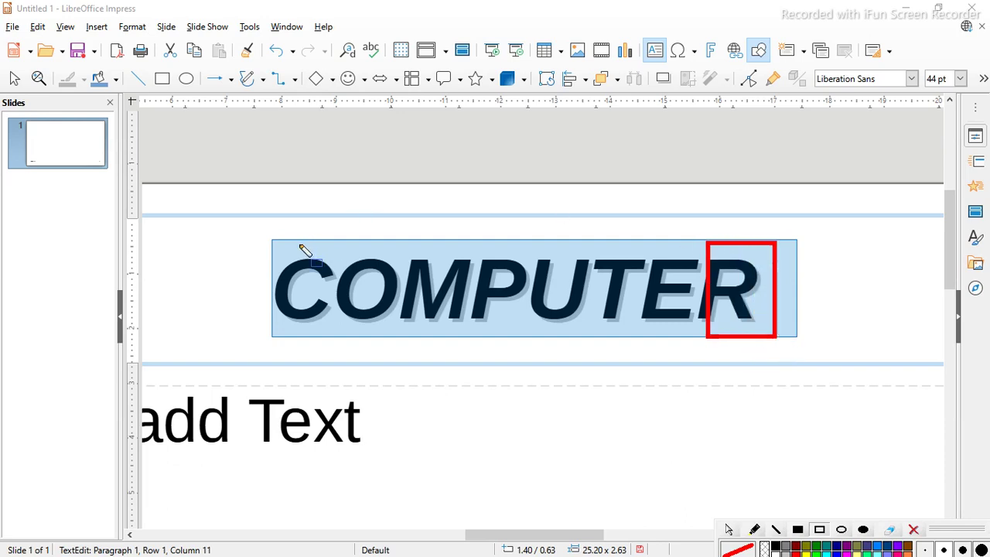
drag(266, 247, 339, 322)
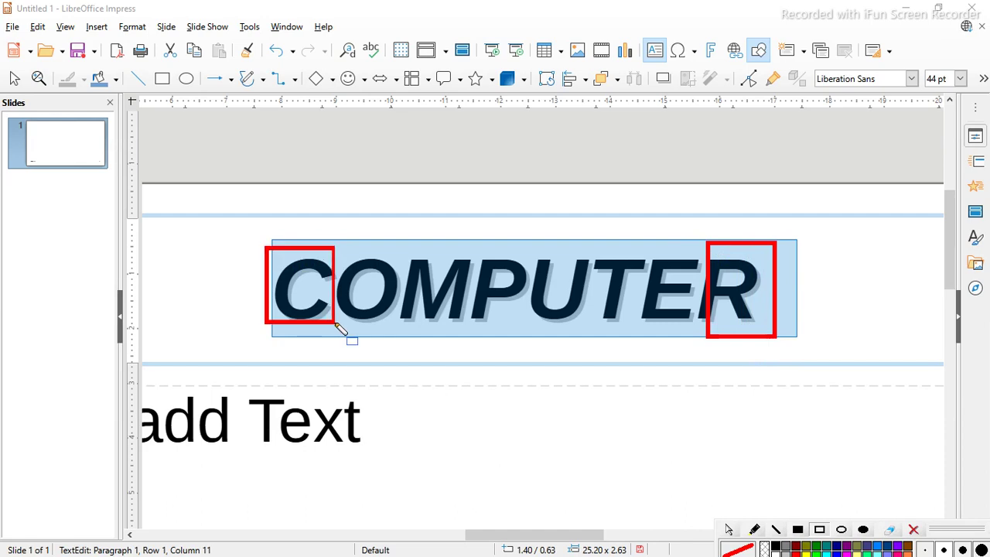
mouse_move(408, 251)
mouse_down()
mouse_move(470, 332)
mouse_move(479, 328)
mouse_up()
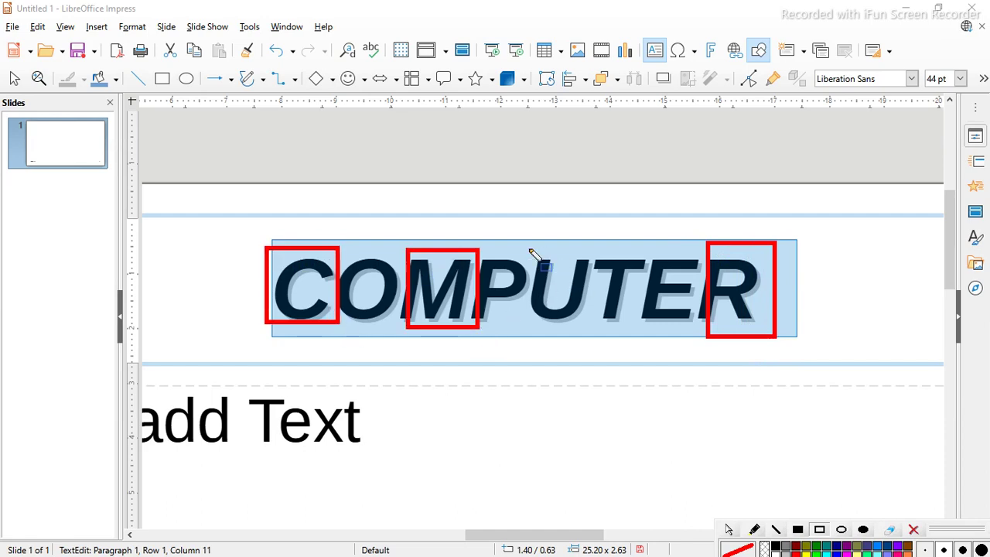
mouse_move(528, 248)
mouse_down()
mouse_move(593, 265)
mouse_move(595, 319)
mouse_up()
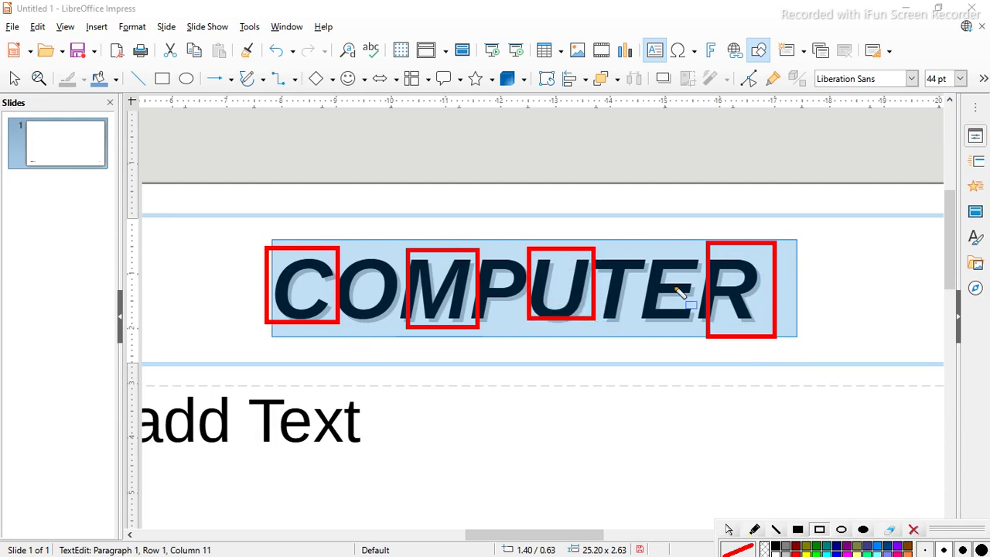
drag(644, 240, 712, 340)
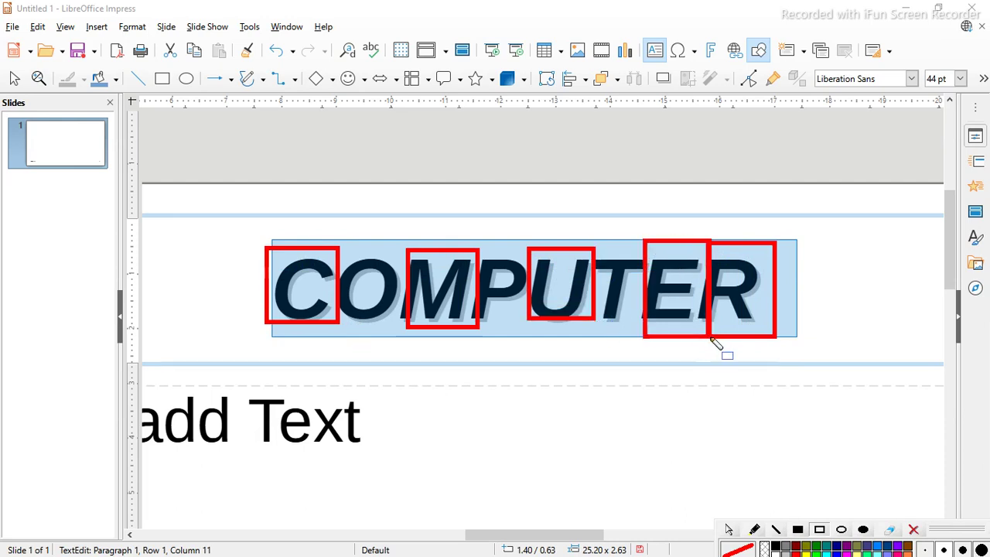
click(915, 532)
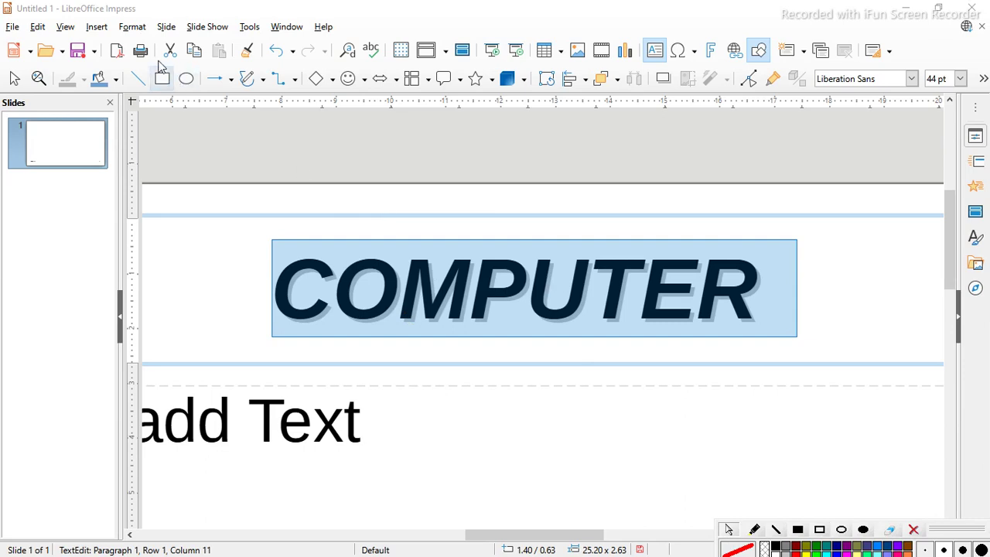
Step: Apply the Outline text effect to the title COMPUTER and leave text editing
click(133, 26)
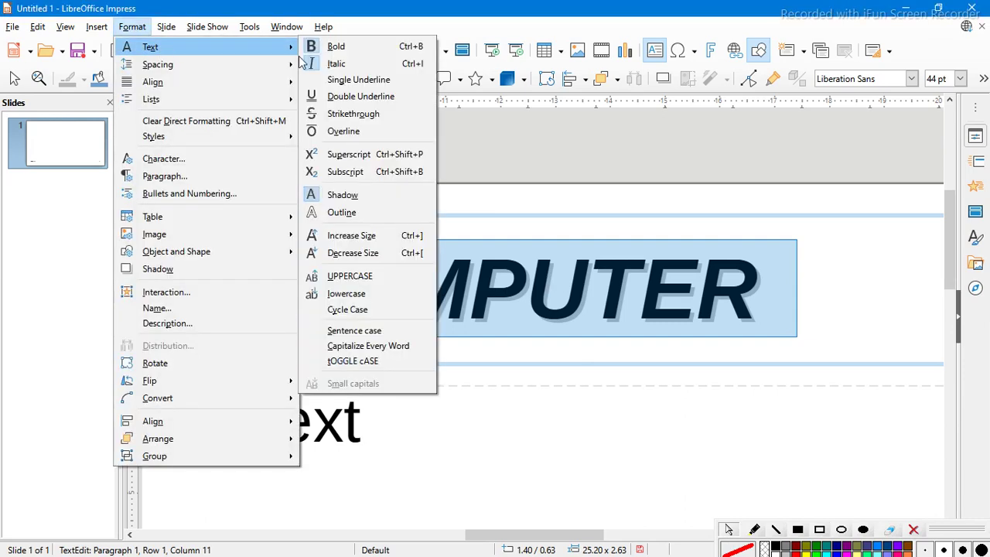
mouse_move(155, 48)
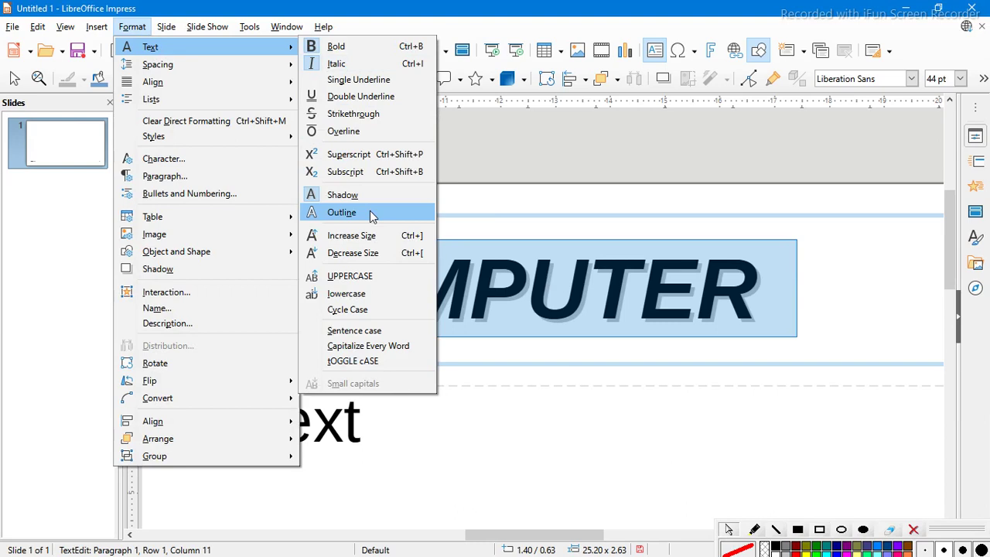
click(342, 212)
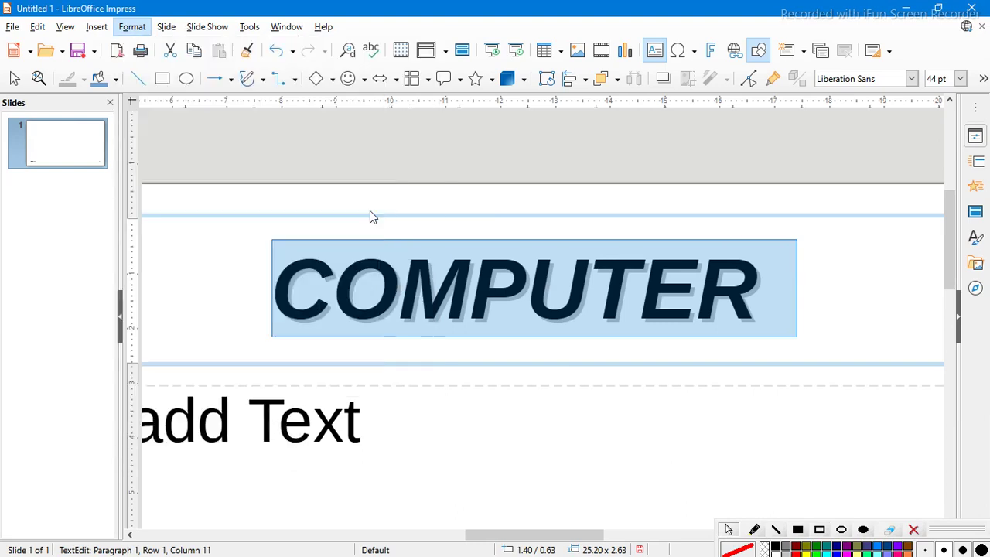
click(821, 359)
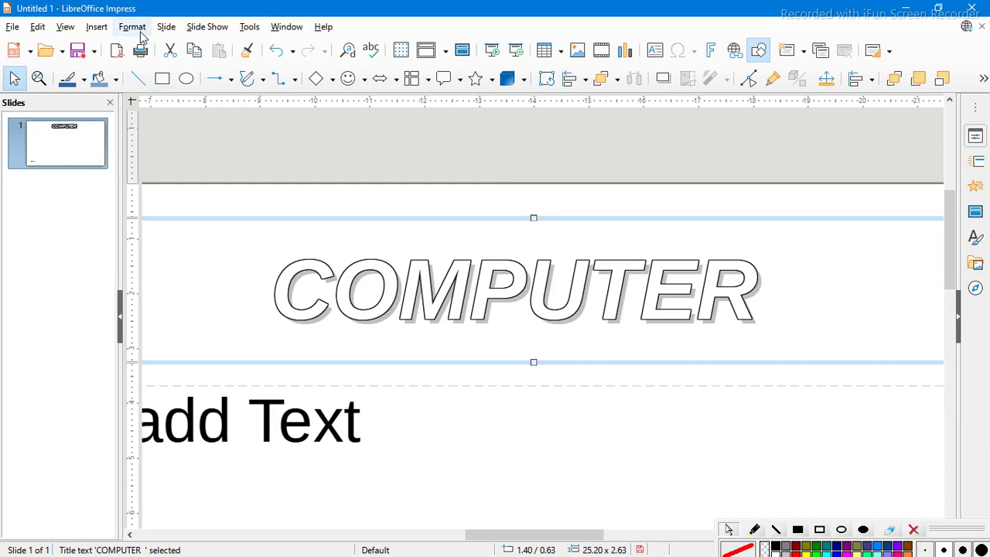
Step: Examine the outlined title on the slide at 100% and 75% zoom
click(92, 28)
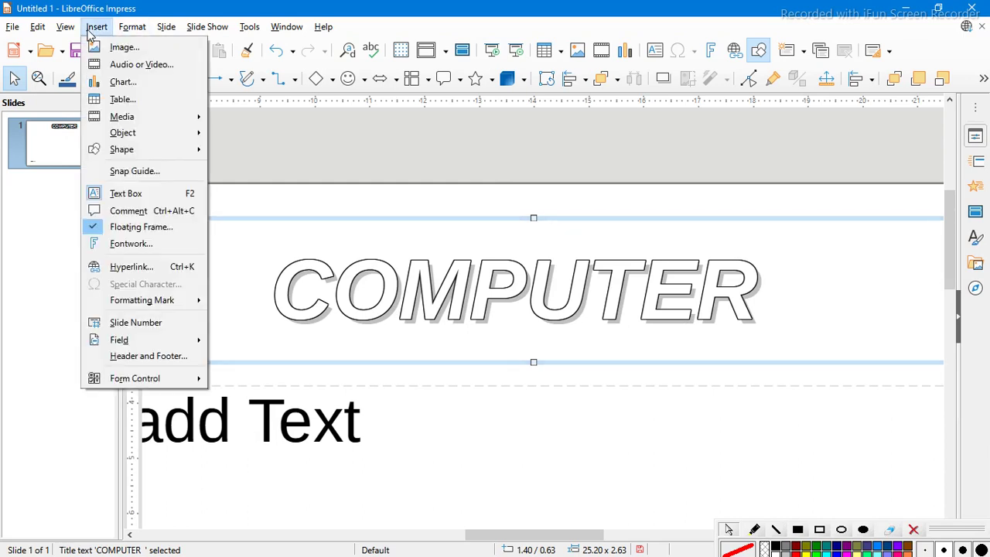
mouse_move(65, 27)
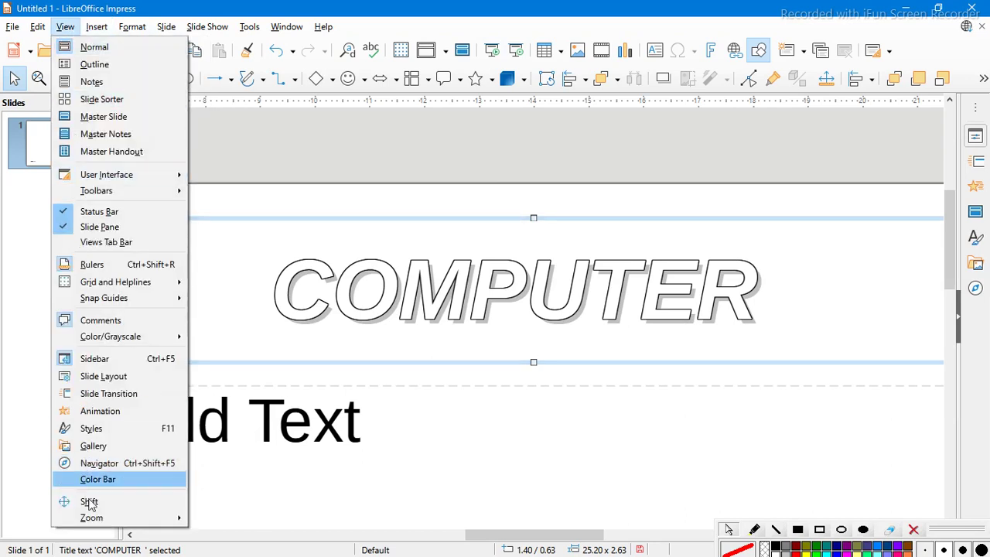
mouse_move(107, 523)
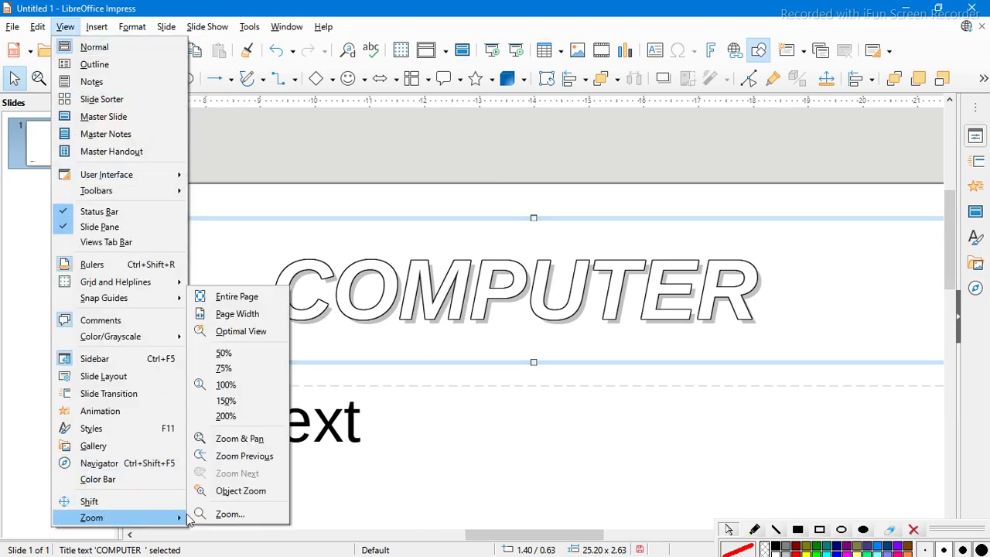
click(226, 384)
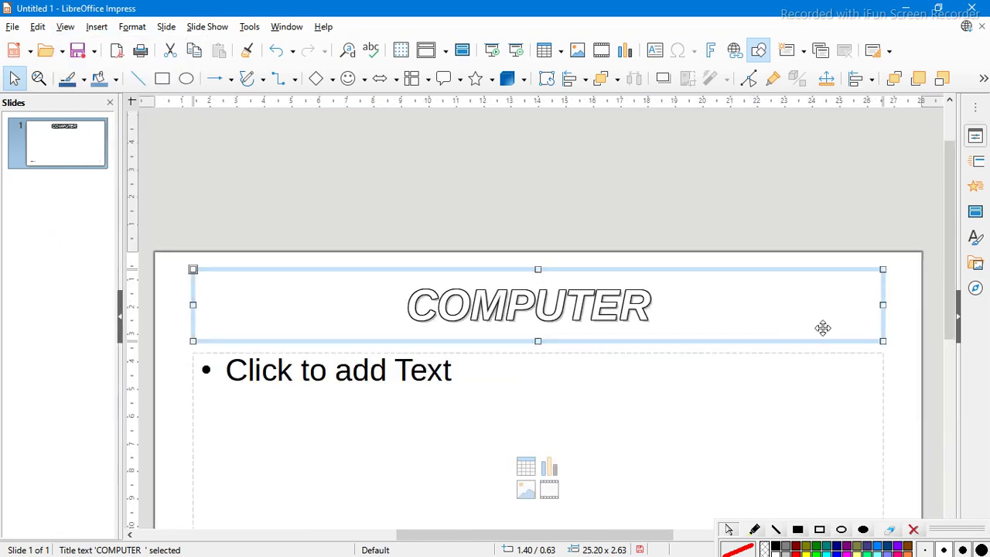
drag(949, 278, 947, 341)
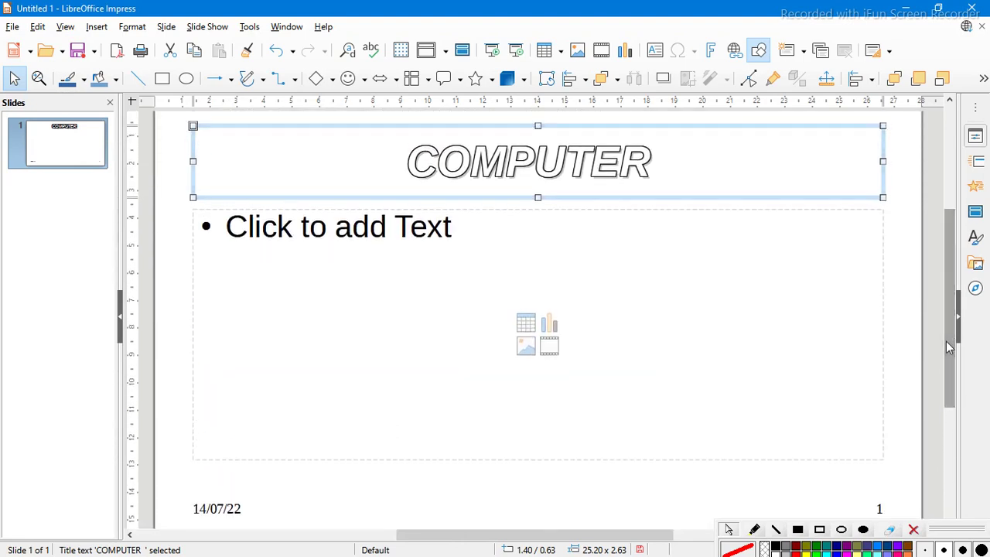
click(68, 28)
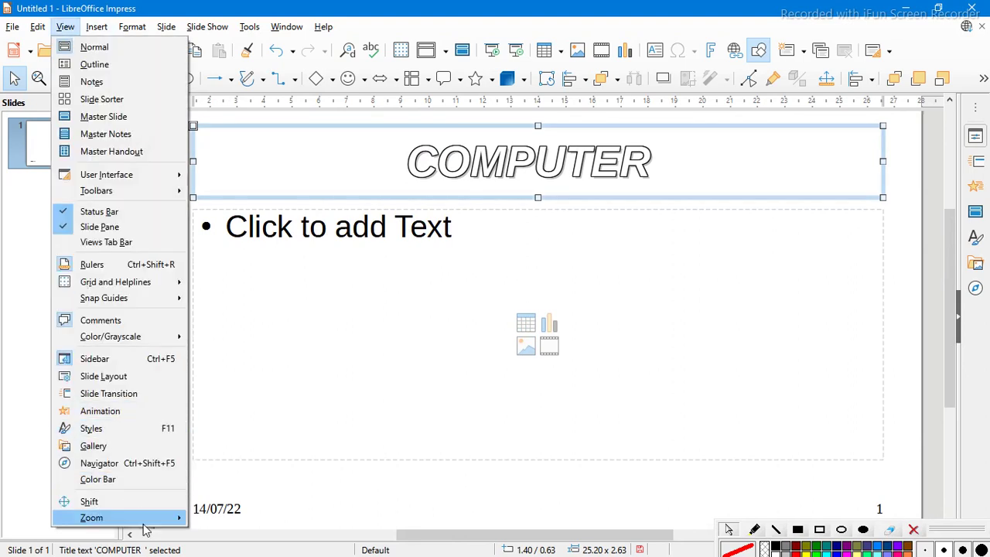
mouse_move(131, 518)
click(223, 368)
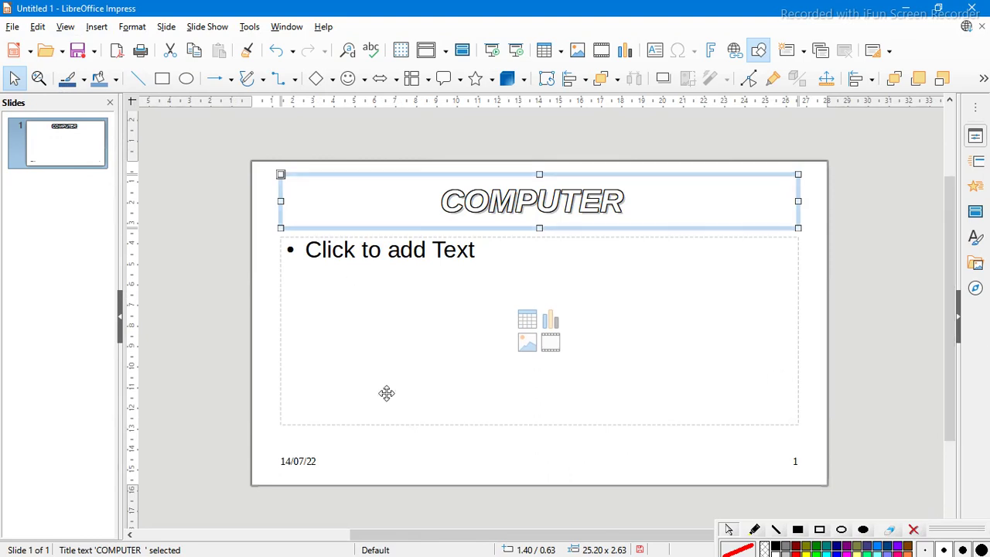
Step: Remove the Outline effect from the whole title text COMPUTER
click(140, 29)
mouse_move(166, 26)
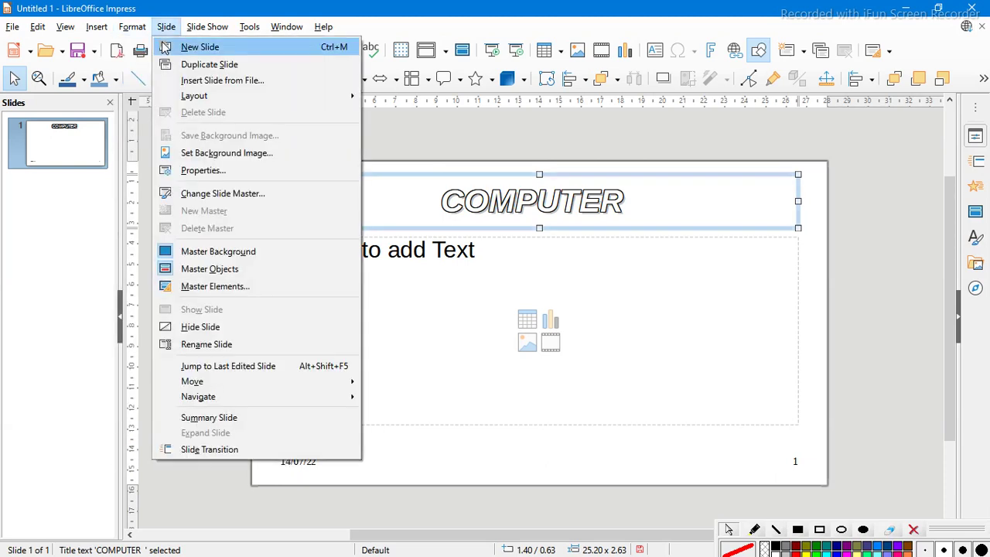
mouse_move(133, 26)
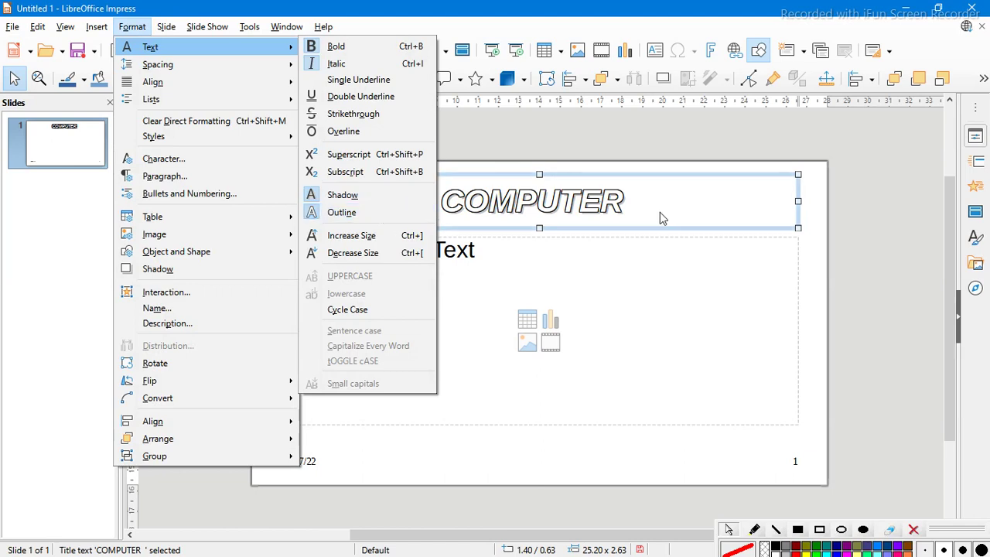
click(619, 201)
click(624, 200)
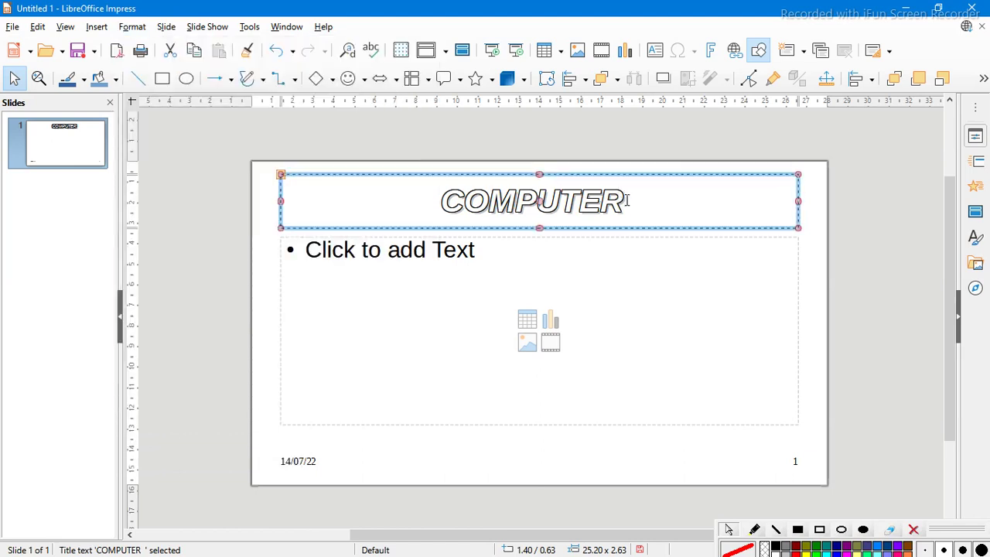
drag(441, 201, 640, 210)
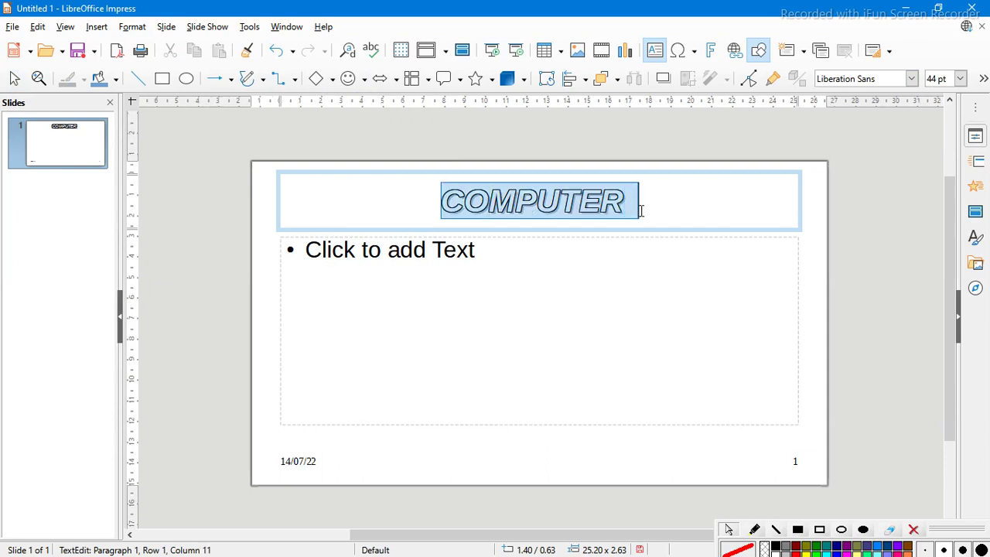
click(132, 26)
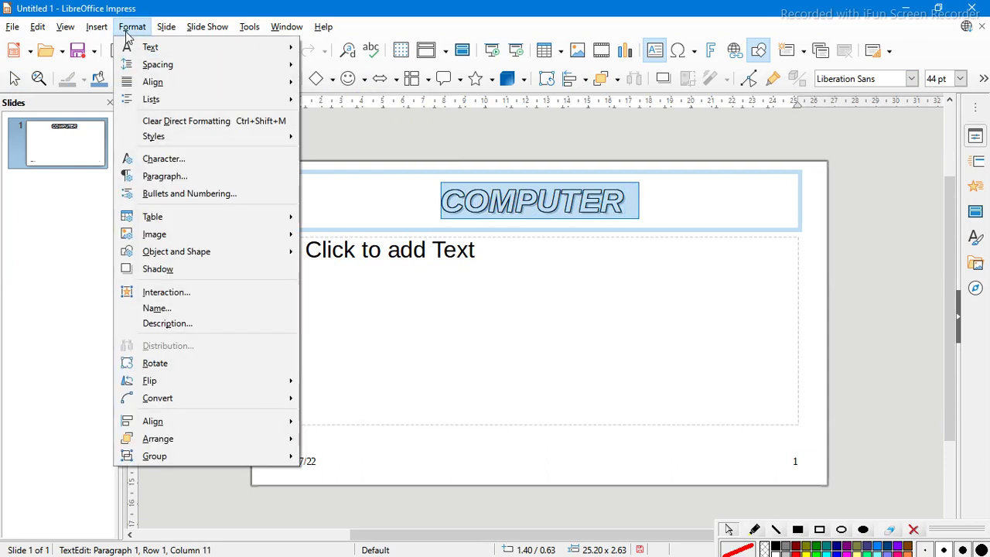
mouse_move(200, 51)
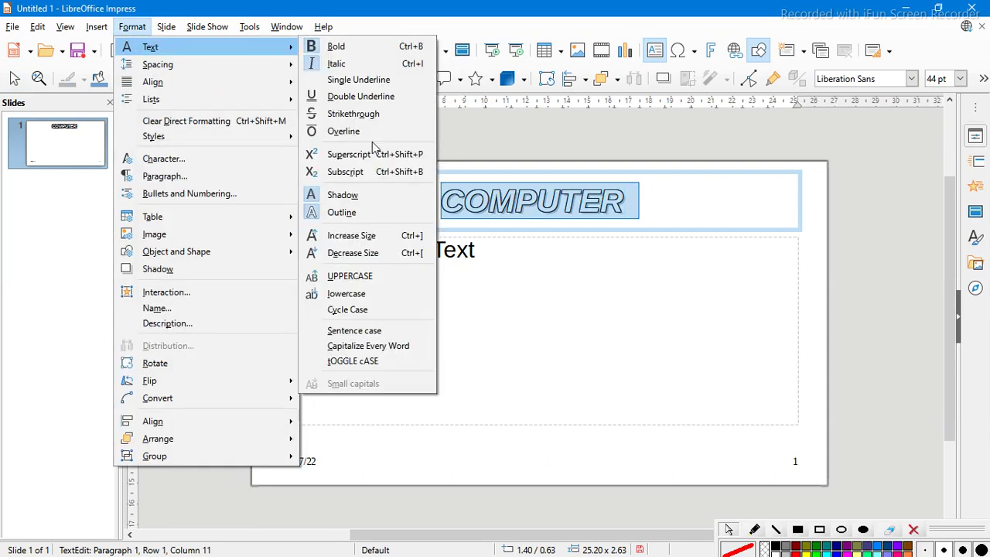
click(344, 212)
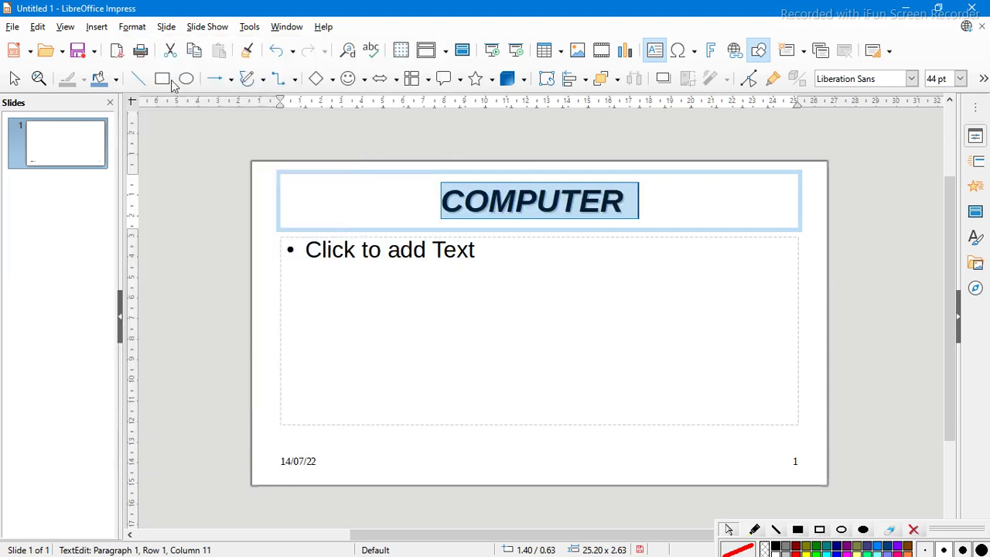
Step: Remove the Shadow effect from the selected title text COMPUTER
click(132, 27)
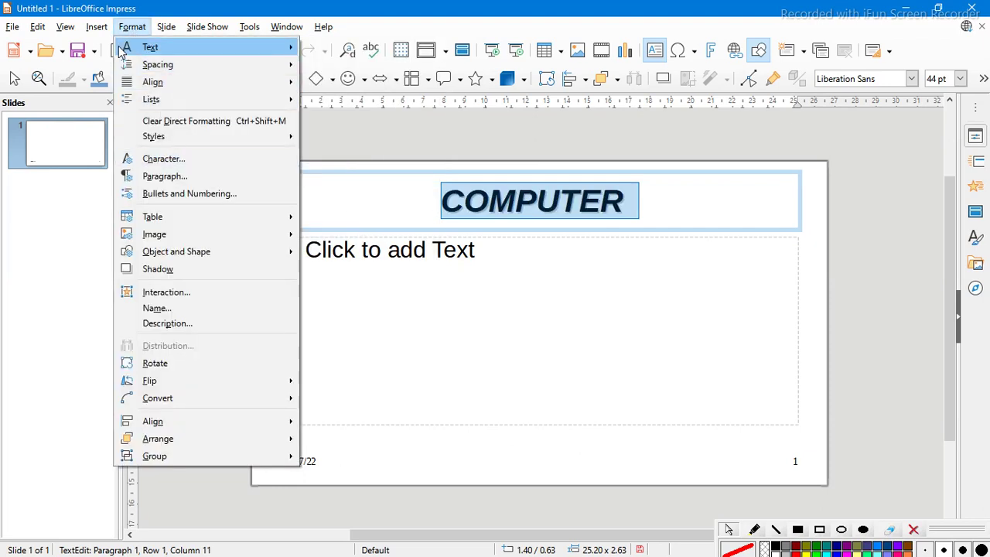
mouse_move(103, 34)
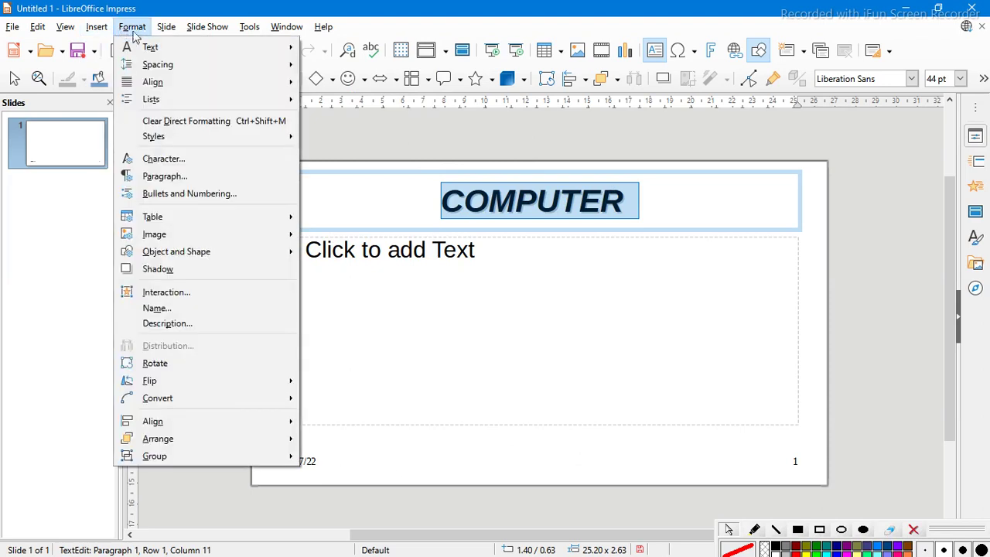
mouse_move(151, 47)
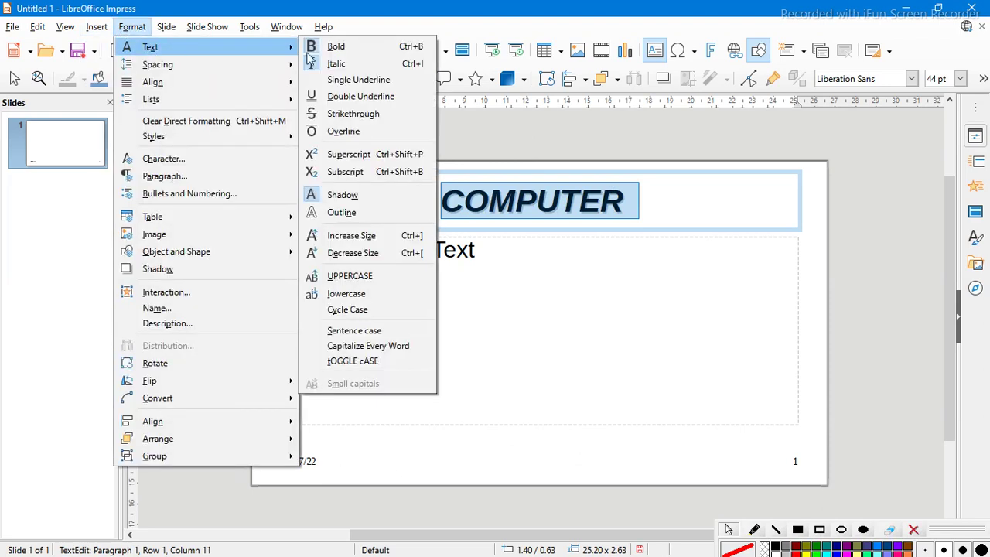
click(349, 195)
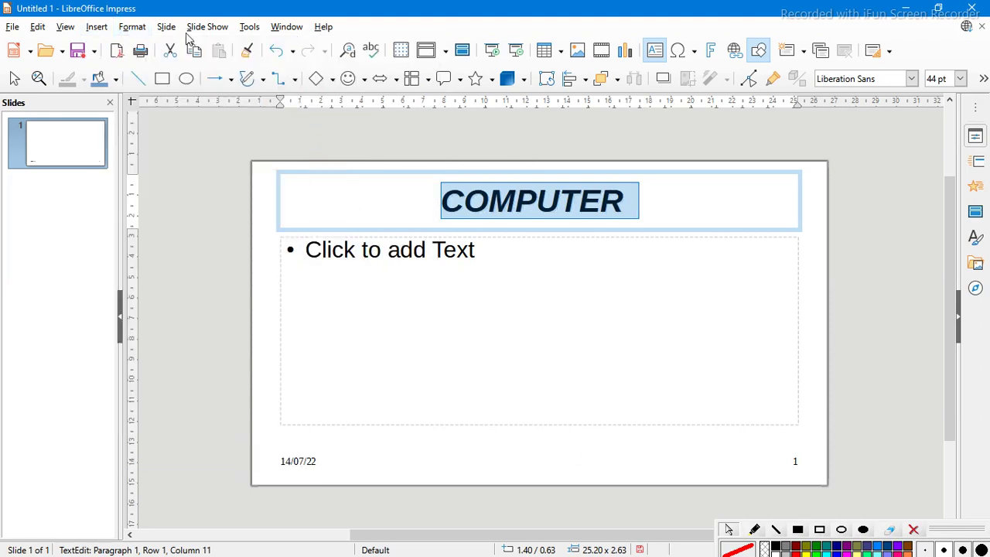
Step: Increase the font size of the title COMPUTER by one increment to 48 pt
click(143, 29)
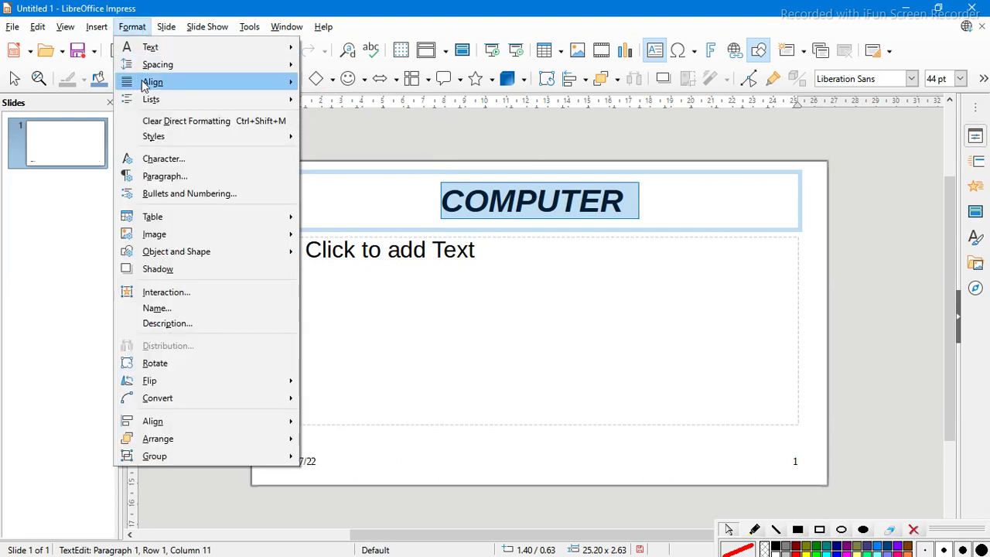
mouse_move(199, 48)
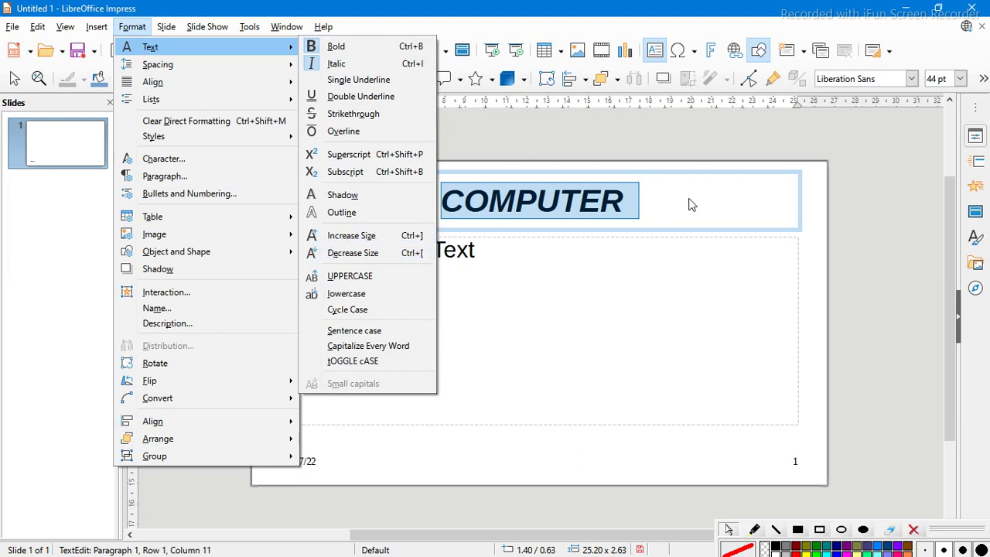
click(379, 236)
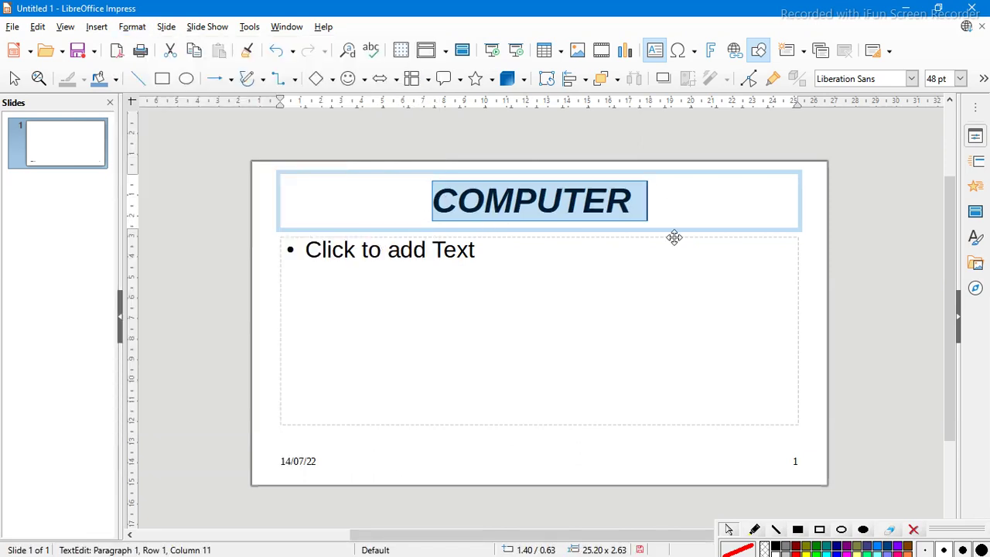
Step: Mark the font size value with a red annotation rectangle
click(132, 26)
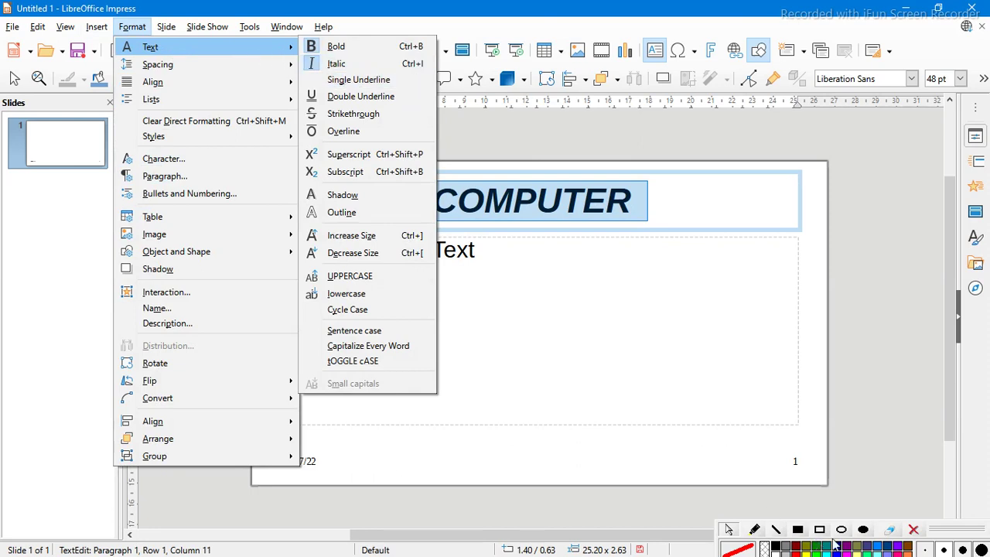
key(Escape)
key(Escape)
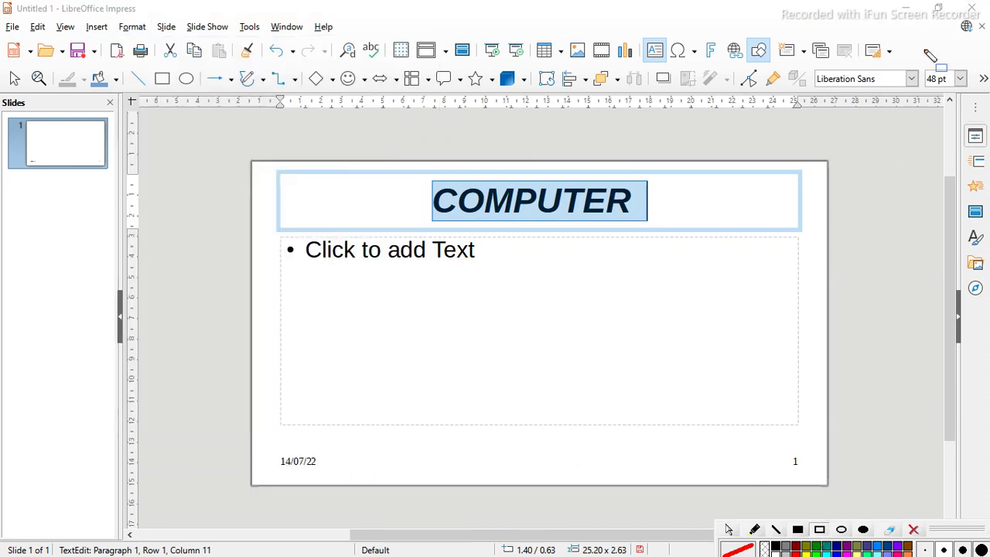
drag(924, 49, 975, 98)
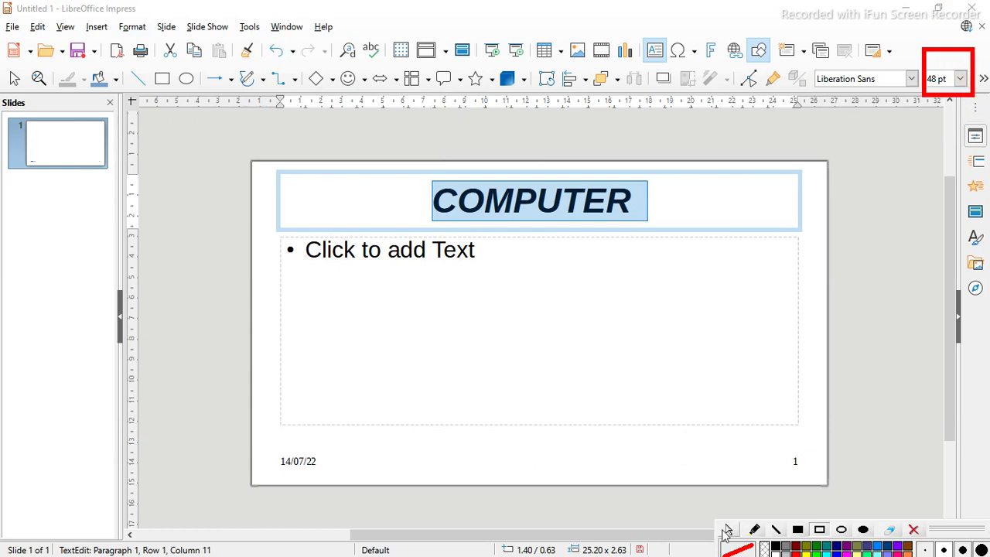
Step: Increase the font size of the selected title by one more increment to 54 pt
click(131, 28)
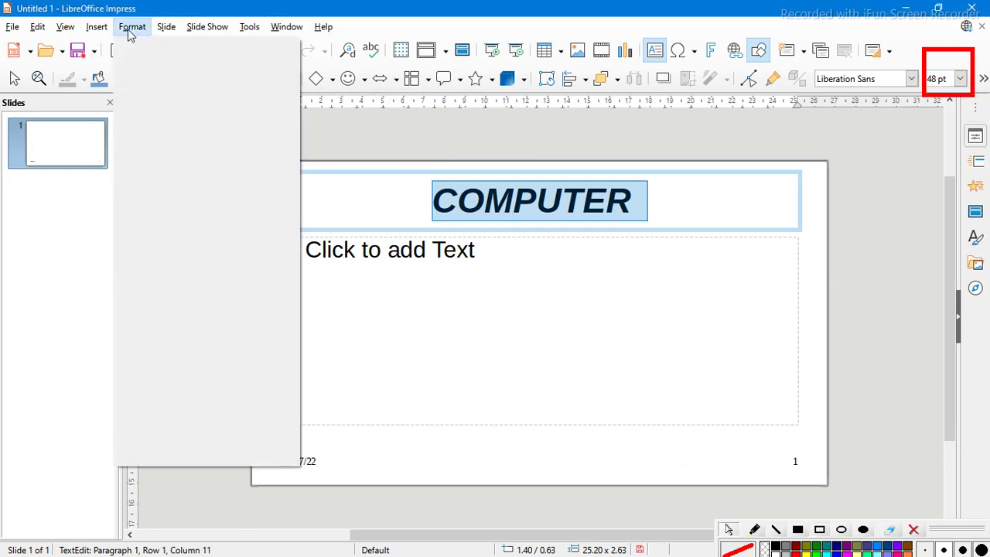
mouse_move(135, 46)
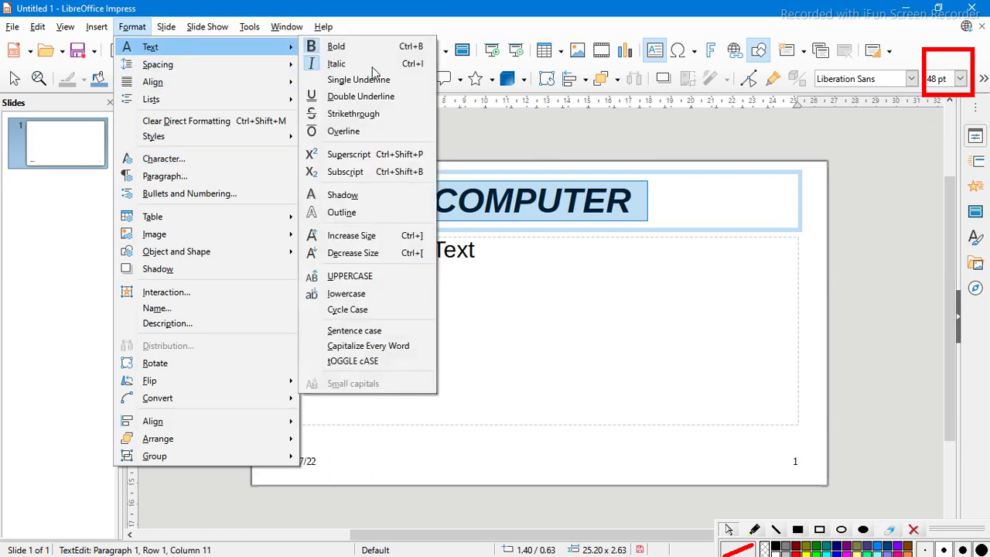
click(379, 239)
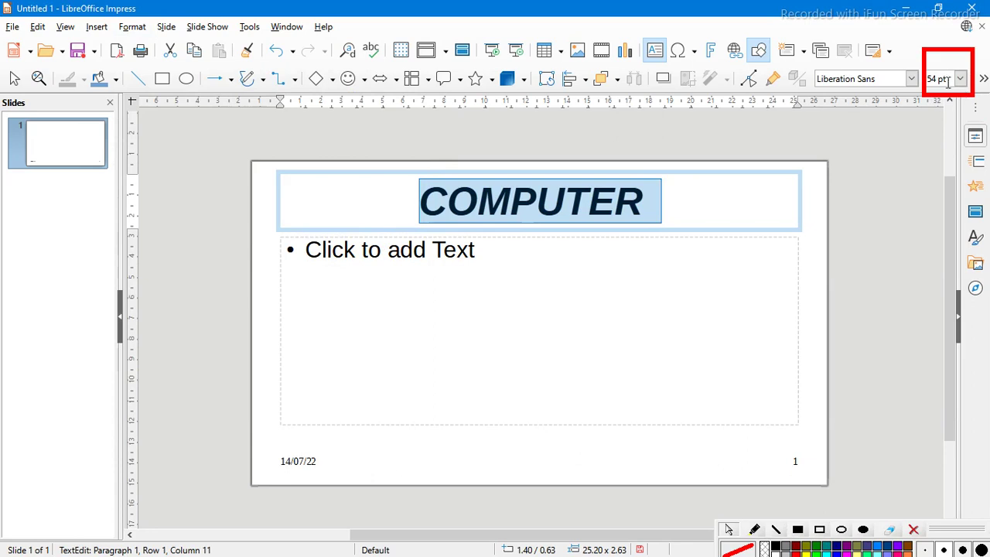
Step: Decrease the title's font size by one increment to 48 pt and clear the red annotation rectangle
click(132, 28)
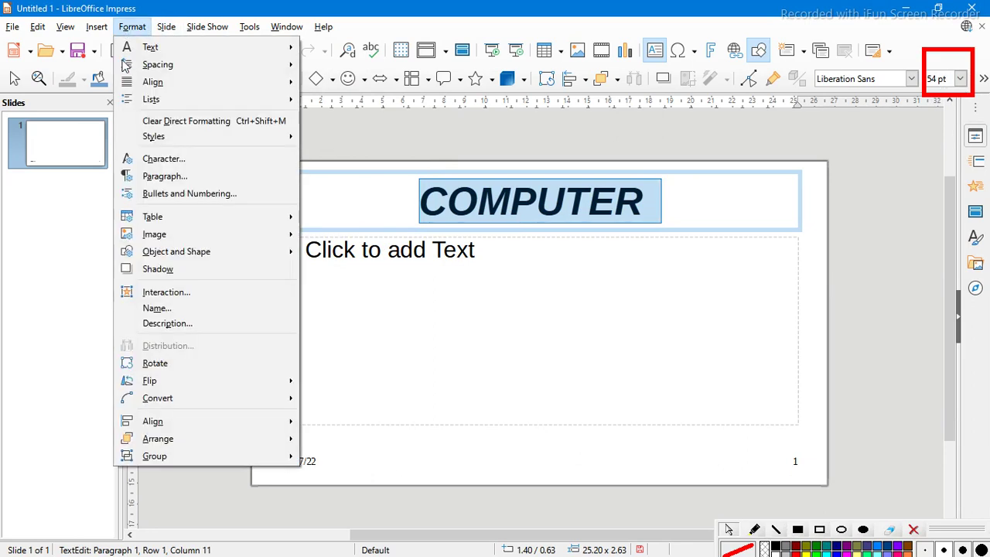
click(205, 26)
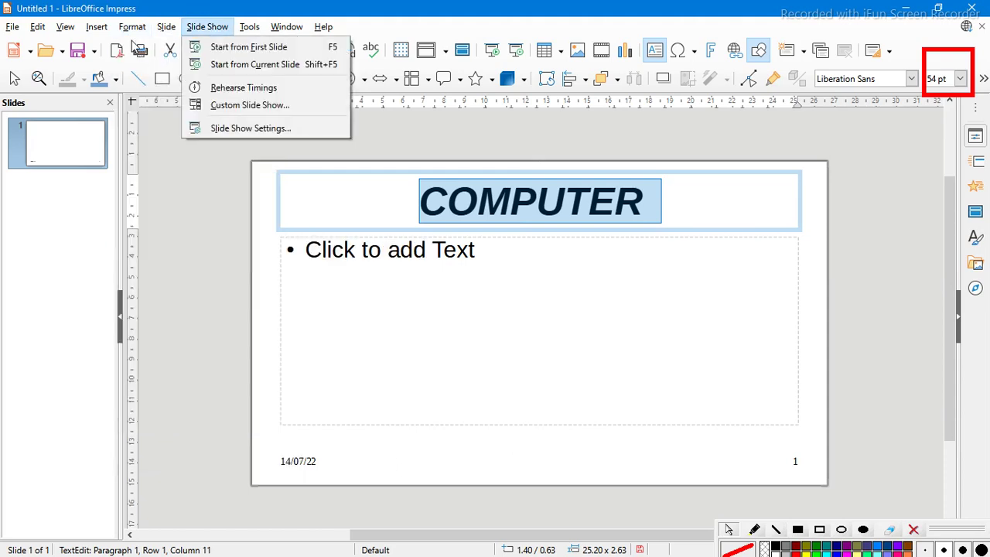
click(131, 27)
mouse_move(151, 46)
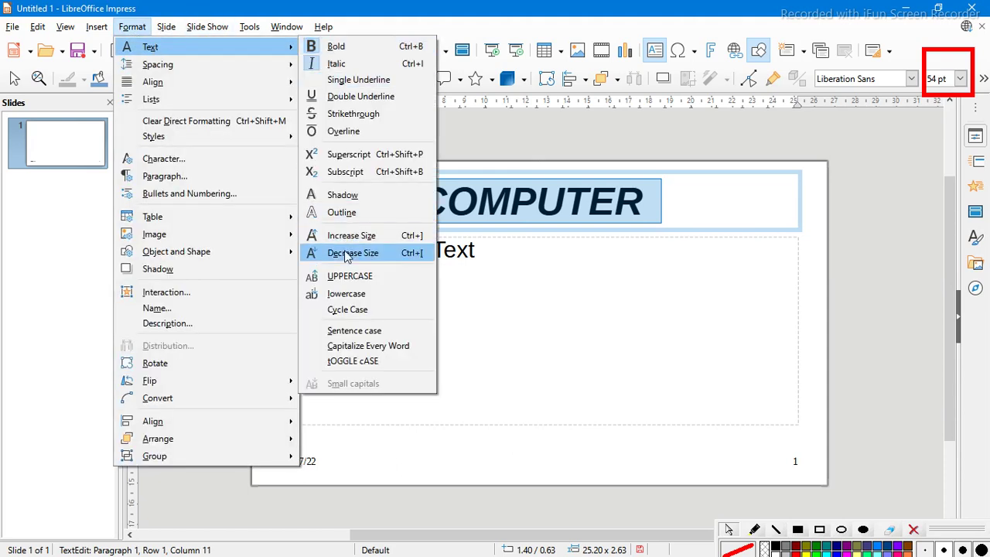
click(399, 253)
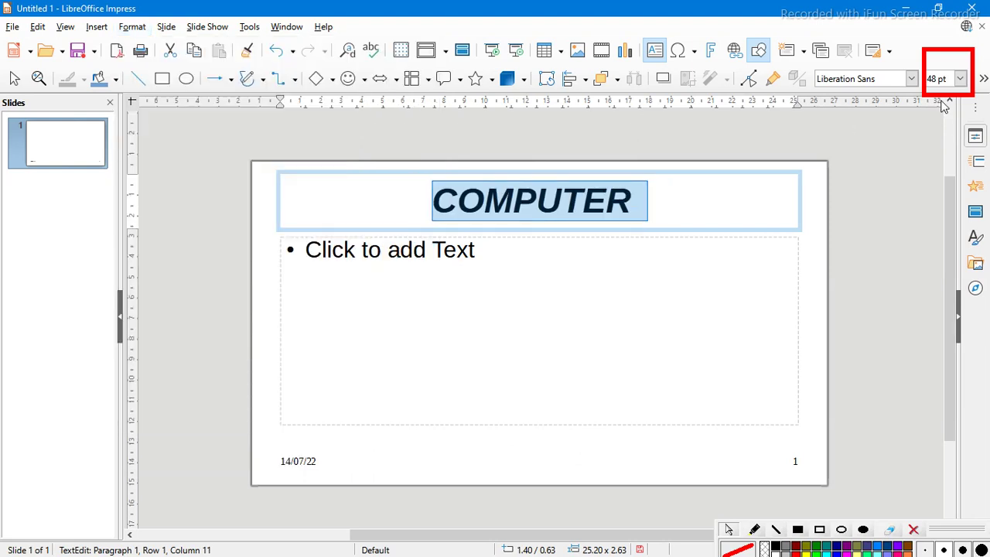
click(636, 329)
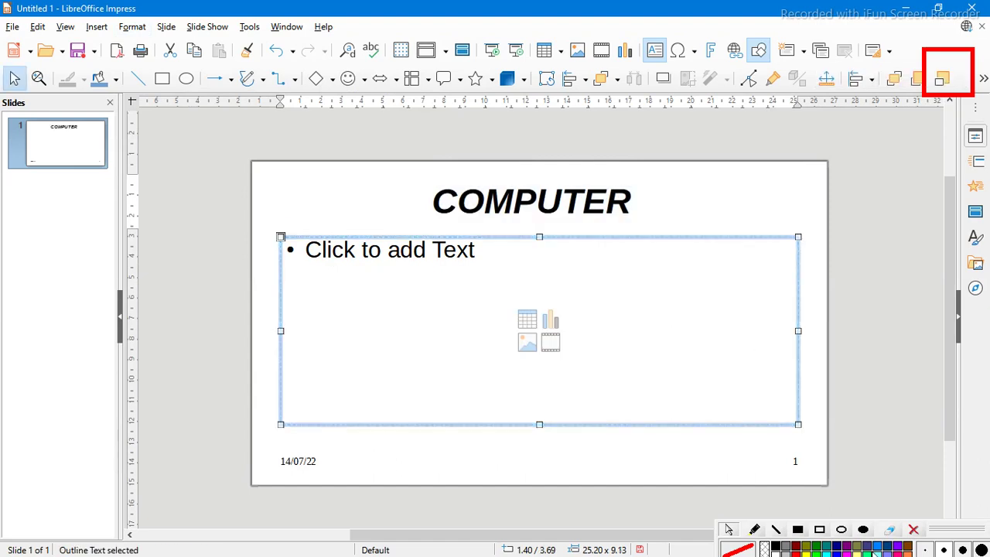
click(914, 529)
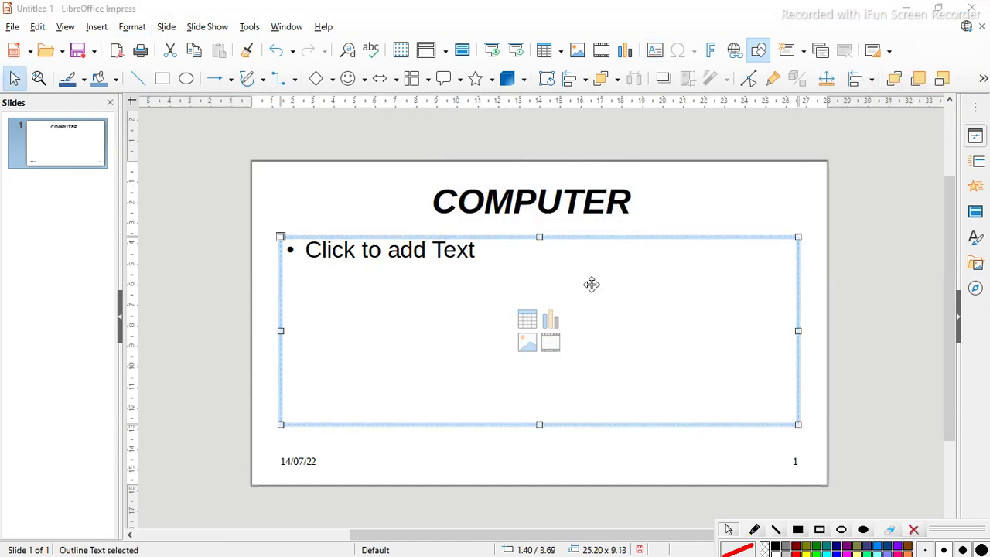
Step: Extend the title after COMPUTER with a comma, several spaces and the lowercase word "computer"
click(140, 31)
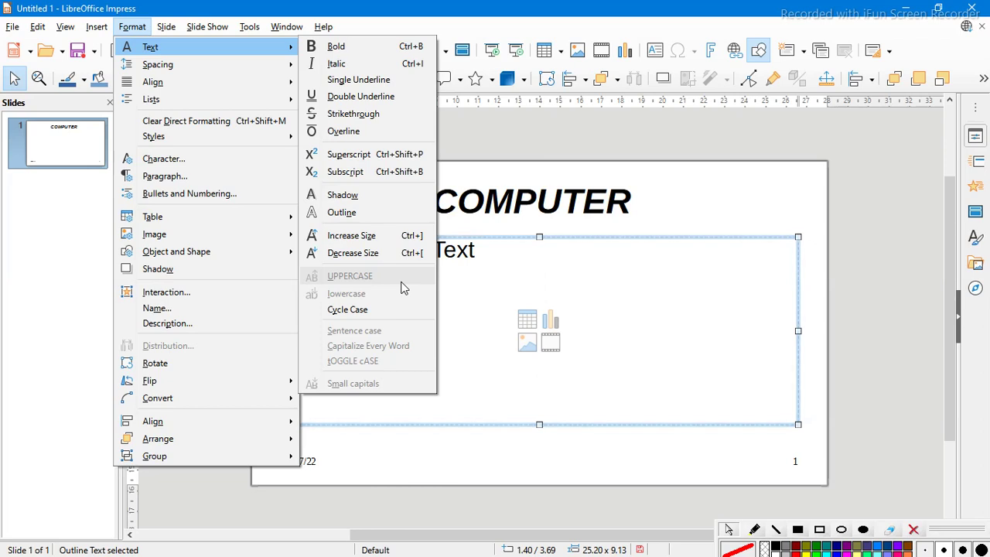
click(667, 216)
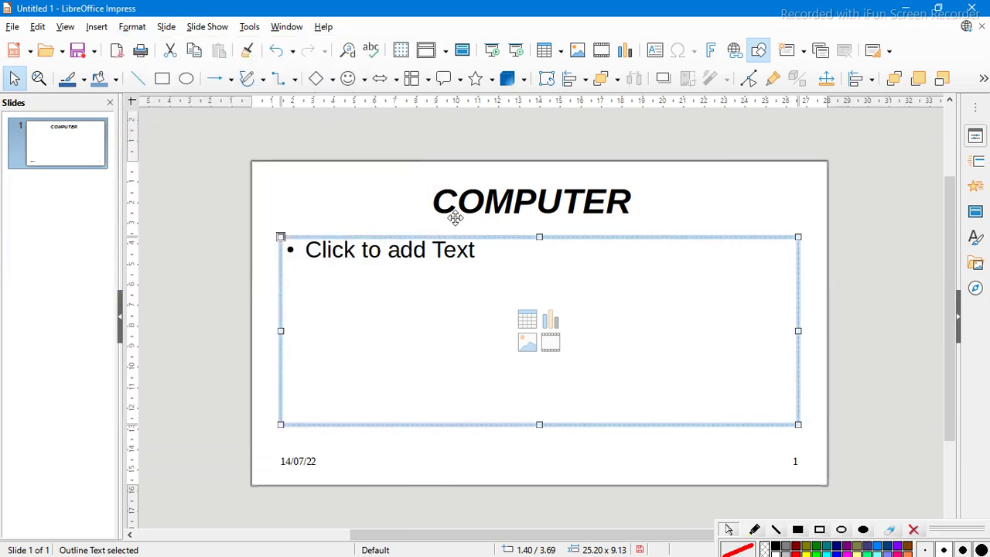
click(433, 200)
click(633, 203)
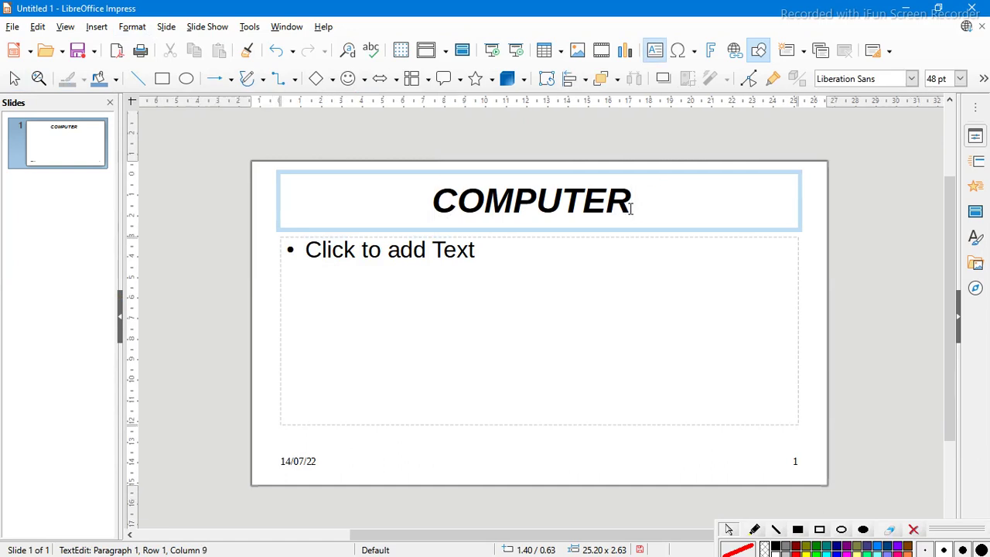
text(,      )
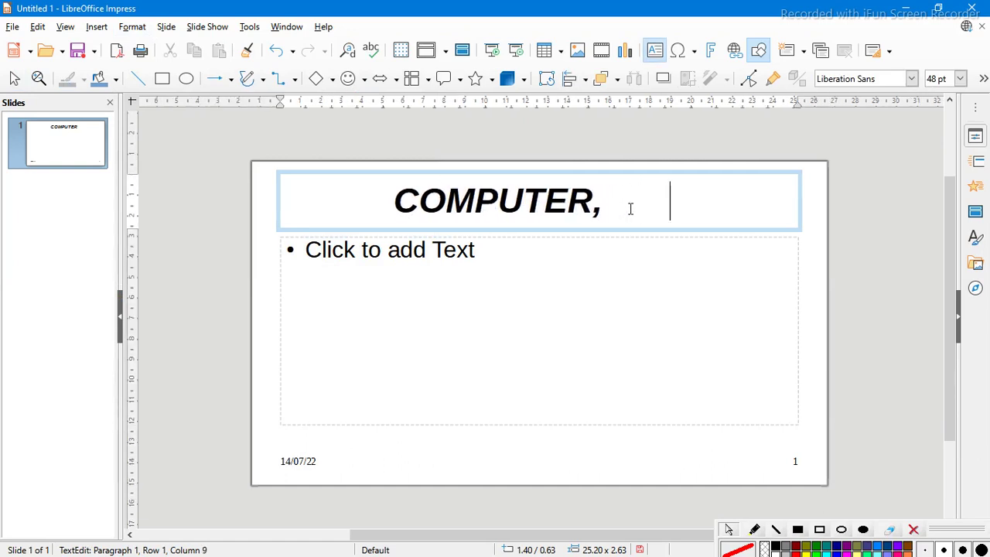
text(computer)
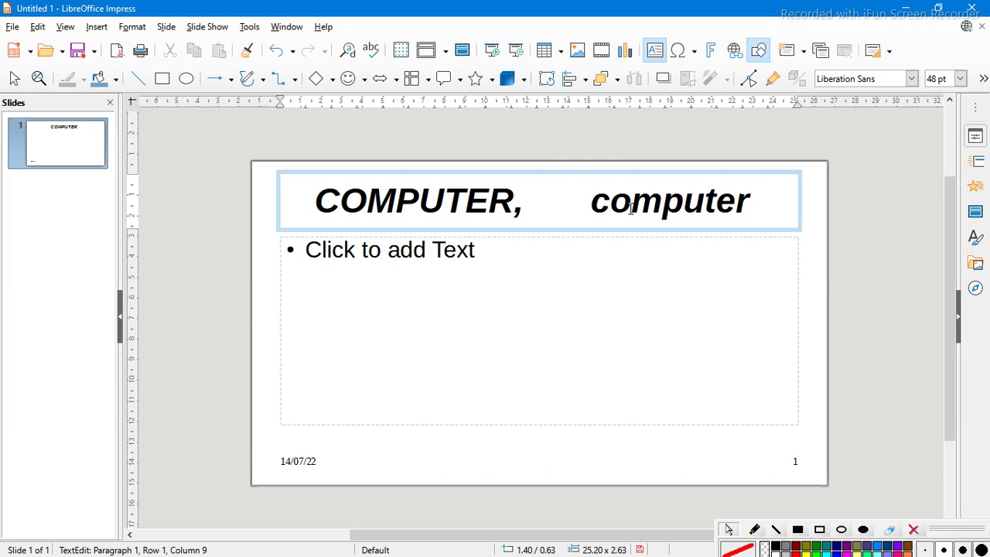
Step: Try Cycle Case with the cursor at the end of the title and append the letters "zxfdf" there
click(120, 31)
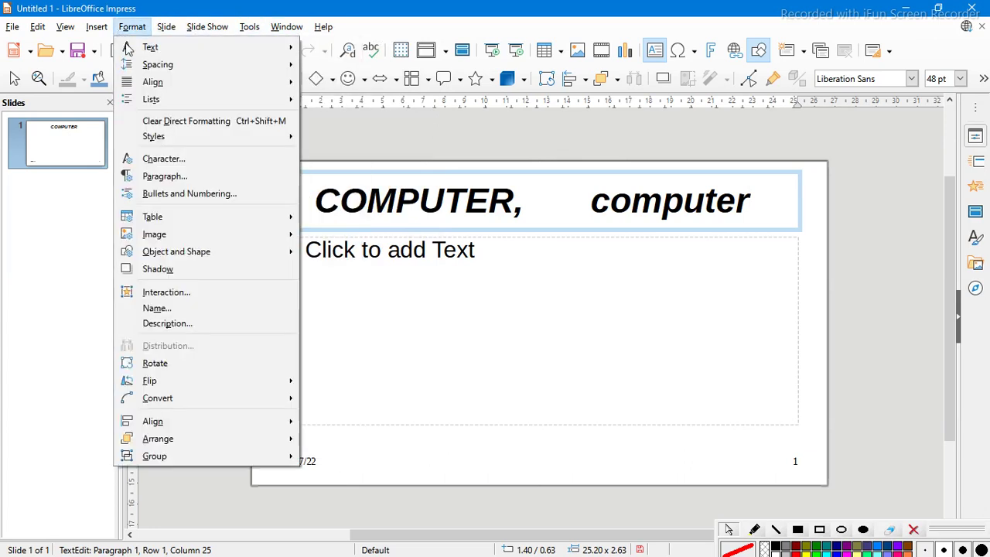
mouse_move(128, 48)
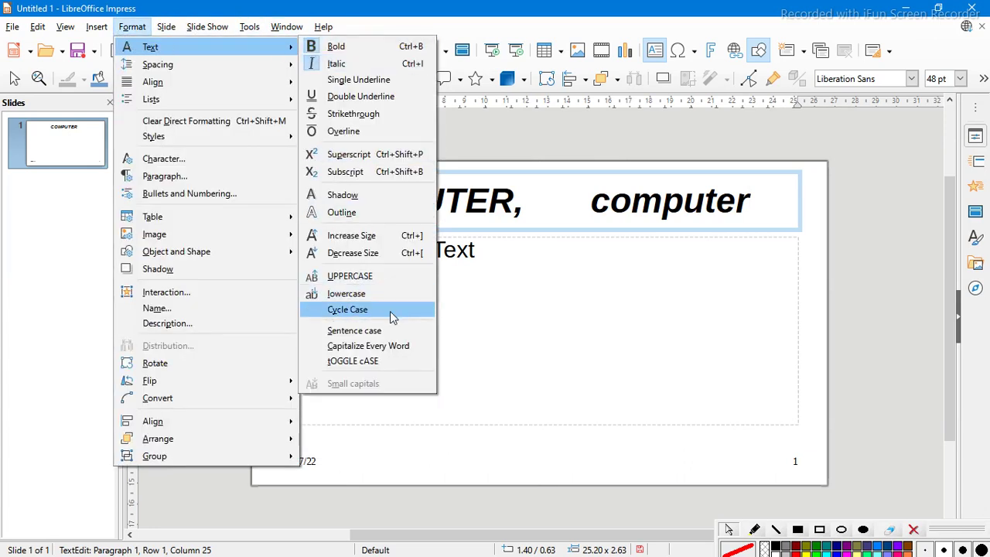
click(347, 310)
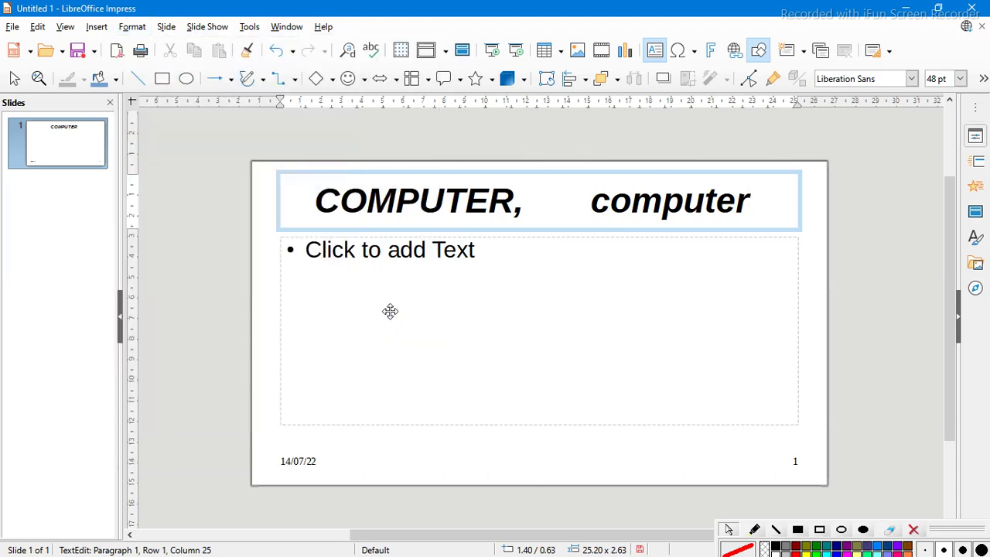
text(zxfdf)
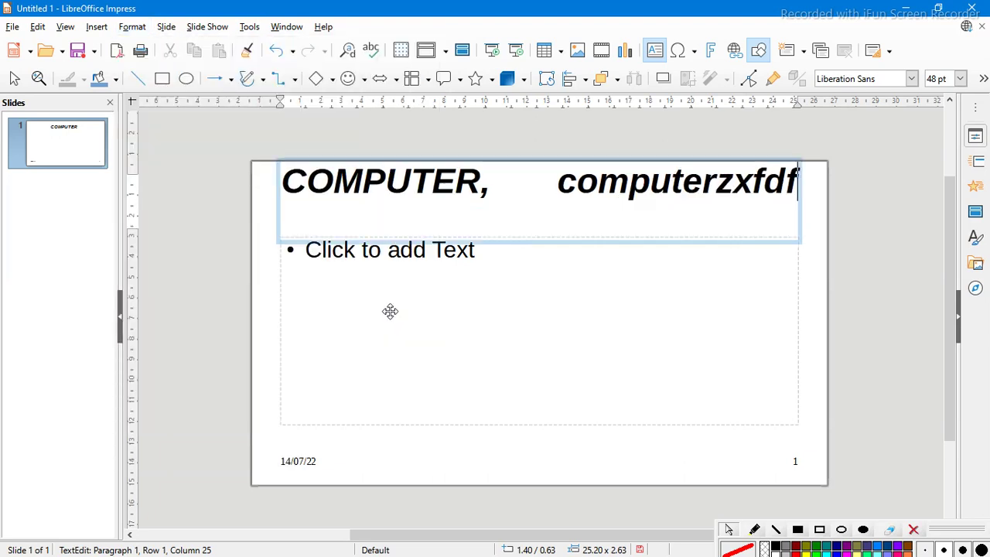
Step: Append the letters "dfsd" at the end of the title text
text(dfsd)
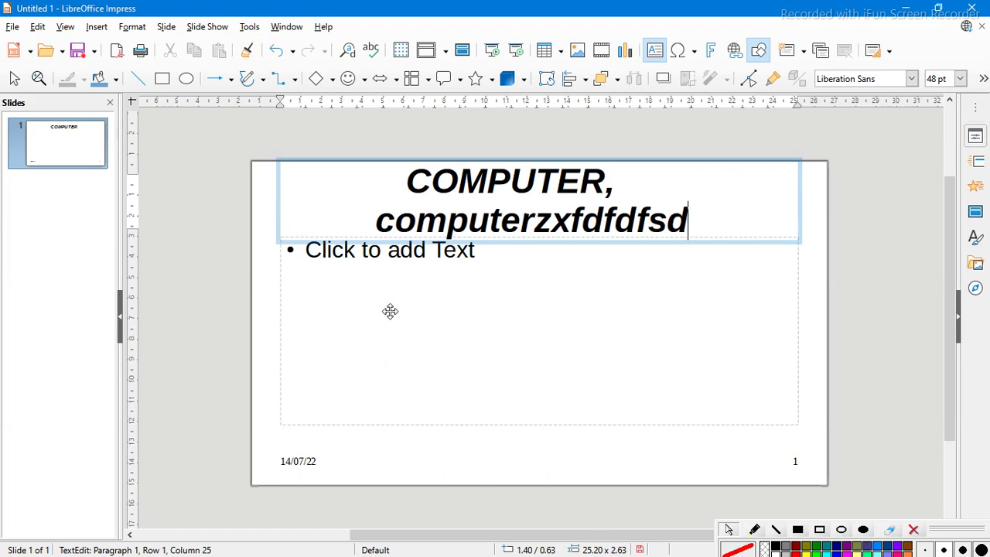
click(133, 26)
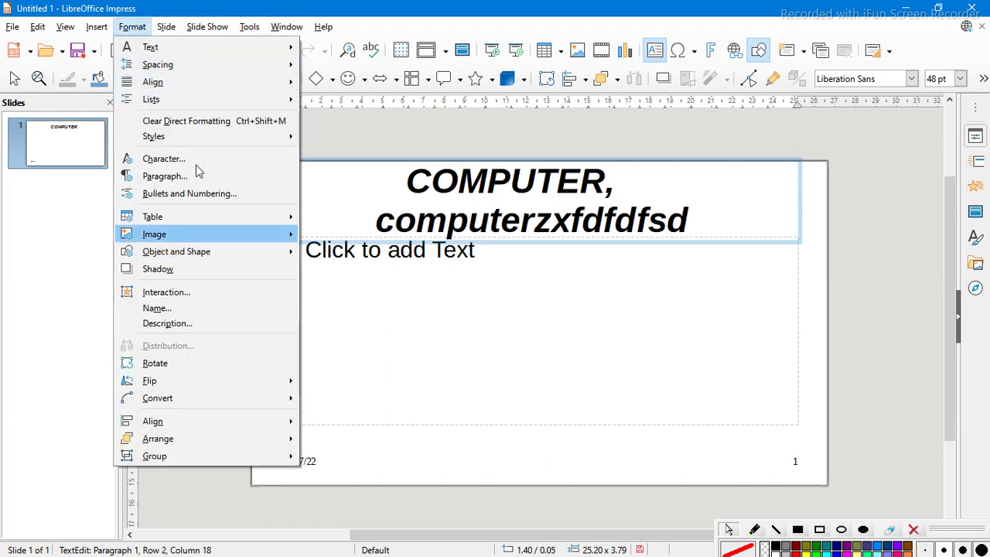
mouse_move(180, 69)
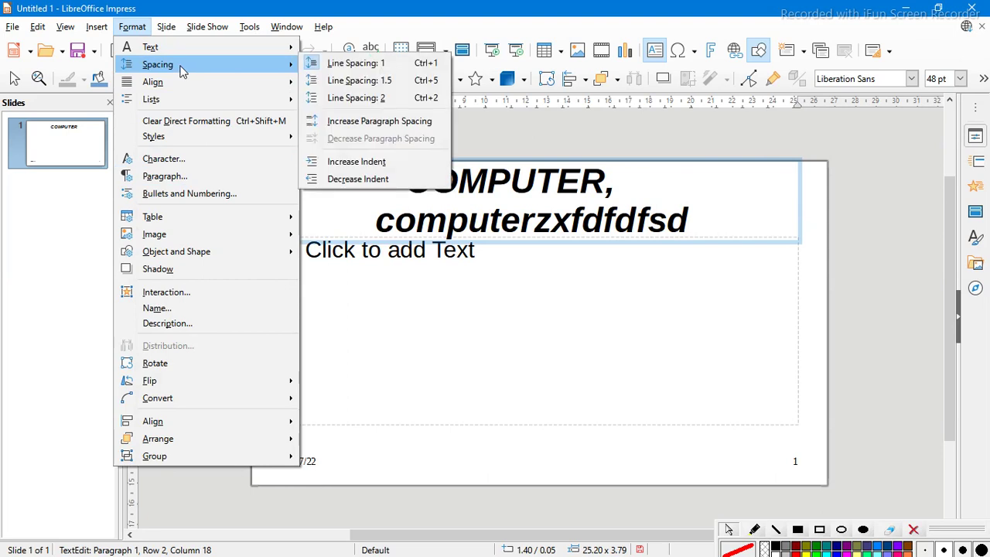
click(386, 228)
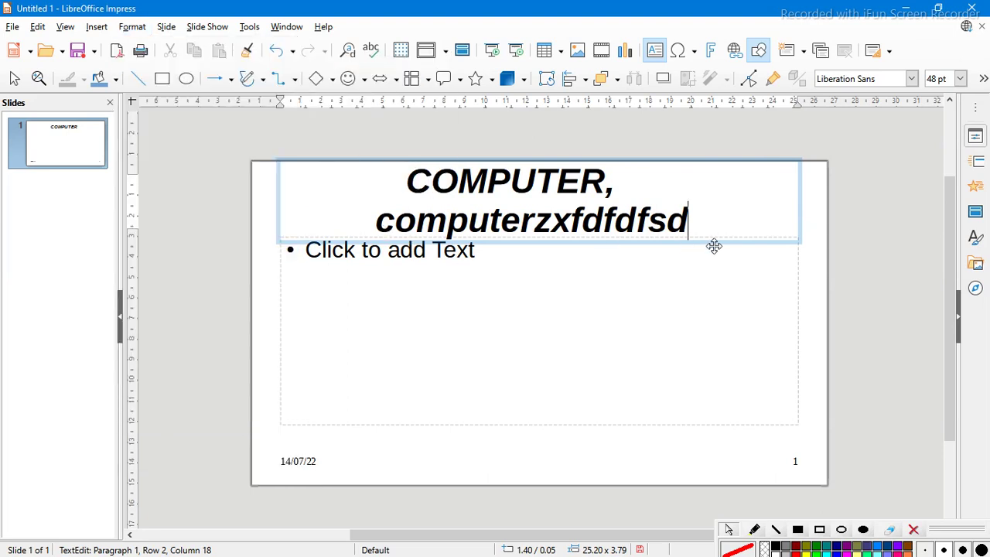
Step: Select the entire title text and change its letter case once with Cycle Case
click(401, 181)
key(ctrl+a)
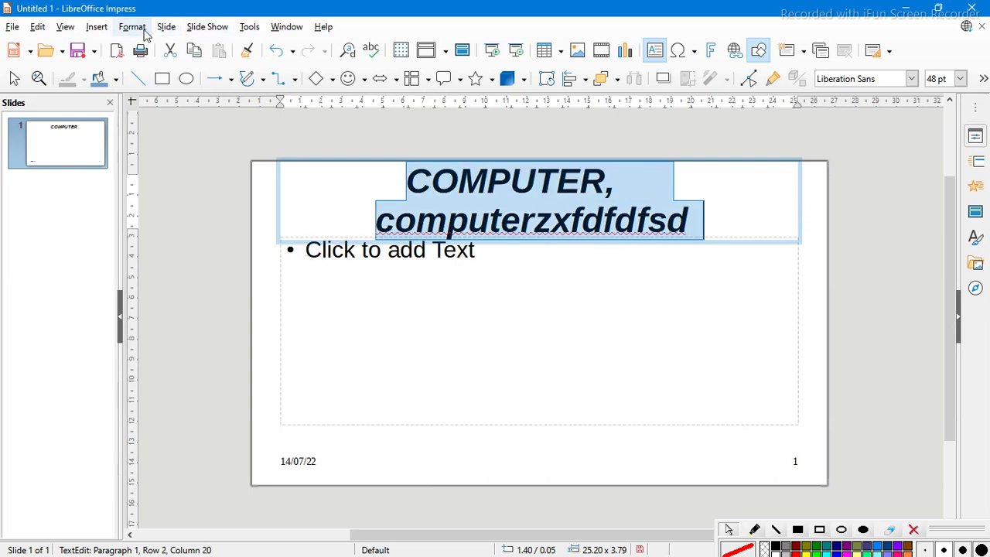
click(136, 28)
mouse_move(151, 47)
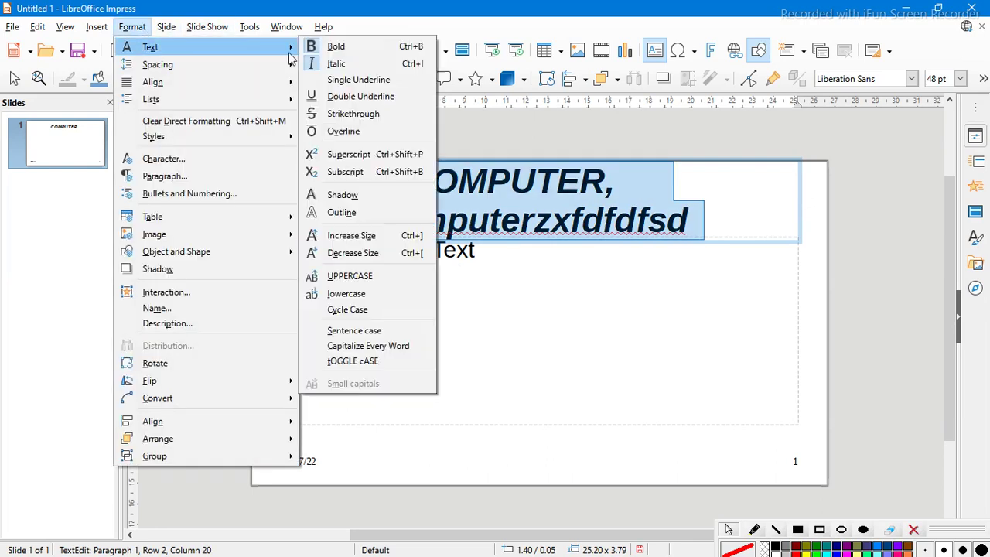
click(380, 311)
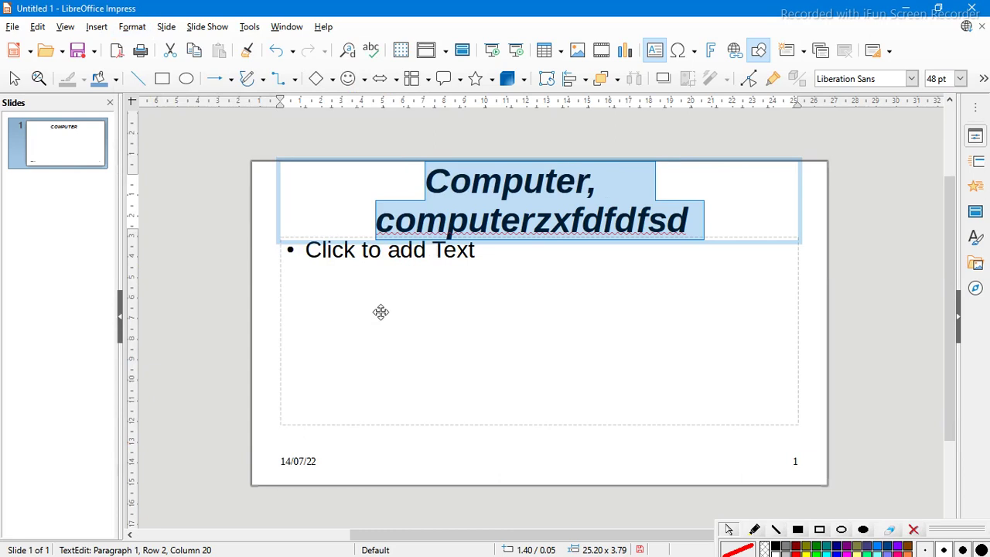
Step: Apply Cycle Case two more times to the selected title, through all capitals to all lowercase
click(132, 26)
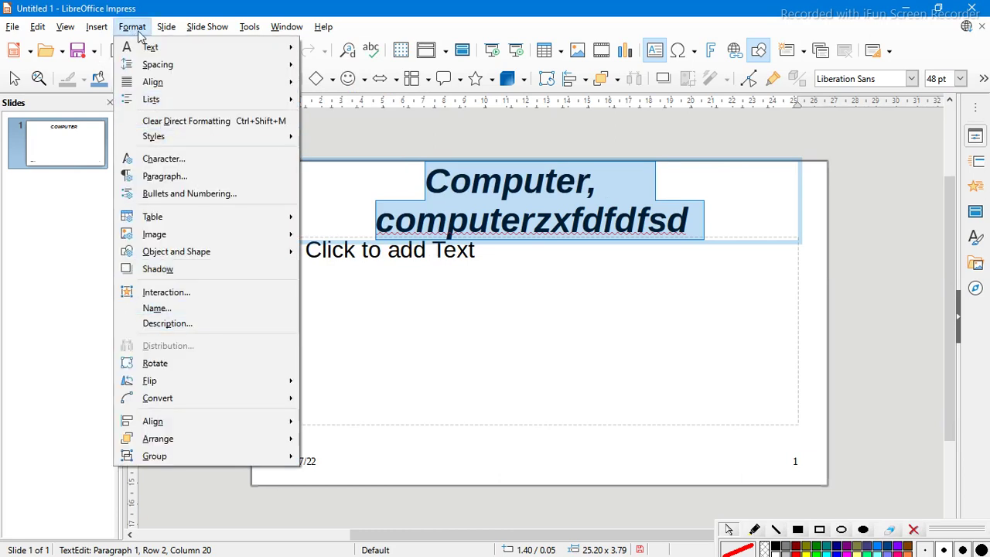
mouse_move(169, 49)
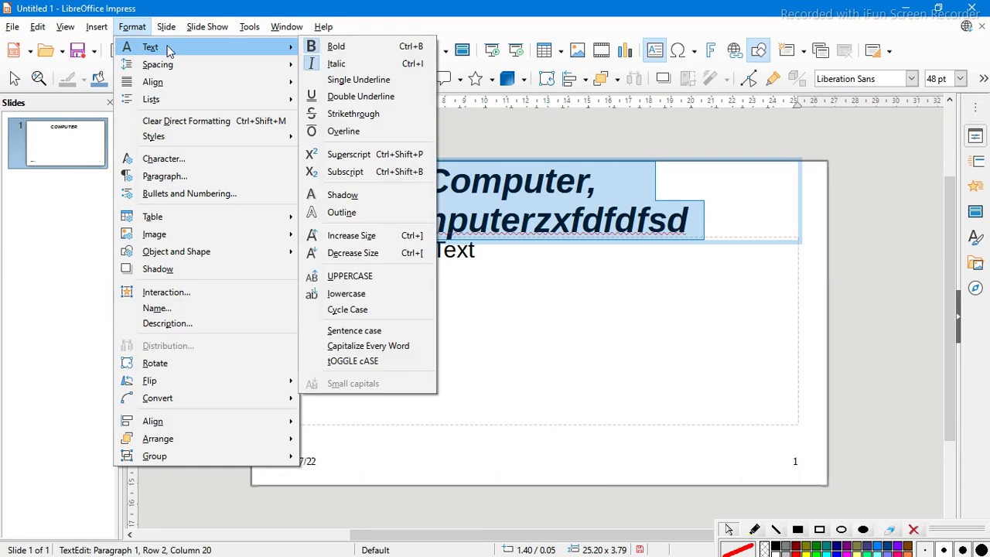
click(358, 313)
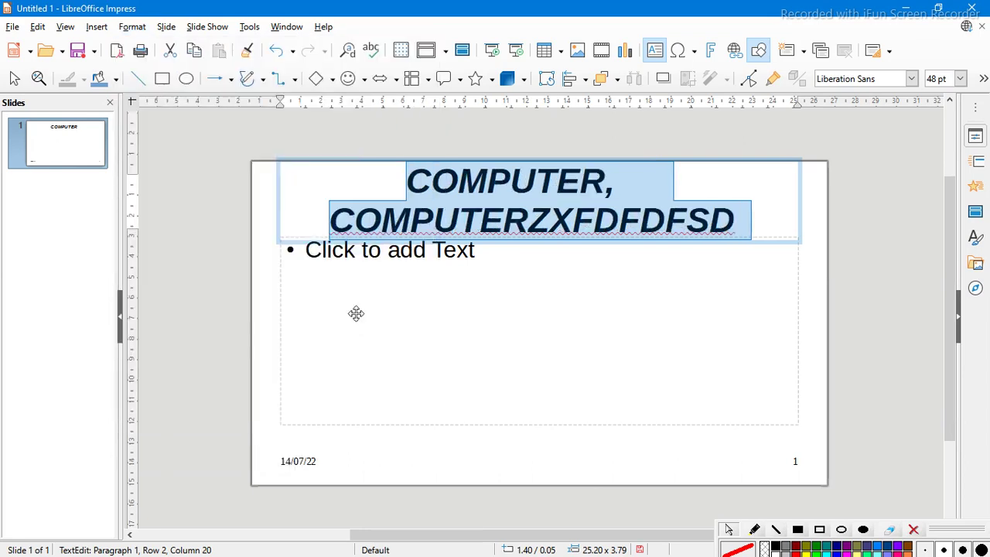
click(132, 26)
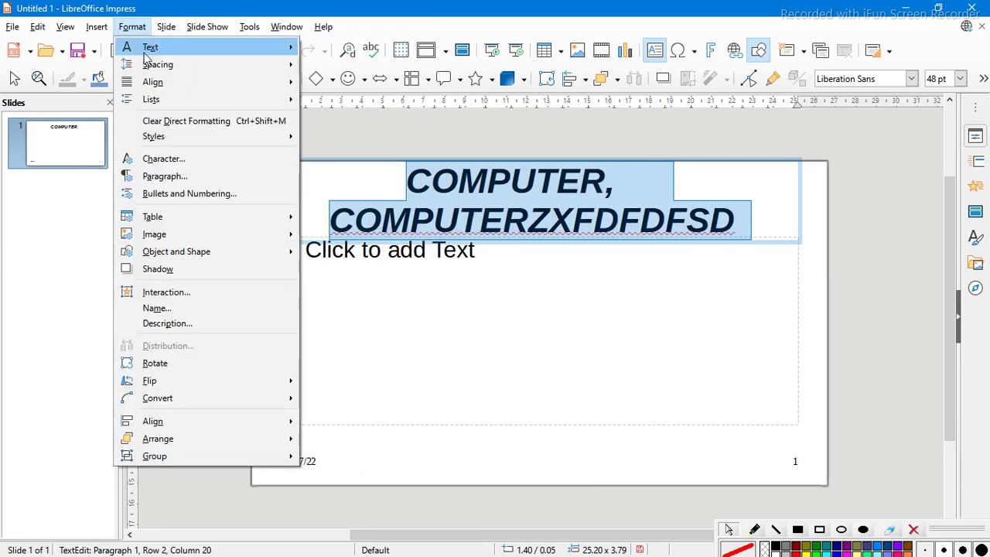
mouse_move(147, 56)
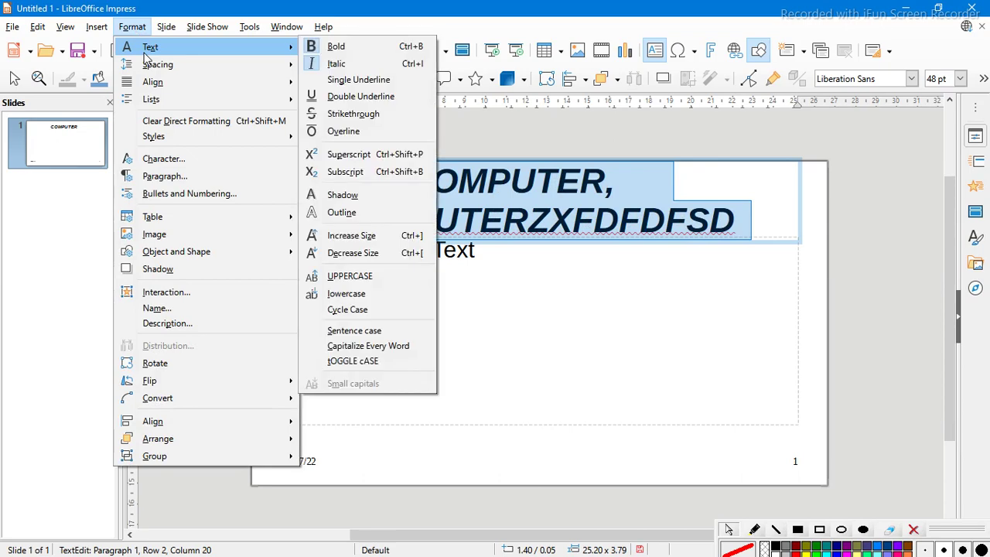
click(369, 313)
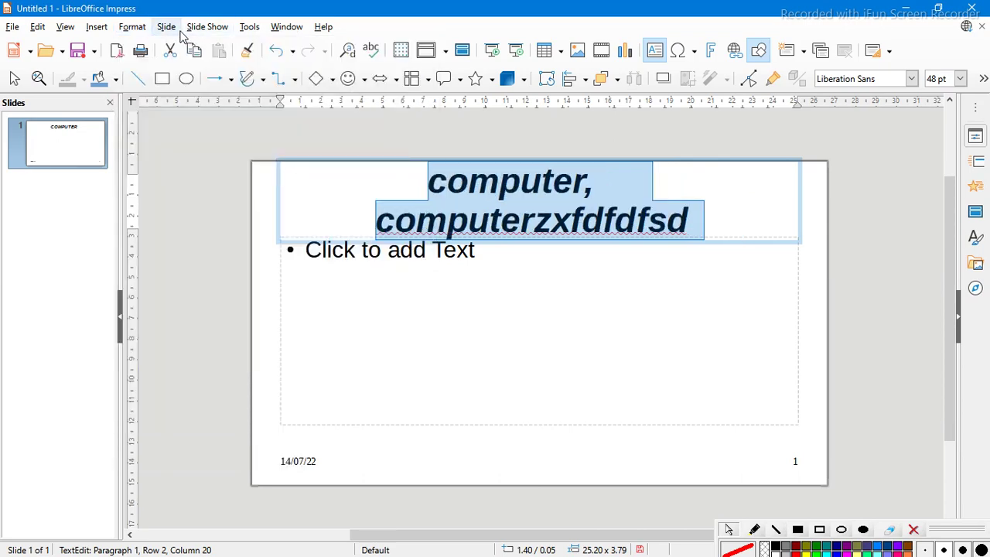
Step: Convert the selected title text to Sentence case
click(138, 31)
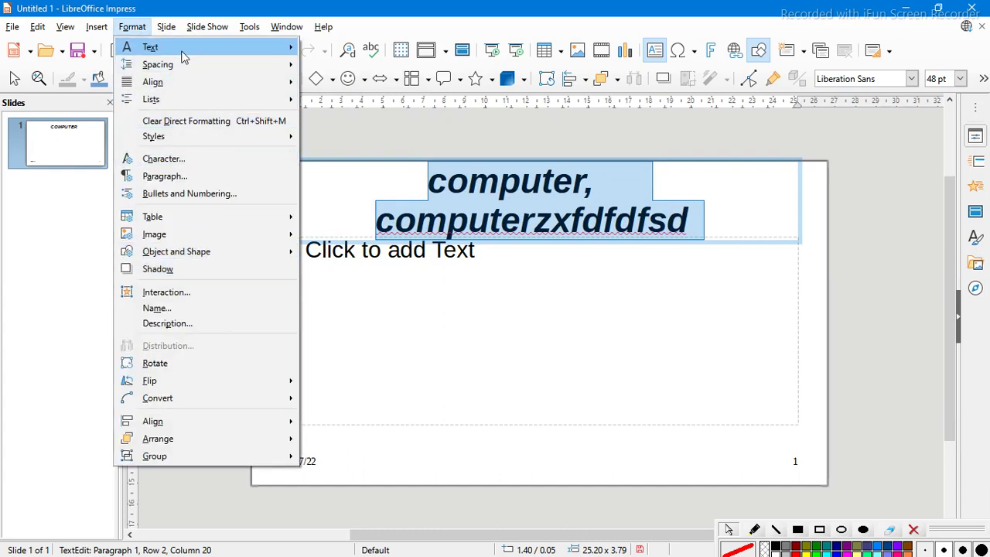
mouse_move(207, 51)
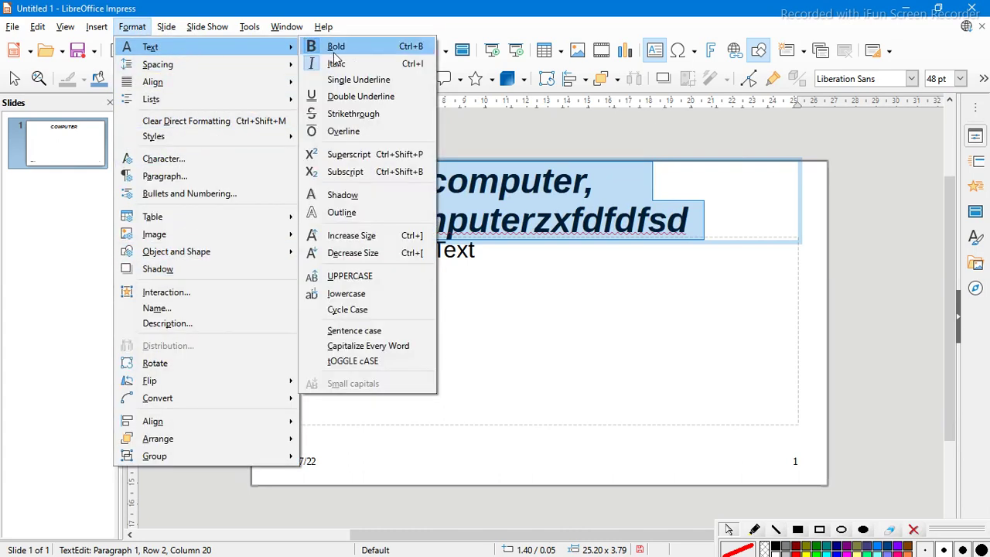
click(381, 334)
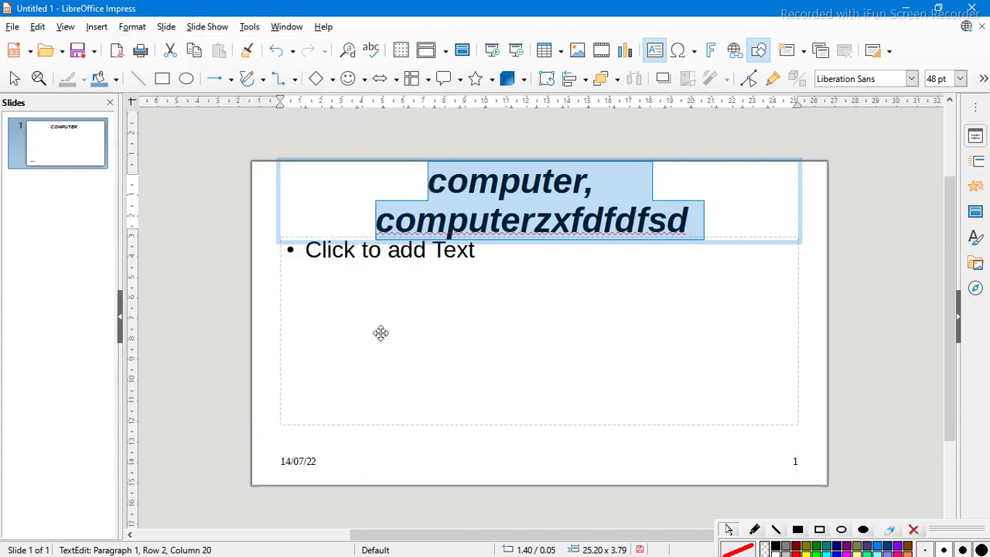
Step: Apply Capitalize Every Word to the selected title and follow it with tOGGLE cASE
click(130, 28)
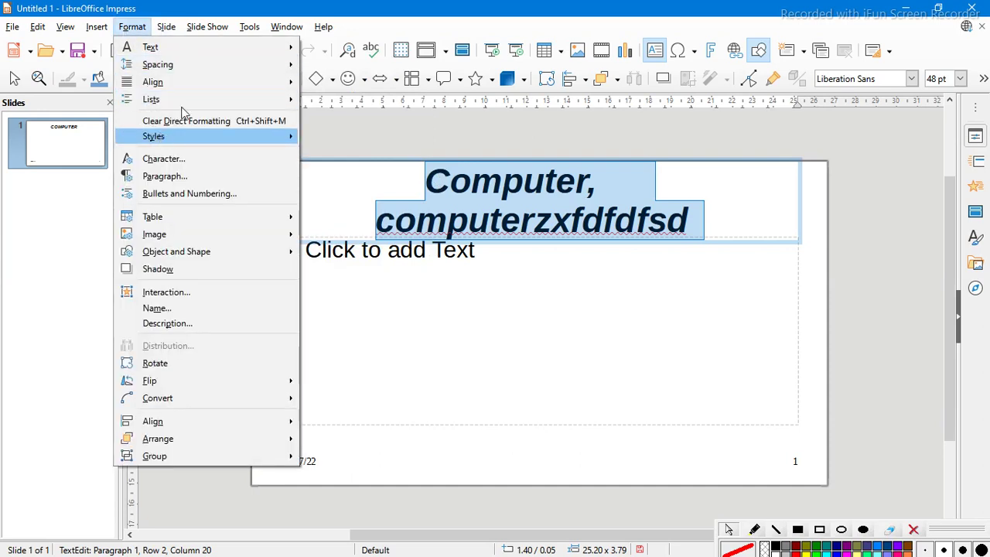
mouse_move(207, 47)
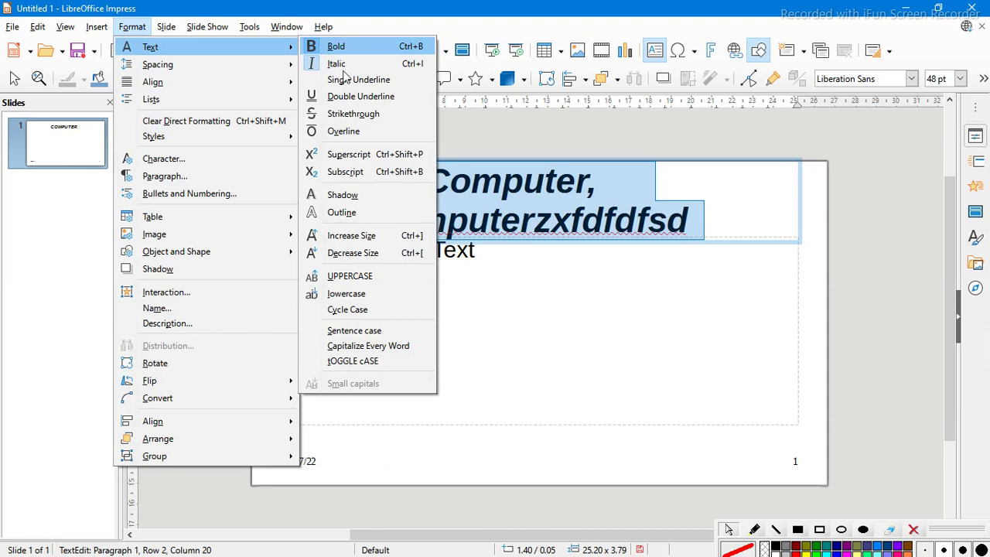
click(409, 352)
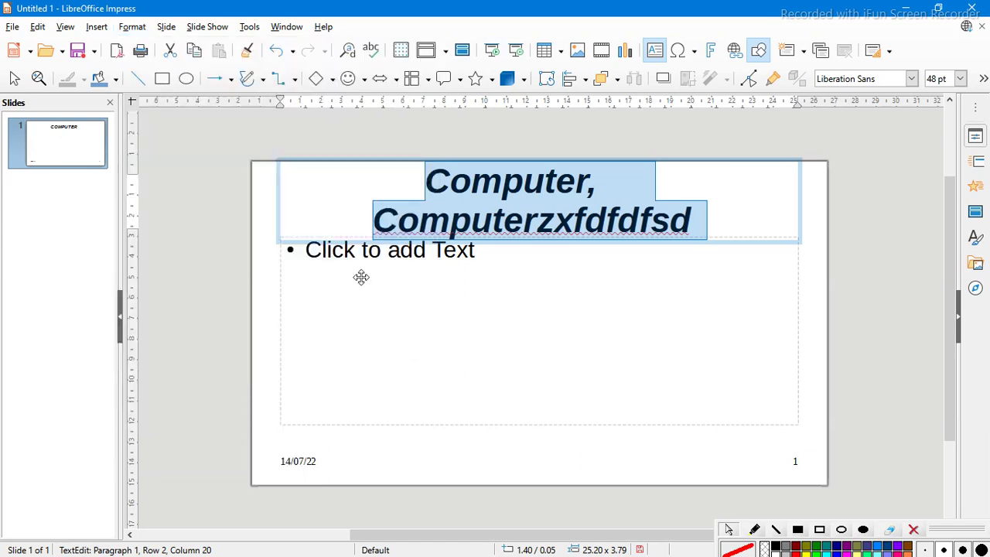
click(140, 28)
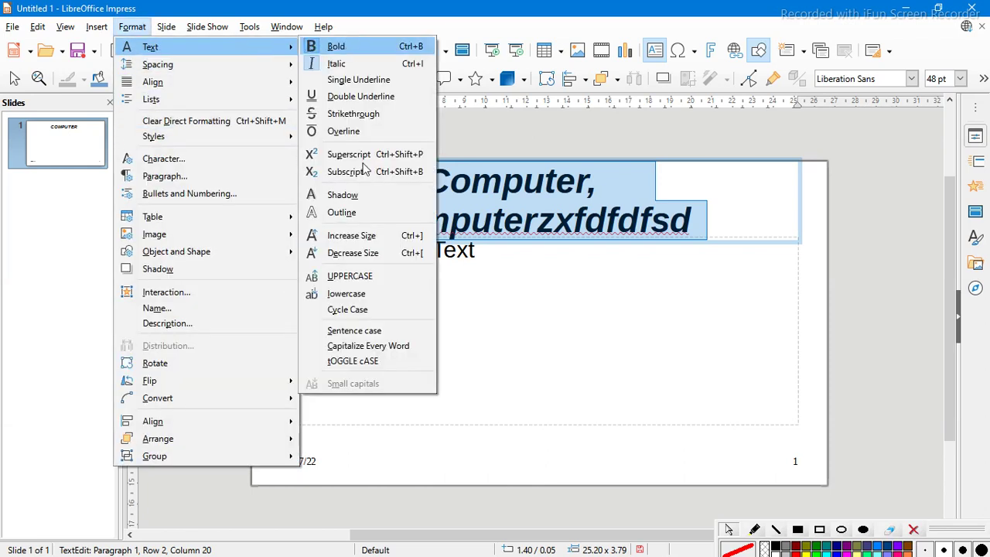
click(387, 368)
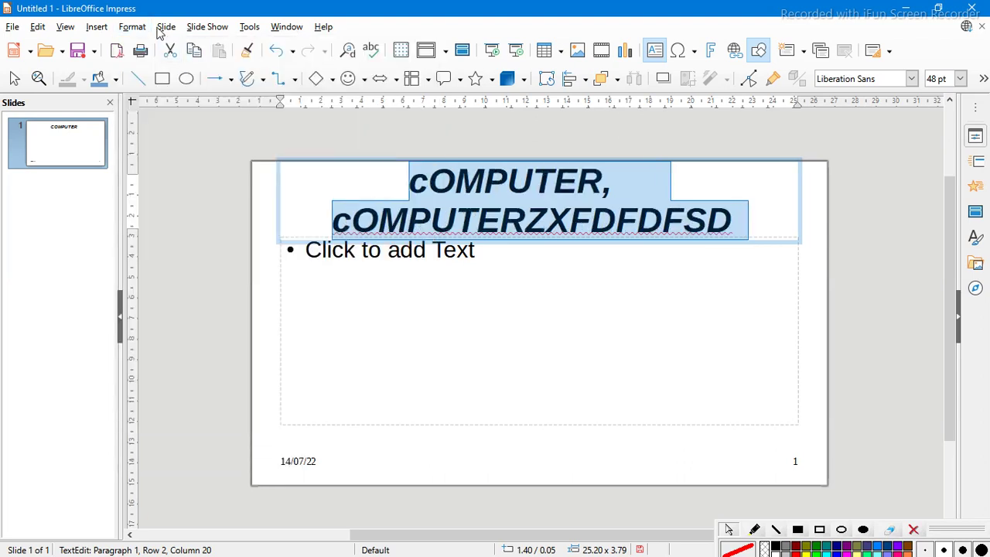
Step: Set the line spacing of the selected title to 1
click(132, 27)
mouse_move(162, 54)
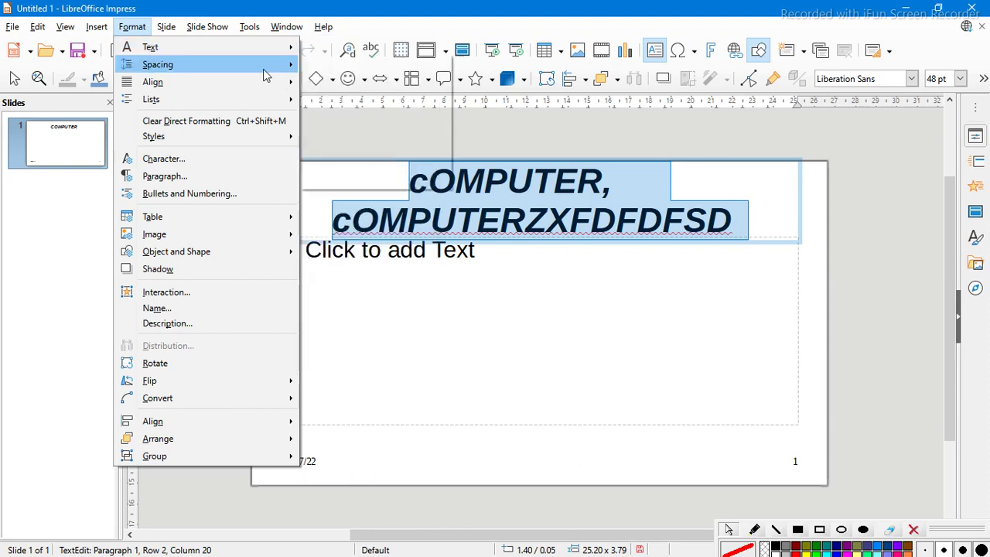
mouse_move(263, 69)
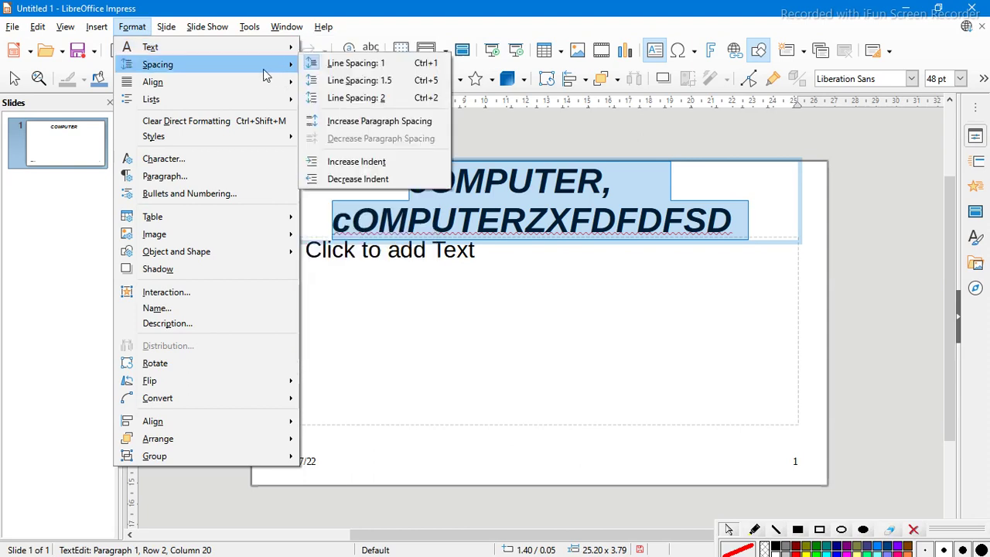
click(369, 64)
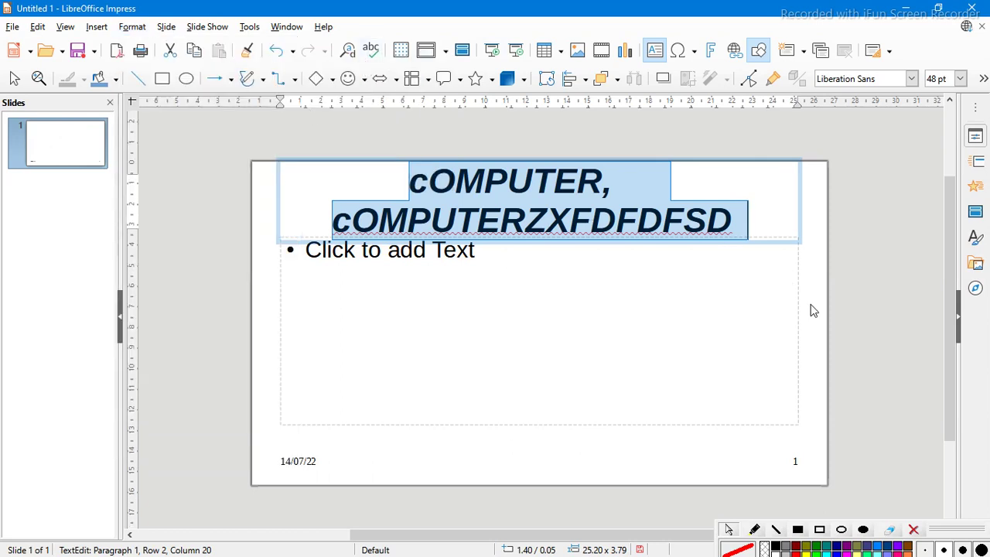
Step: Delete the empty content placeholder below the title and append "khdfldfnmfsdfhfnsdf" to the end of the title
click(693, 331)
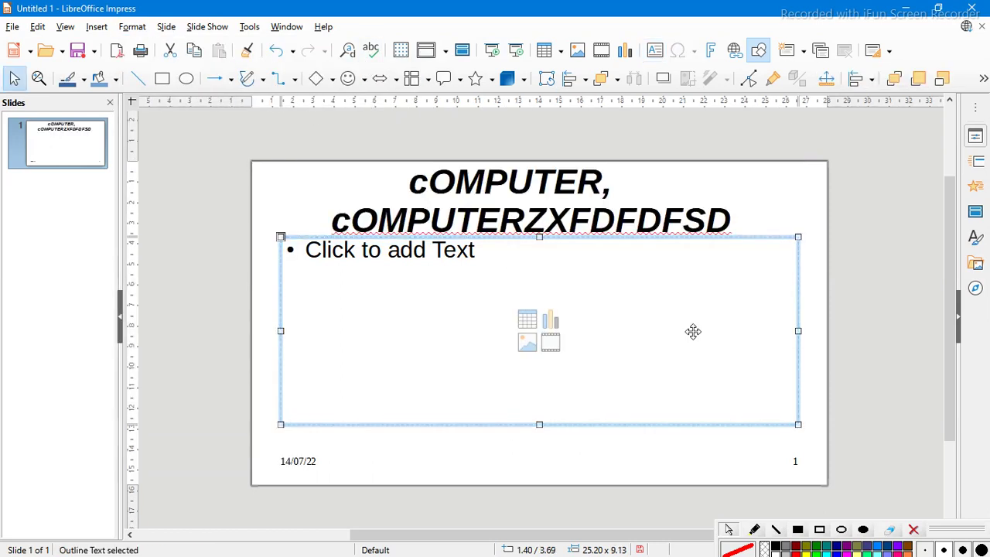
click(507, 186)
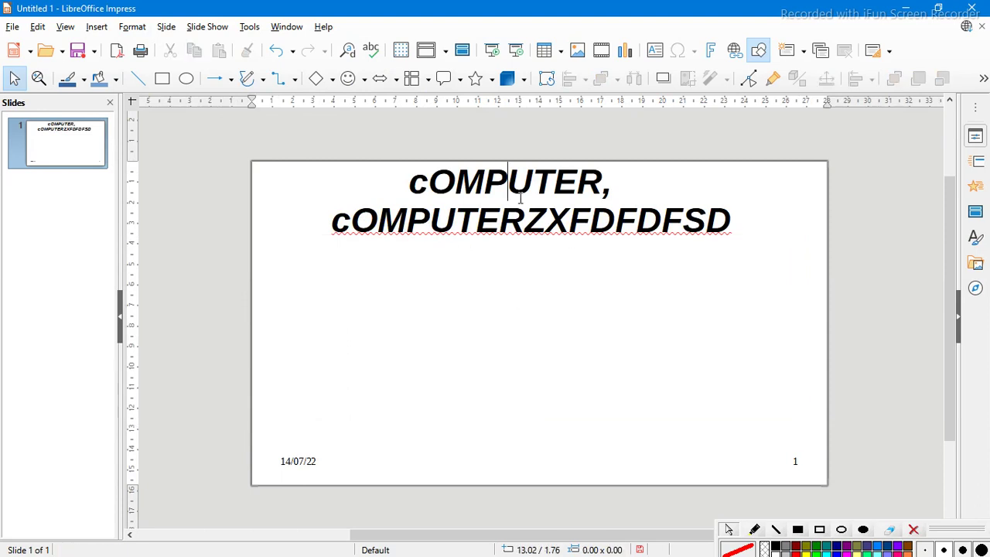
click(744, 224)
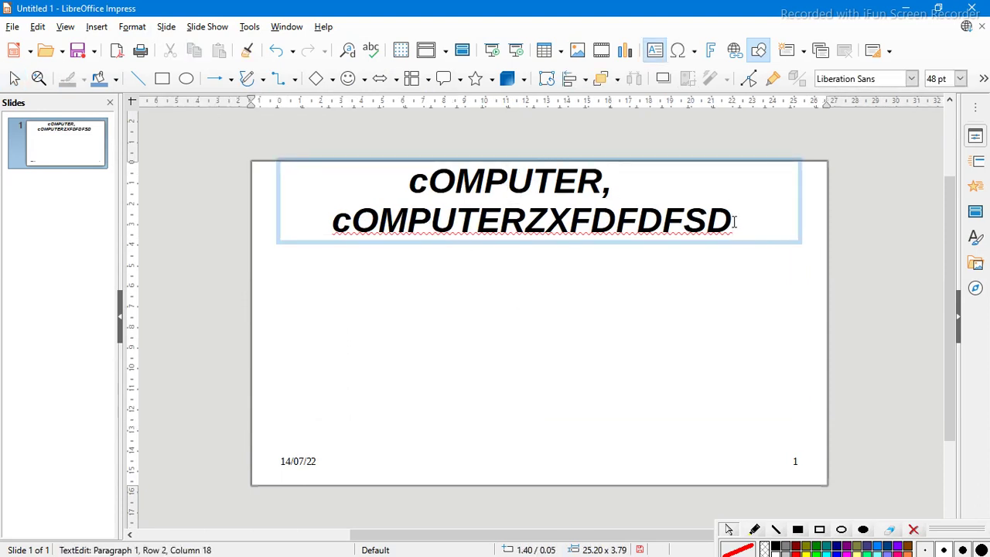
text(Khdfldfnmfsdfhfnsdf)
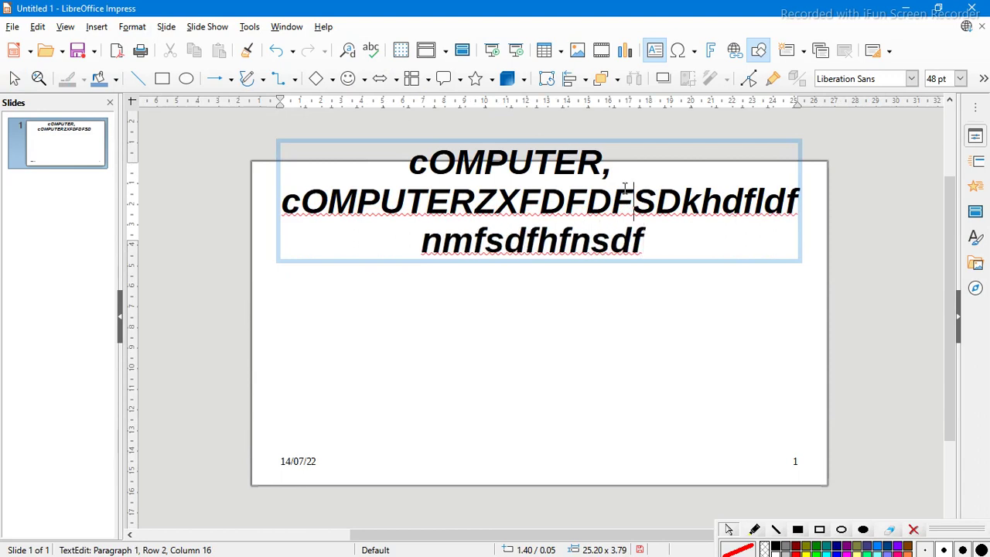
Step: Narrow the title box to about 24.60 wide and move it down to about position 1.50 / 1.82
drag(797, 145, 784, 240)
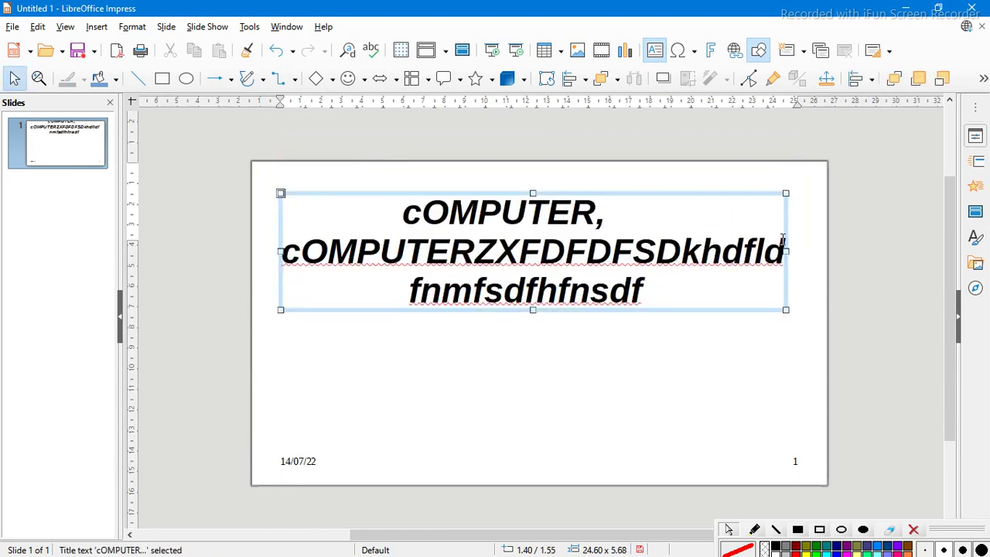
drag(715, 201, 718, 207)
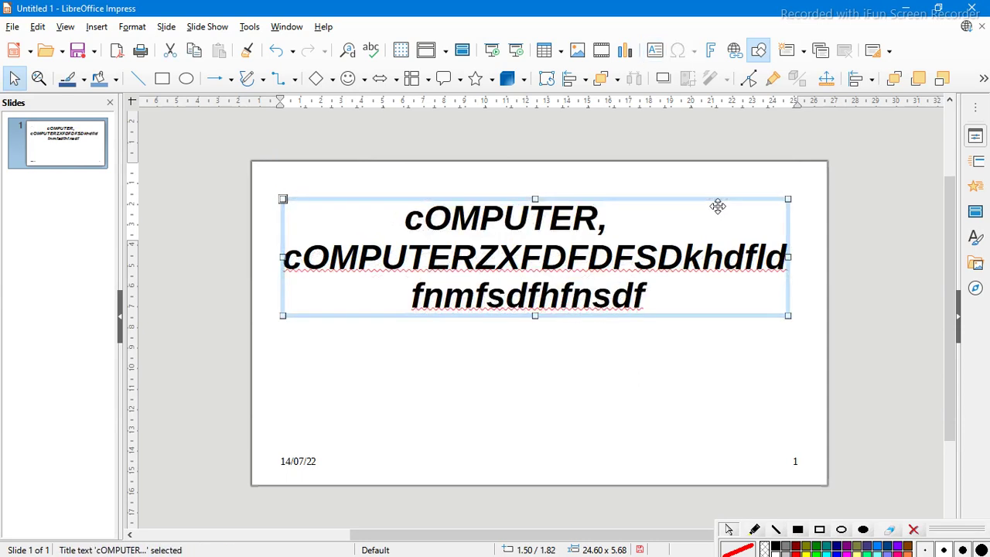
click(794, 324)
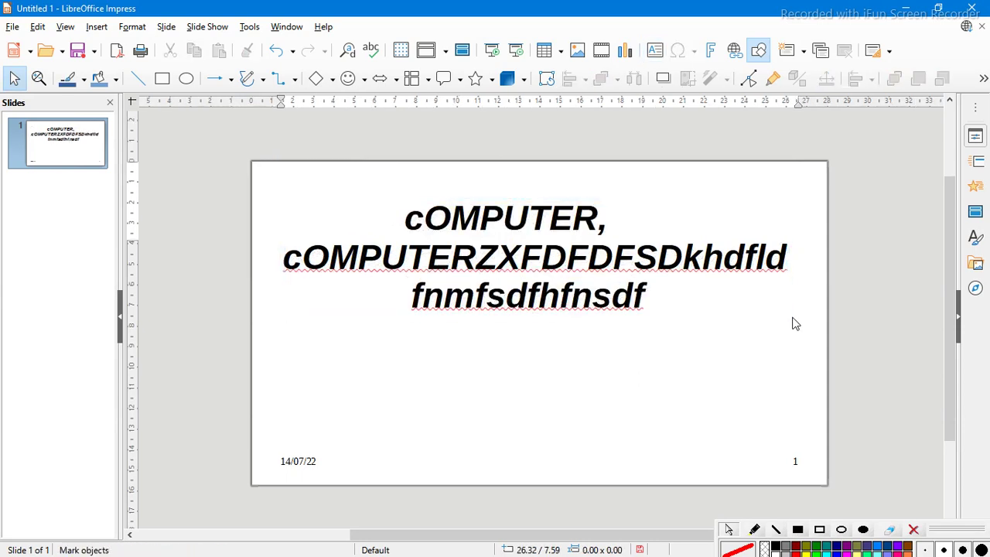
Step: Extend the title with the filler text "afjafkhakfjkjfhkajfhkajsfhffbkjasf" followed by "kjfkjafkjbkjffbakjfamsnfbkjasf"
click(678, 277)
text(afjafkhakfjkjfhkajfhkajsfhffbkjasf)
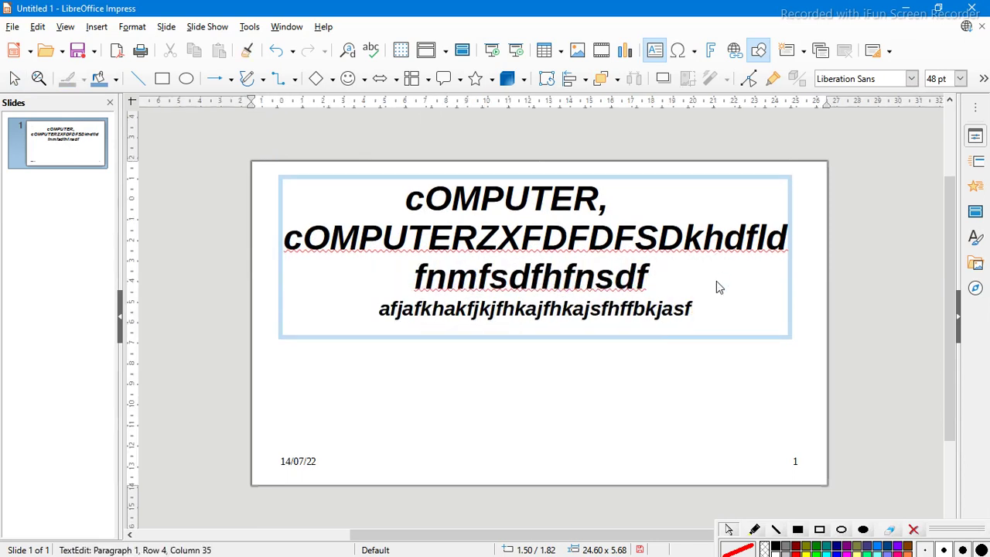
text(kjfkjafkjbkjffbakjfamsnfbkjasf)
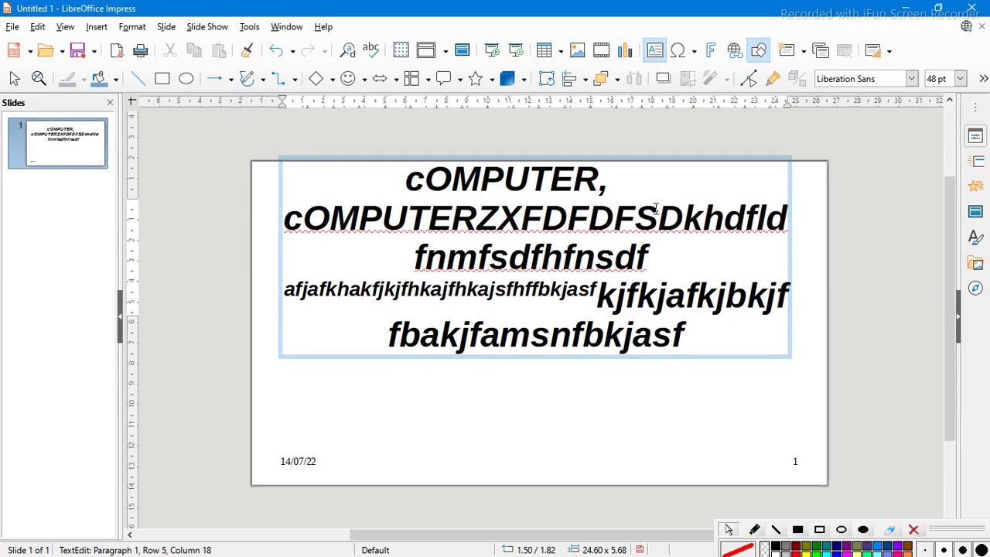
Step: Move the title box down to about position 1.00 / 2.54 and place the text cursor before its first word
click(588, 160)
drag(588, 160, 581, 214)
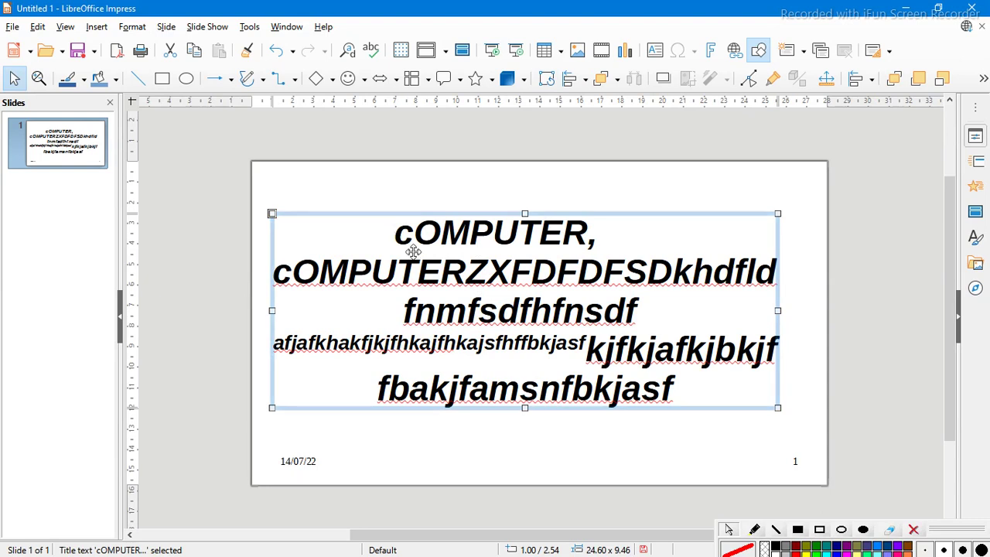
click(395, 236)
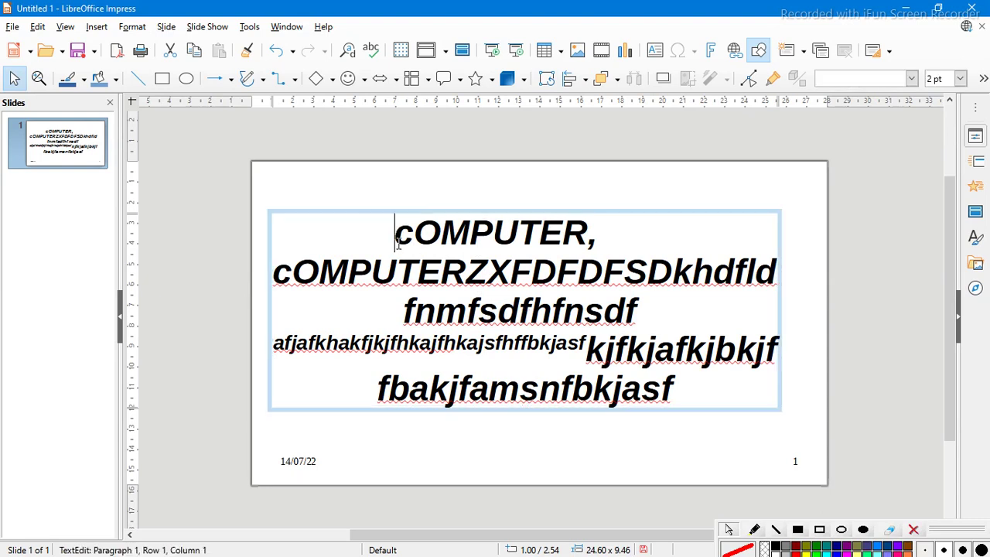
Step: Select the title text from its first word into the last line and apply line spacing 1.5, 2, 1.5 and finally 1
drag(396, 236, 645, 415)
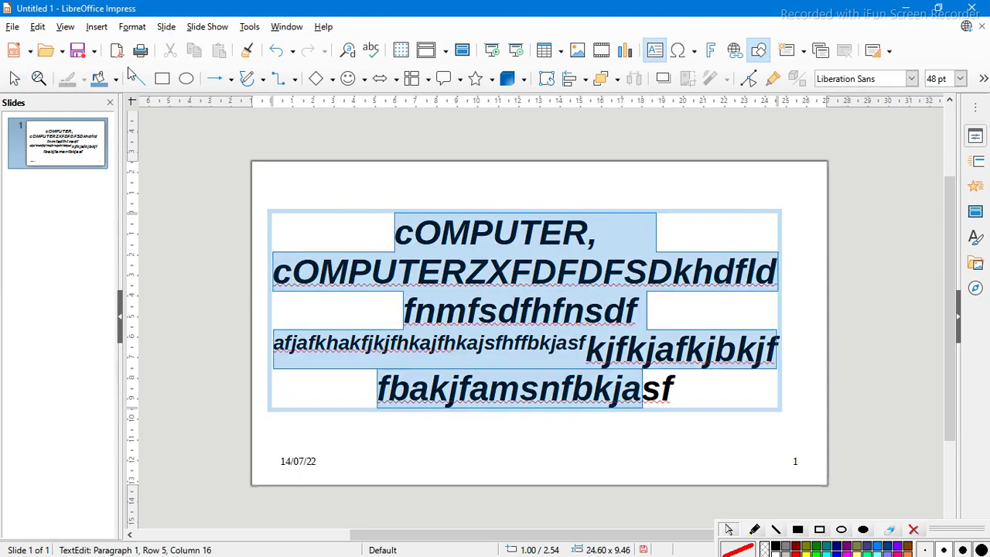
click(132, 27)
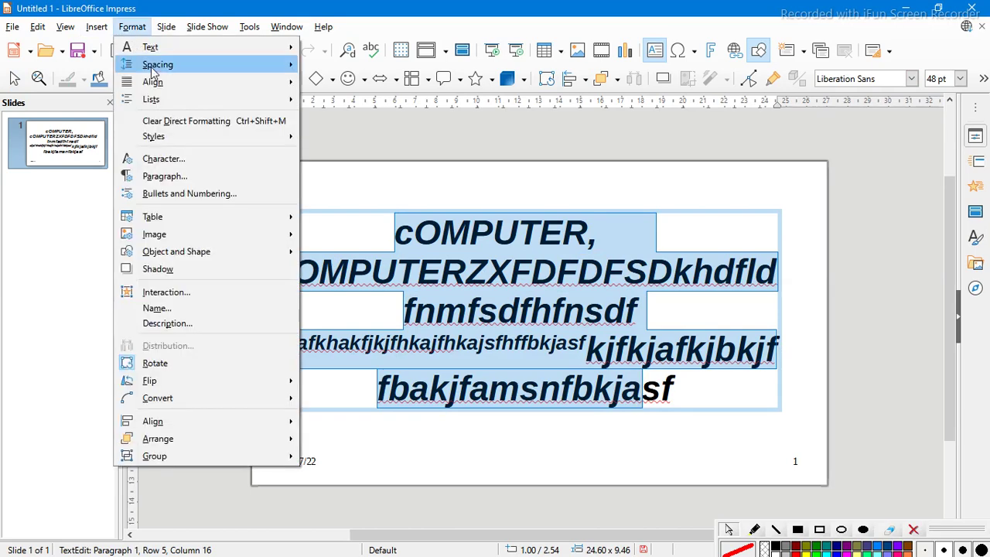
mouse_move(122, 66)
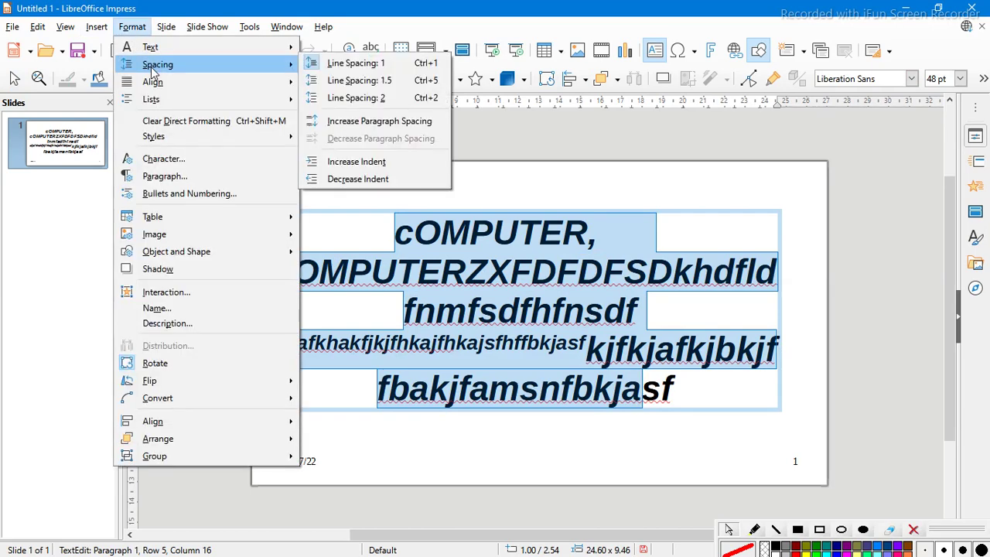
click(424, 80)
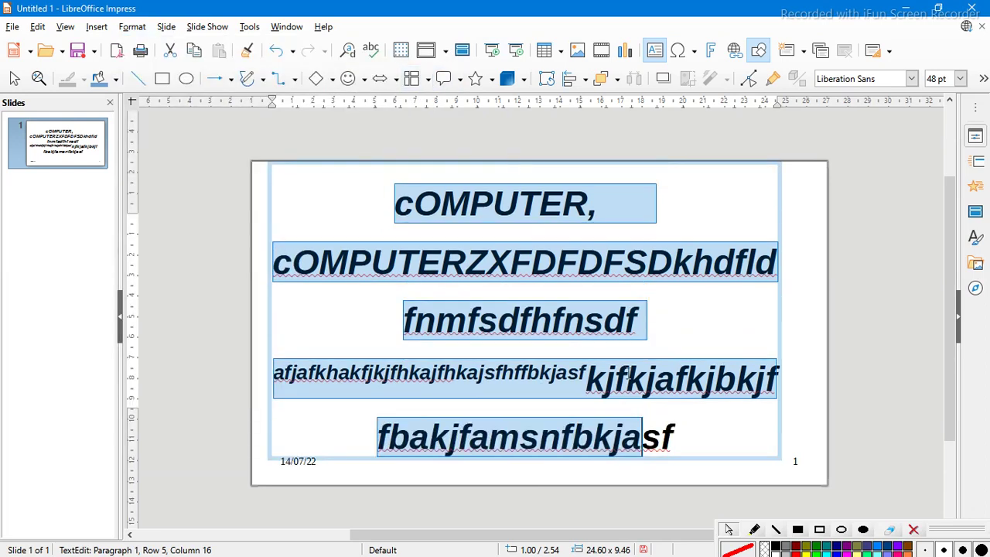
key(ctrl+2)
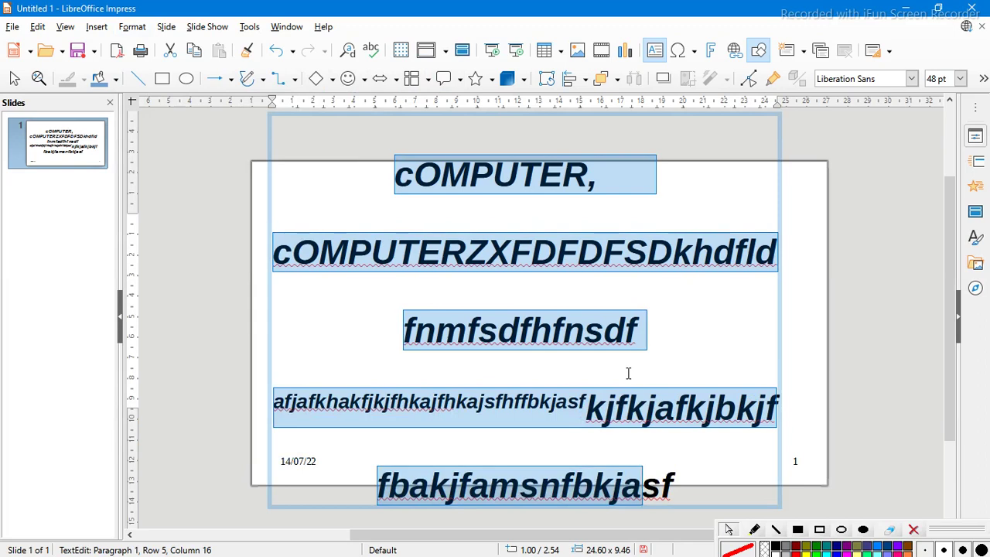
key(ctrl+5)
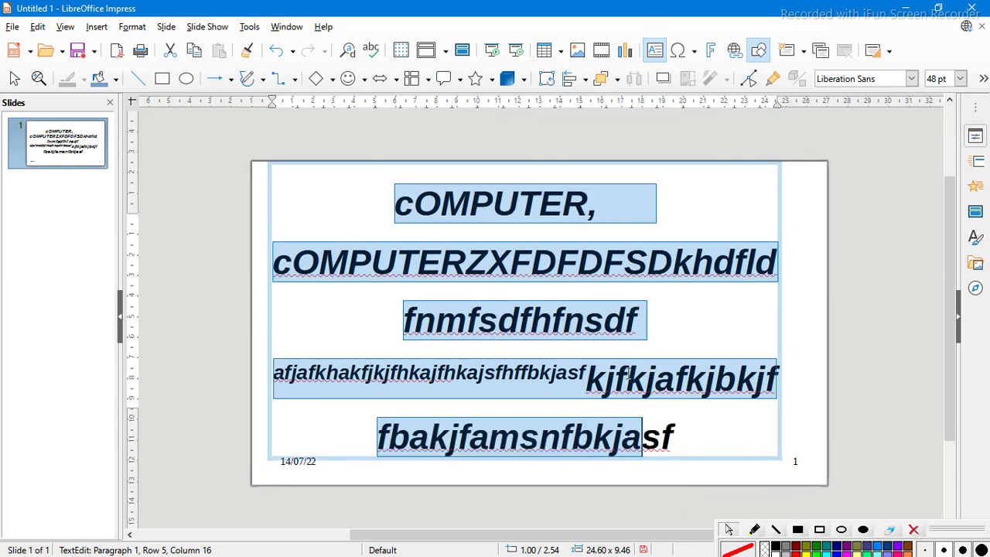
key(ctrl+1)
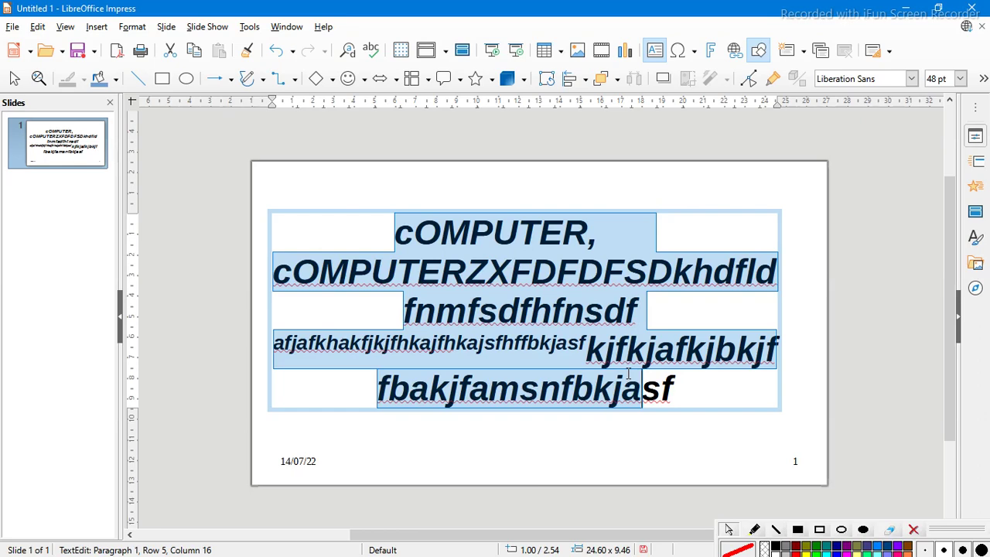
Step: Increase the indent of the selected title text three times and decrease it once
click(133, 31)
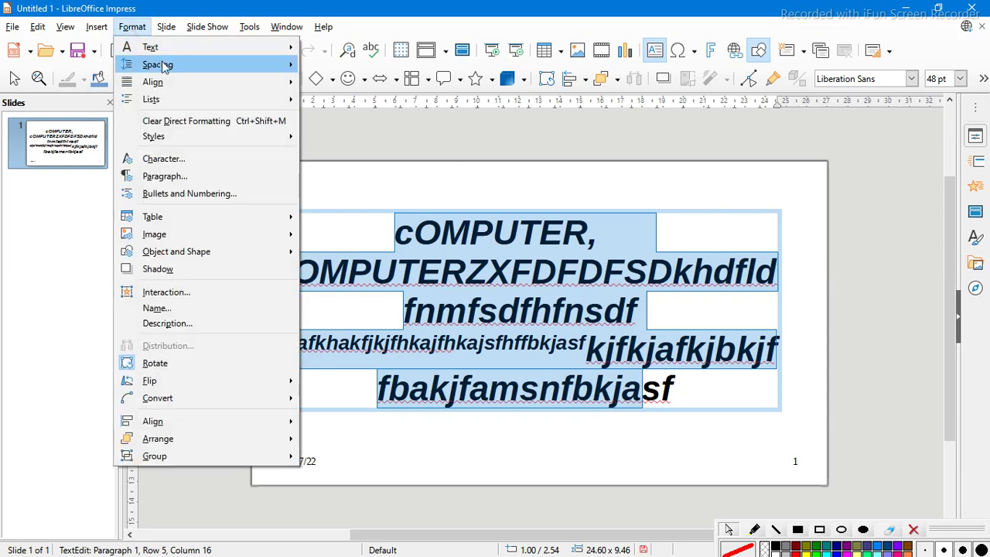
mouse_move(162, 64)
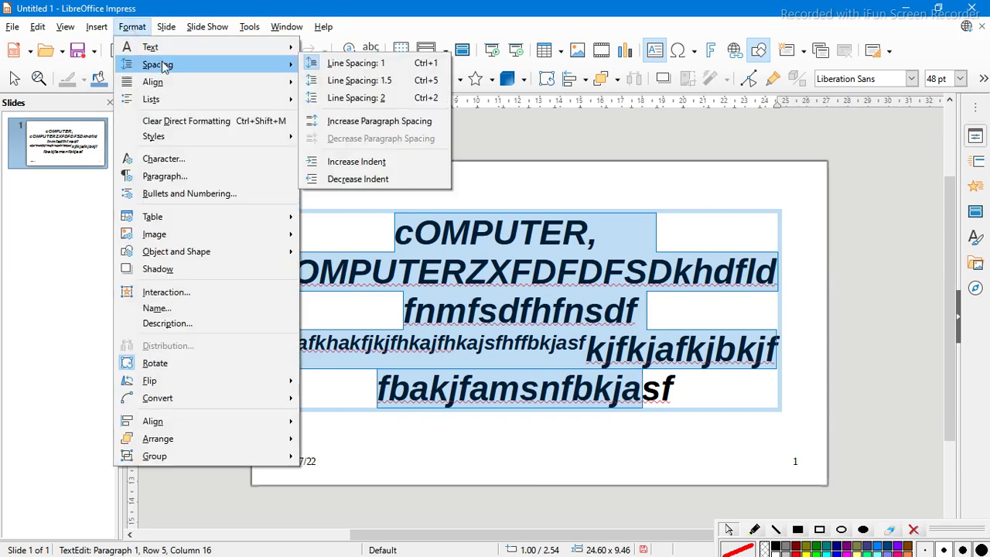
click(385, 168)
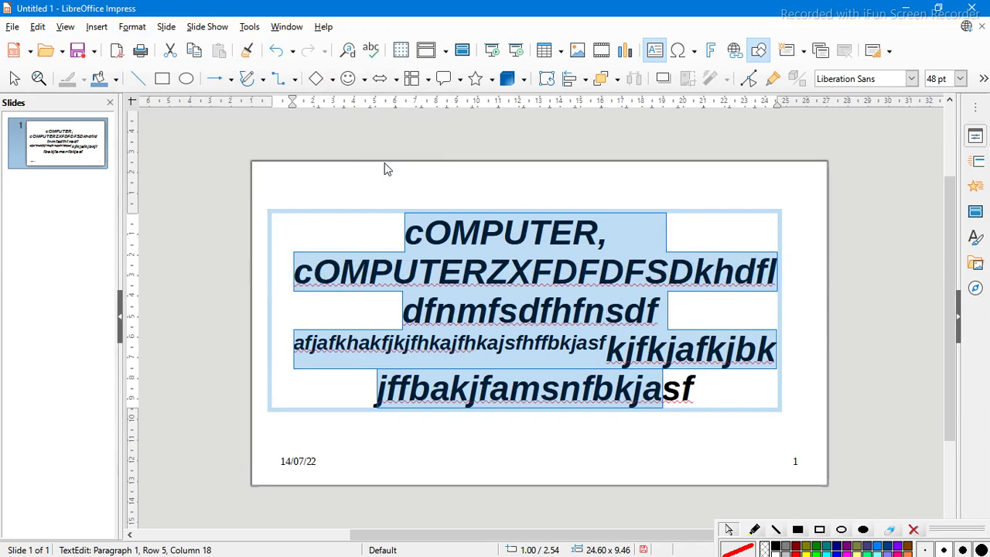
click(132, 26)
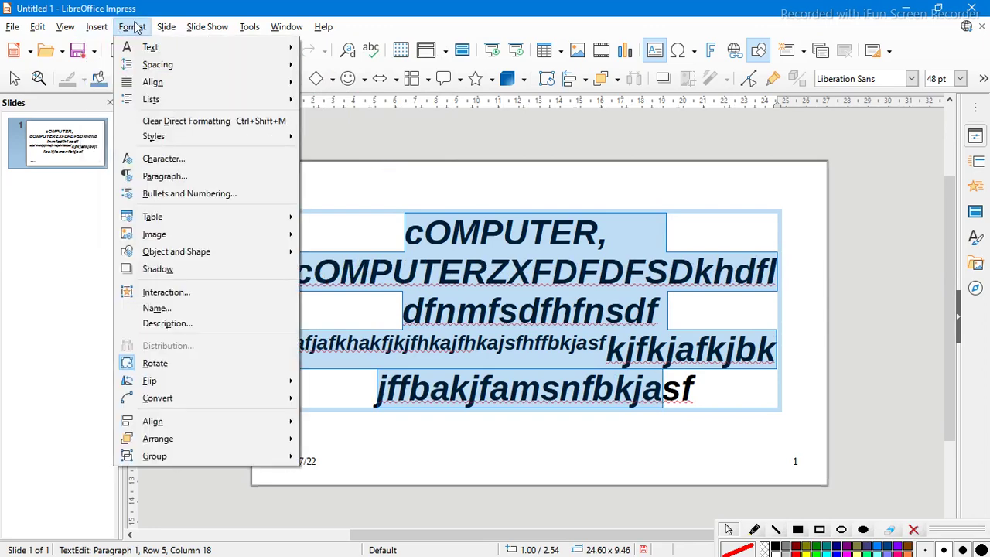
mouse_move(164, 82)
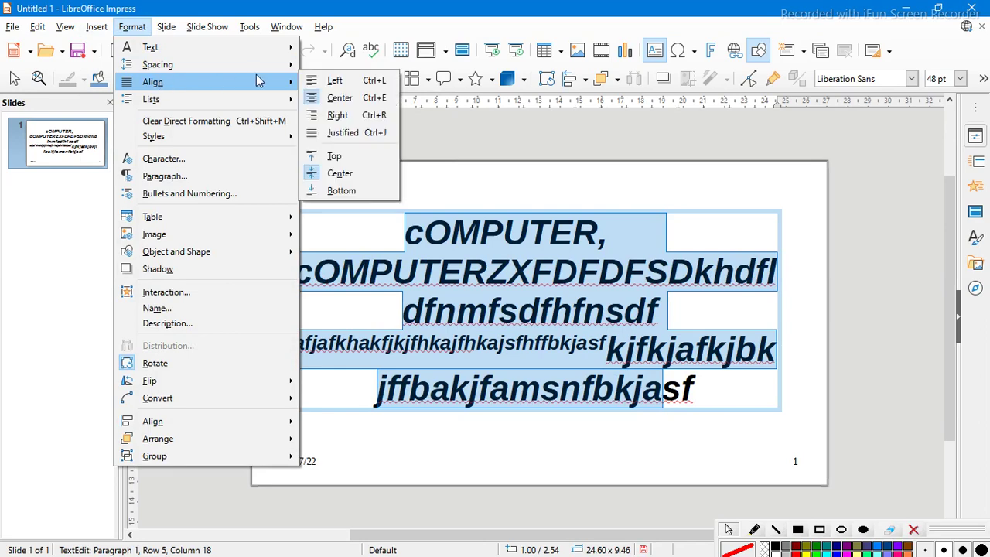
mouse_move(291, 67)
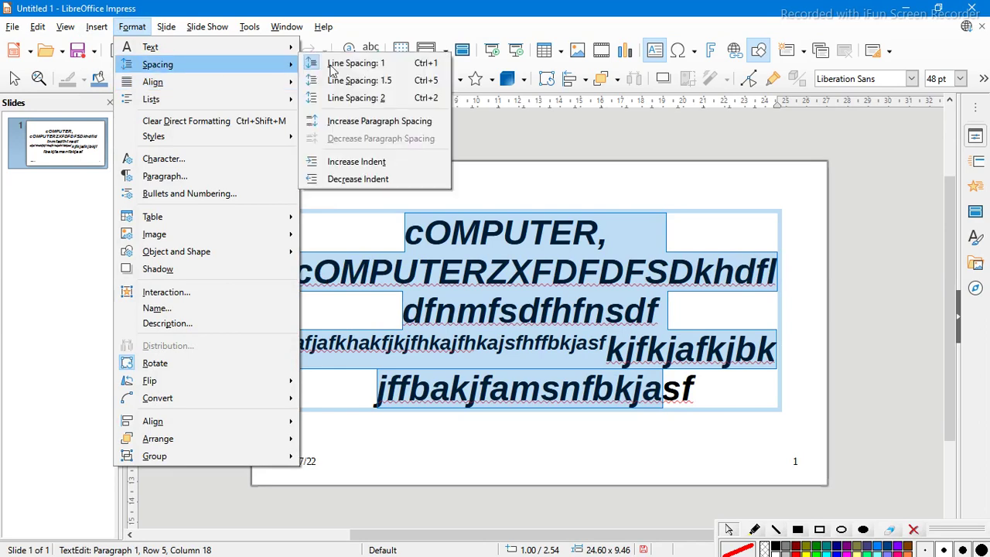
click(370, 162)
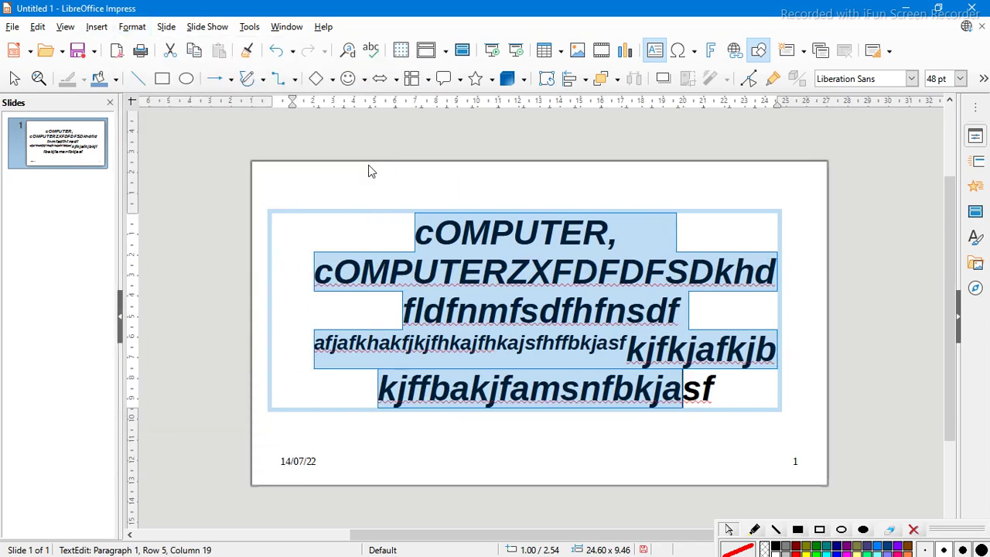
click(130, 26)
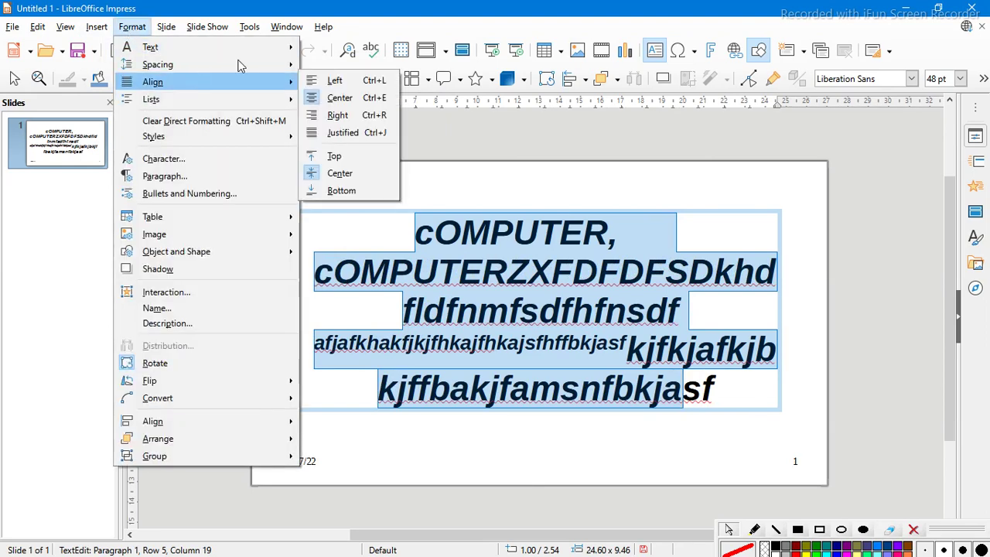
mouse_move(256, 64)
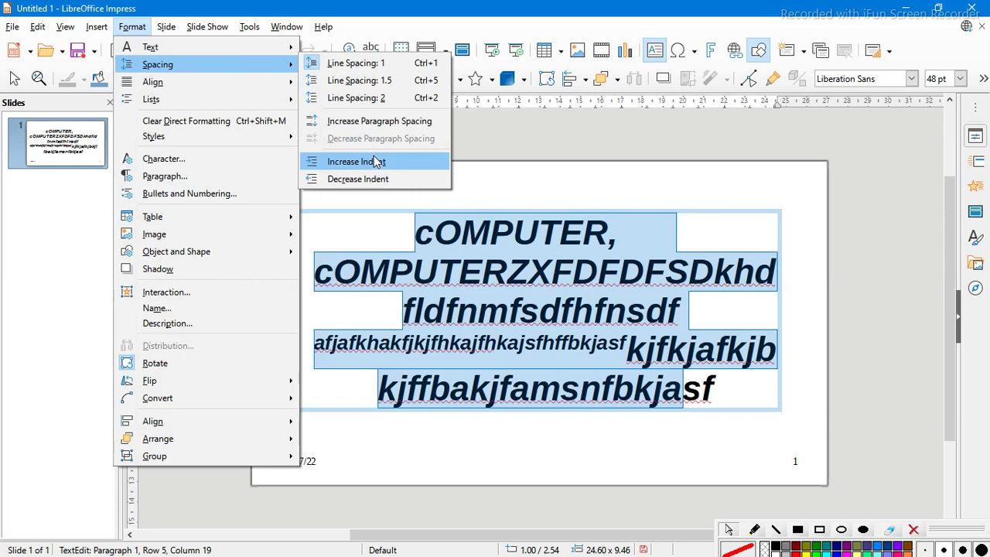
click(376, 161)
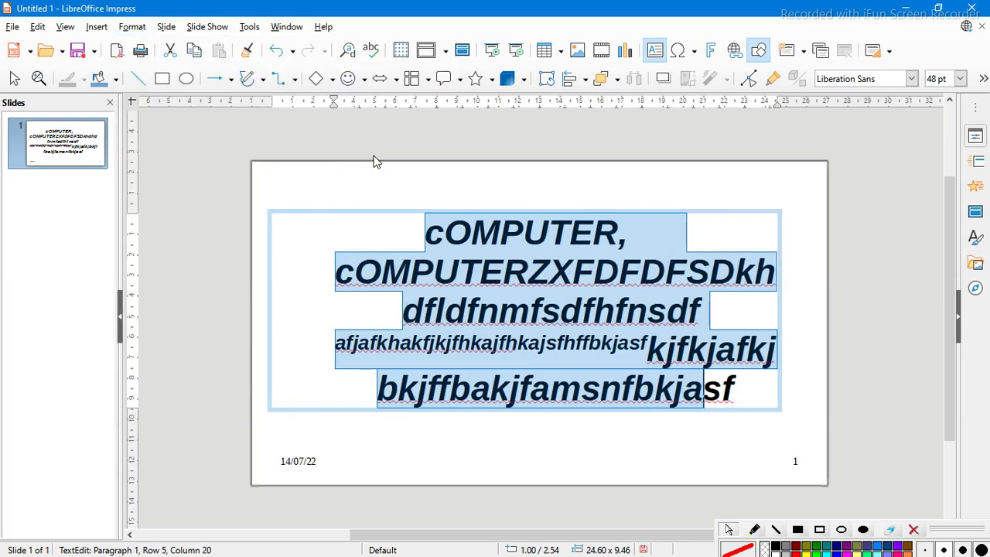
click(130, 27)
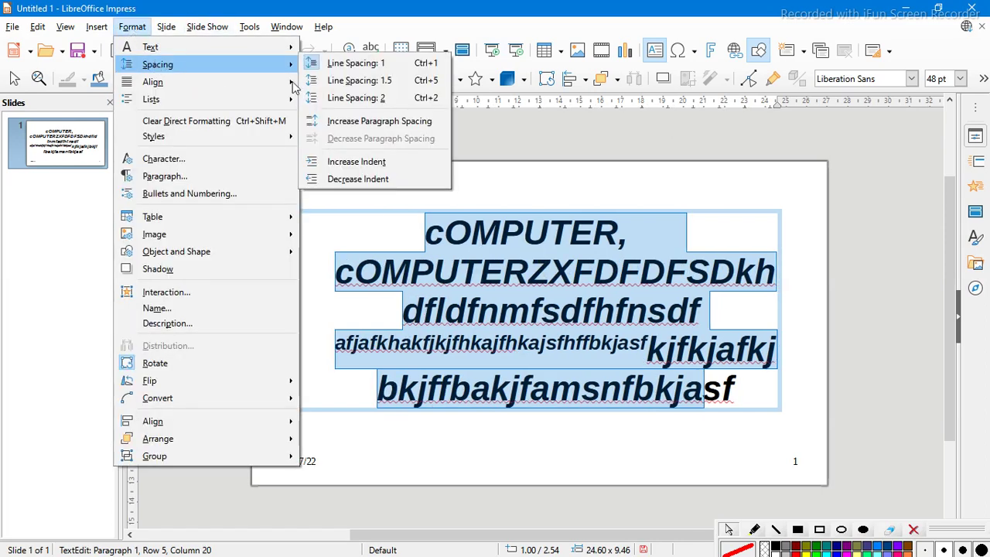
click(392, 183)
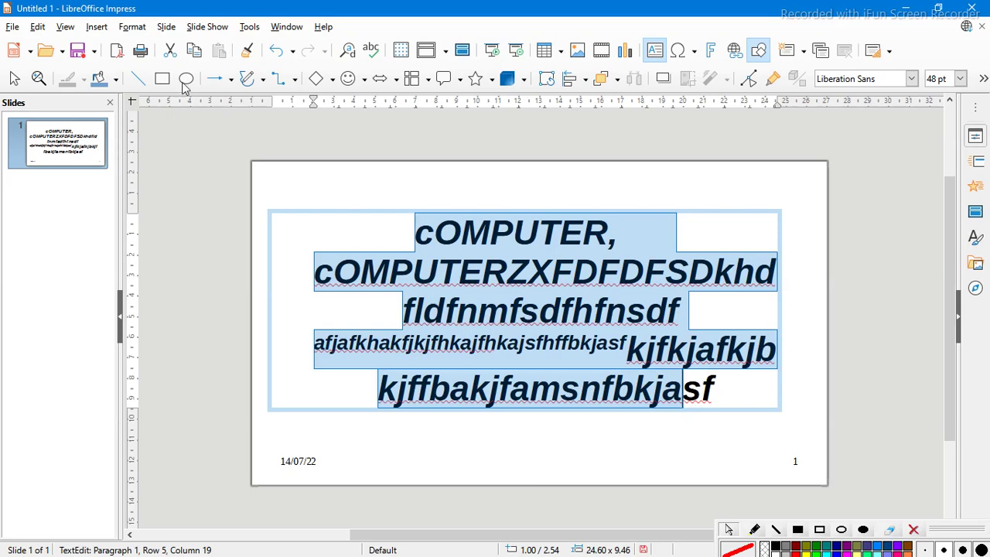
Step: Review the alignment options and align the selected title text left, right, left again and finally centred
click(140, 29)
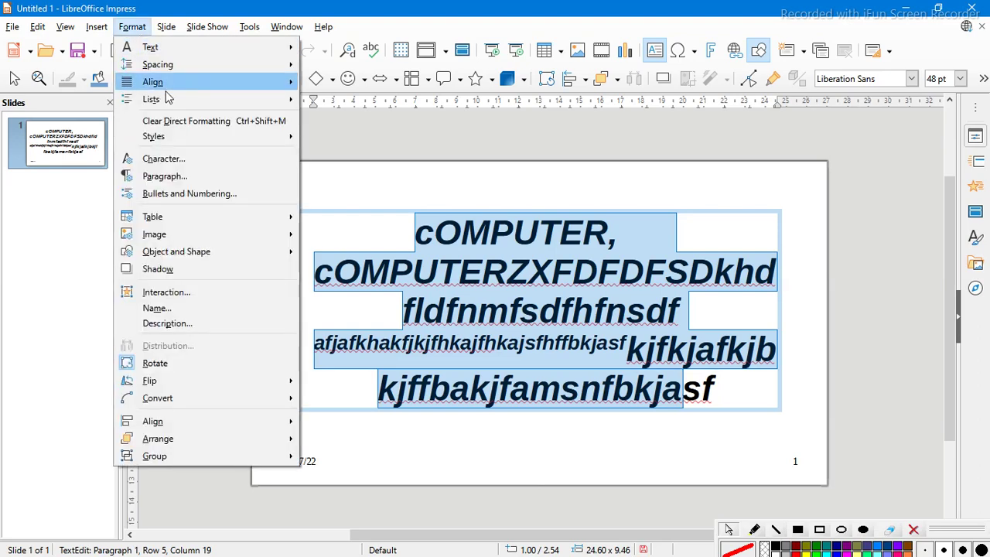
mouse_move(200, 85)
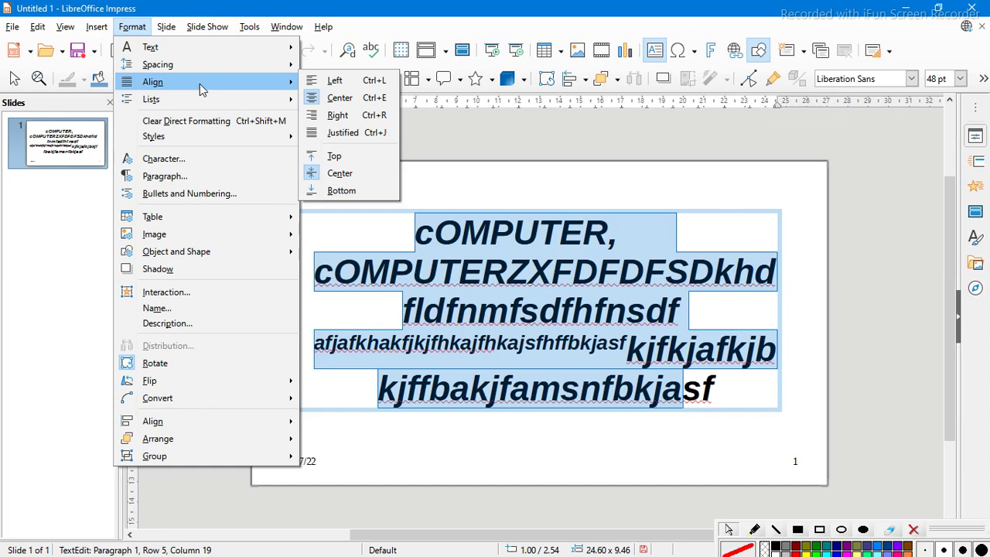
click(718, 230)
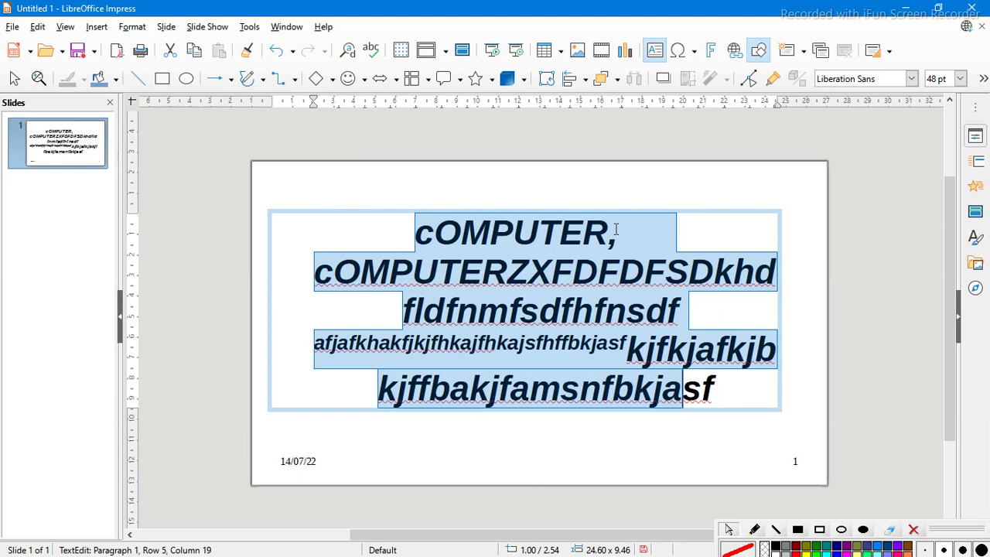
key(ctrl+l)
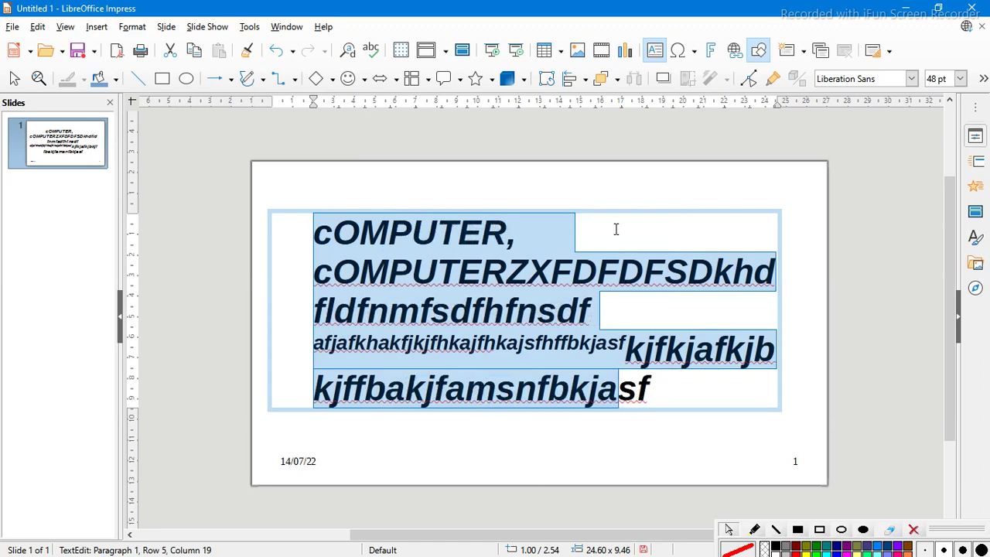
key(ctrl+r)
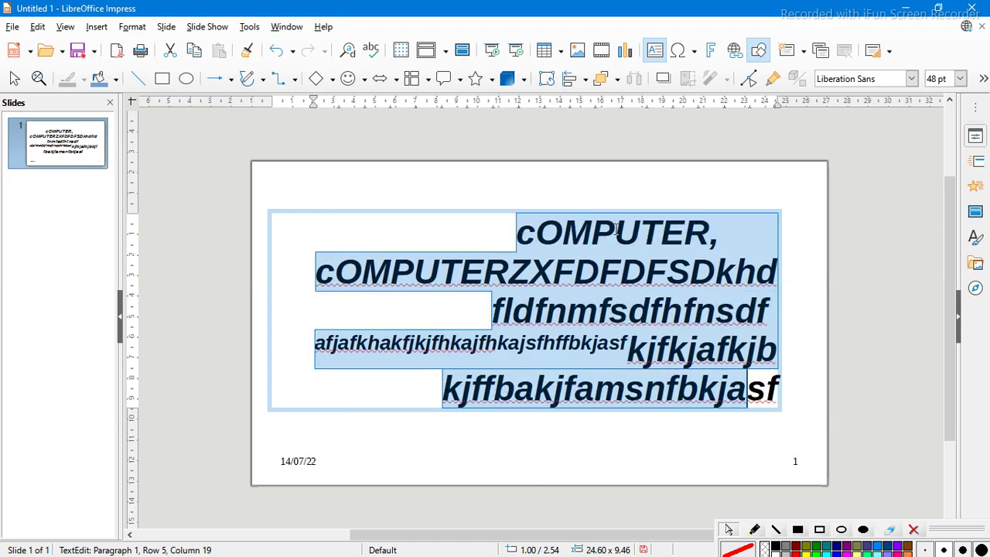
key(ctrl+l)
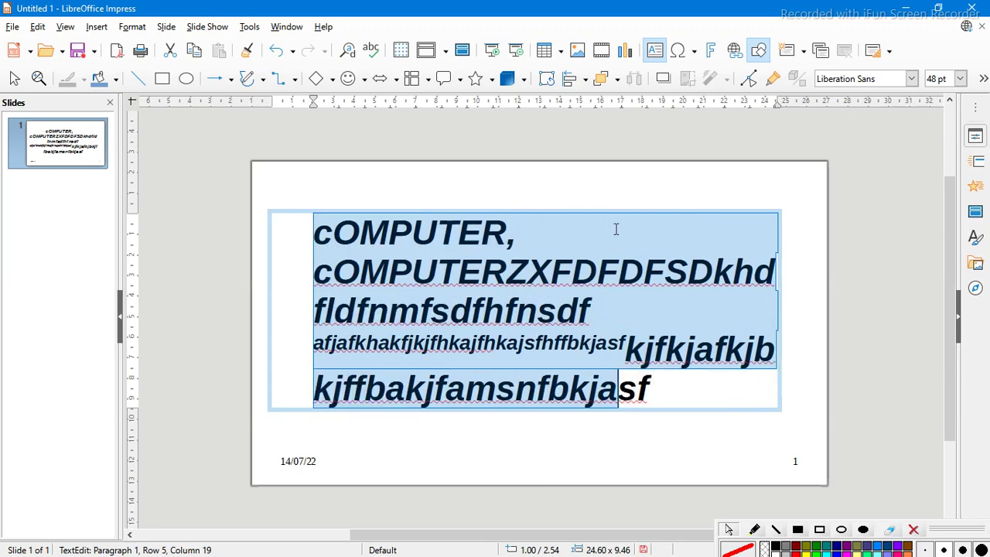
key(ctrl+e)
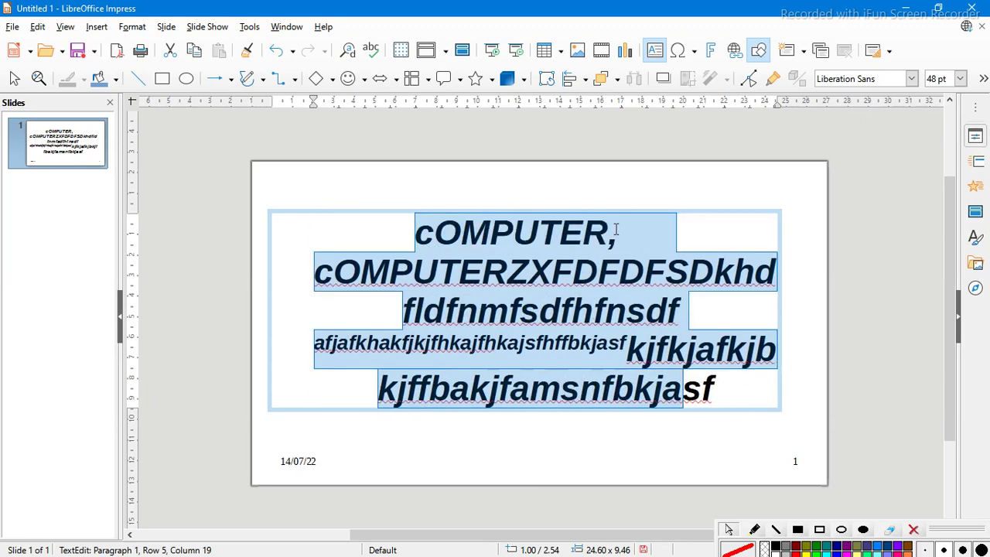
Step: Select only "cOMPUTER," in the title's first line and align it right, left and back to centred
click(616, 229)
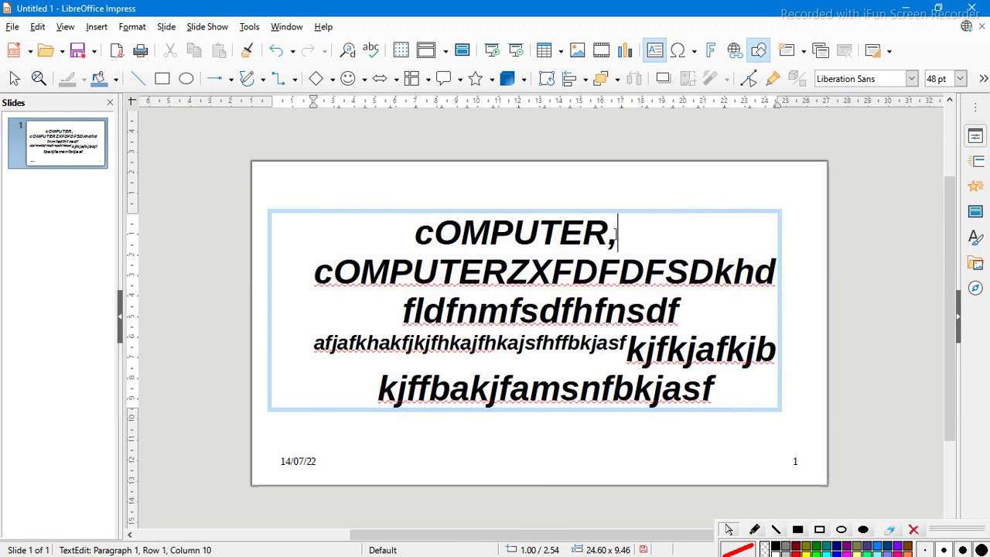
drag(617, 236, 414, 232)
key(ctrl+r)
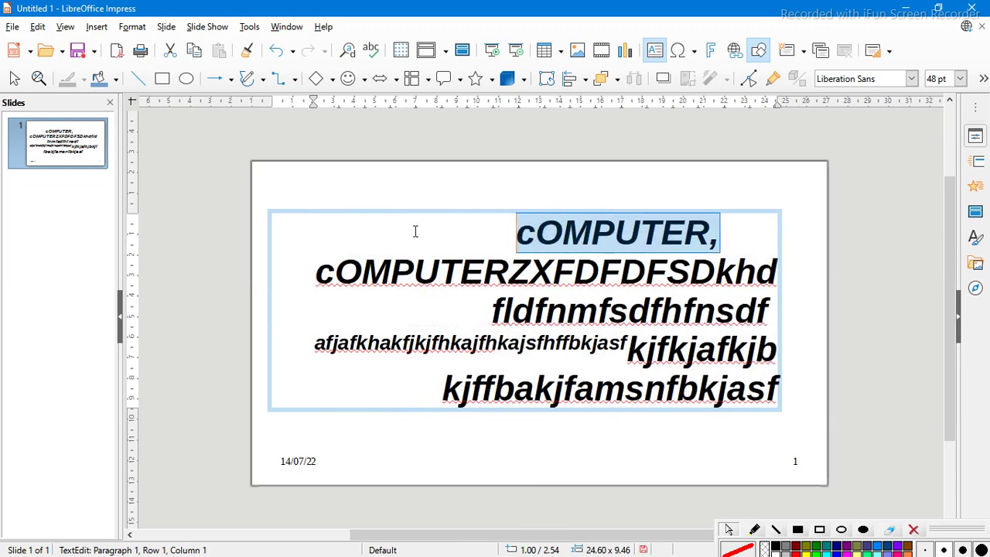
key(ctrl+l)
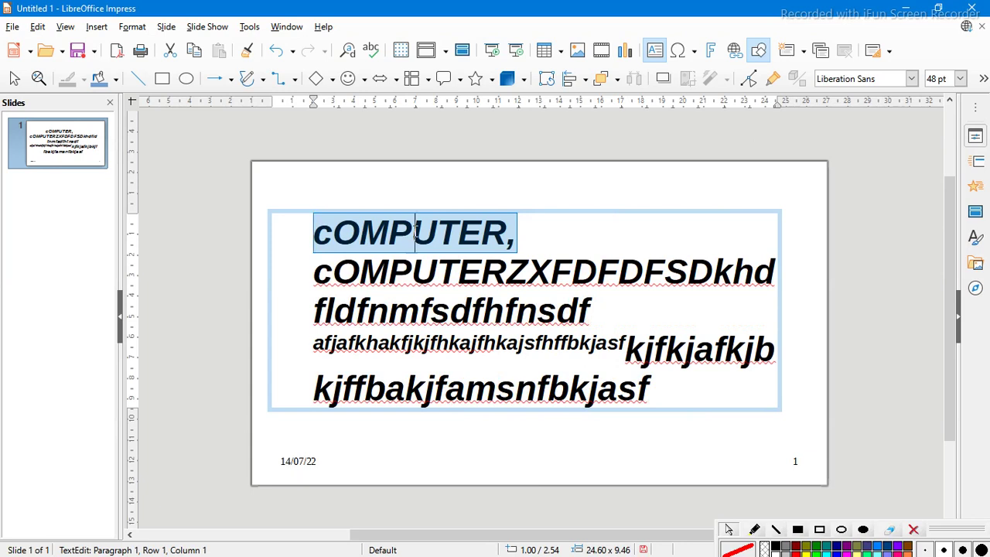
key(ctrl+e)
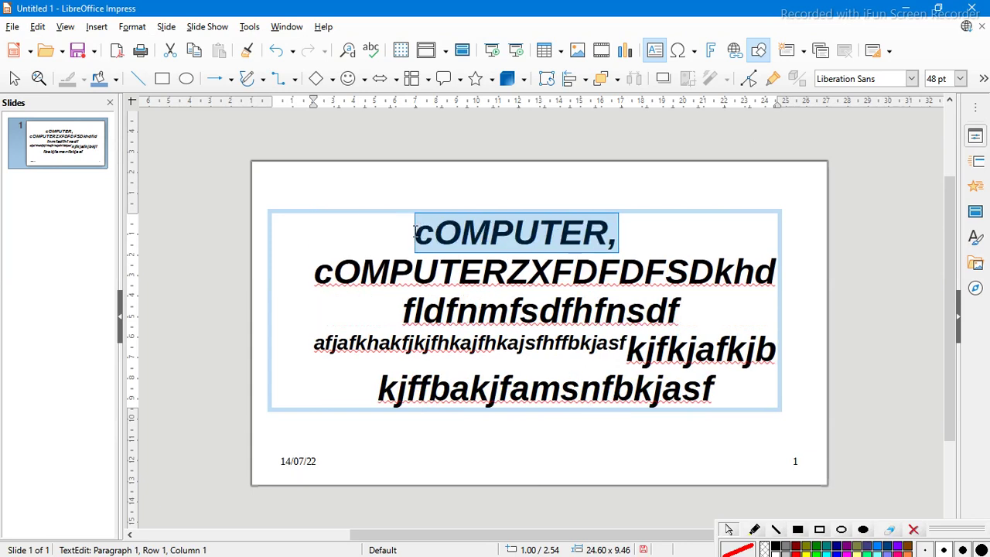
Step: Place the text cursor at the end of the title's first line and try to demote the paragraph's list level
click(675, 232)
drag(315, 270, 759, 394)
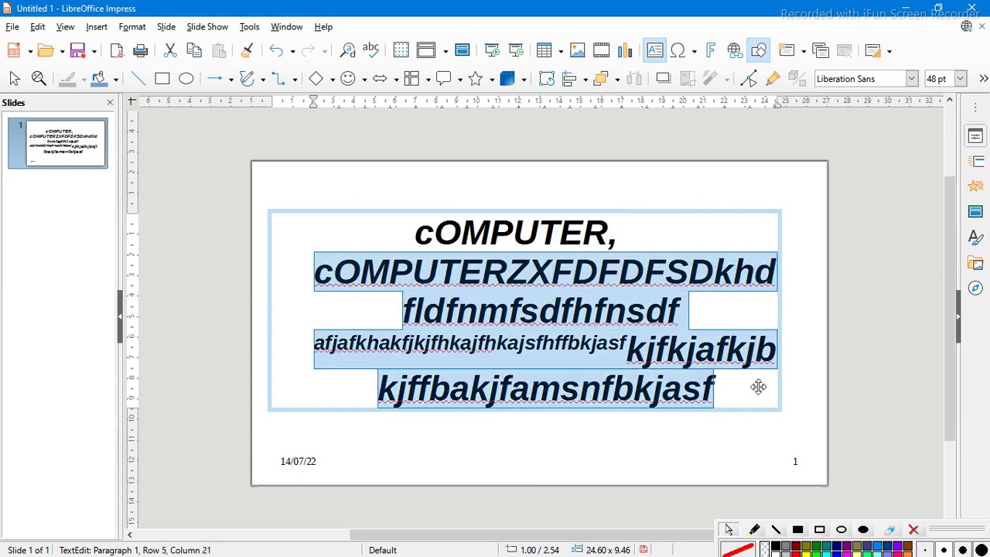
click(629, 222)
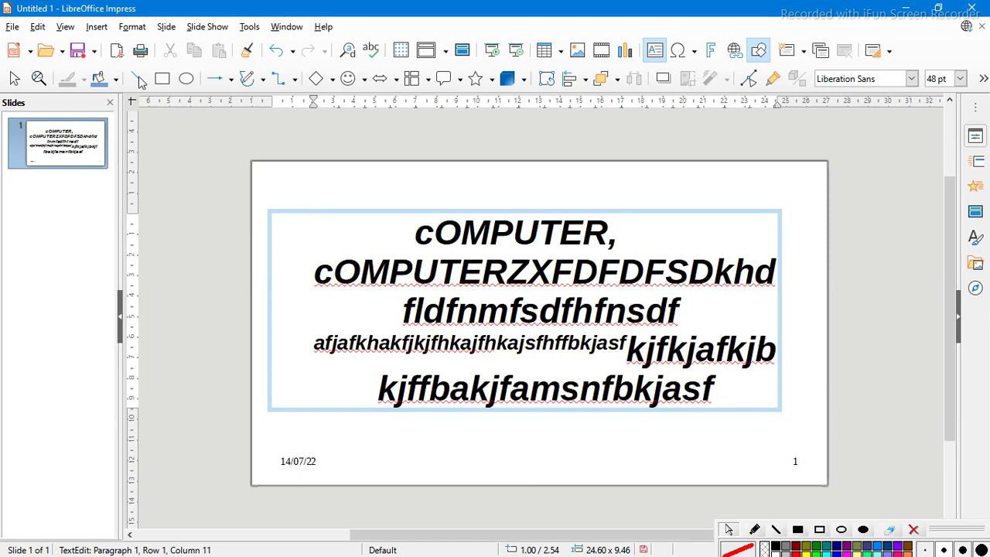
click(138, 29)
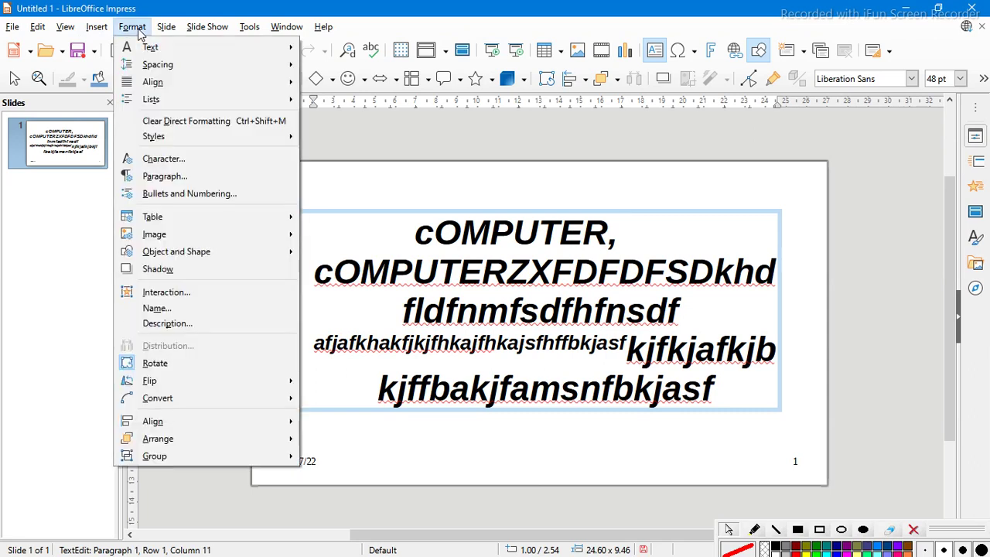
mouse_move(168, 104)
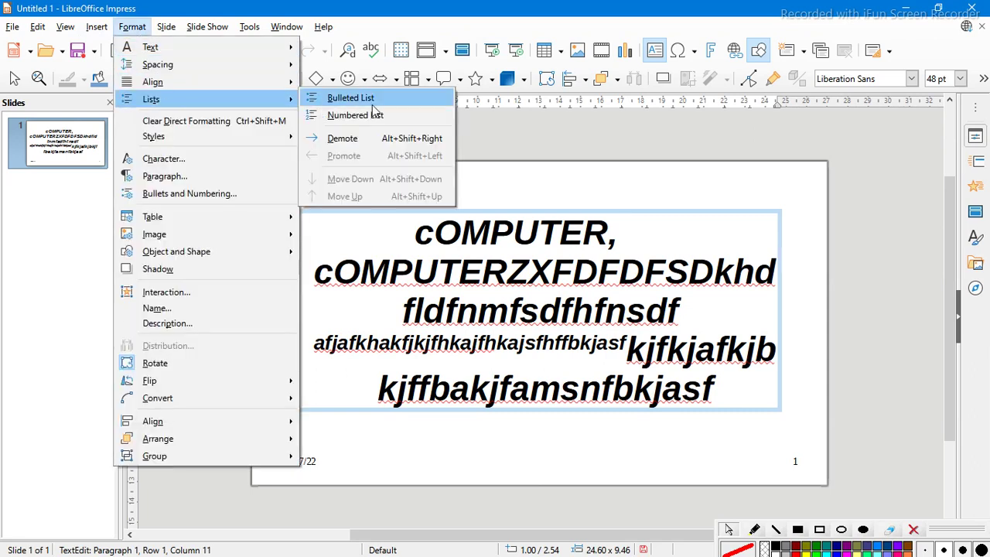
click(375, 141)
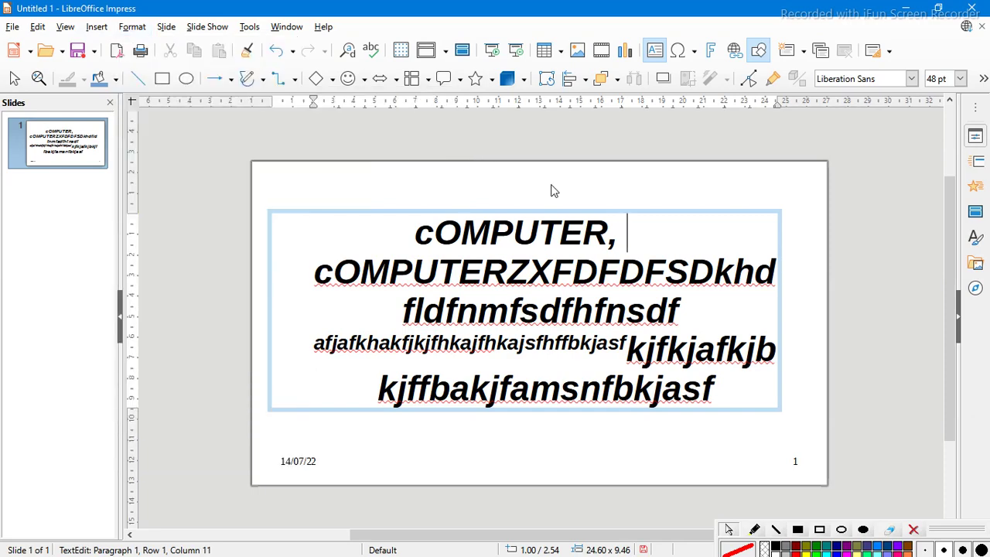
Step: Turn the title's first paragraph into a bulleted list and check the additional text formatting tools
click(144, 30)
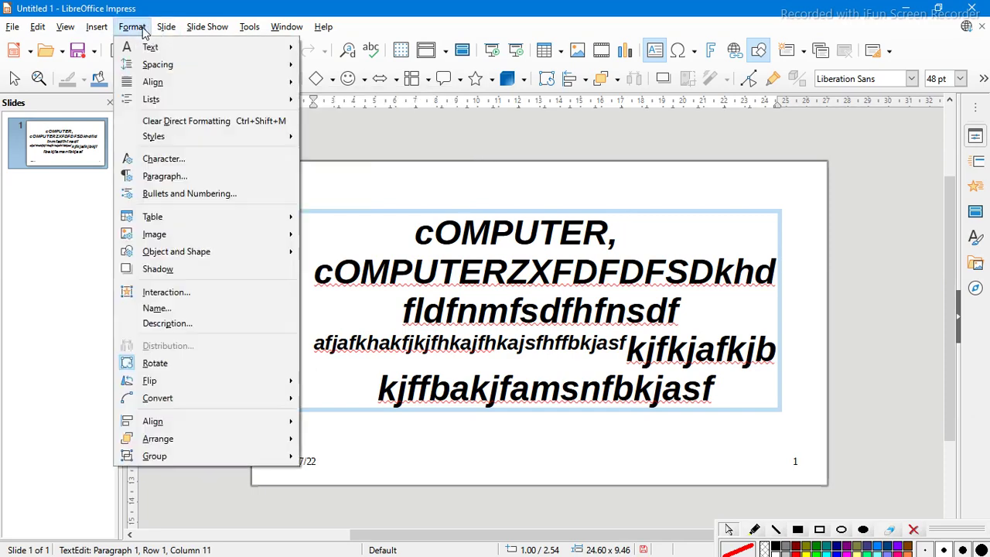
mouse_move(159, 34)
mouse_move(132, 28)
mouse_move(214, 100)
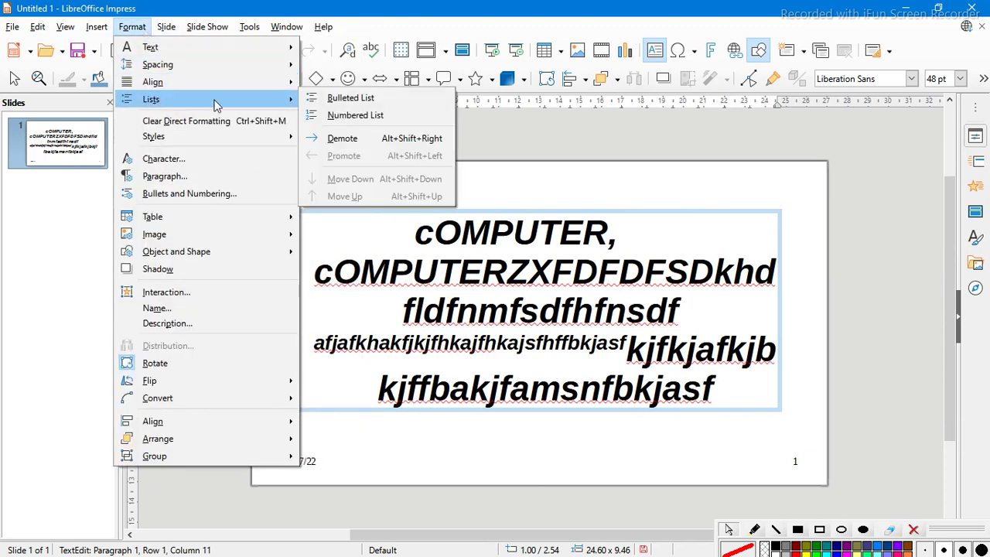
click(365, 102)
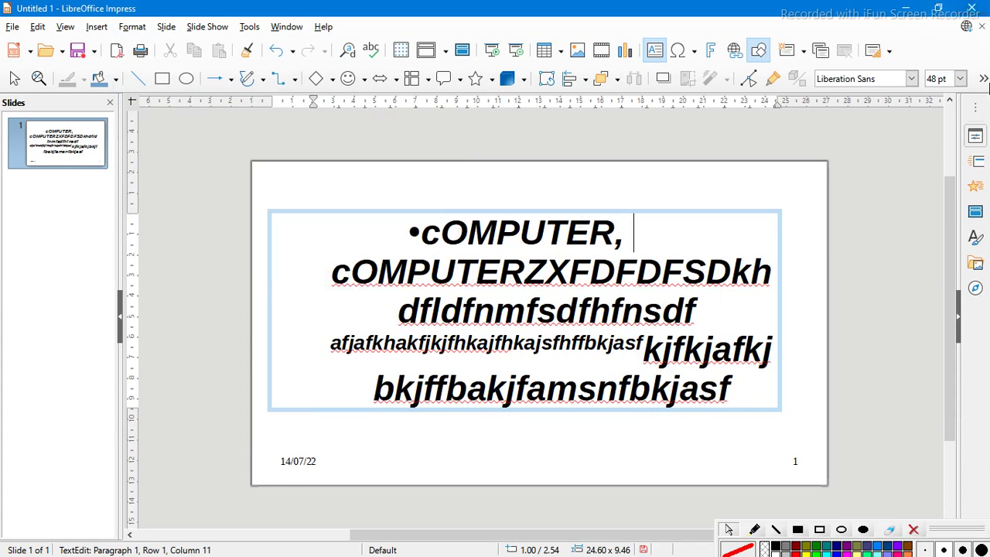
click(984, 80)
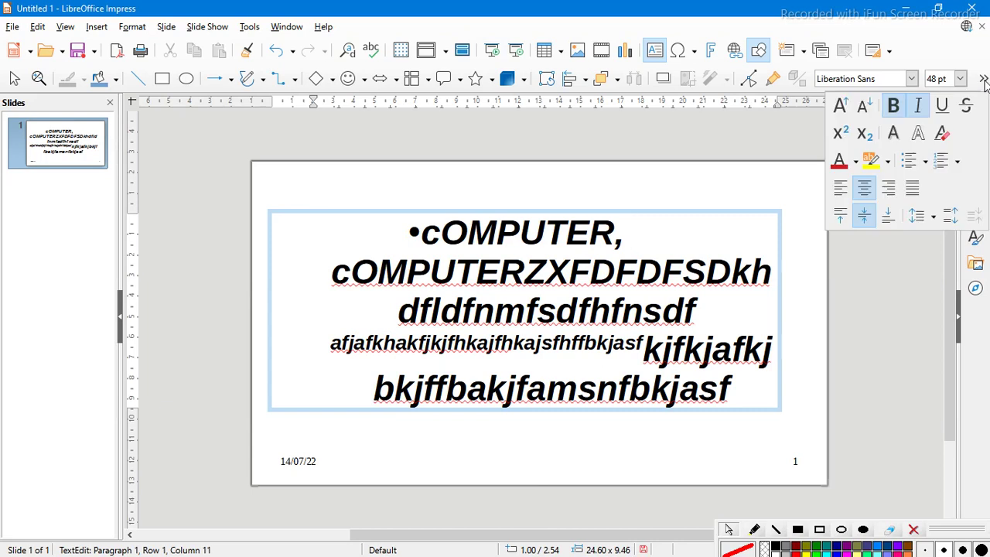
click(984, 81)
Step: Change the title paragraph to a numbered list and insert a line reading "zxcccx" above "cOMPUTER,"
click(425, 233)
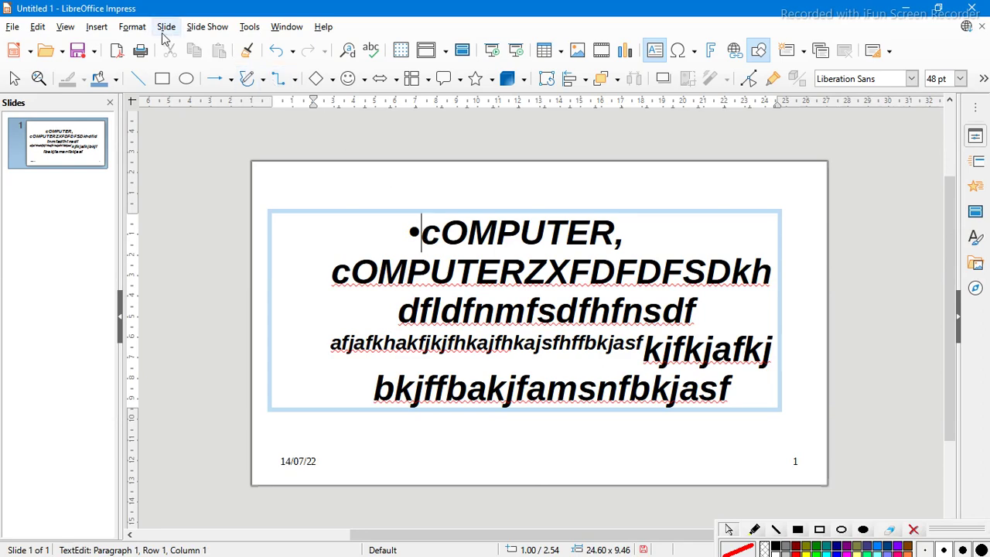
click(133, 28)
mouse_move(166, 35)
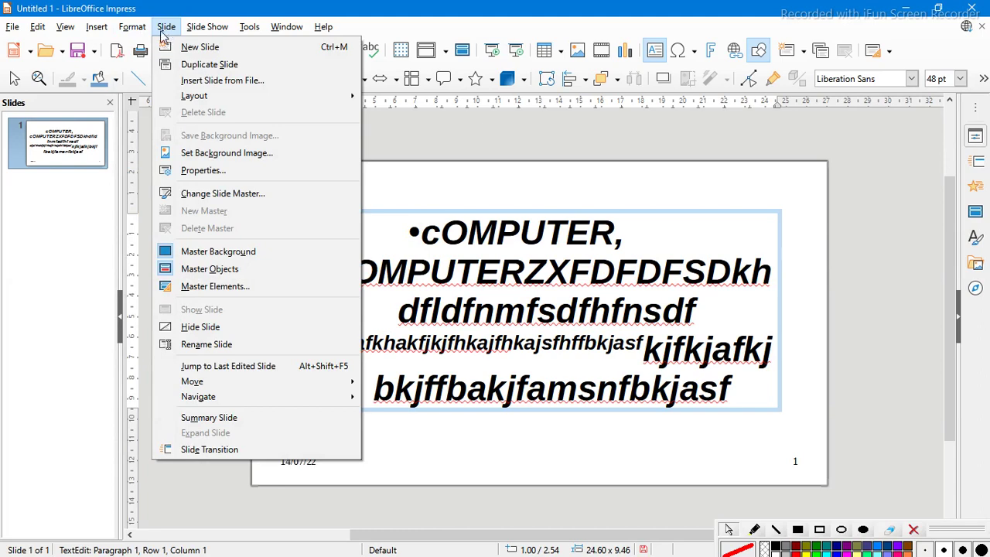
mouse_move(153, 107)
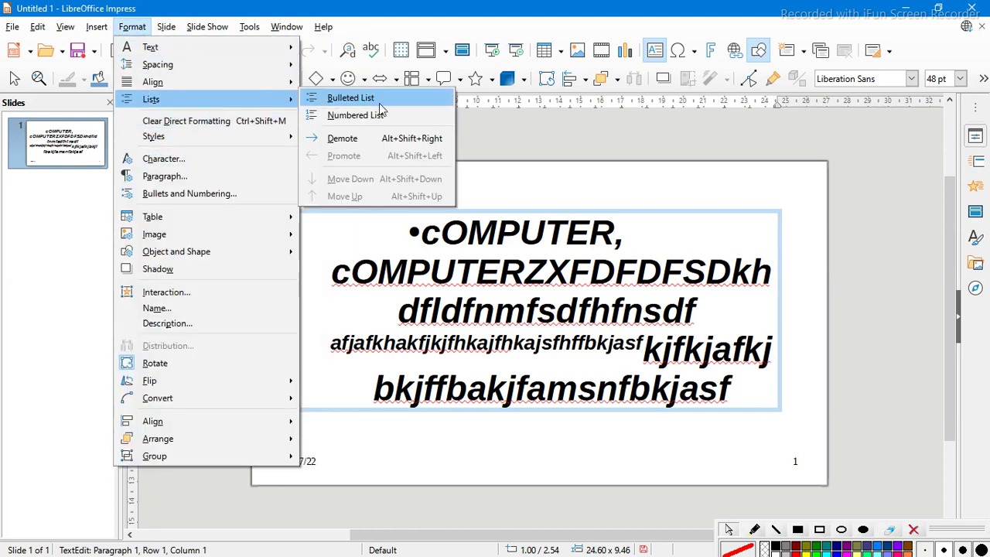
click(341, 114)
key(Return)
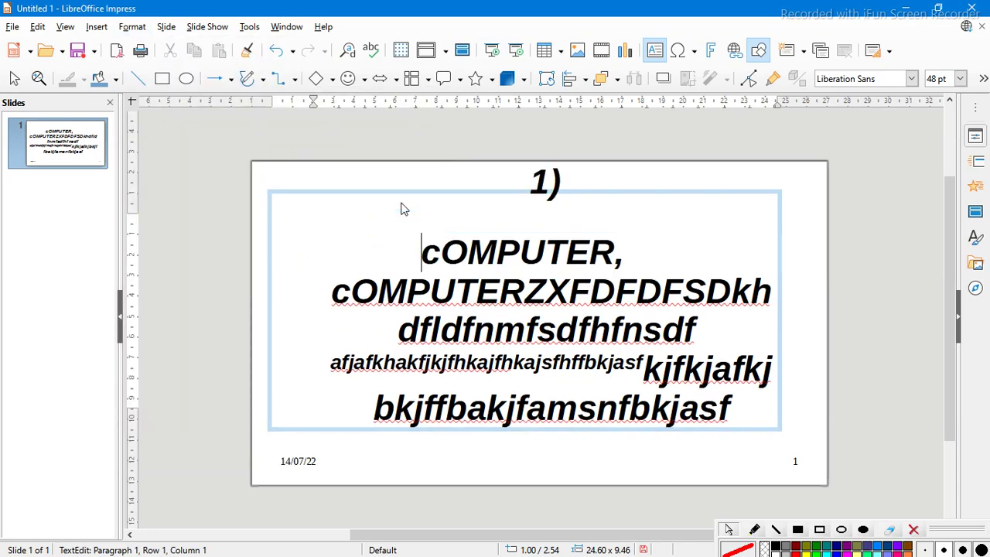
text(zxcccx)
key(Return)
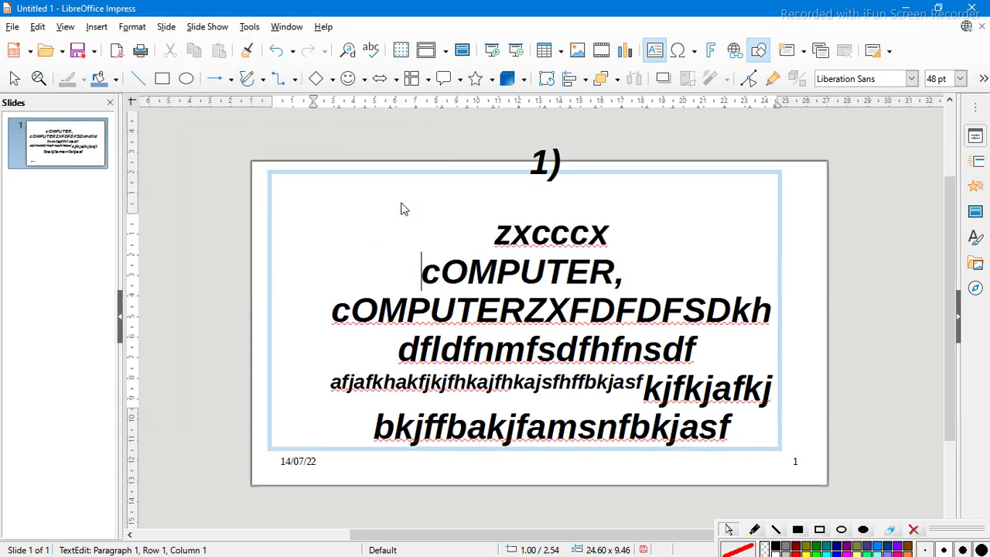
Step: Undo the recent title changes, including the list formatting, the inserted lines and the last lines of filler text
click(571, 165)
click(567, 275)
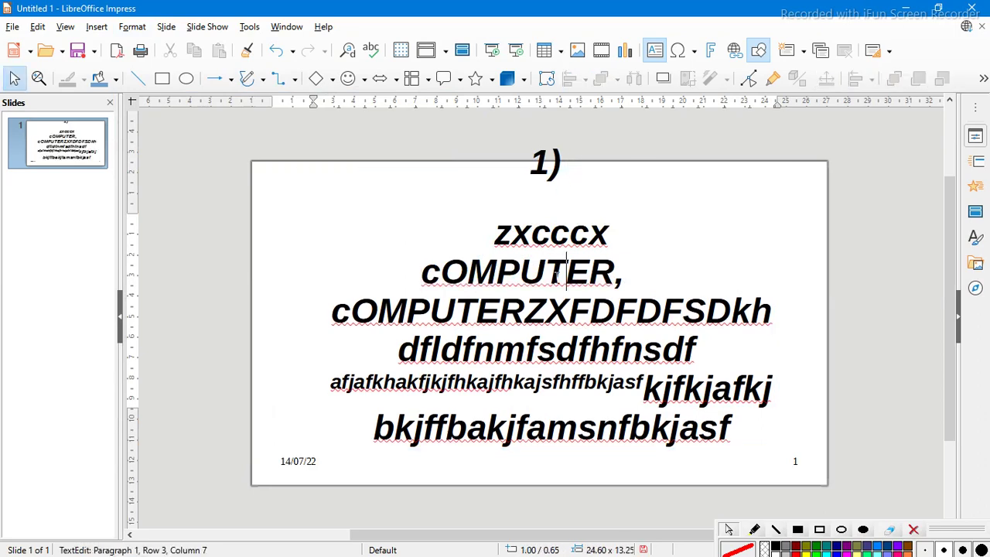
key(ctrl+z)
key(ctrl+z)
key(ctrl+z)
key(ctrl+z)
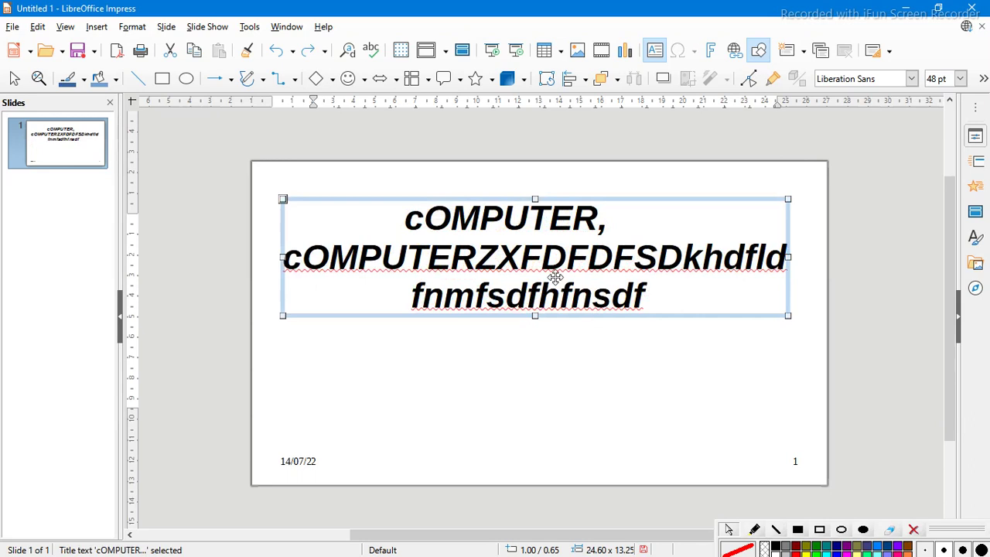
Step: Review the list options for the title with "cOMPUTER" selected and with the cursor at the end of the first line
double_click(410, 219)
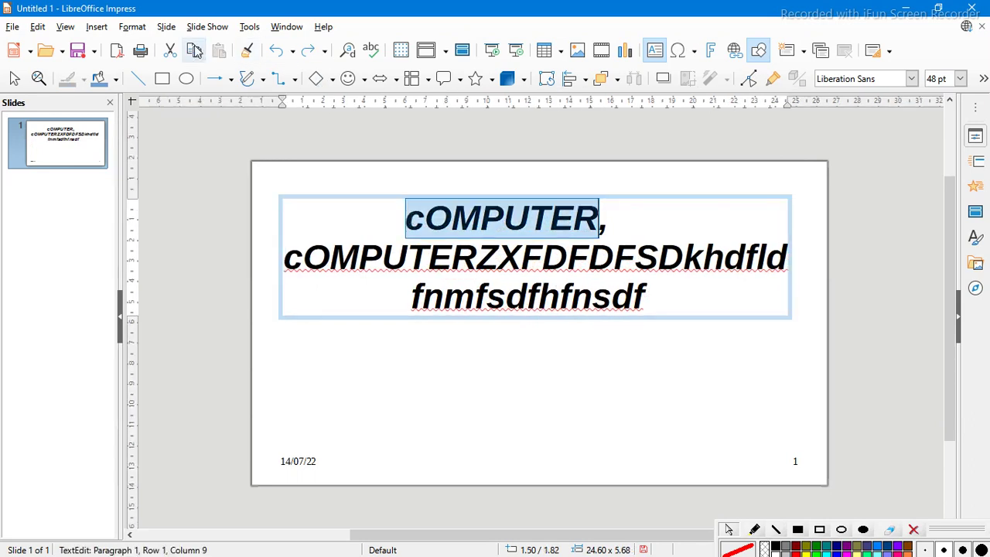
click(132, 28)
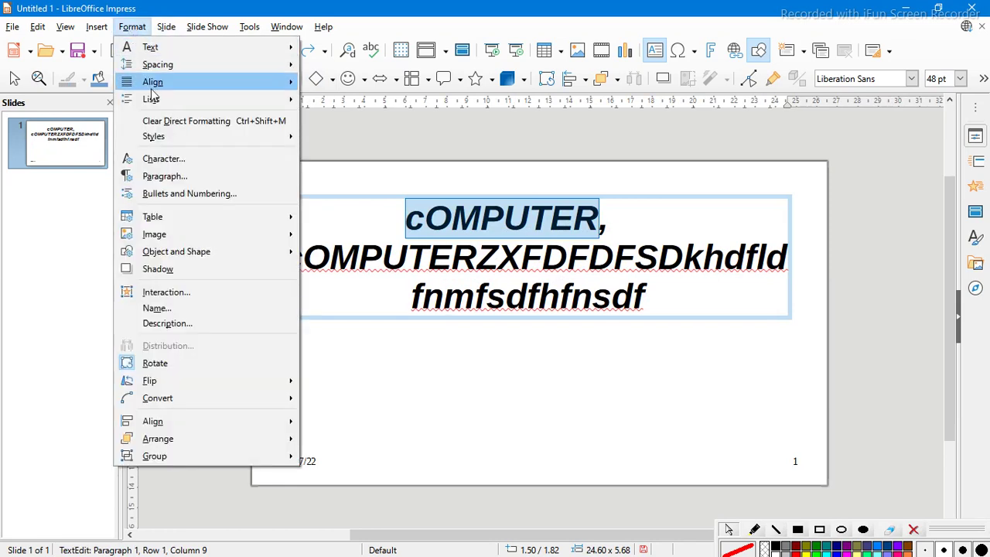
mouse_move(159, 100)
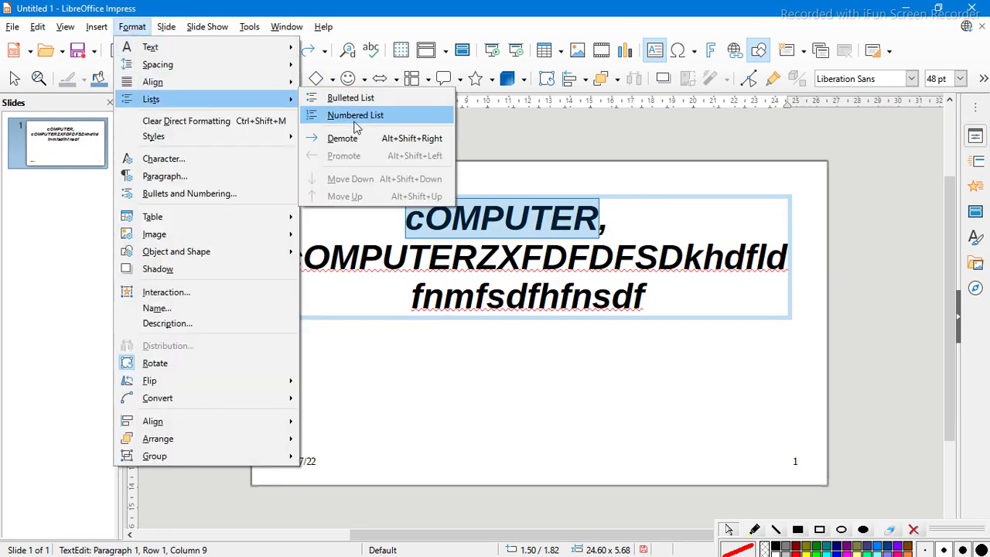
click(939, 536)
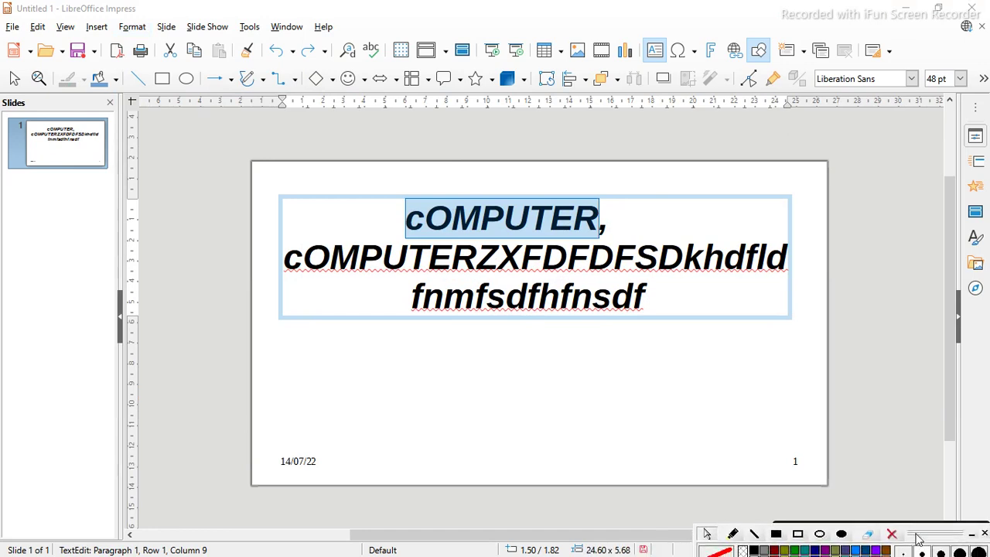
click(646, 226)
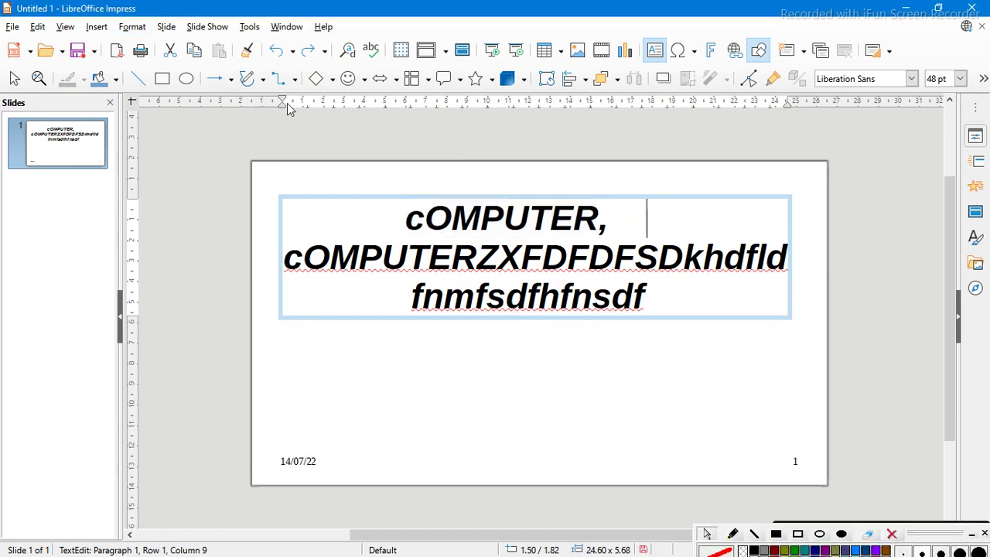
click(132, 26)
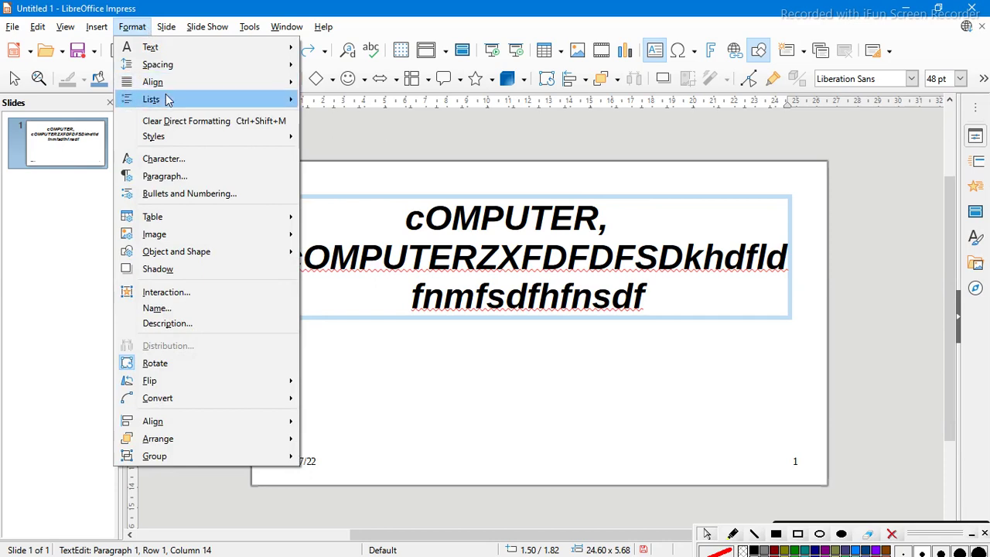
mouse_move(168, 99)
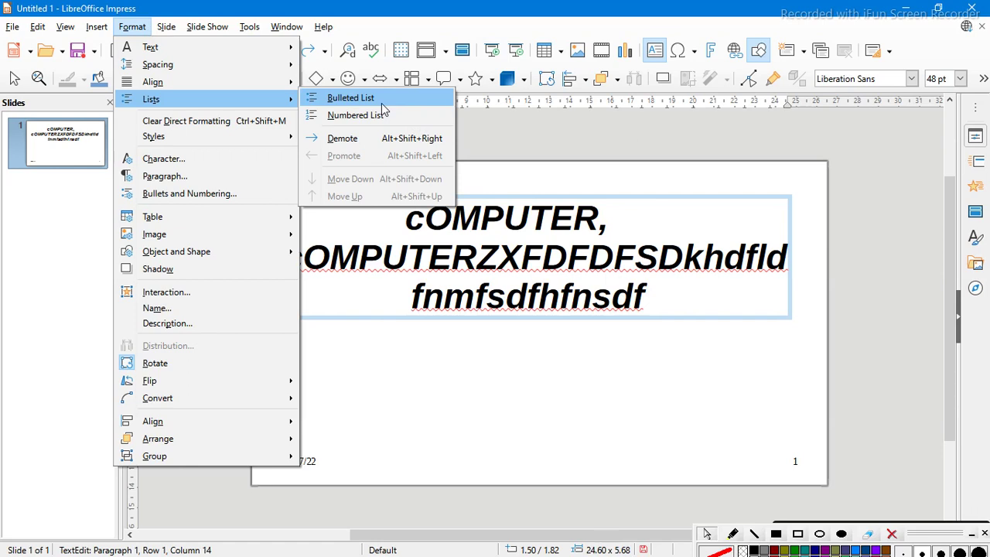
click(279, 124)
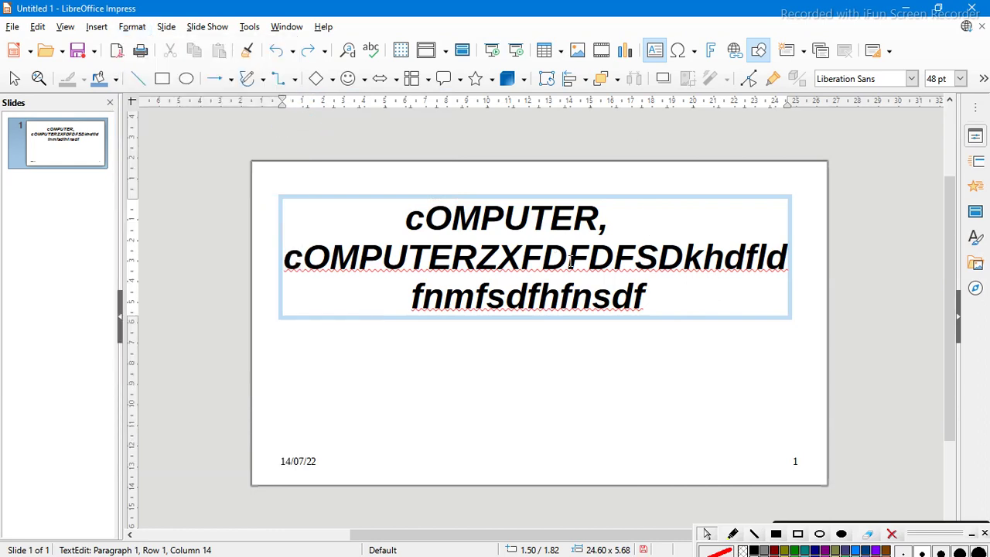
Step: Select all the title text, clear its direct formatting and deselect the title
drag(402, 218, 658, 332)
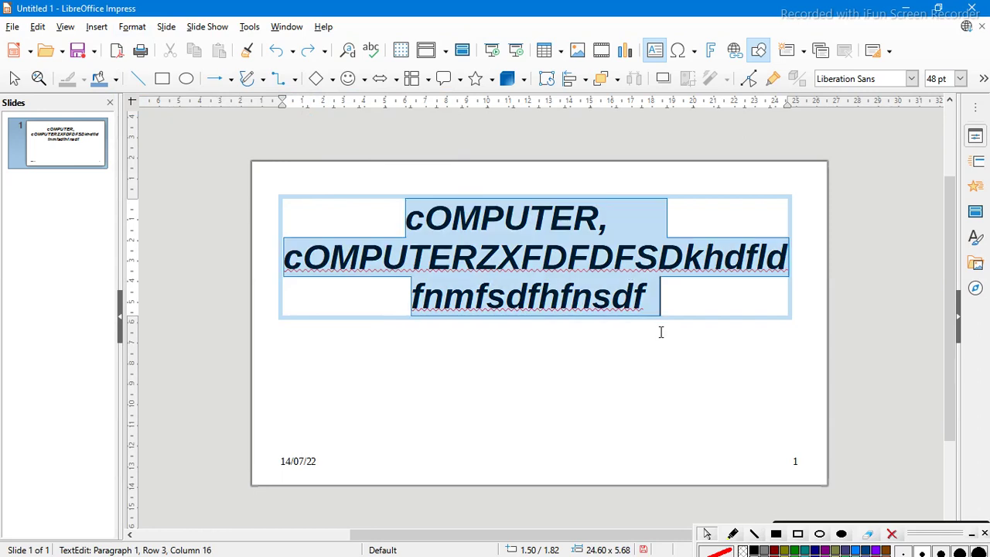
click(132, 26)
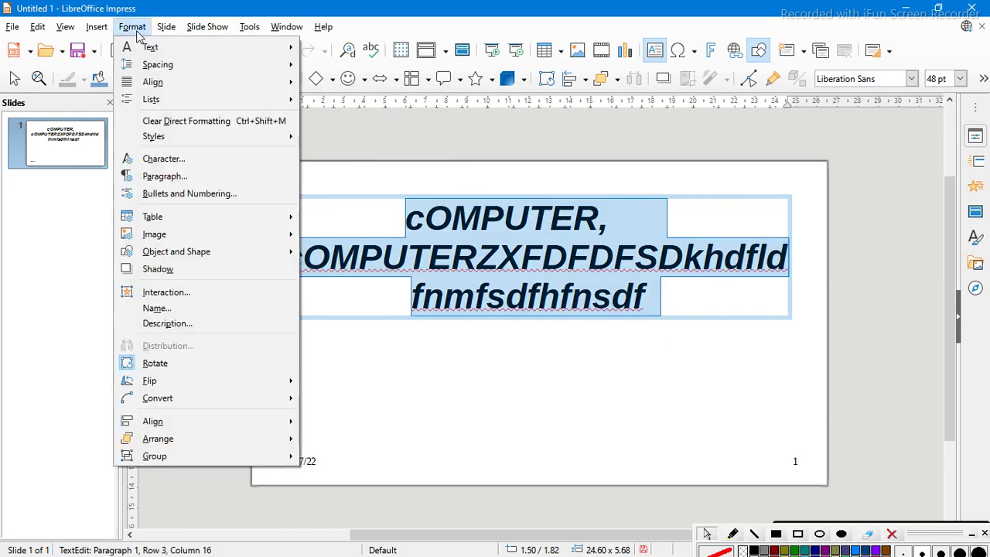
click(234, 127)
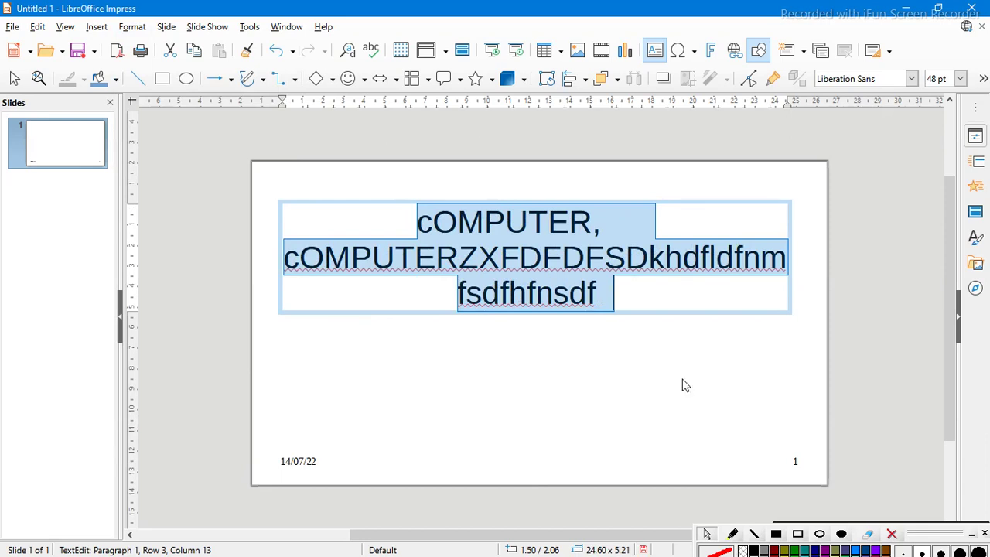
click(646, 374)
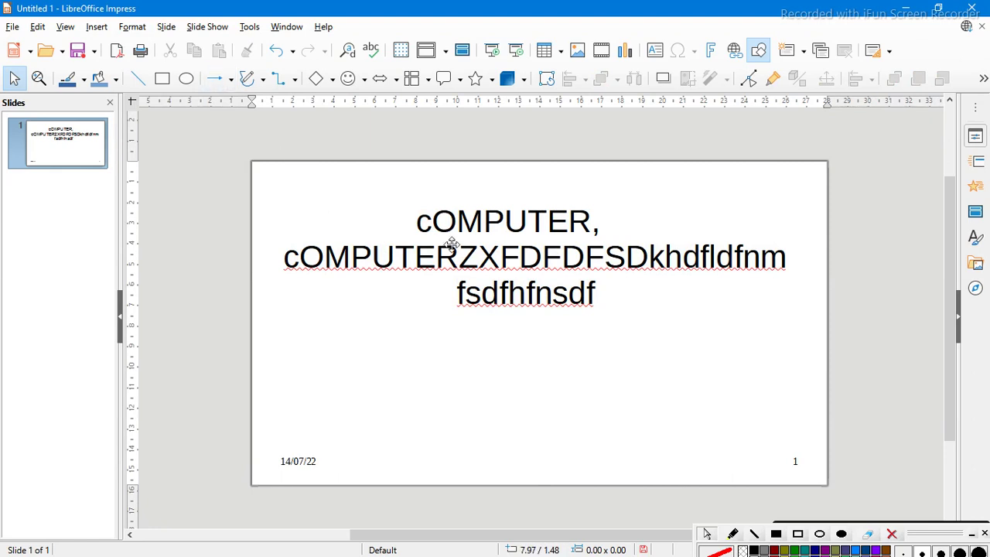
Step: Select all the title text again and convert it to UPPERCASE
click(411, 220)
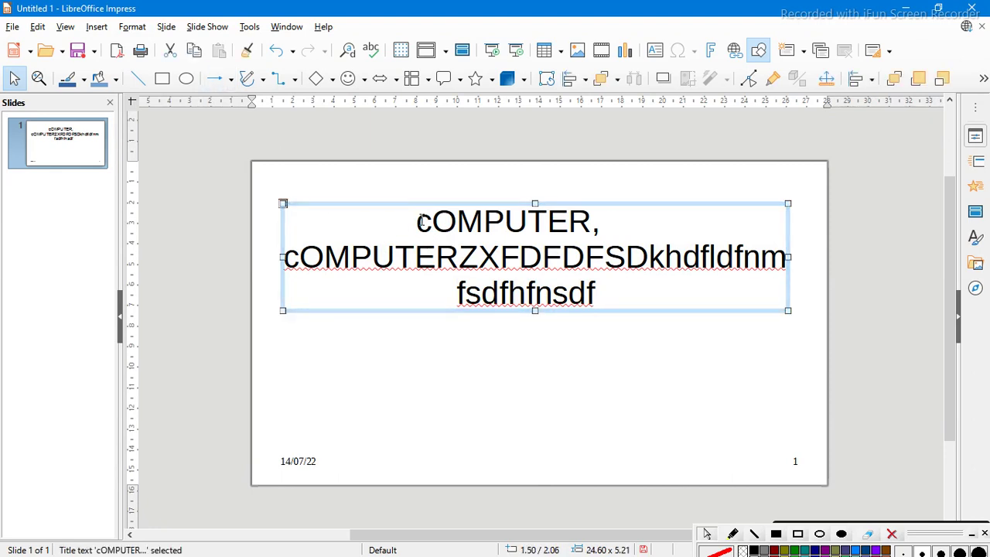
click(417, 222)
drag(417, 222, 668, 316)
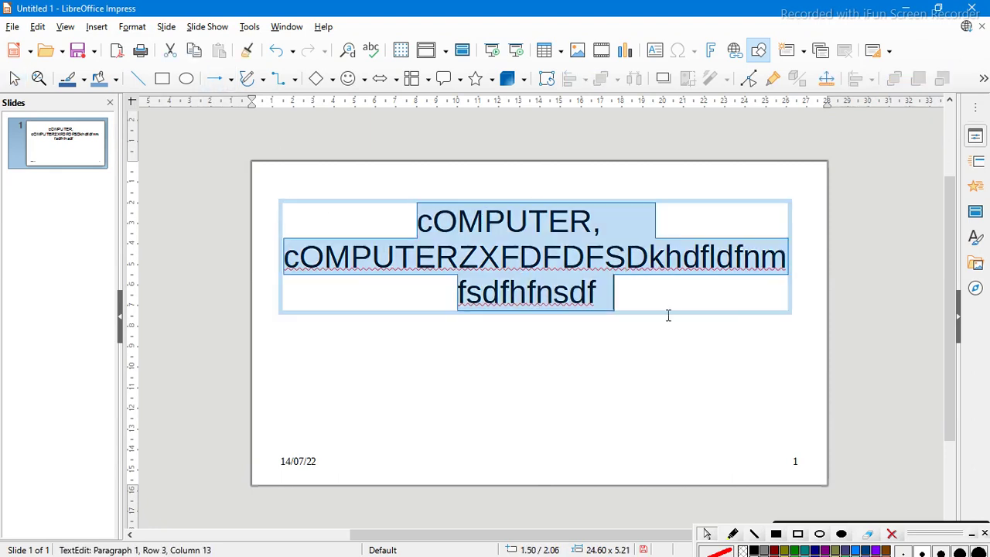
click(142, 29)
click(142, 29)
click(164, 28)
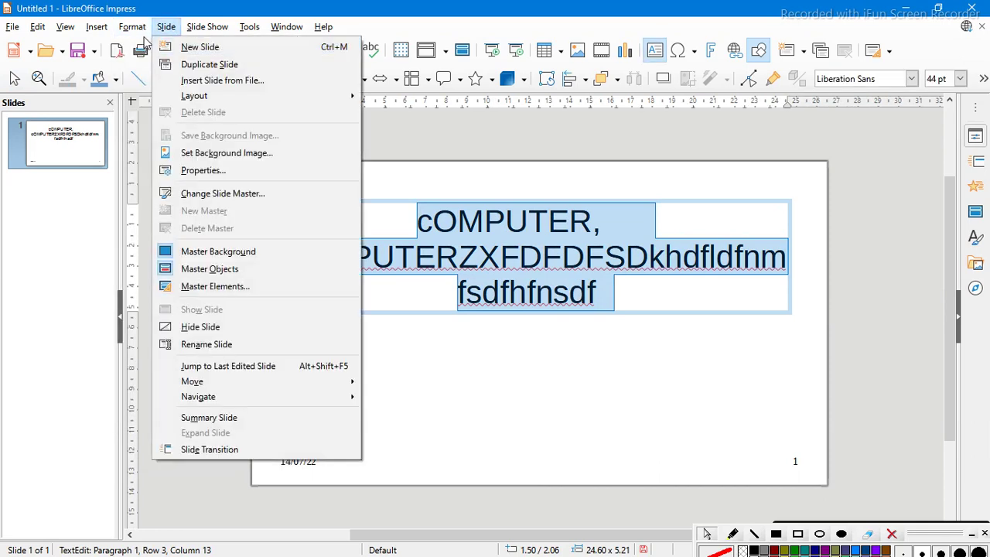
click(133, 28)
mouse_move(148, 51)
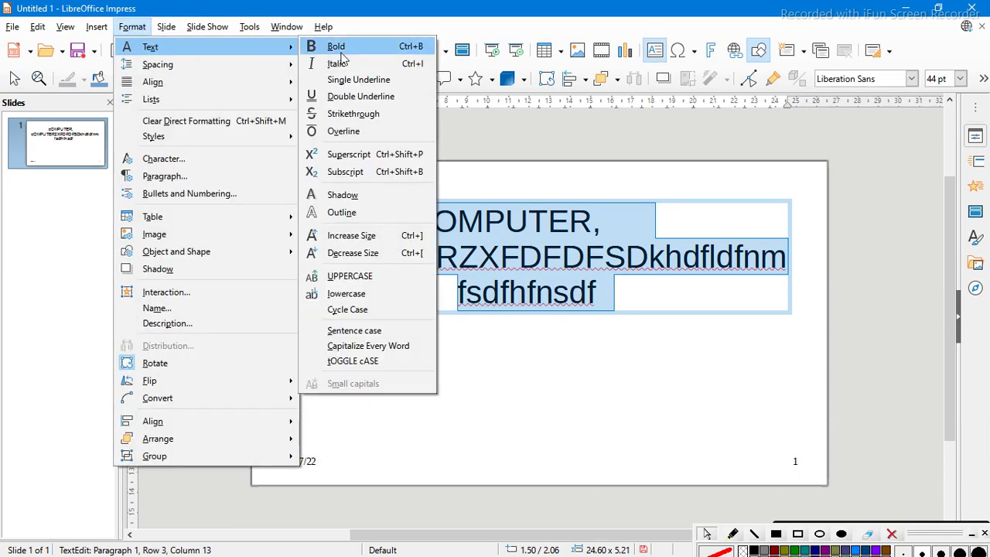
click(377, 277)
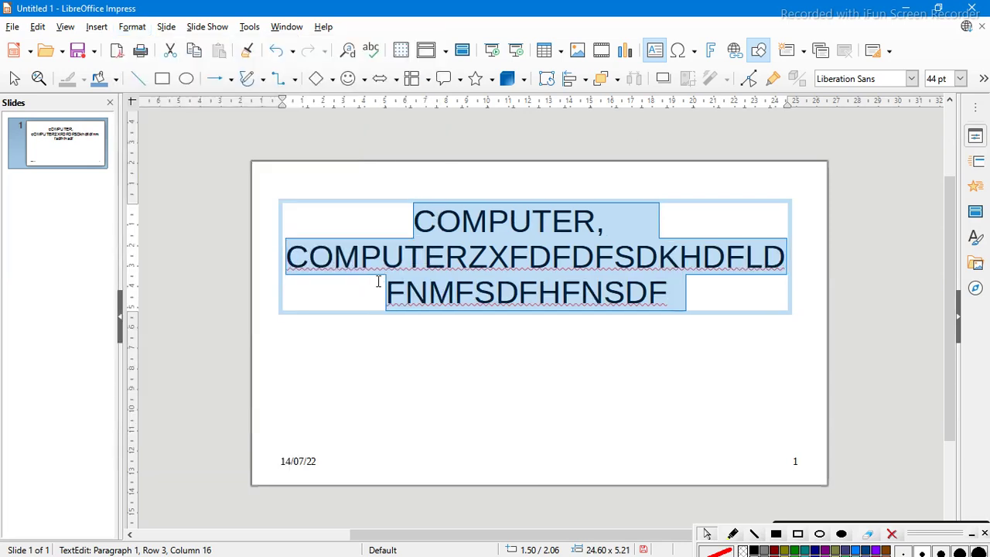
click(721, 299)
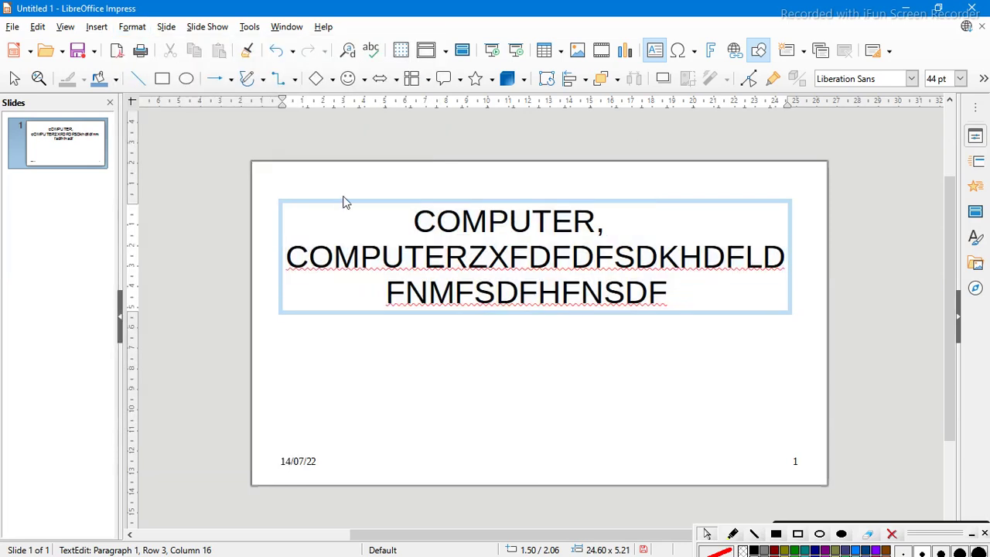
Step: Review the style commands, open Manage Styles to view the presentation styles, and close the list again
click(133, 28)
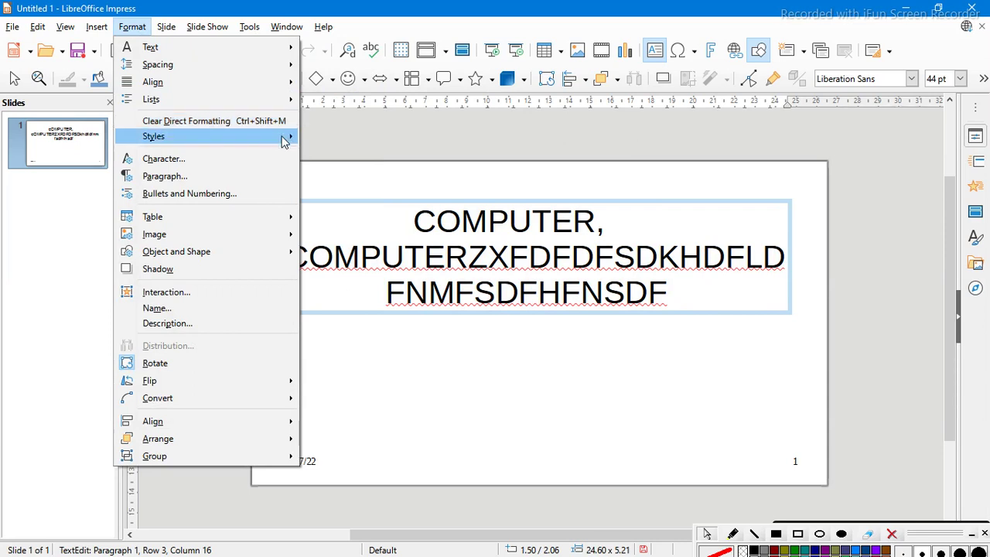
mouse_move(287, 136)
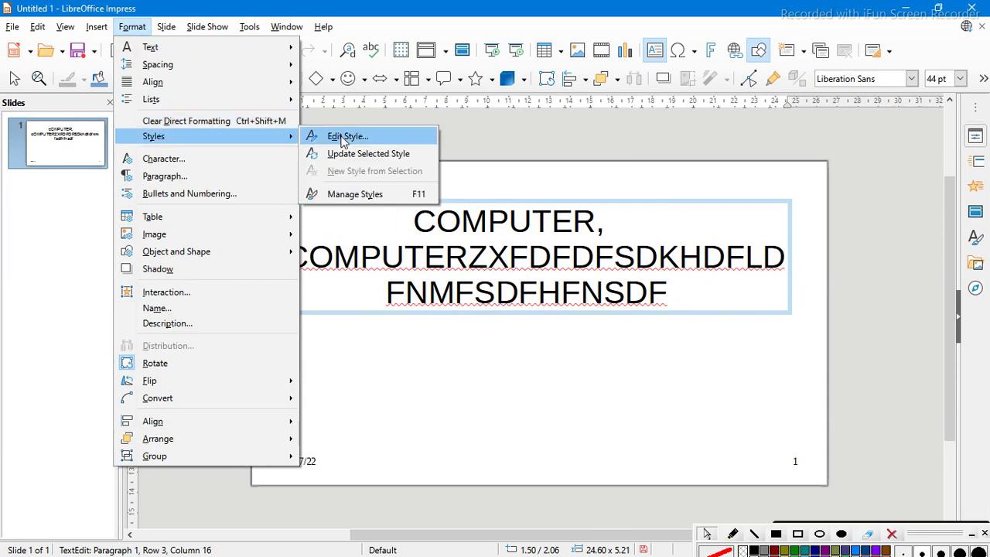
click(375, 194)
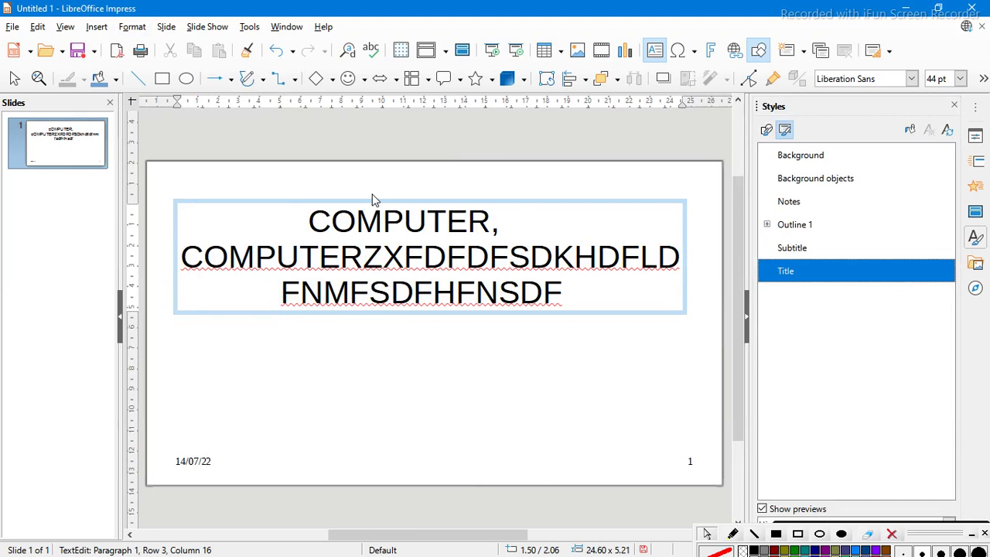
click(956, 106)
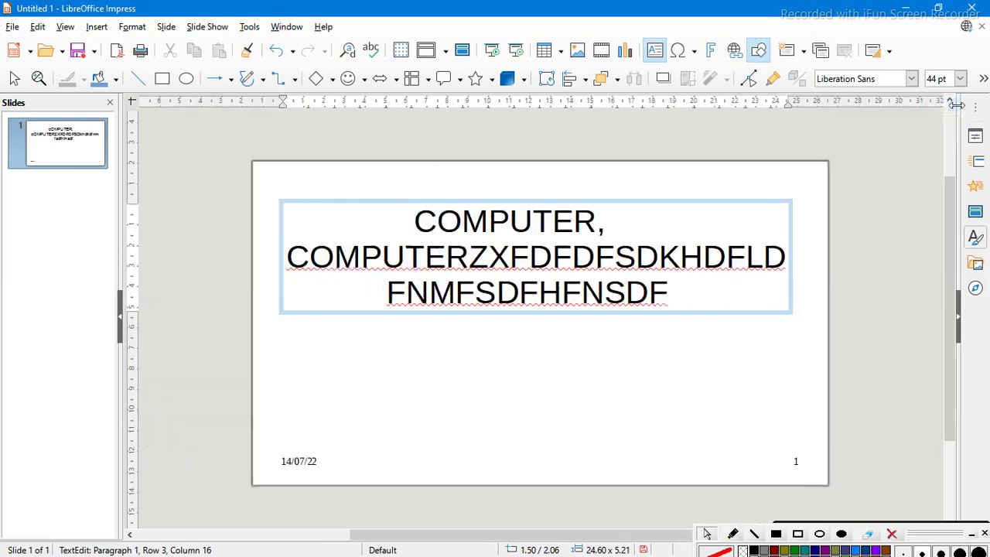
Step: Open the character settings at the end of the title text and choose the Yu Gothic Light font in Bold at 28 pt
click(128, 29)
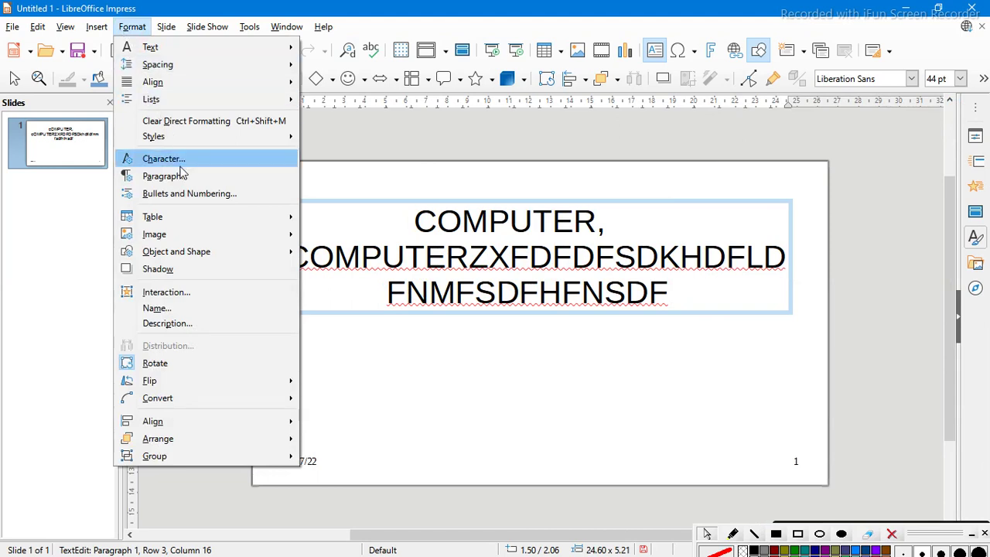
key(Escape)
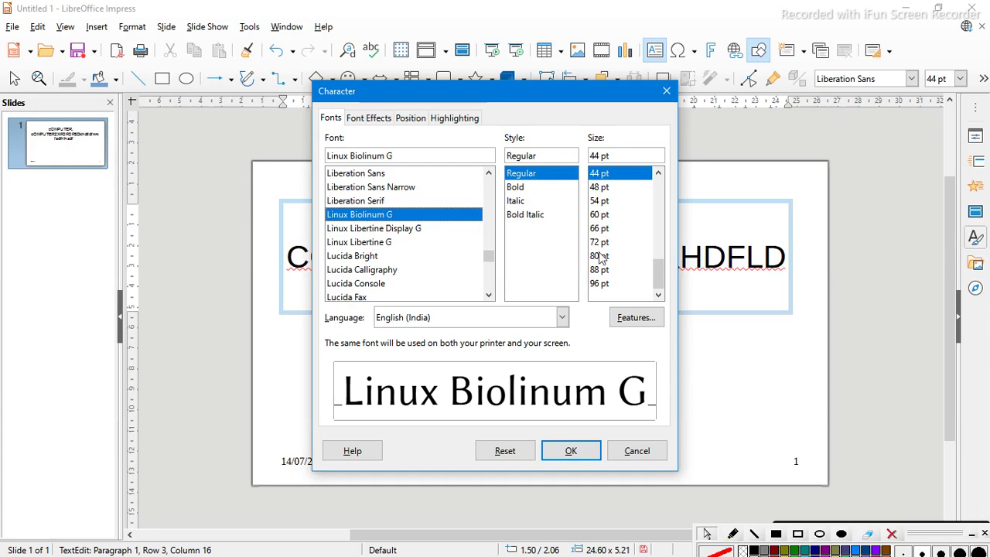
drag(510, 106, 47, 123)
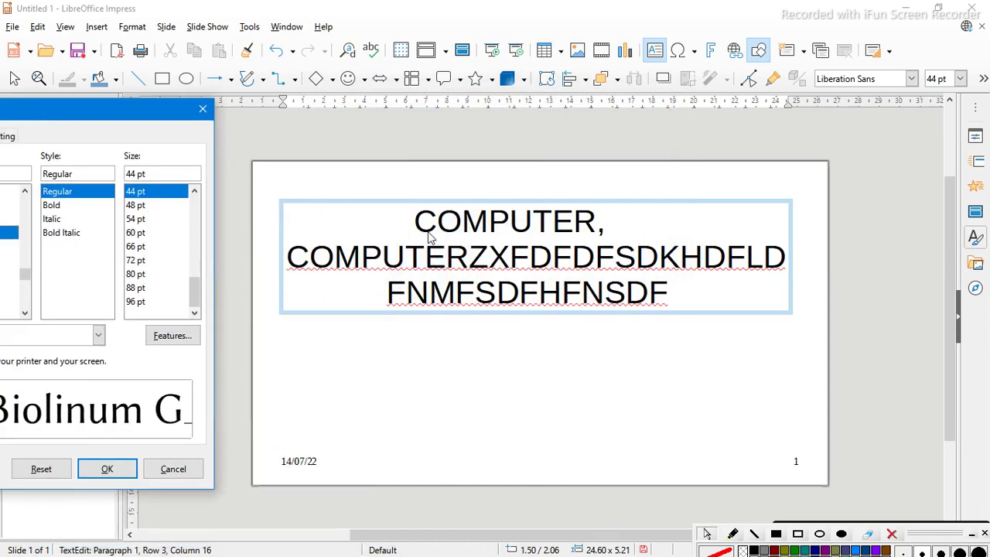
drag(125, 116, 450, 95)
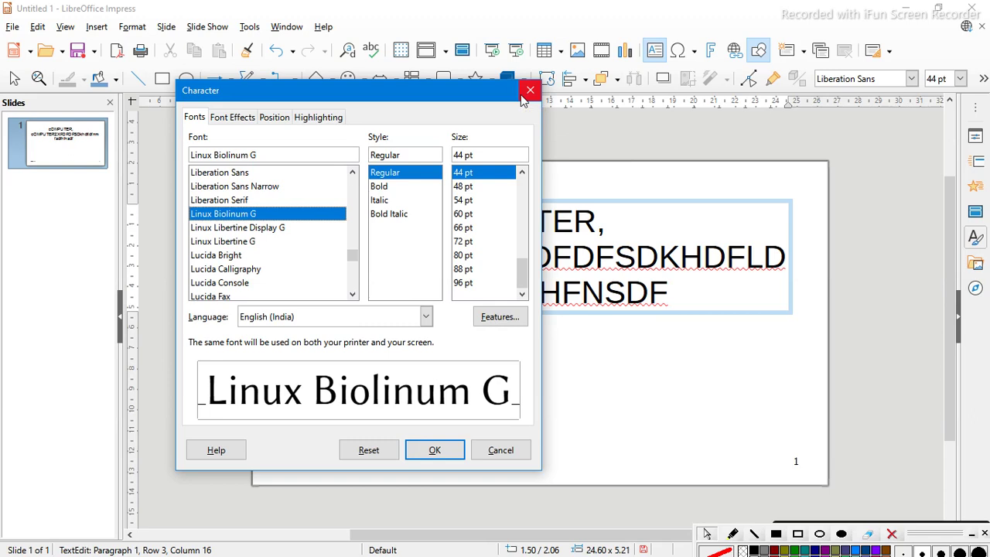
scroll(347, 299, down, 13)
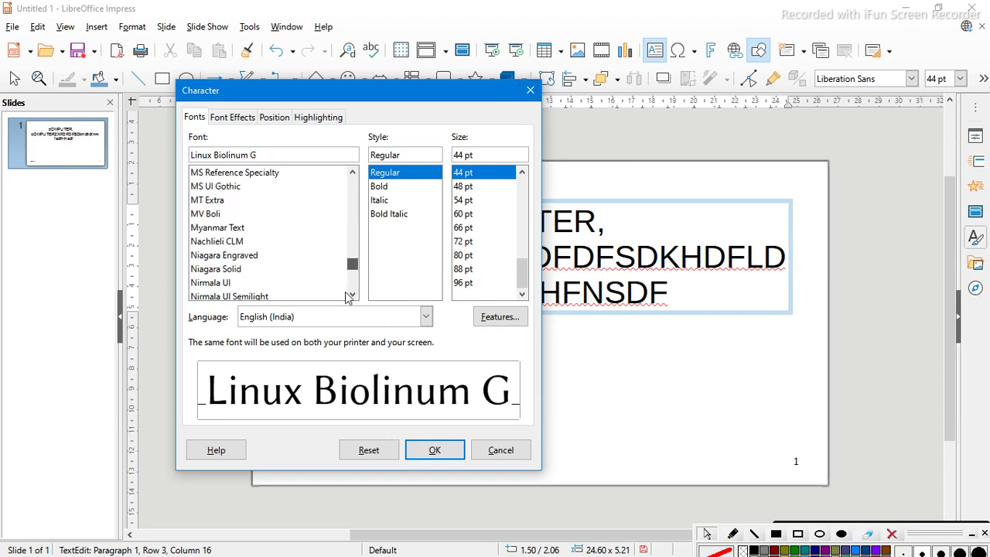
scroll(348, 299, down, 5)
click(217, 218)
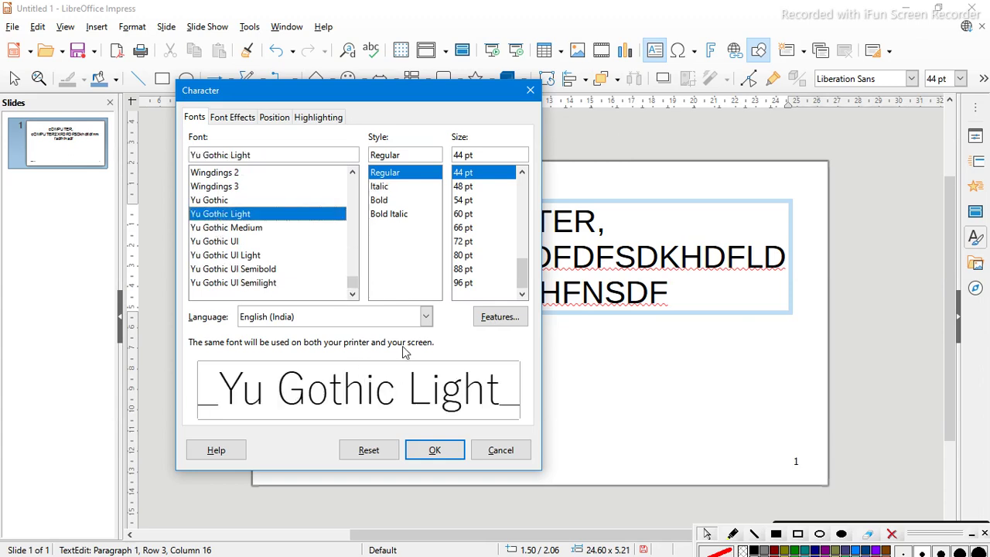
click(383, 201)
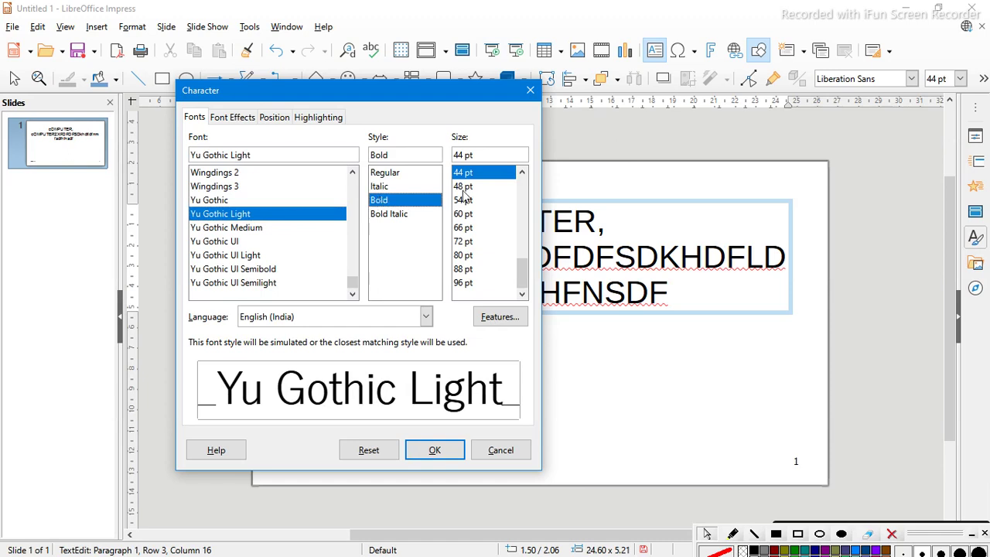
click(464, 226)
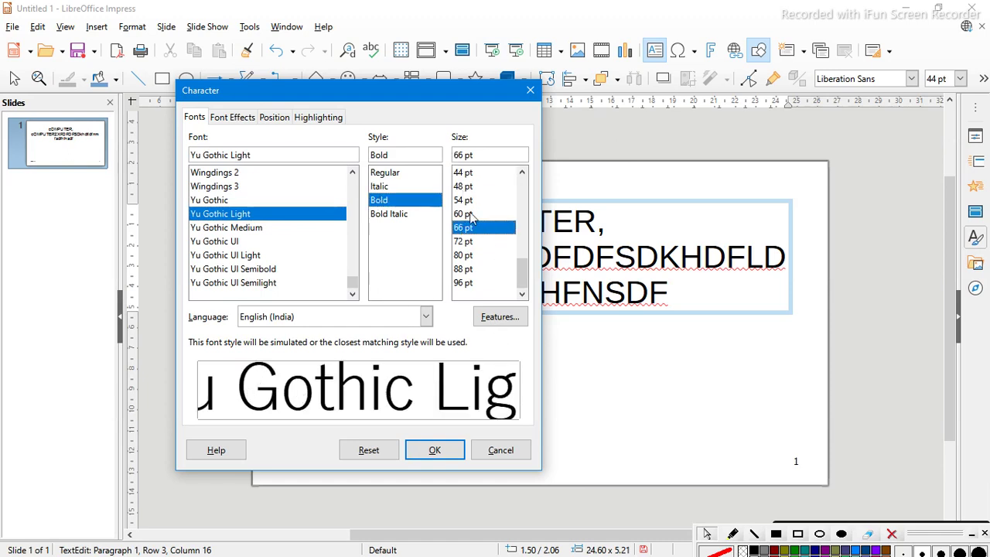
click(462, 174)
drag(529, 263, 526, 236)
click(464, 228)
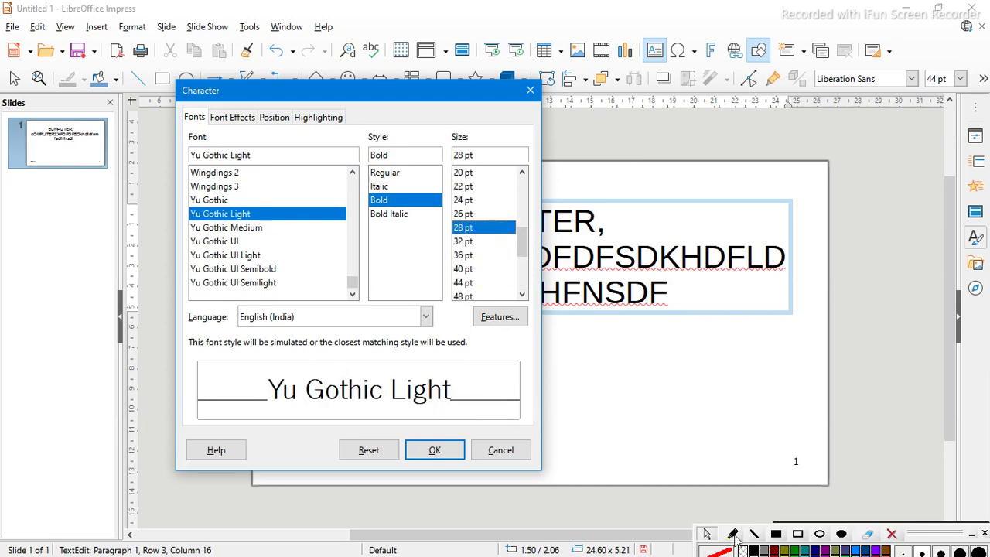
Step: Switch the Character dialog to its font effects and outline the font preview and the row of page names with red annotation rectangles
click(798, 537)
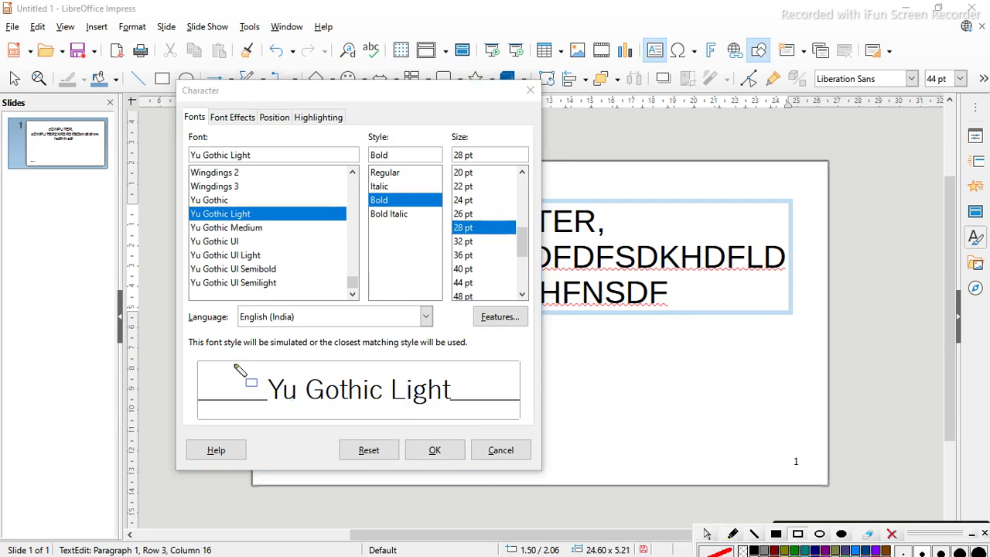
drag(233, 364, 487, 418)
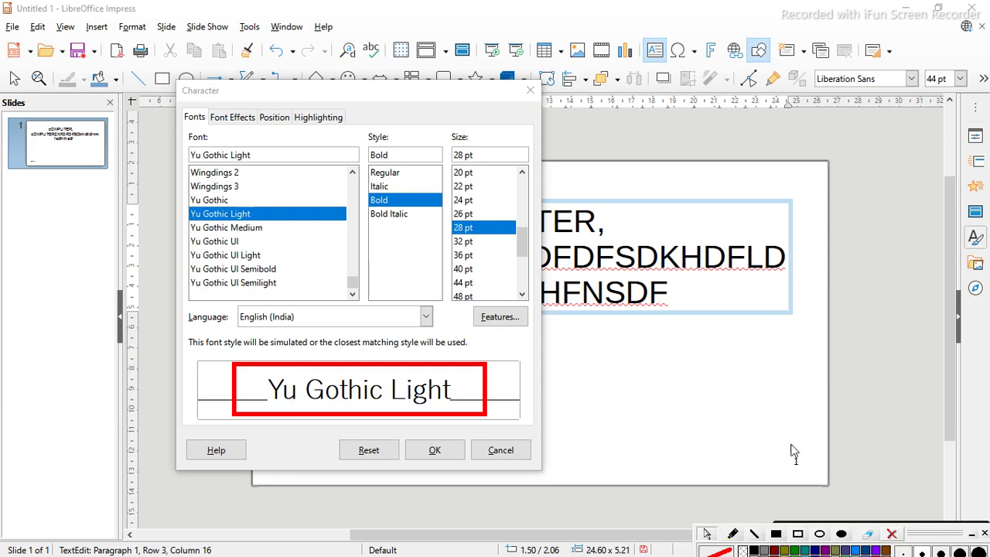
click(234, 120)
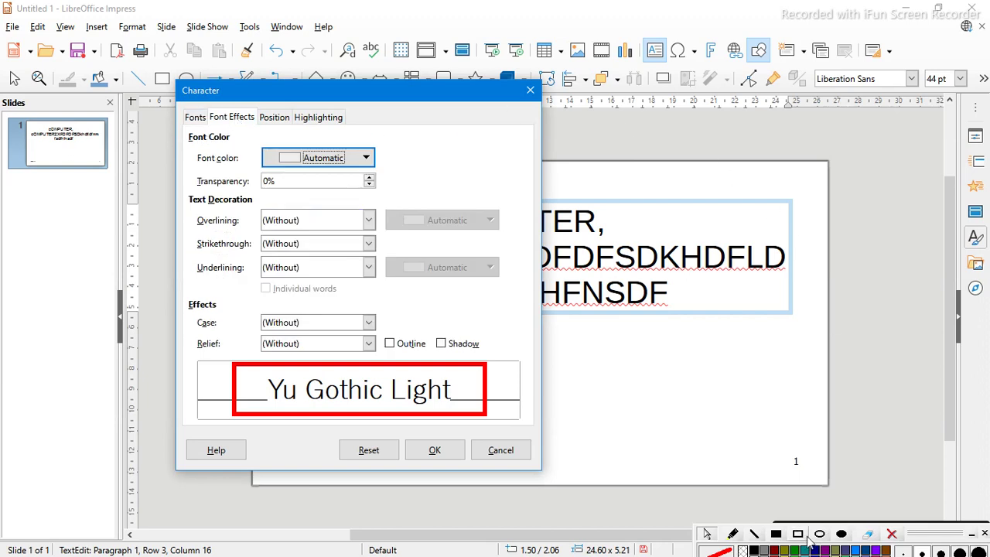
click(798, 534)
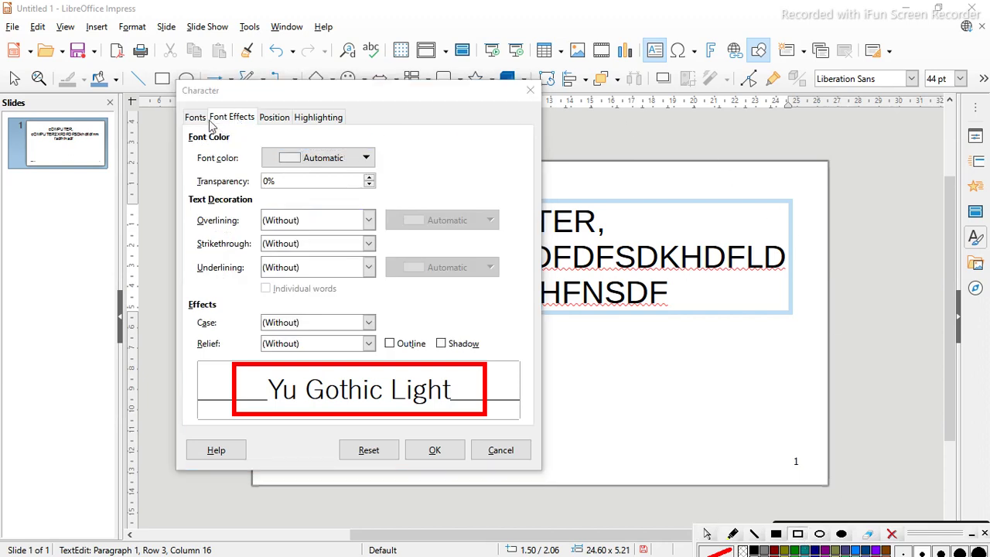
drag(397, 131, 404, 135)
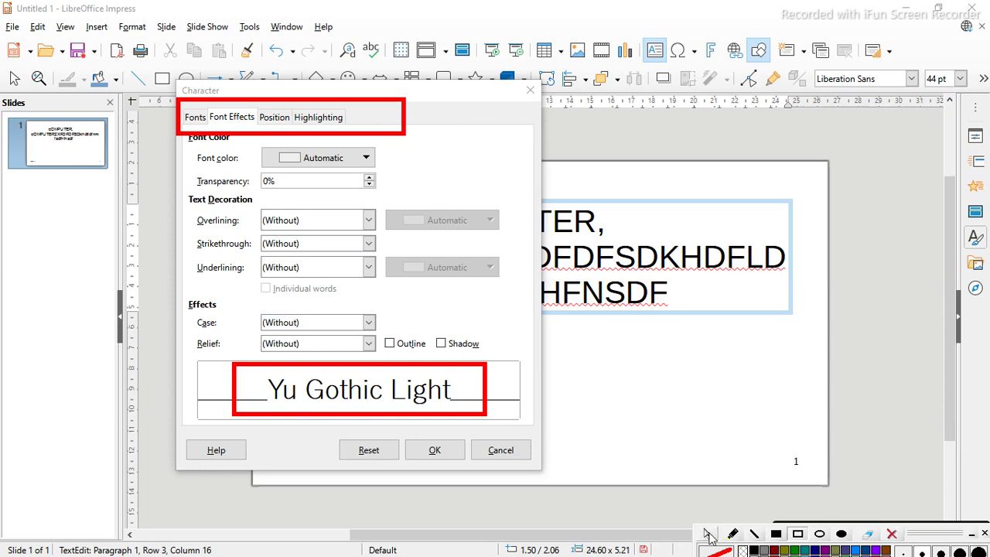
Step: Try Orange 1 as the font color, change it to Blue 1, and set the transparency to 14%
click(339, 161)
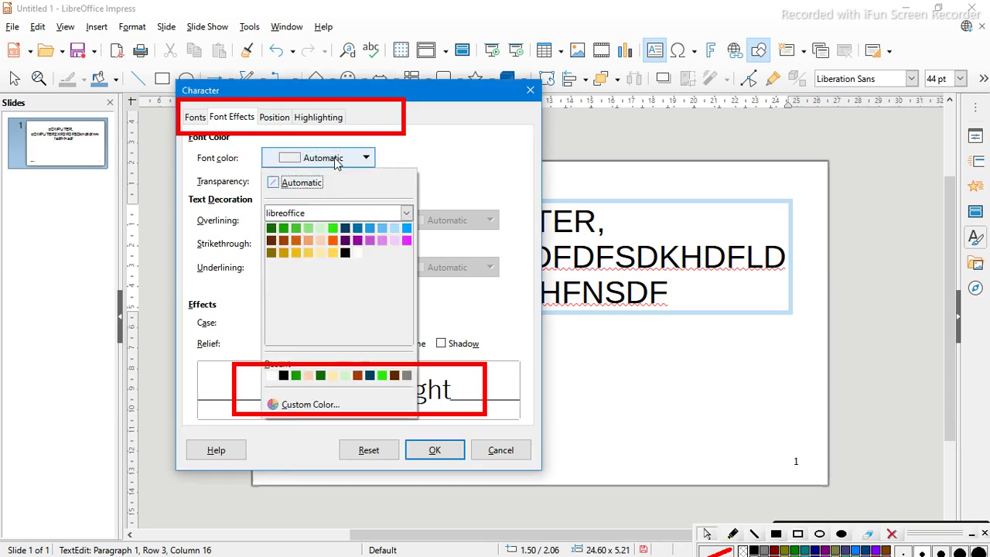
click(284, 241)
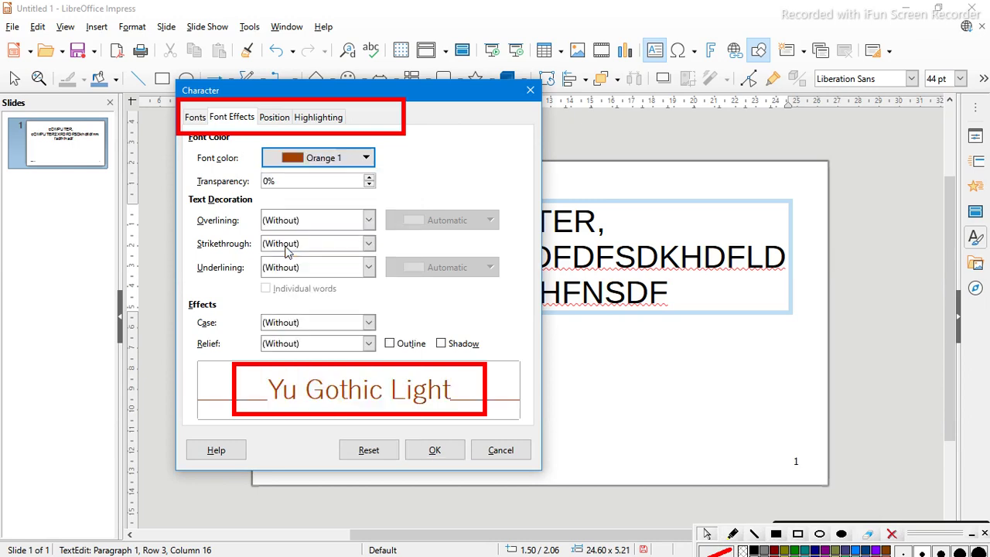
click(353, 158)
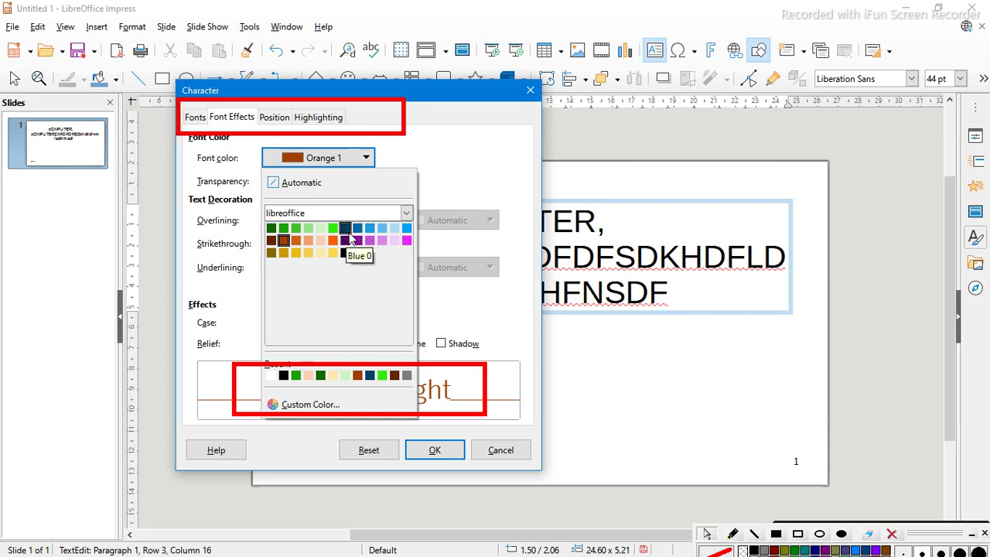
click(357, 229)
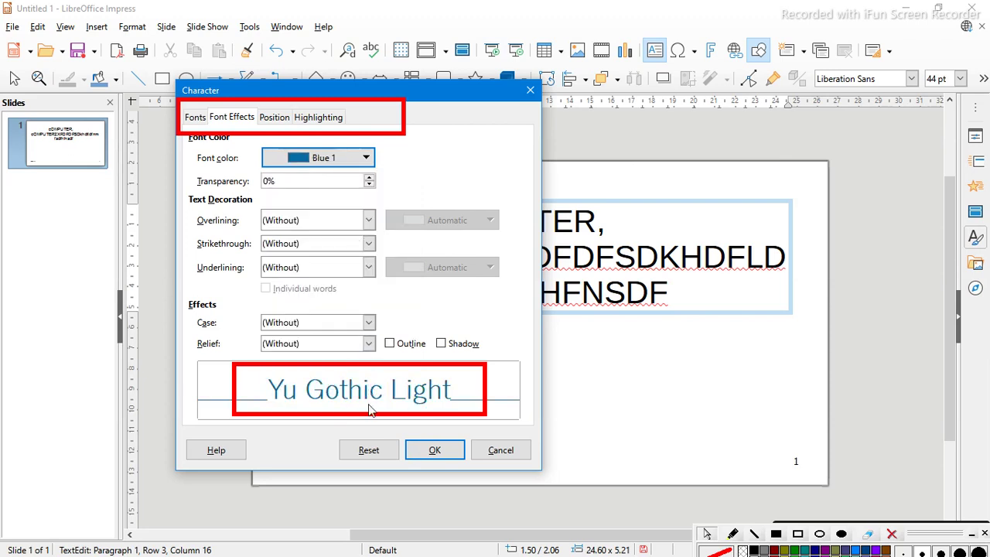
click(367, 178)
click(368, 178)
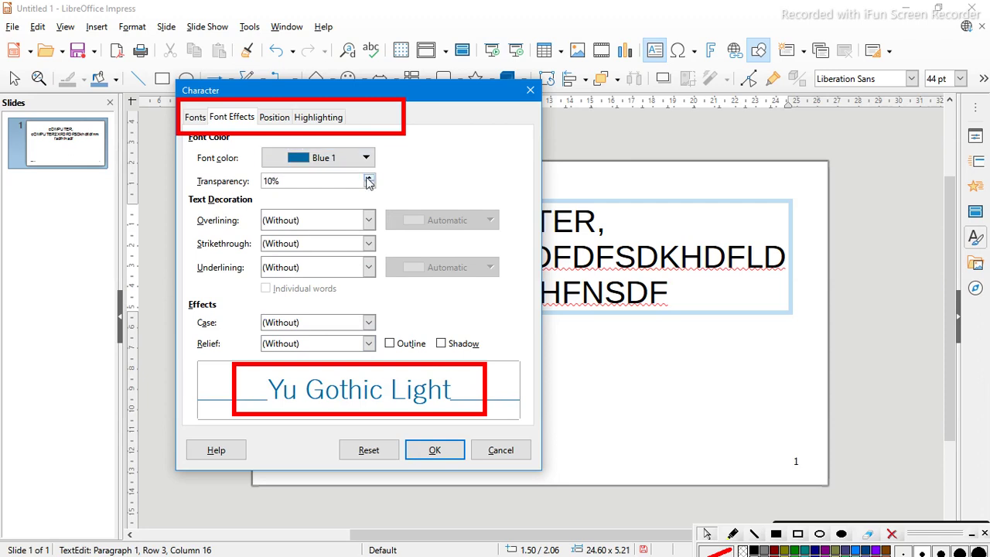
Step: Review the overlining styles, set the case to UPPERCASE and the relief to Embossed, and apply the character settings
click(368, 221)
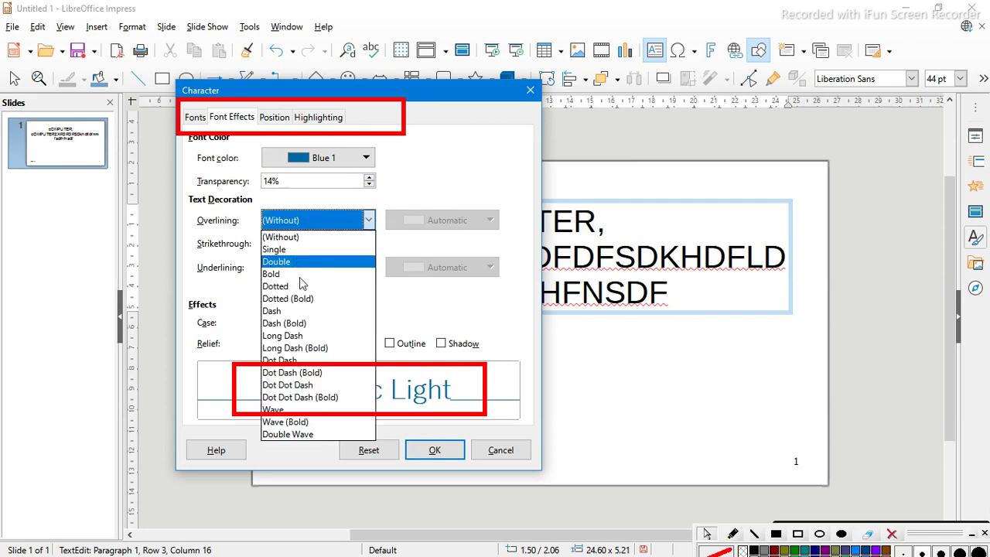
click(366, 231)
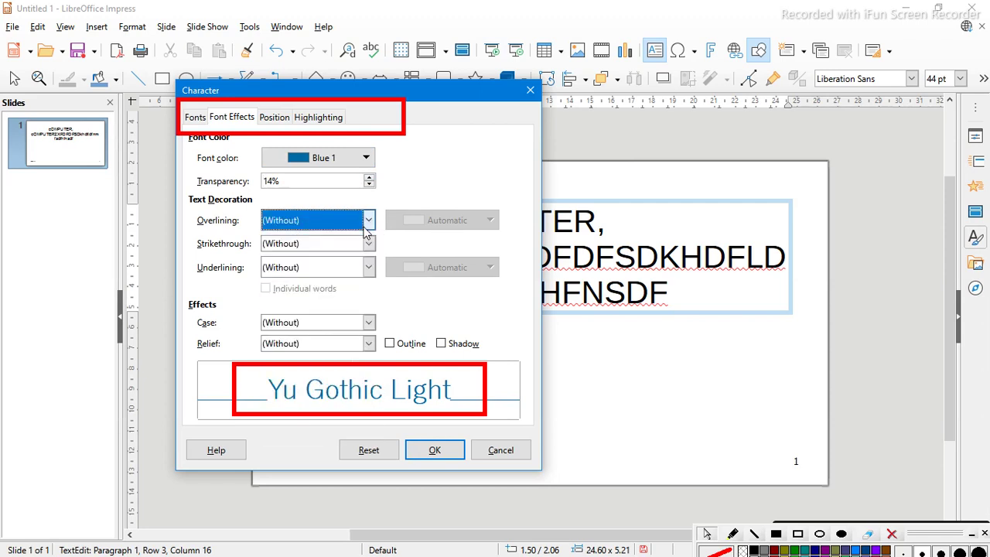
click(369, 324)
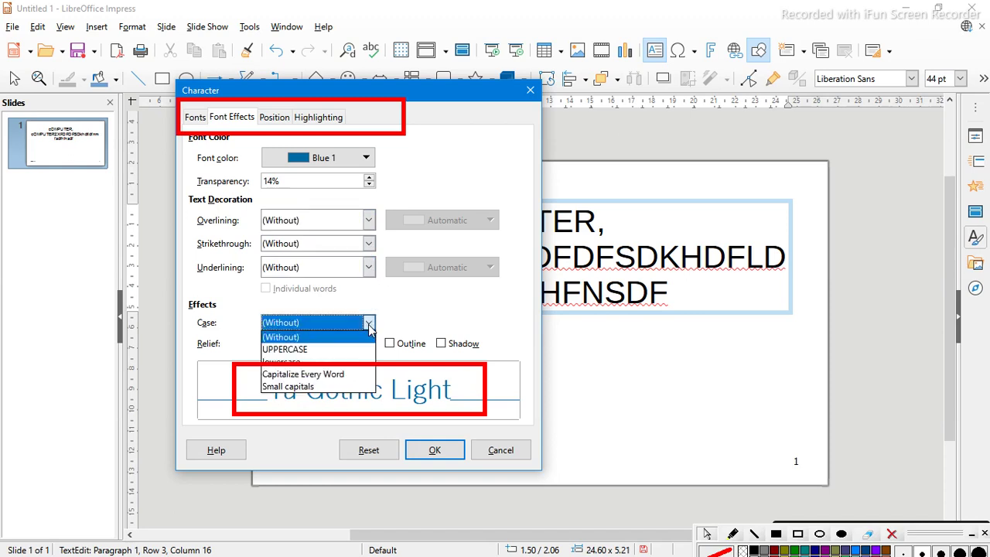
click(335, 350)
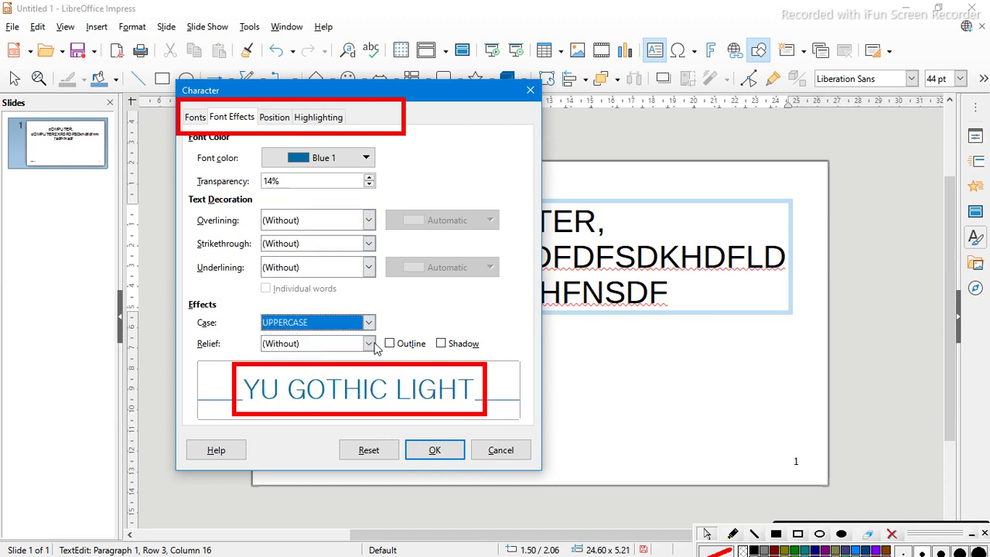
click(369, 344)
click(322, 373)
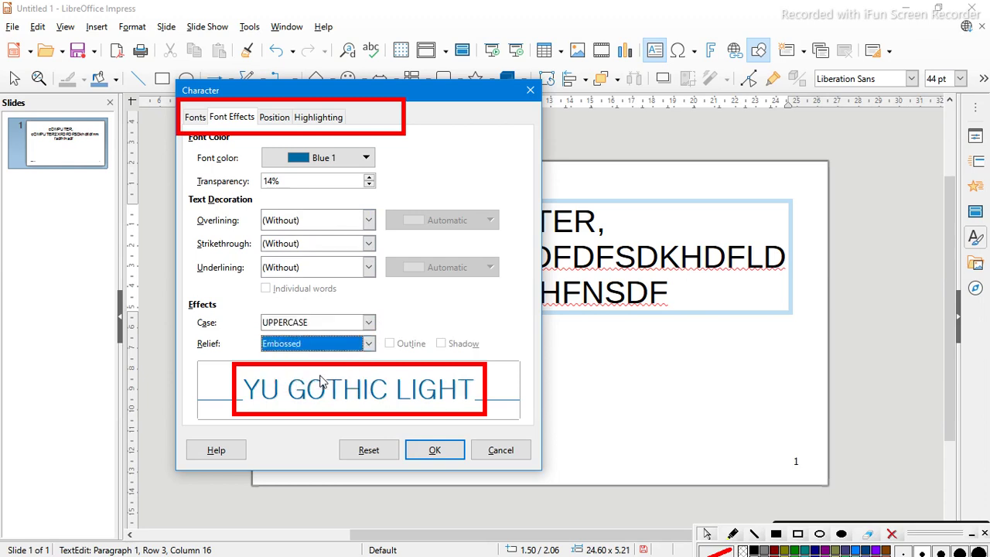
click(428, 455)
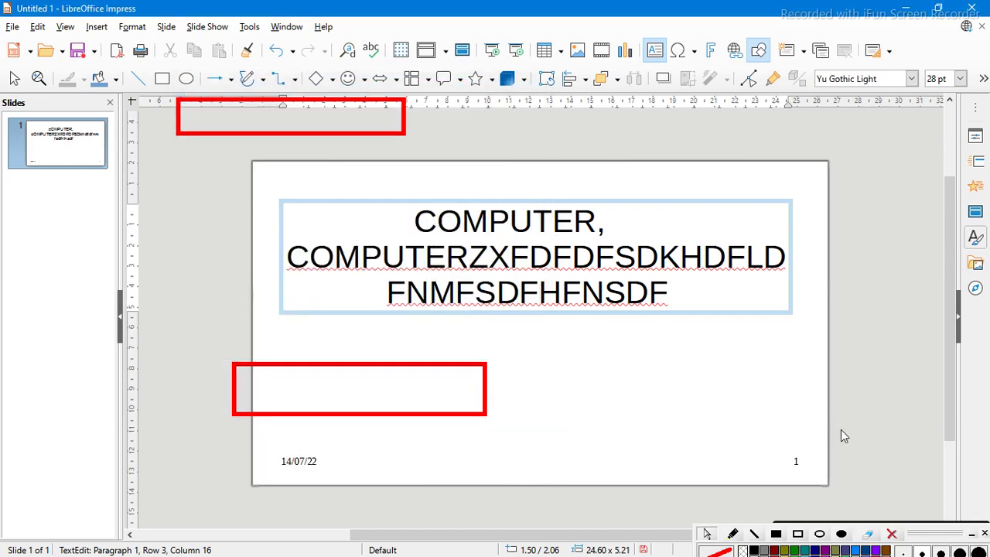
Step: Clear the red annotations and add the text "HGSJHGDJHGJGGSDSDJ" at the end of the title, leaving text editing when done
click(892, 535)
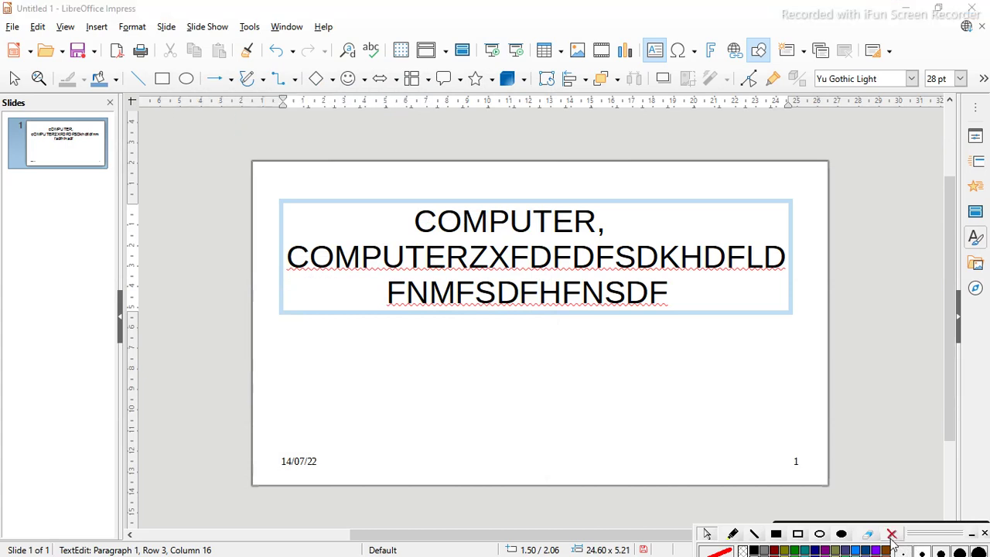
click(698, 292)
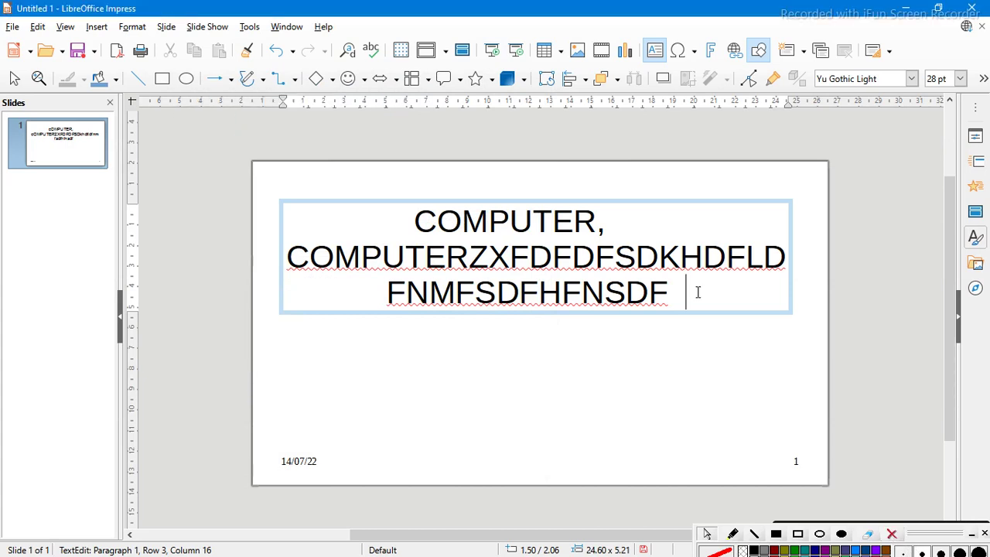
text(HGSJHGDJHGJ)
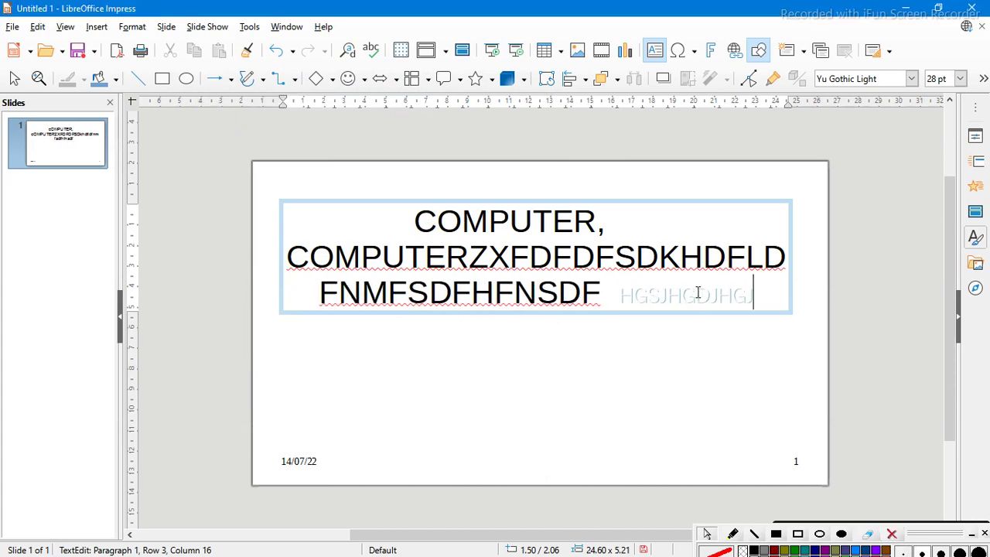
text(GGSDSDJ)
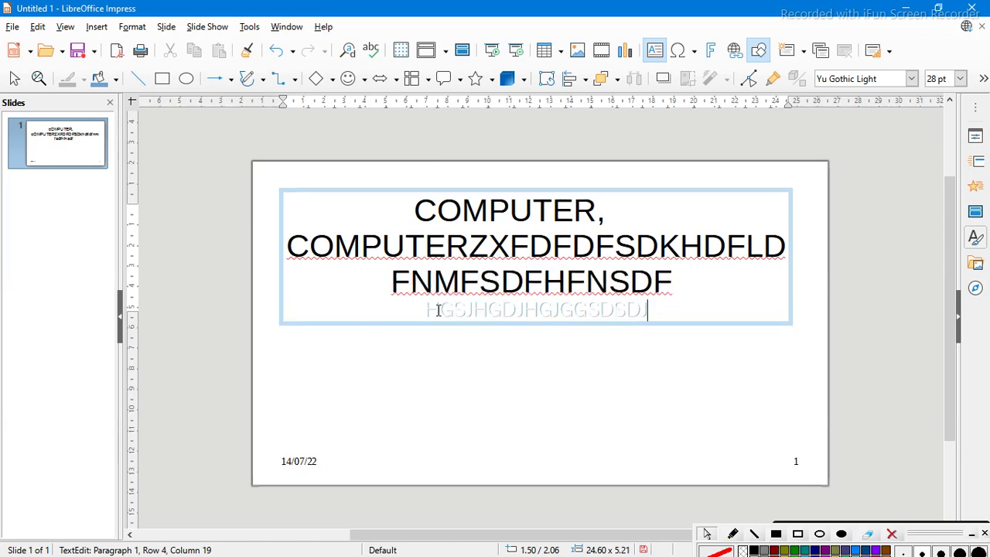
double_click(617, 321)
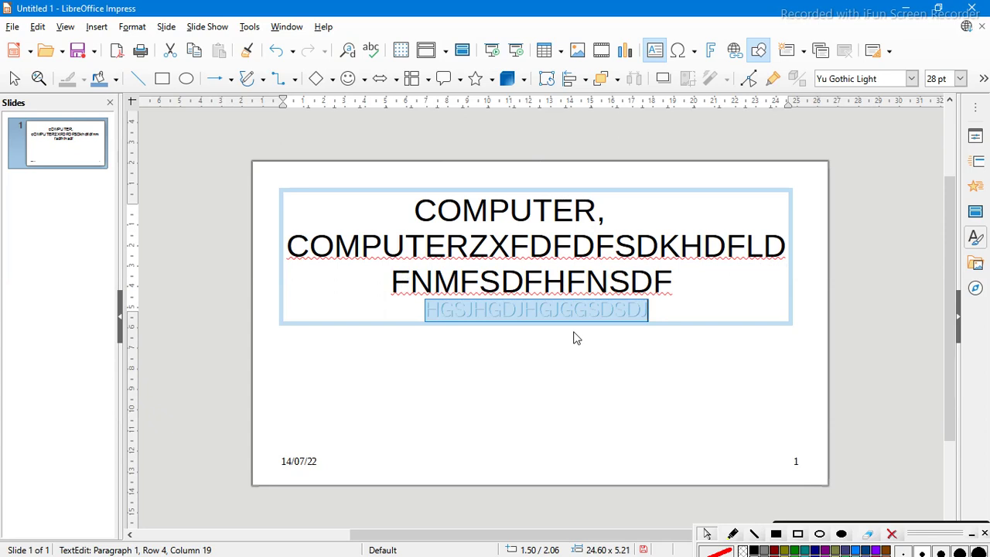
click(650, 342)
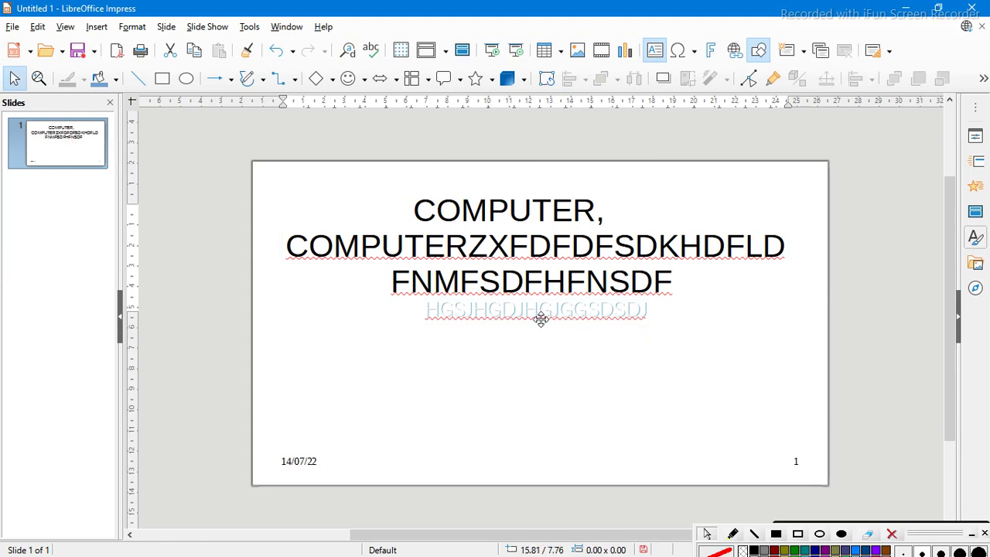
Step: Clear the direct formatting from the whole title text box and dismiss the Name dialog
click(132, 27)
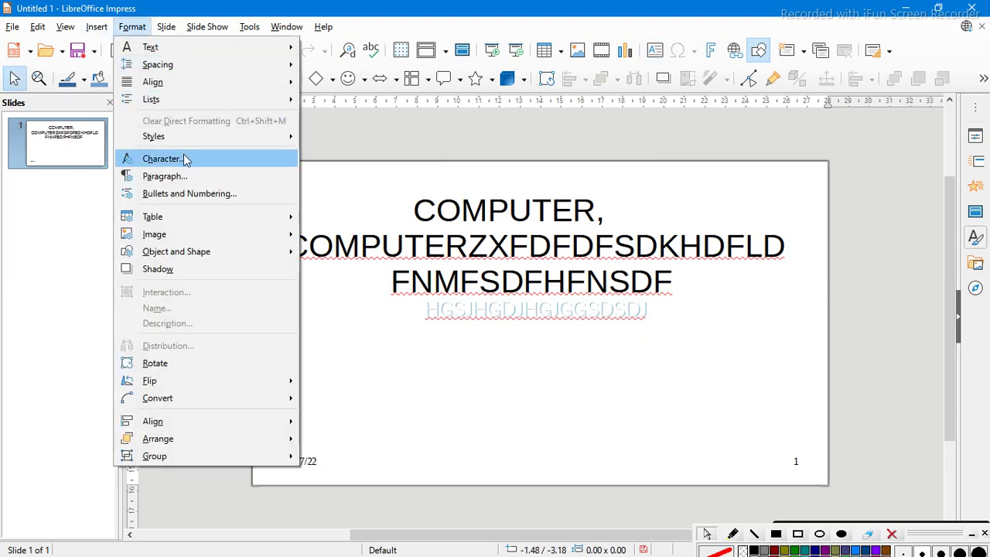
mouse_move(263, 143)
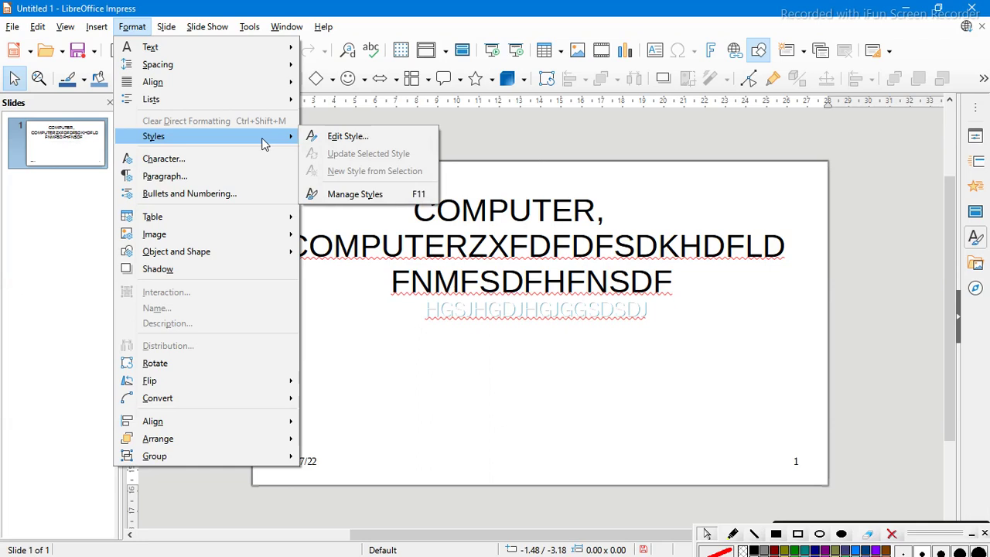
click(499, 350)
click(402, 217)
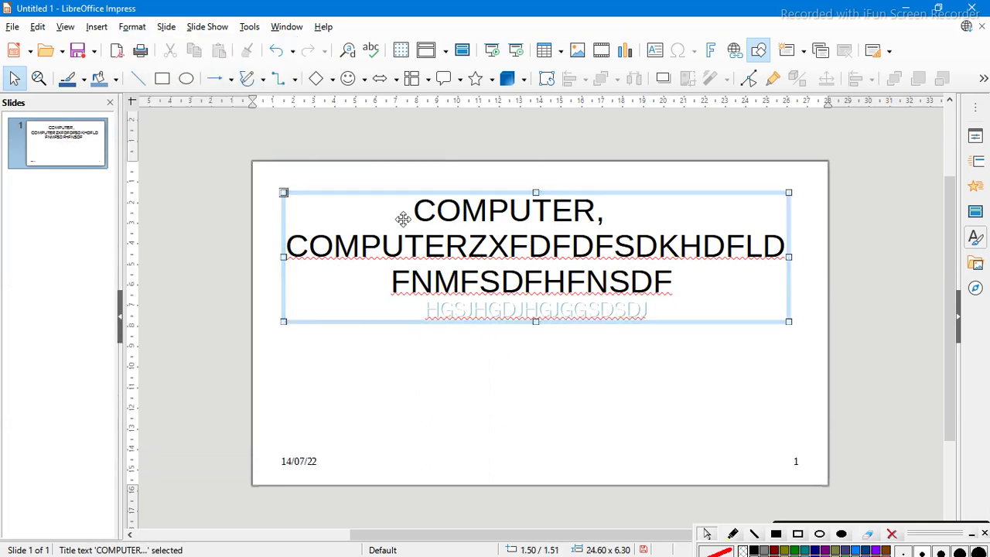
click(133, 26)
mouse_move(207, 139)
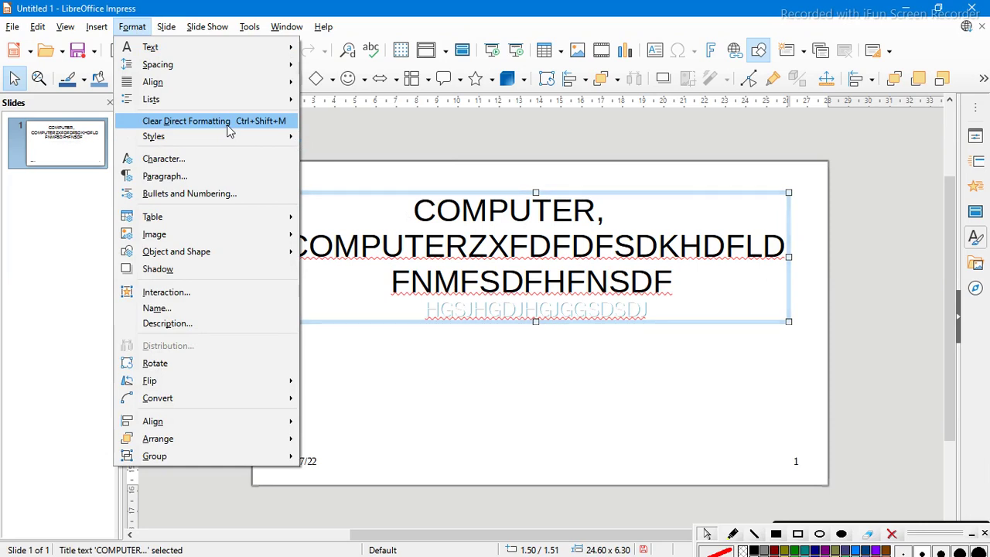
key(n)
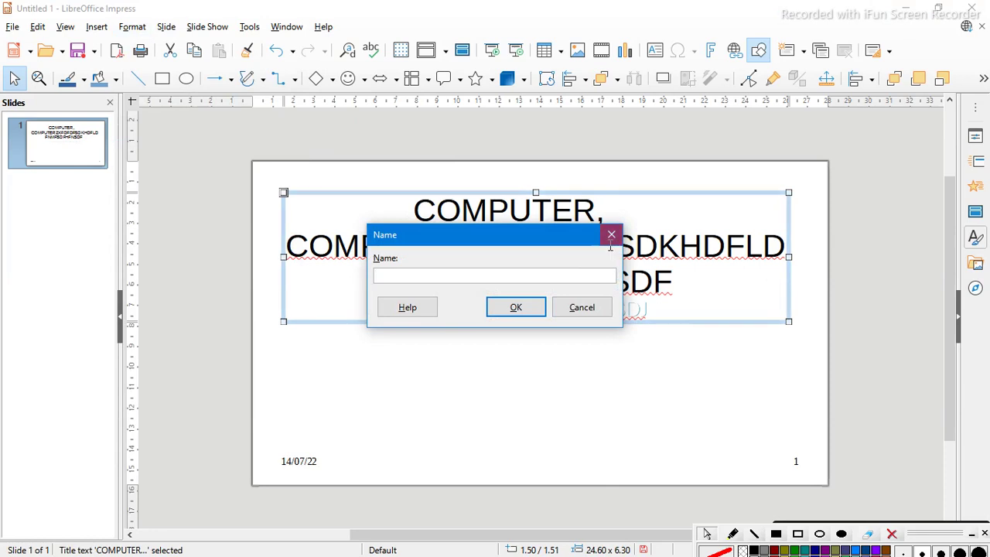
click(611, 235)
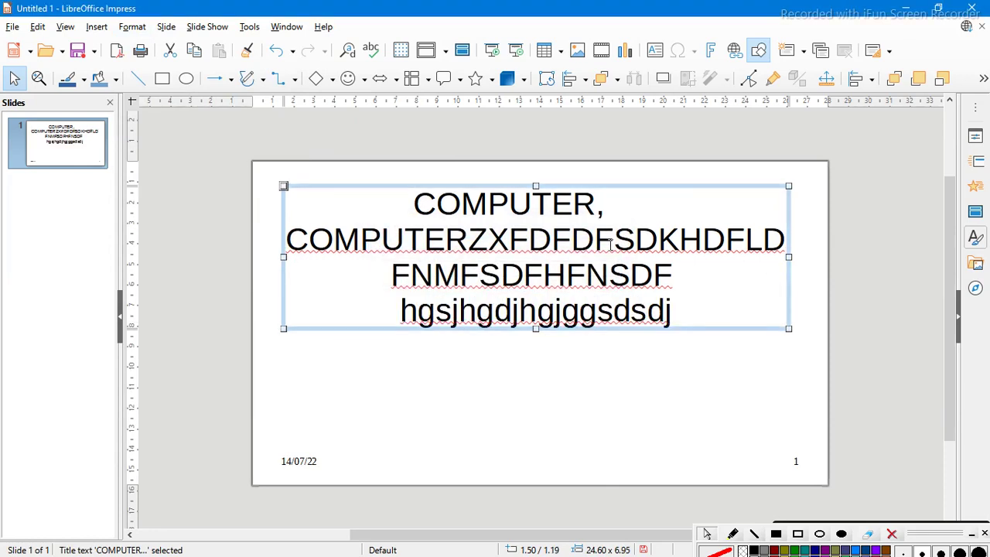
Step: Open the Paragraph settings for the title and outline the preview, page names, Indent labels and Spacing labels with red annotation rectangles
click(134, 29)
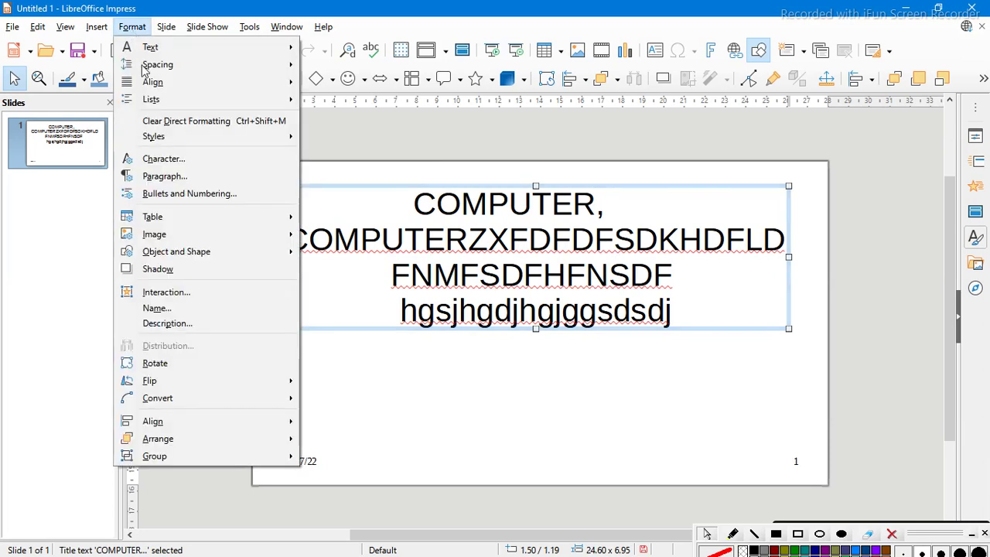
click(188, 177)
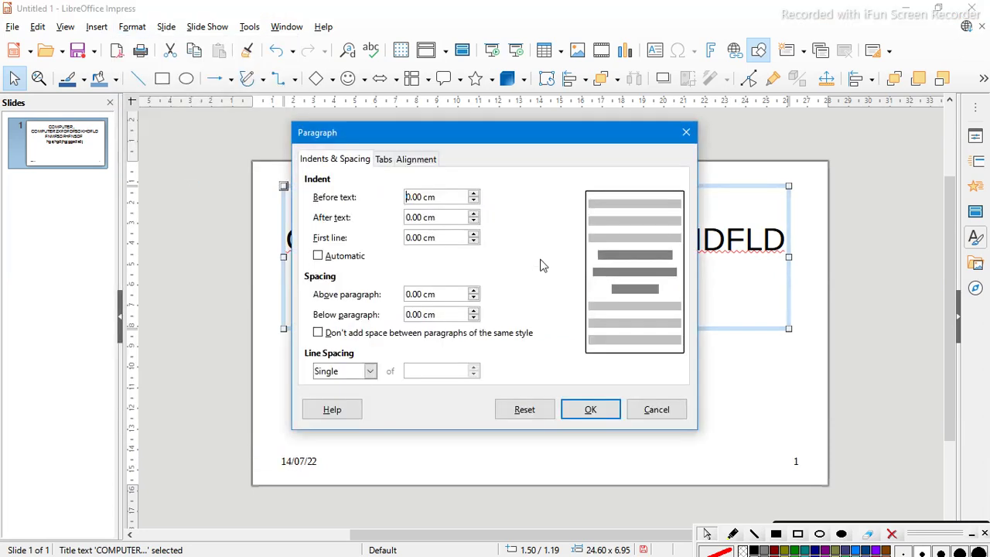
click(798, 534)
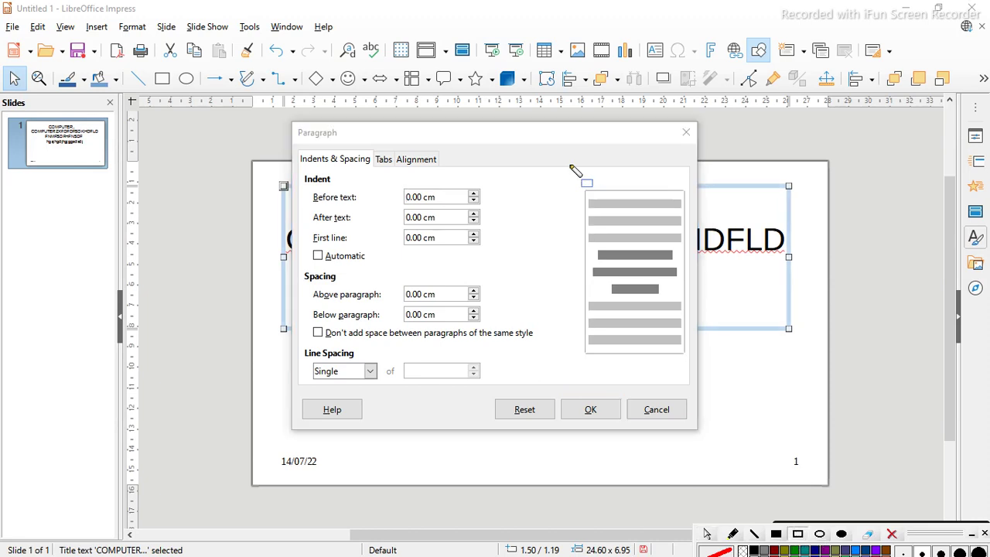
drag(569, 164, 612, 185)
drag(697, 241, 700, 379)
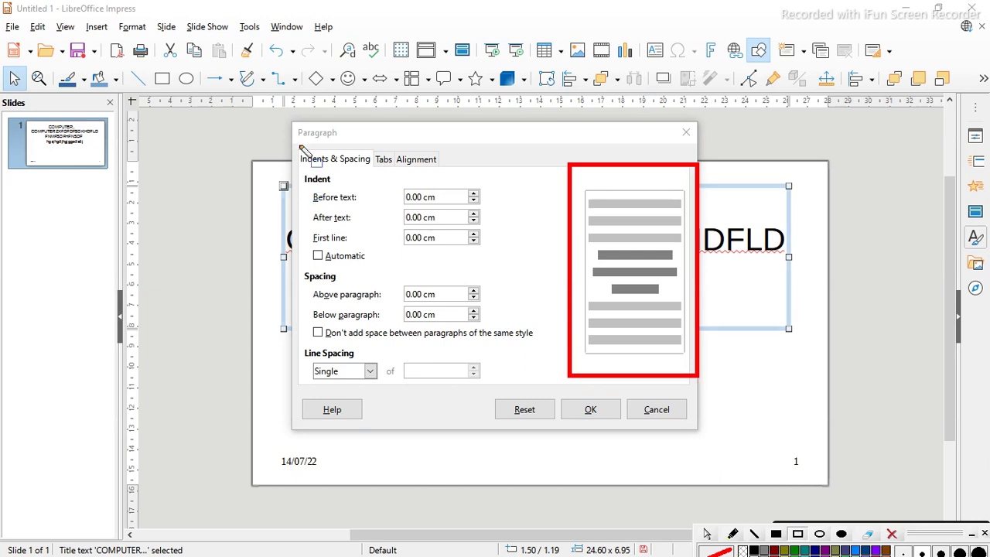
drag(301, 152, 454, 172)
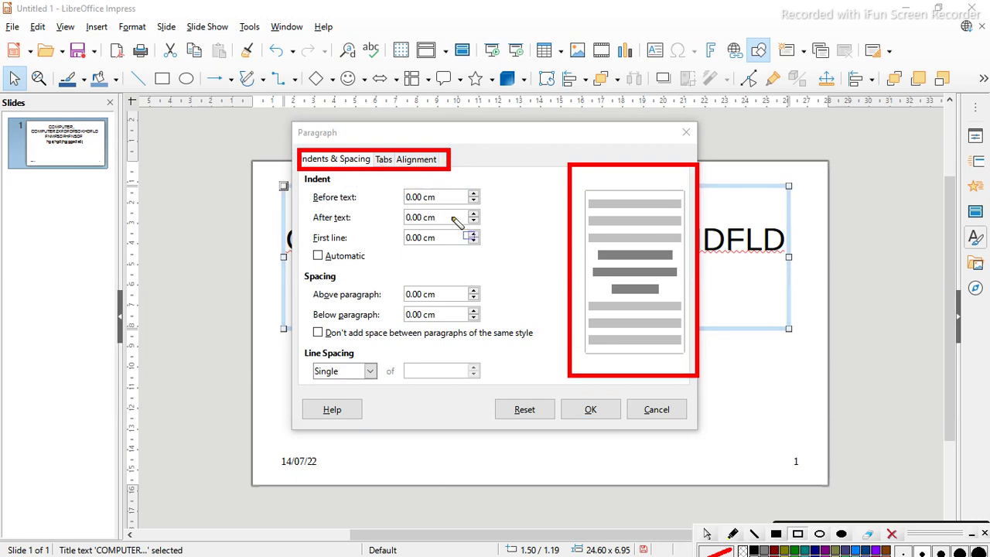
mouse_move(299, 177)
mouse_down()
mouse_move(376, 190)
mouse_move(377, 253)
mouse_up()
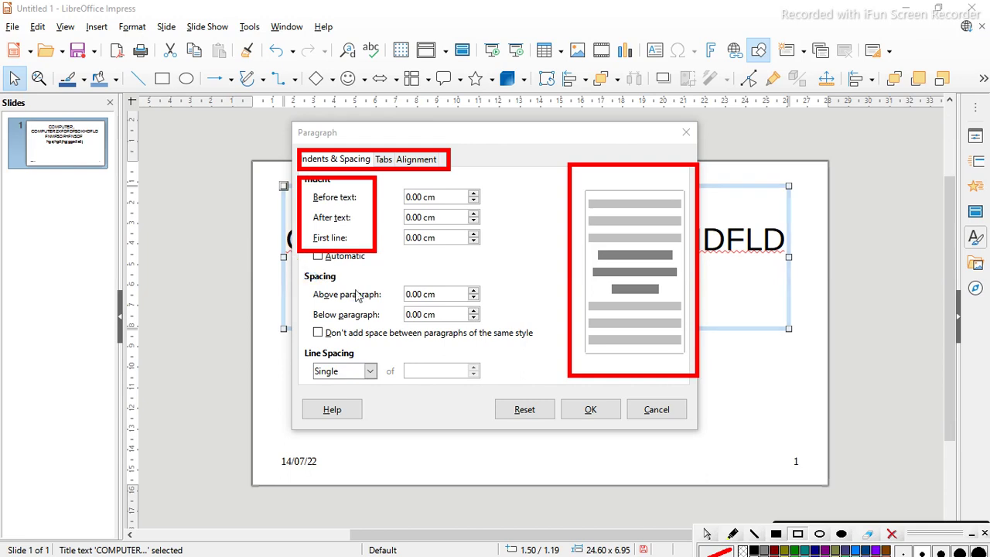
mouse_move(297, 264)
mouse_down()
mouse_move(369, 297)
mouse_move(393, 328)
mouse_up()
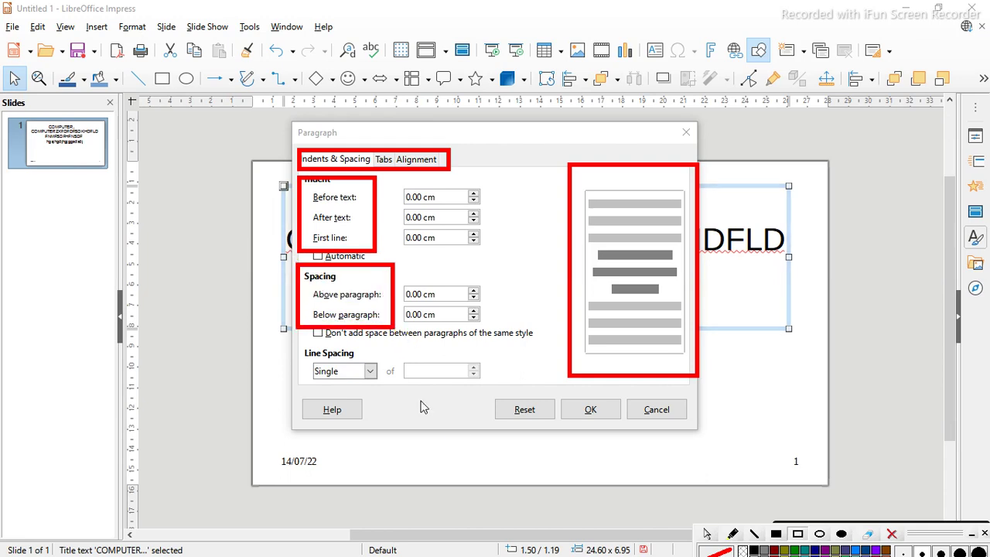
Step: Clear the red annotations and set the paragraph indents before and after the text to 0.50 cm each
click(893, 534)
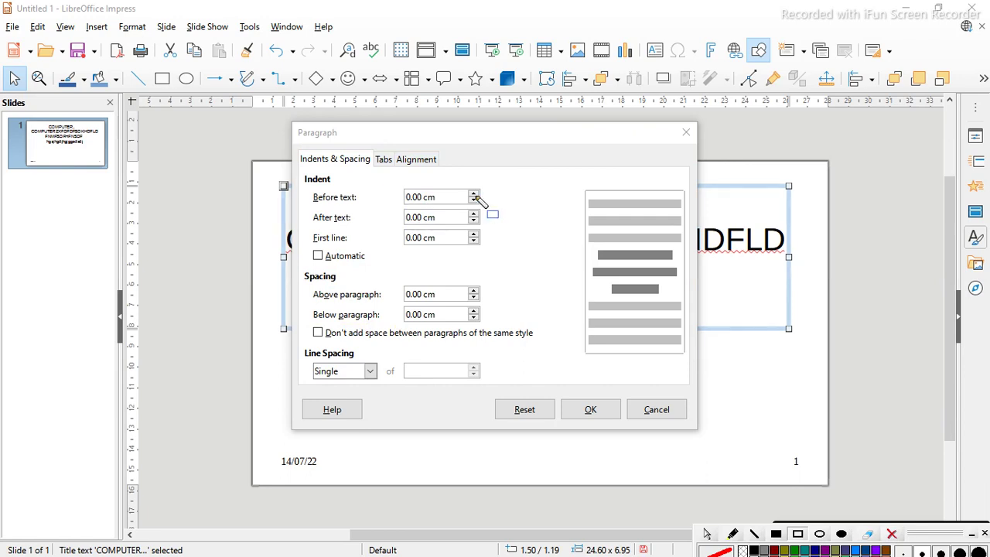
click(708, 534)
click(474, 194)
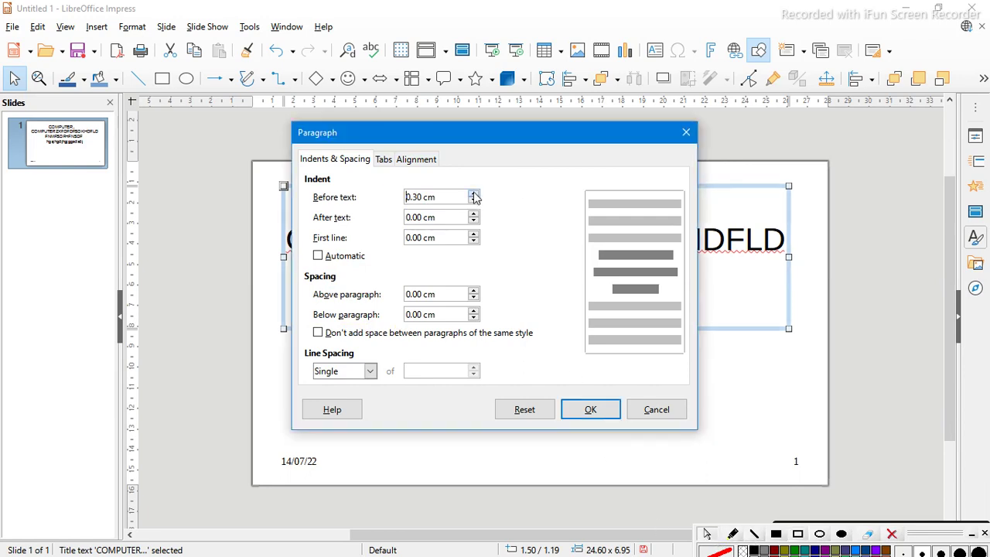
click(474, 193)
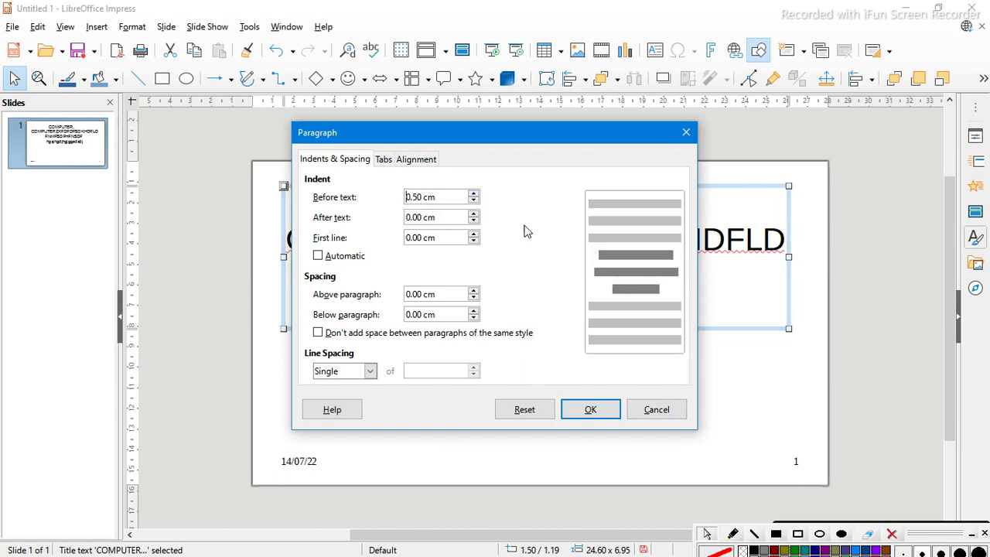
click(475, 214)
click(475, 215)
click(475, 215)
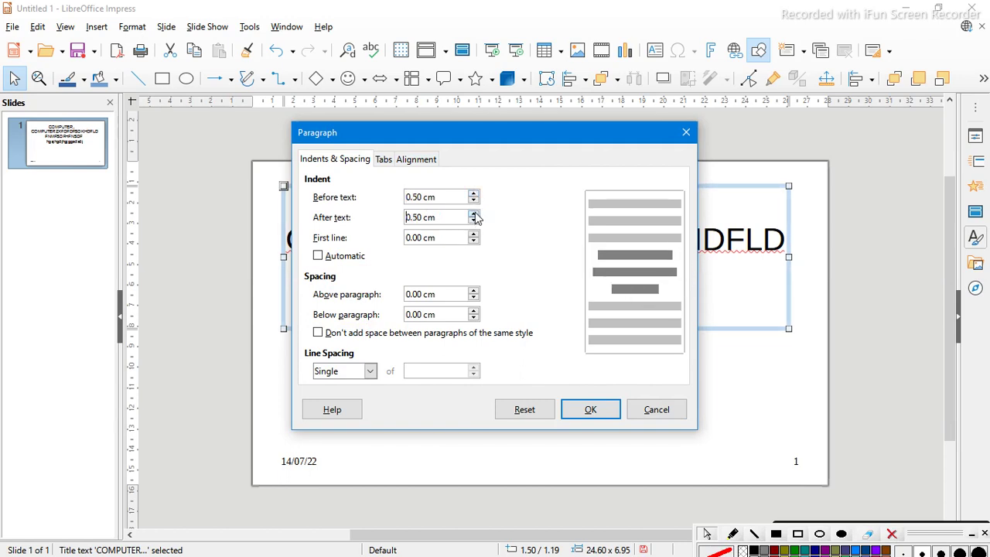
Step: Try a spacing of 0.80 cm above the paragraph, then lower it back to 0.00 cm
click(474, 292)
click(475, 292)
click(474, 292)
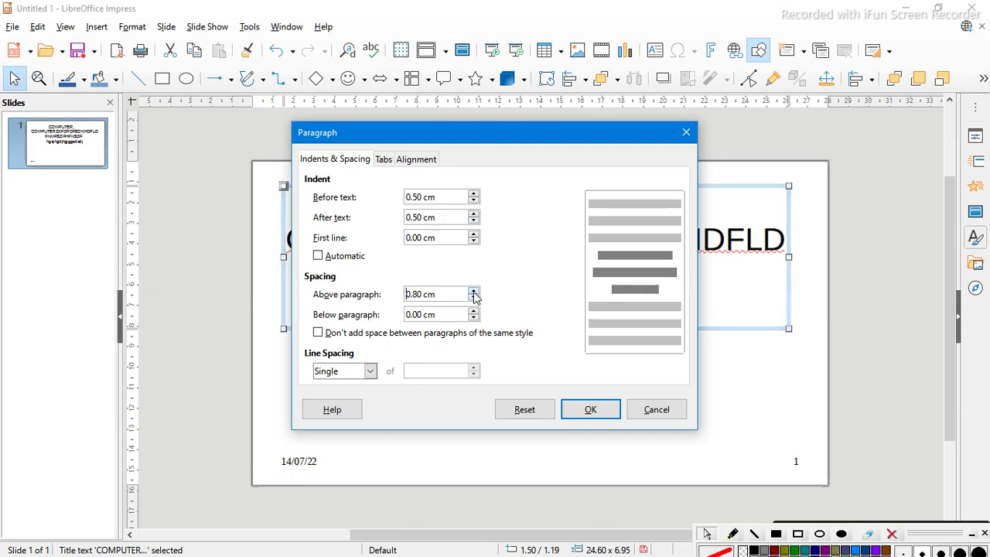
click(473, 299)
click(473, 298)
click(474, 299)
click(474, 298)
click(473, 298)
click(473, 298)
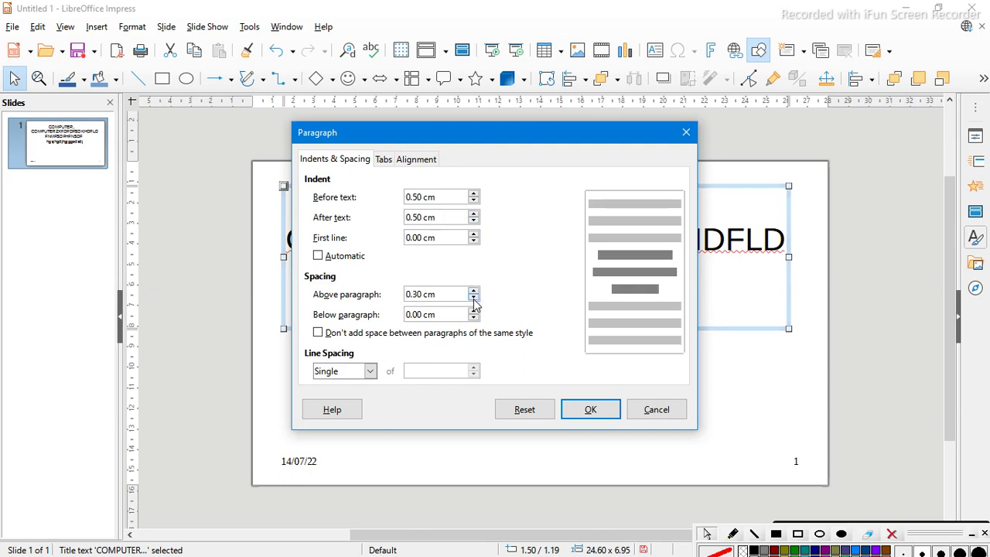
click(473, 299)
click(474, 299)
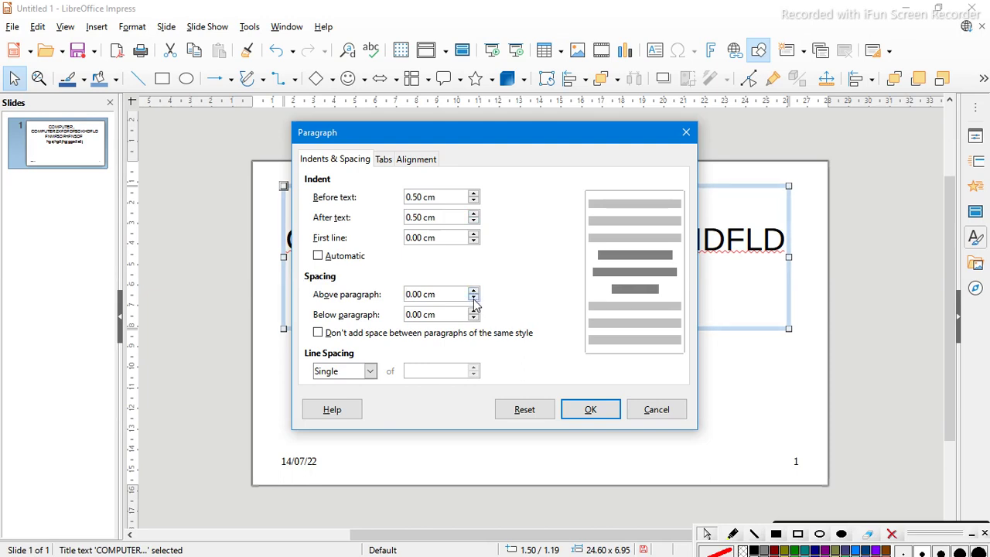
Step: Review the line spacing options, keep Single, and reduce the indents after and before the text
click(369, 373)
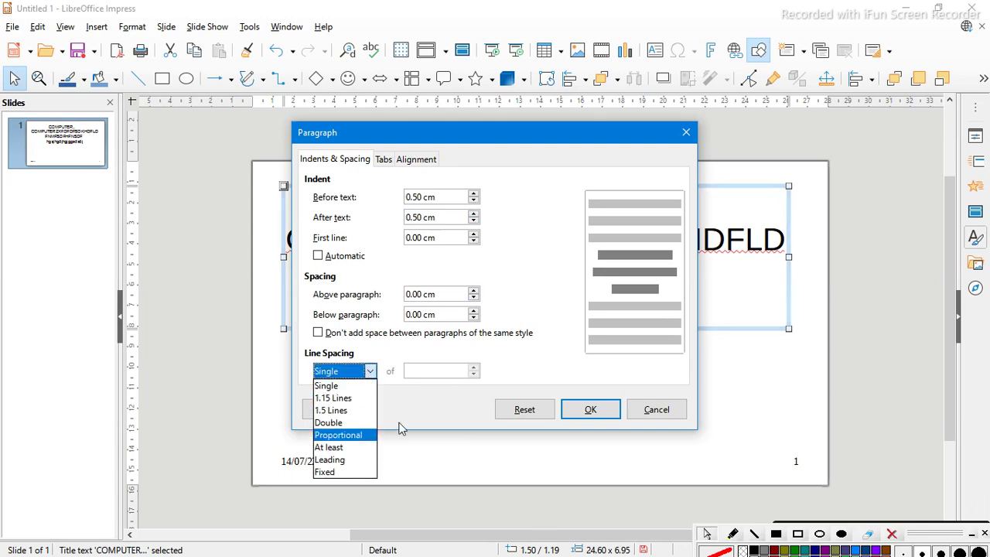
click(547, 260)
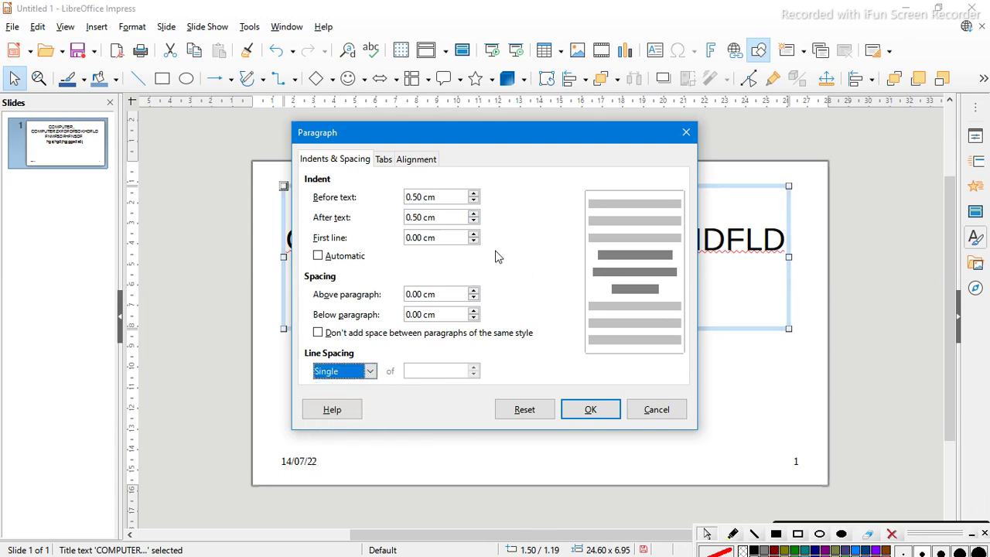
click(474, 221)
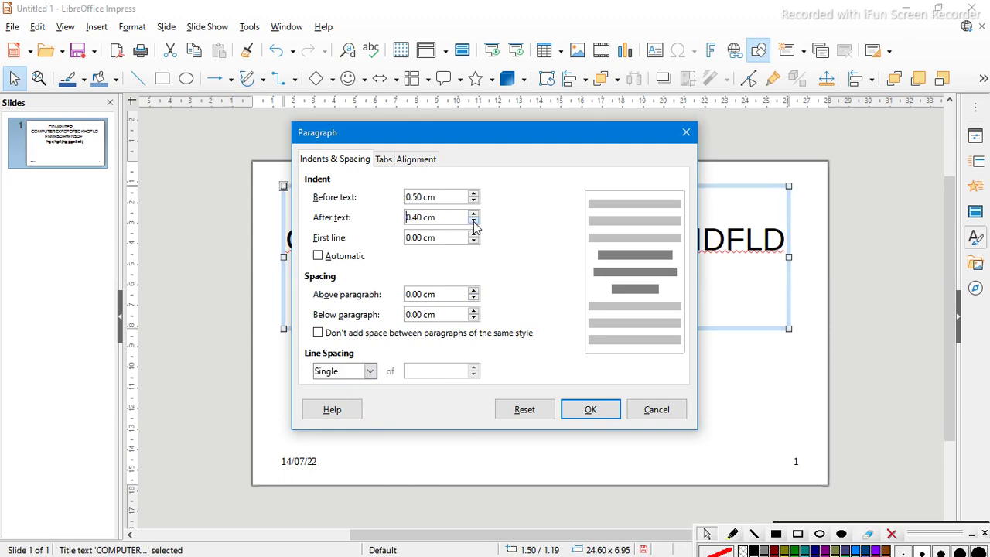
double_click(473, 221)
double_click(474, 221)
click(474, 201)
double_click(474, 201)
double_click(474, 201)
Step: View the paragraph's tab stop settings and outline the Left type and the four tab type symbols with red annotation rectangles
click(383, 159)
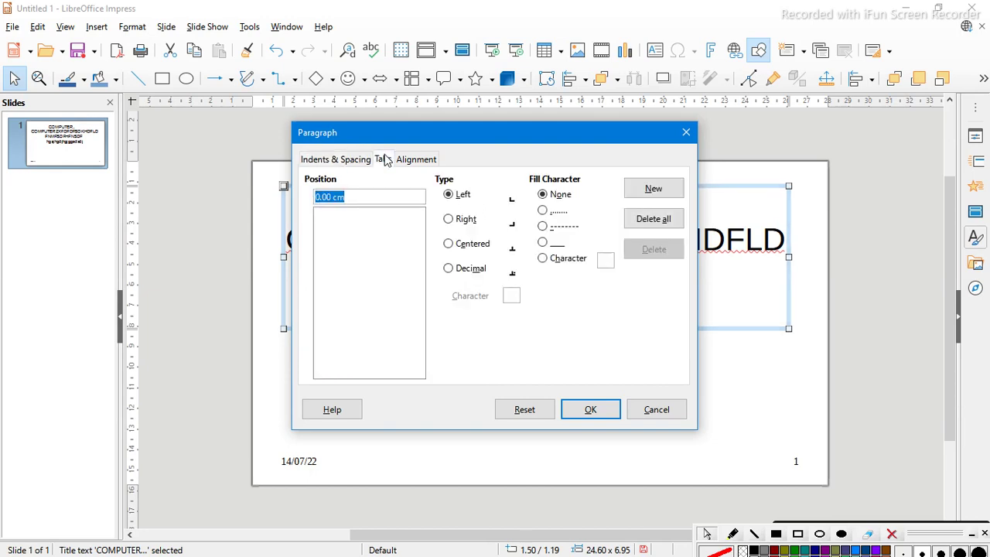
click(425, 161)
click(382, 159)
click(799, 535)
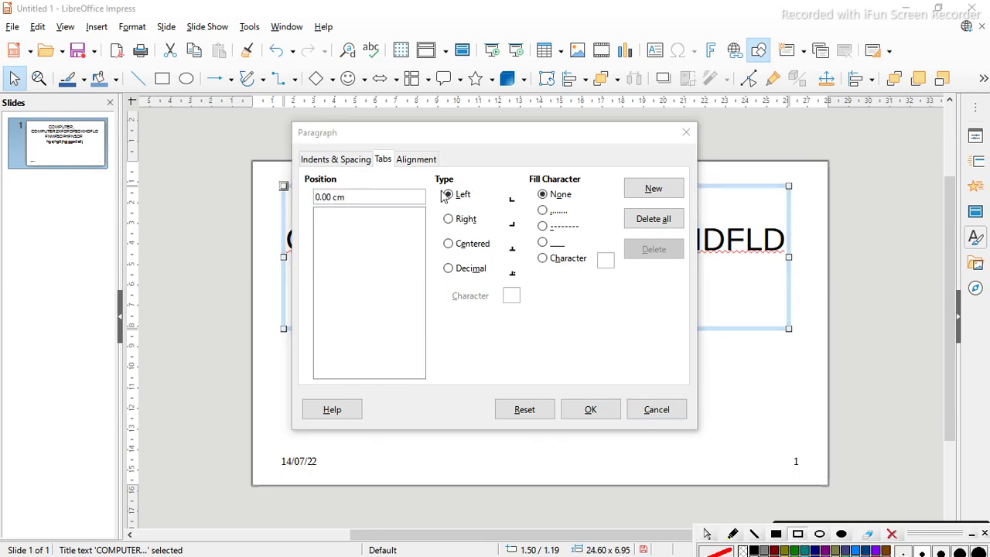
click(431, 167)
drag(476, 194, 526, 213)
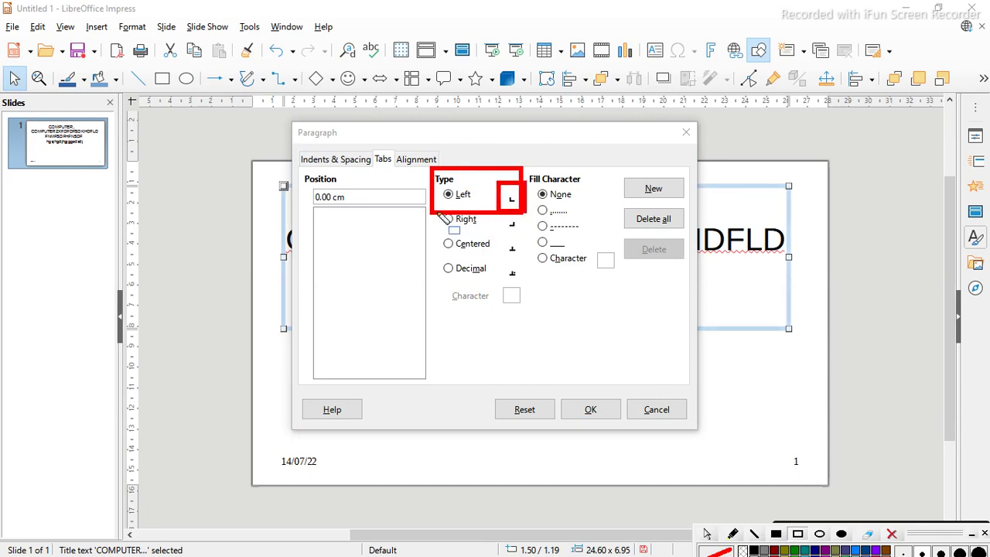
mouse_move(498, 206)
mouse_down()
mouse_move(529, 238)
mouse_move(530, 283)
mouse_up()
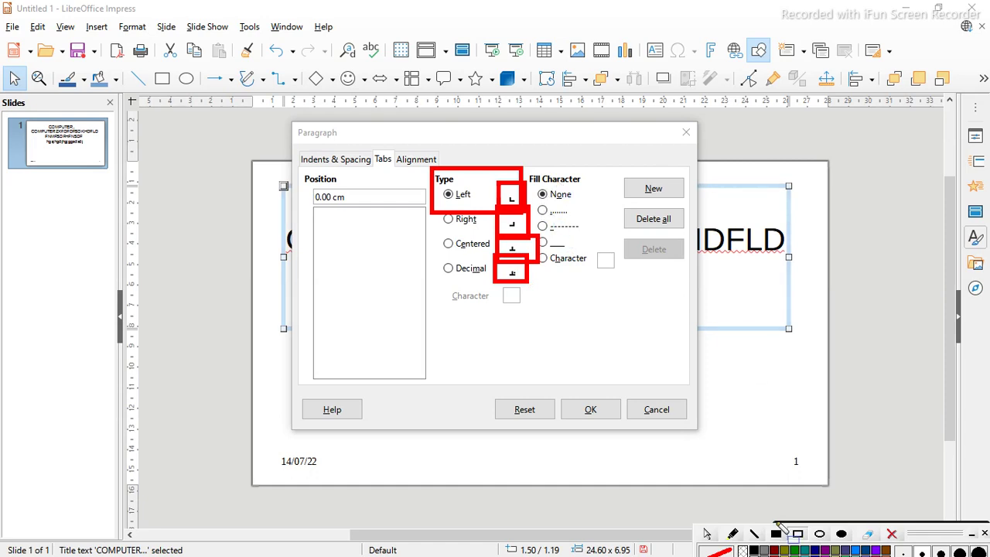
Step: Try the dotted and dashed fill characters for the tab stops, cancel the paragraph settings, and clear the red annotations
click(707, 534)
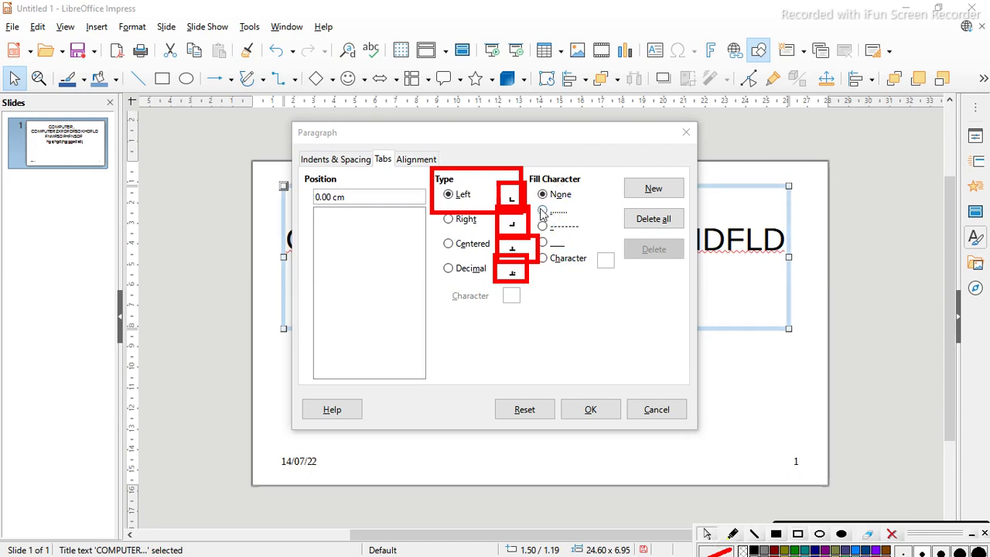
click(544, 210)
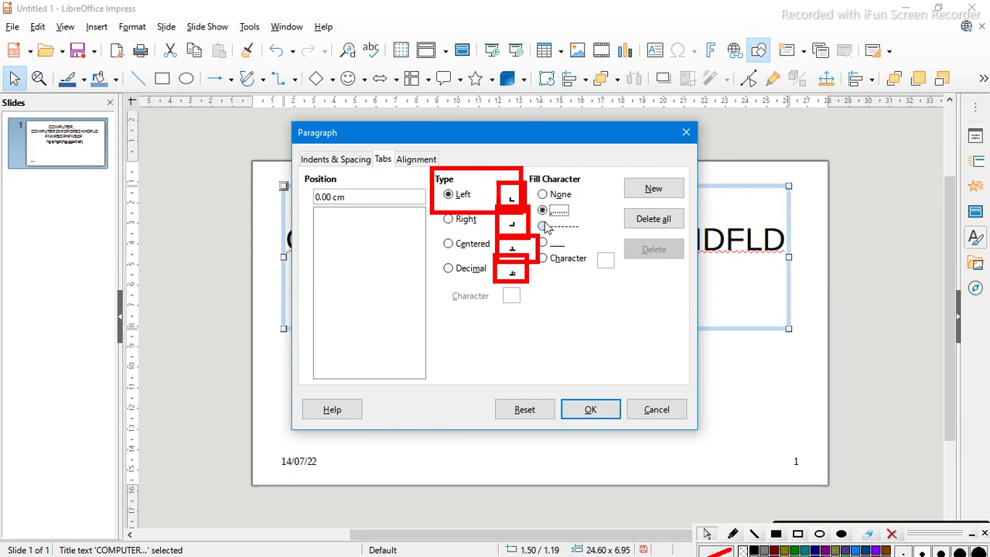
click(543, 225)
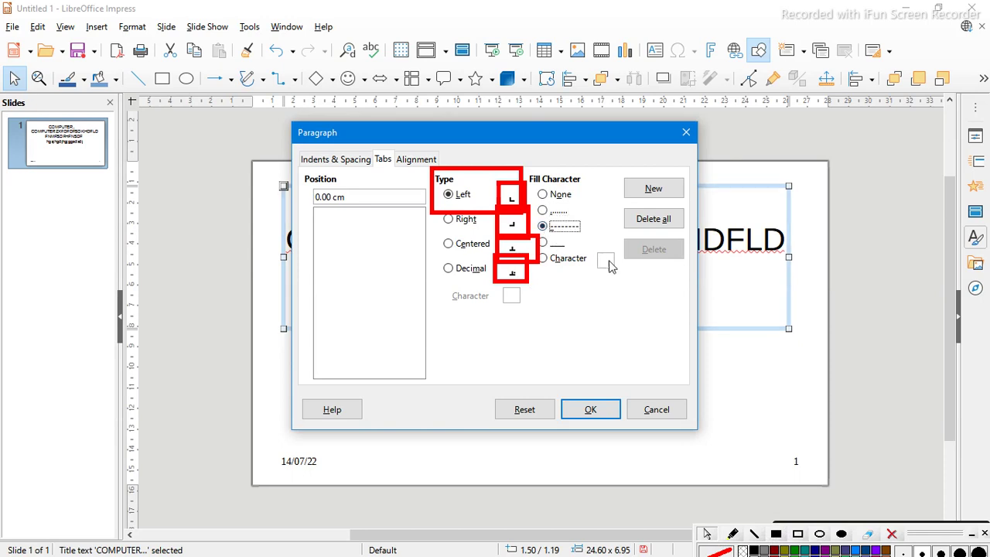
click(667, 418)
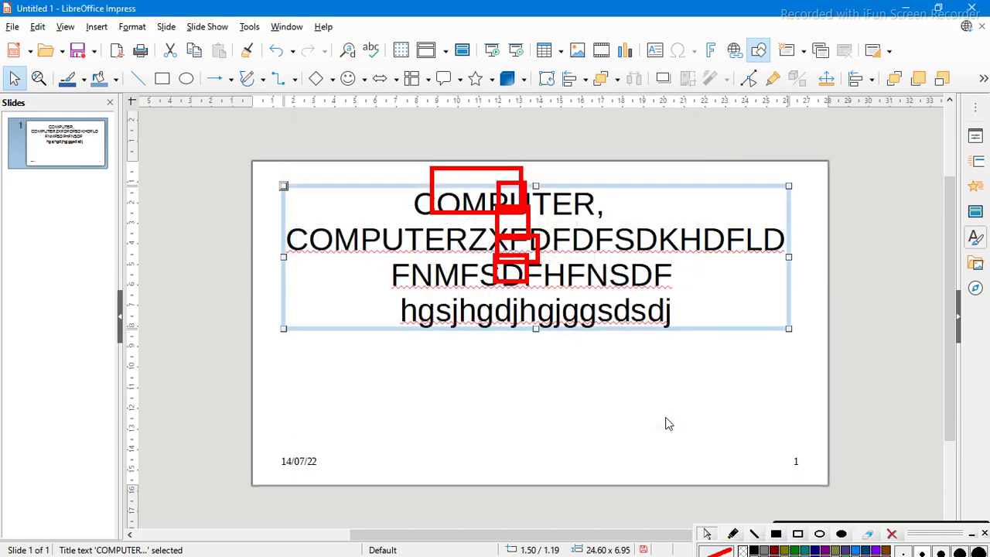
click(892, 534)
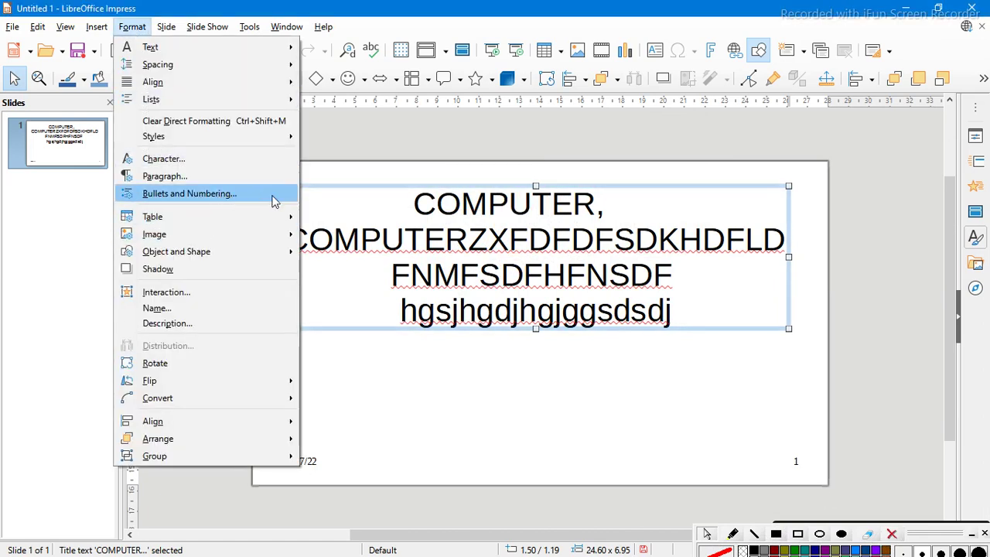
Step: Open the Bullets and Numbering dialog for the title and shift the dialog slightly down and to the right
mouse_move(219, 98)
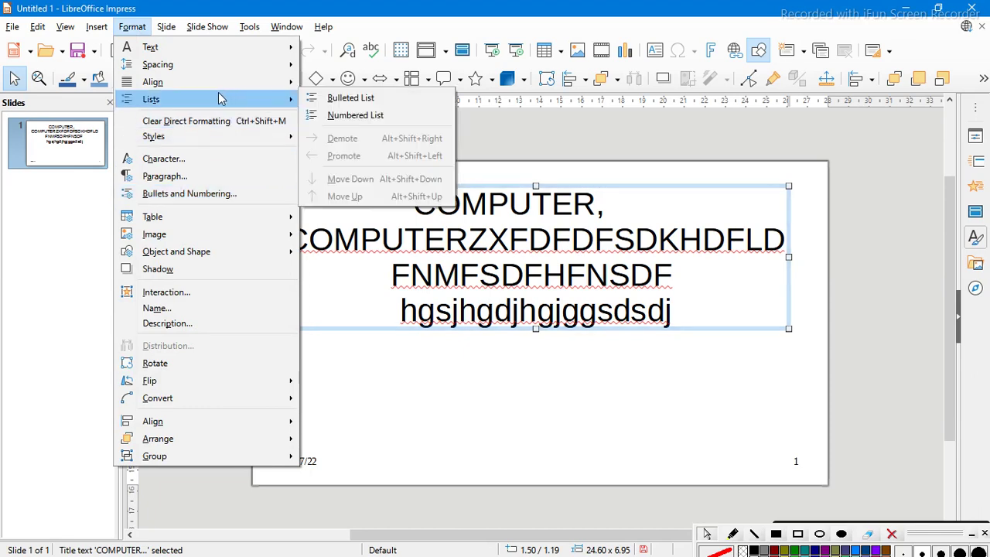
click(199, 193)
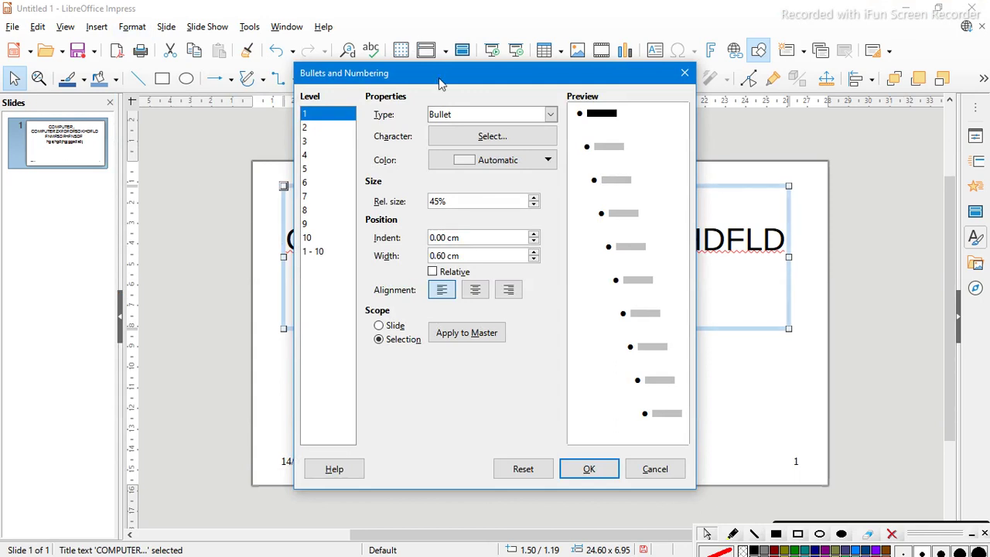
drag(439, 83, 456, 98)
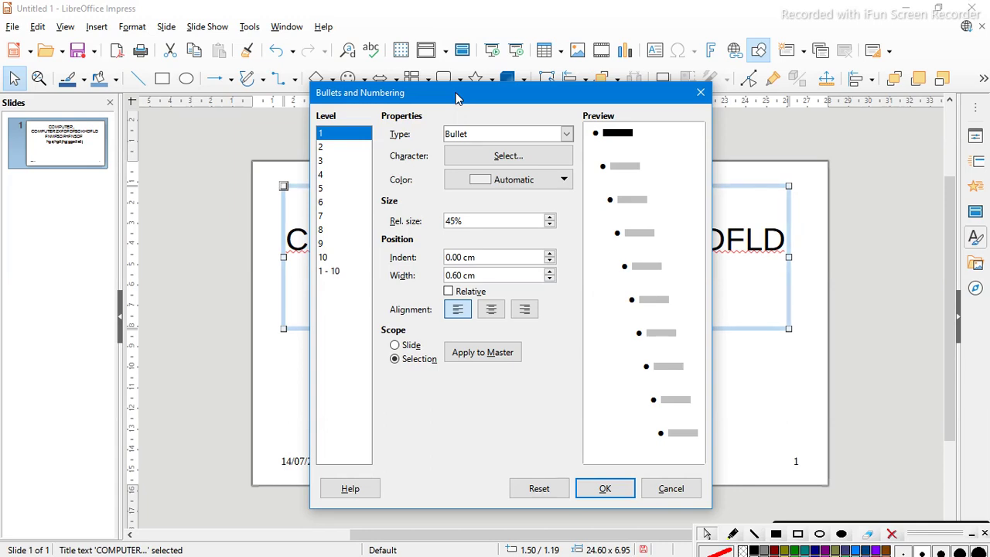
Step: Set the title's level 1 bullet character to the heavy check mark in OpenSymbol, make it black, and apply the settings
click(549, 165)
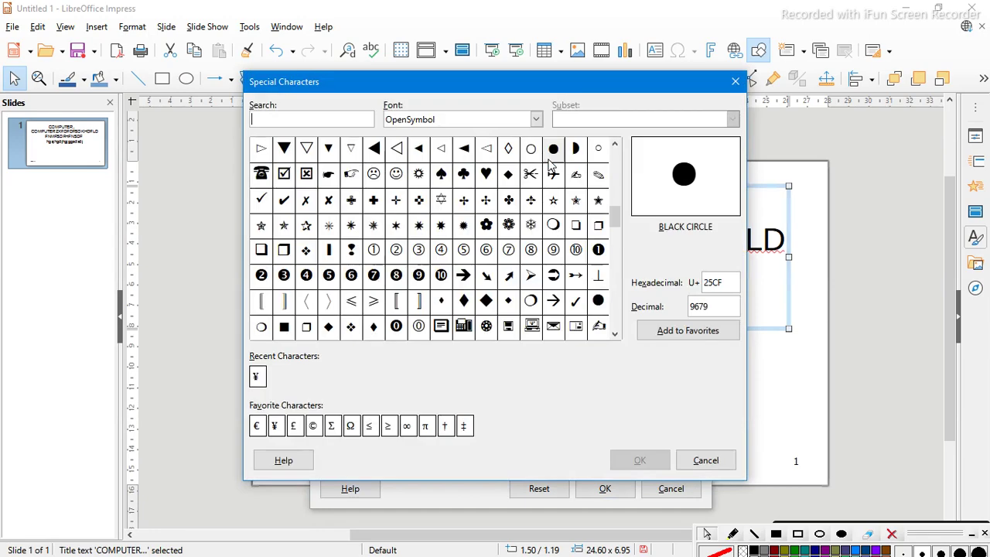
drag(420, 84, 205, 120)
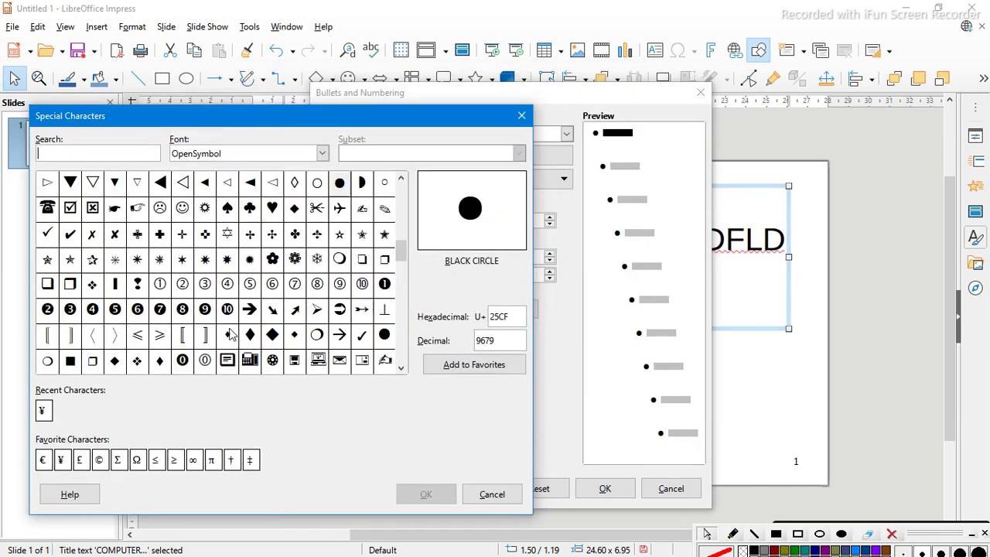
click(71, 235)
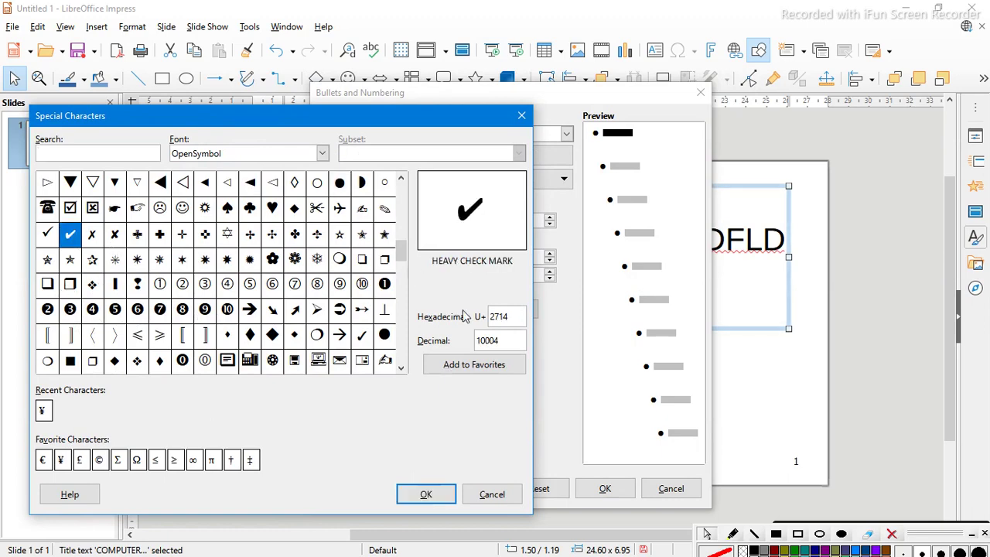
click(426, 497)
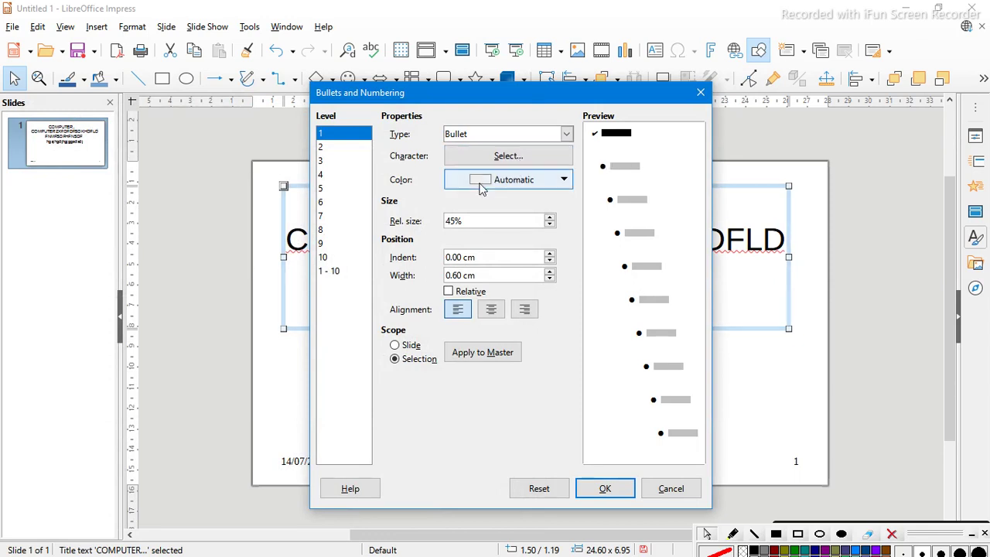
click(532, 181)
click(529, 275)
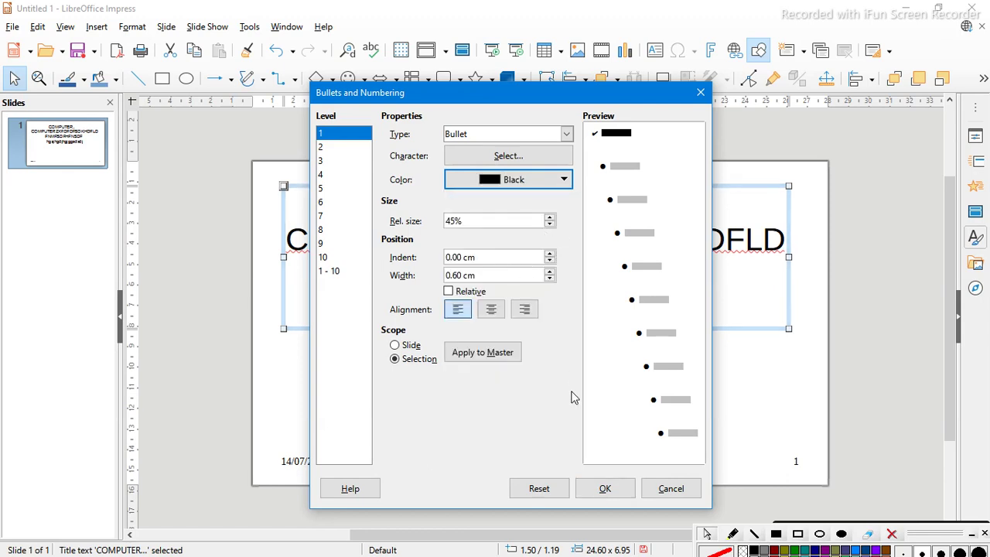
click(610, 490)
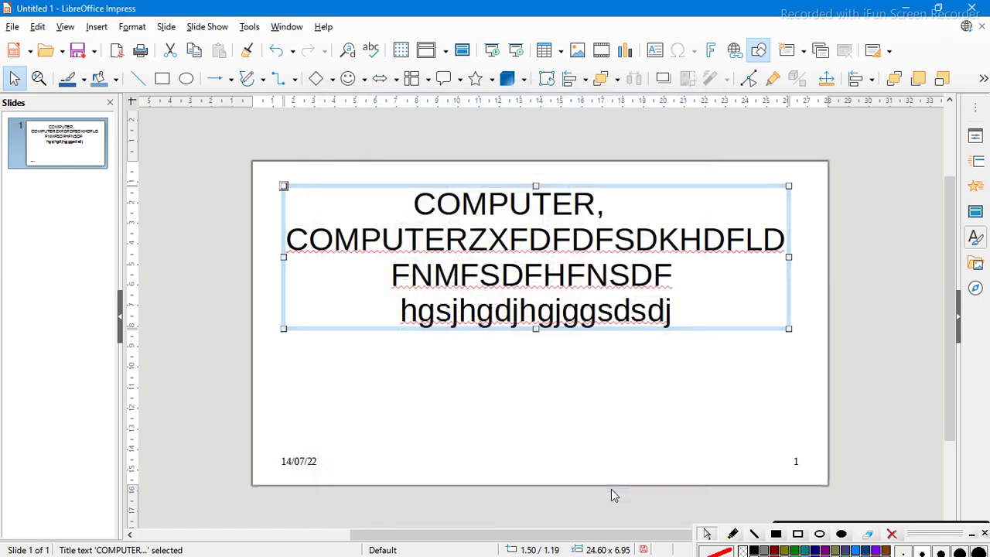
Step: Add "mb" after a space to the last line of the title text and start a new line below it
click(690, 317)
double_click(691, 317)
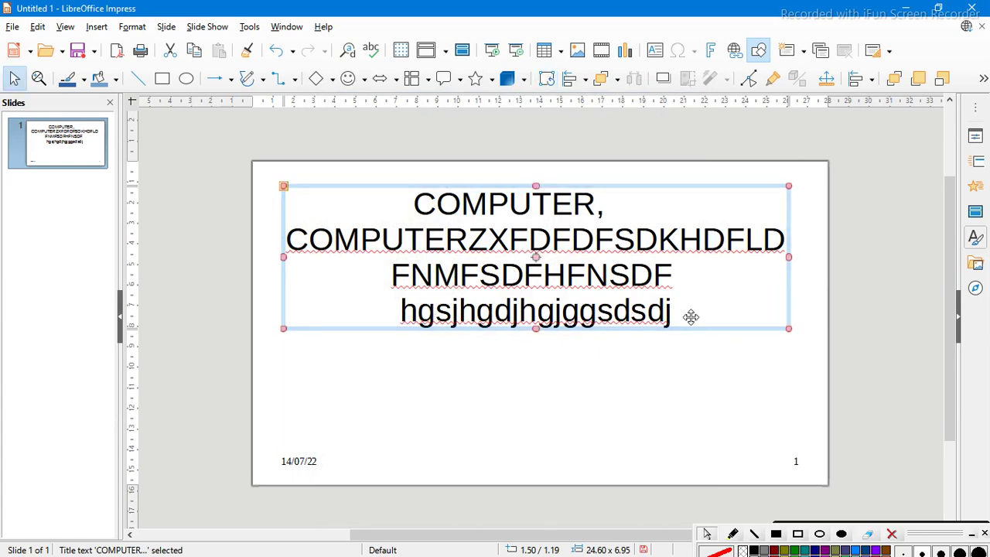
text(mb)
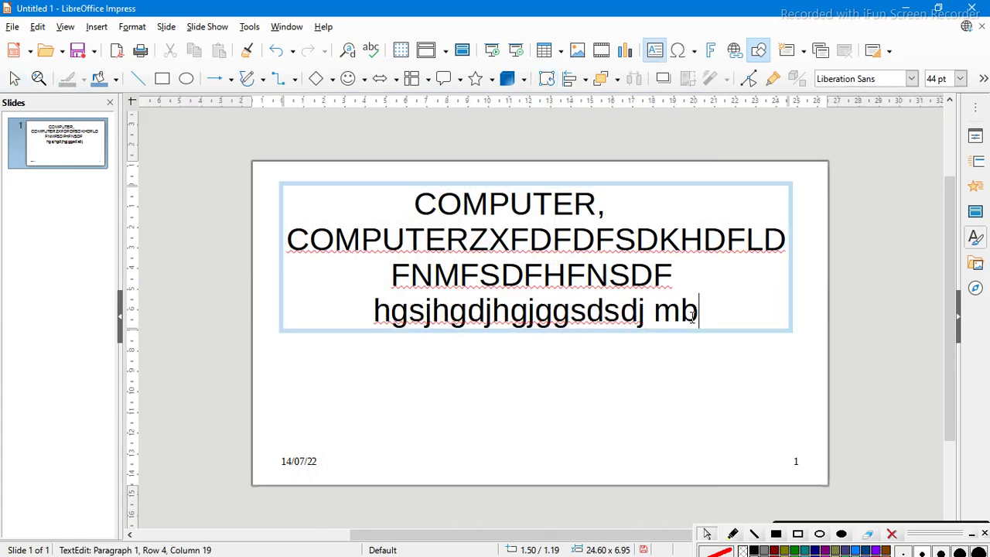
key(Return)
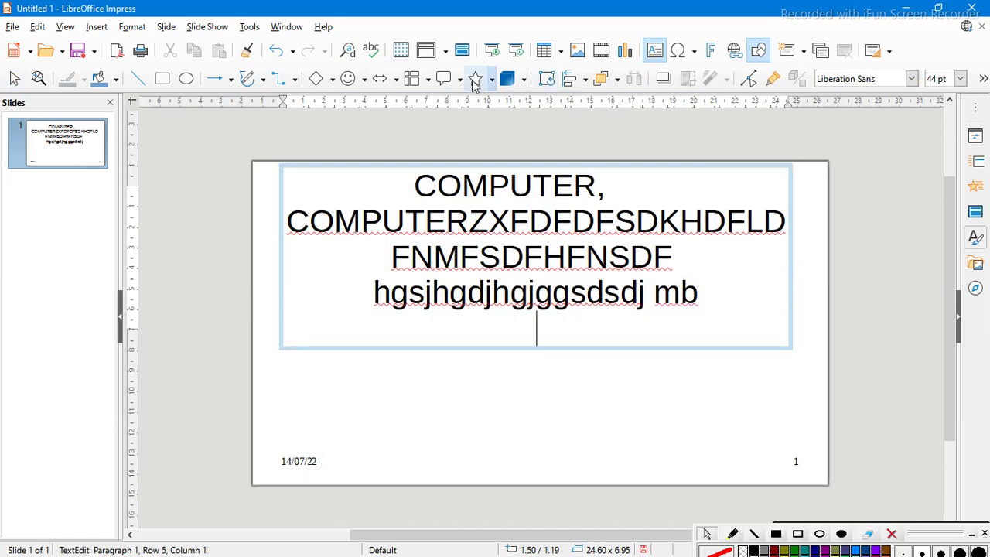
Step: Turn the title text into a bulleted list and enter "dfsdv" on the new line, followed by another empty line
click(141, 28)
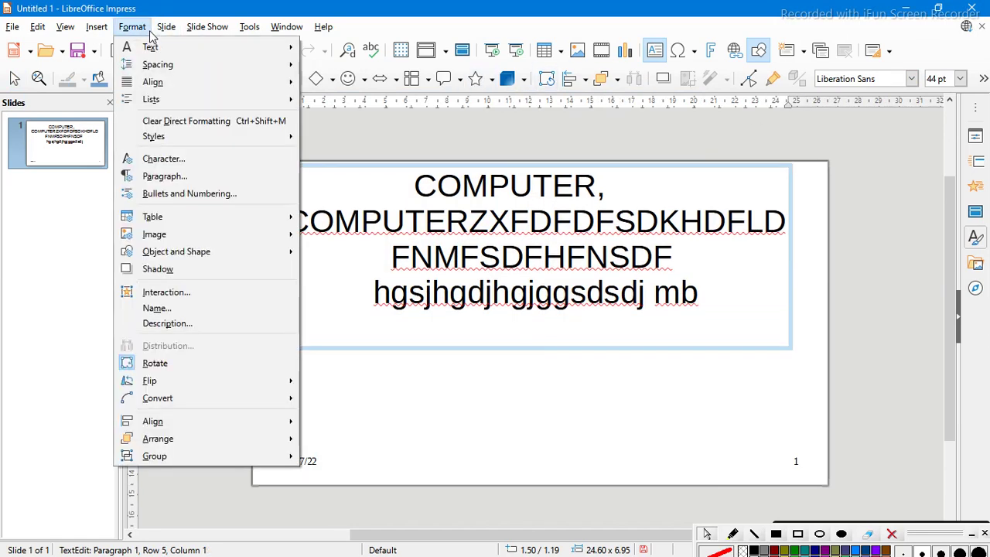
mouse_move(195, 100)
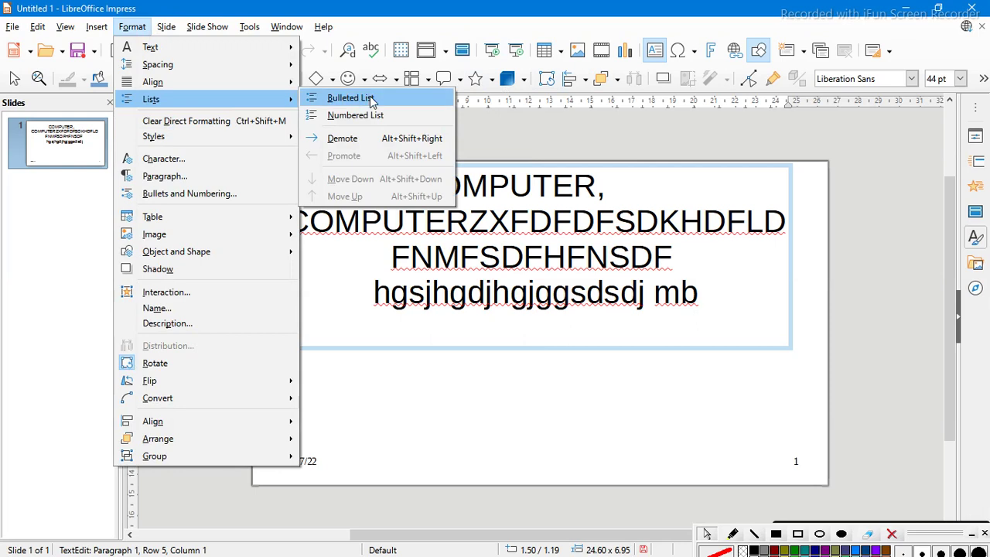
click(371, 101)
text(df)
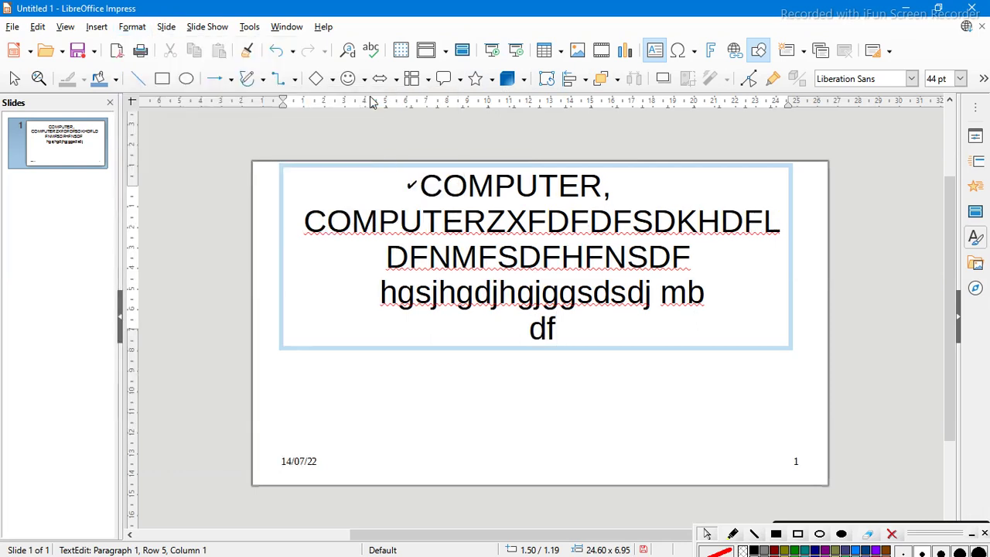
text(sdv)
key(Return)
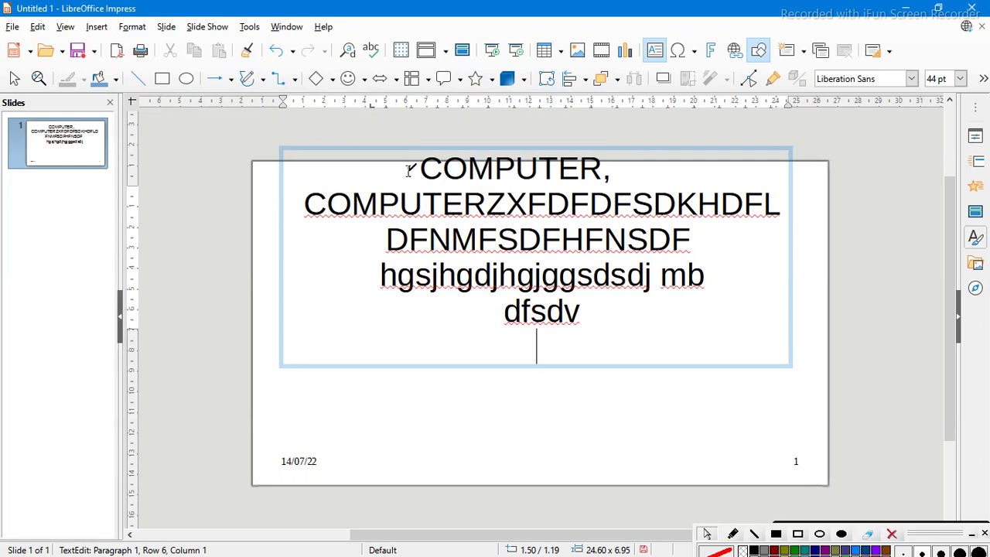
Step: Finish editing the title text and outline its check mark bullet with a red annotation rectangle
key(ctrl+a)
key(Escape)
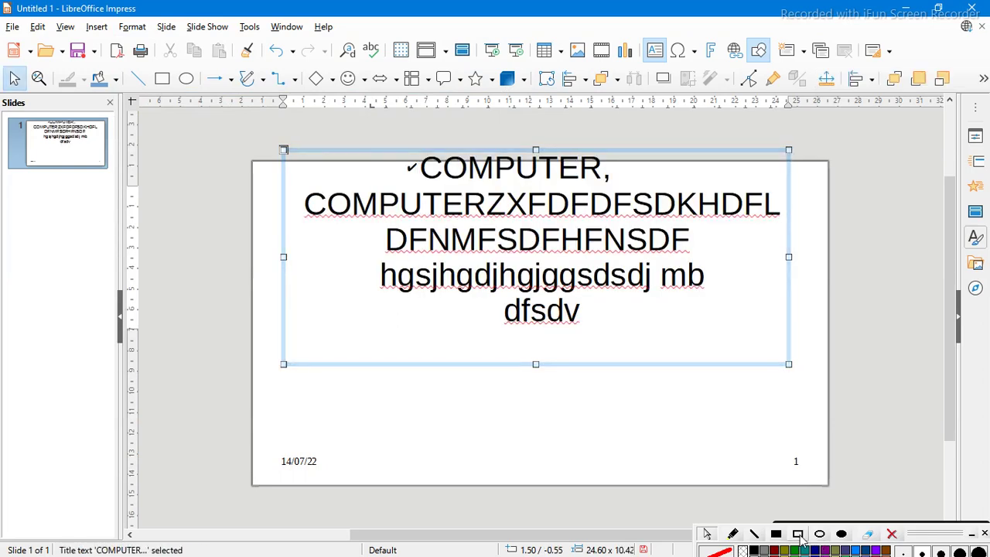
click(798, 534)
drag(387, 147, 424, 179)
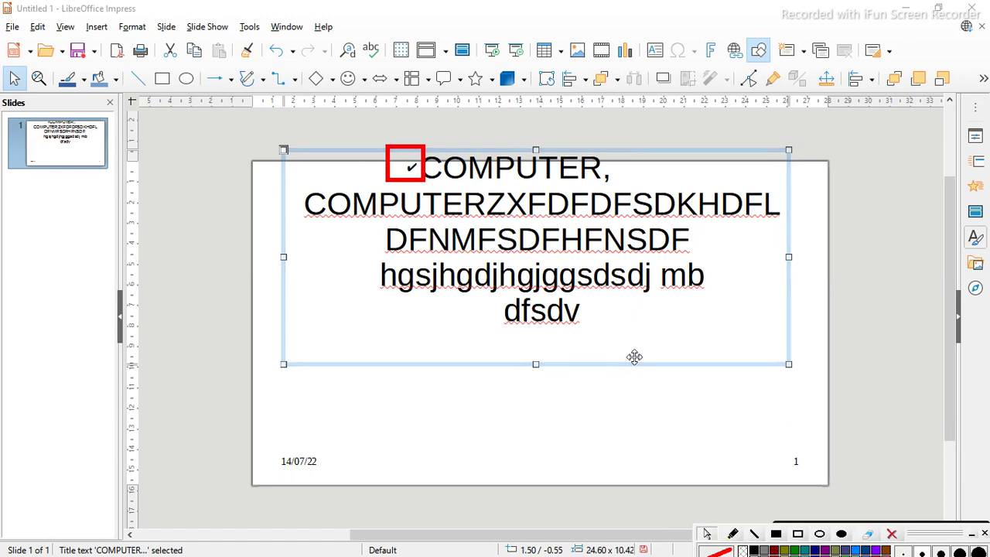
Step: Open the title's Bullets and Numbering settings, clear the red annotation, and review levels 5, 2 and 1 and the bullet character selection
click(133, 28)
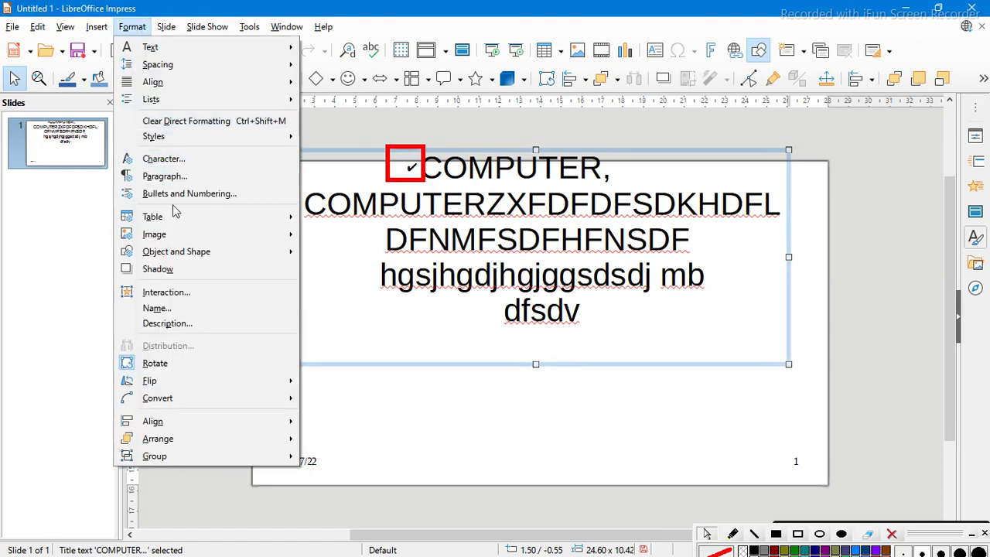
click(203, 194)
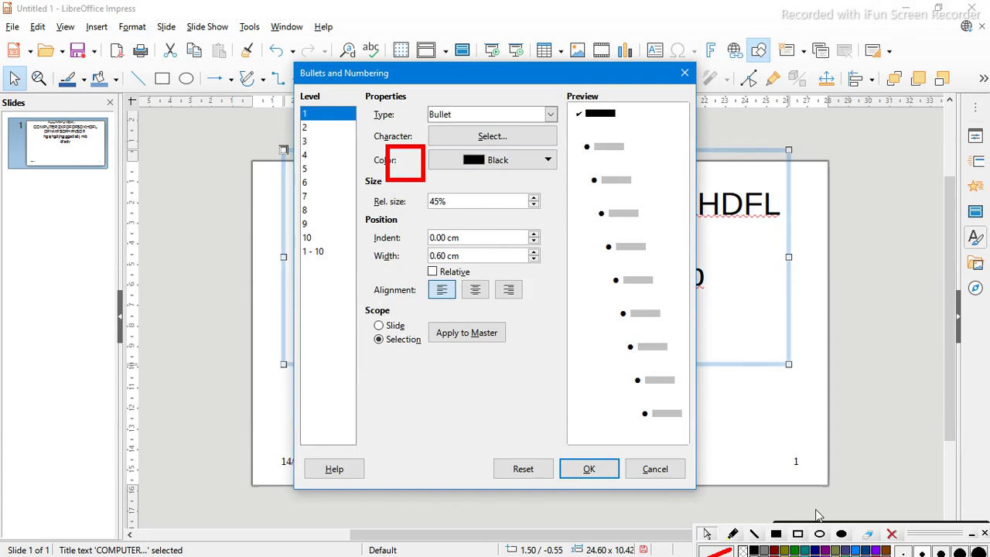
click(892, 535)
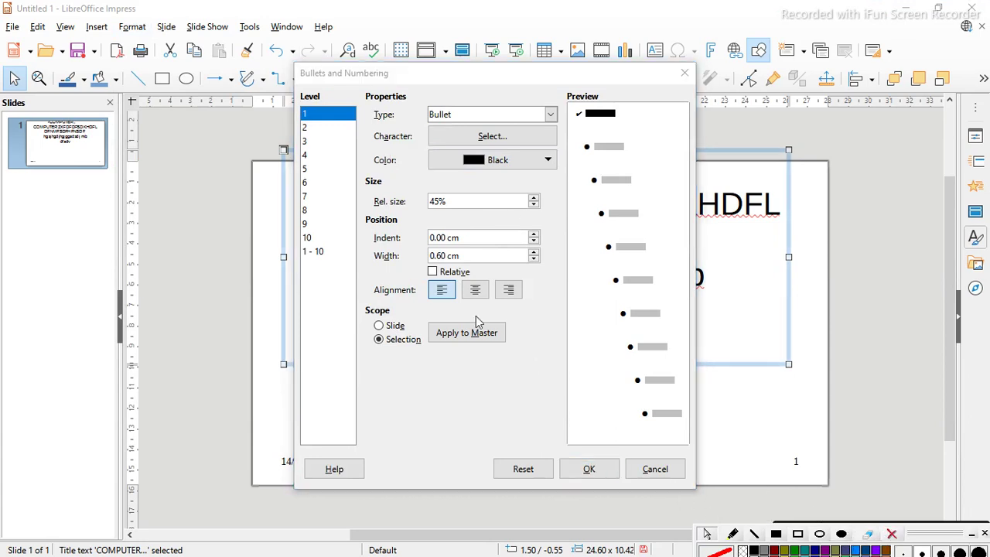
click(308, 175)
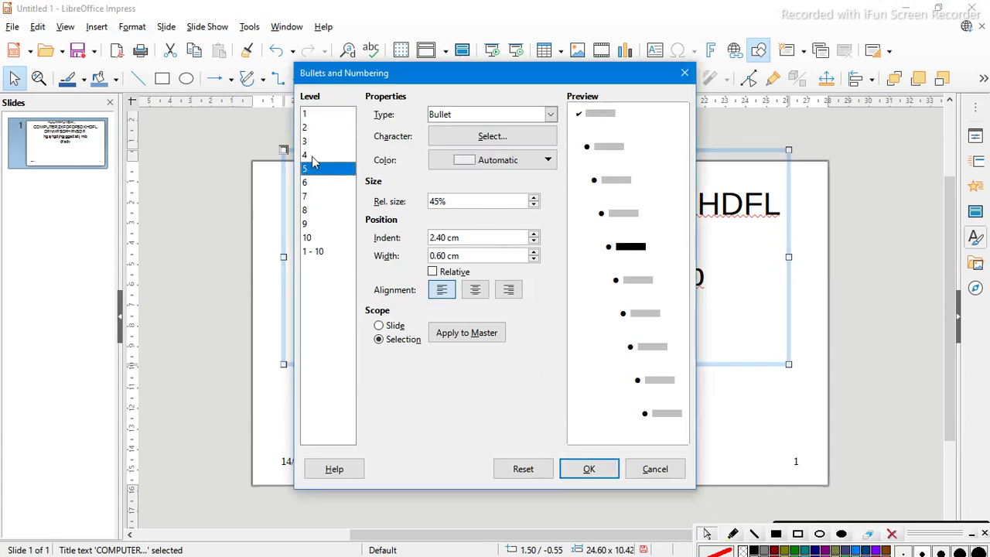
click(310, 127)
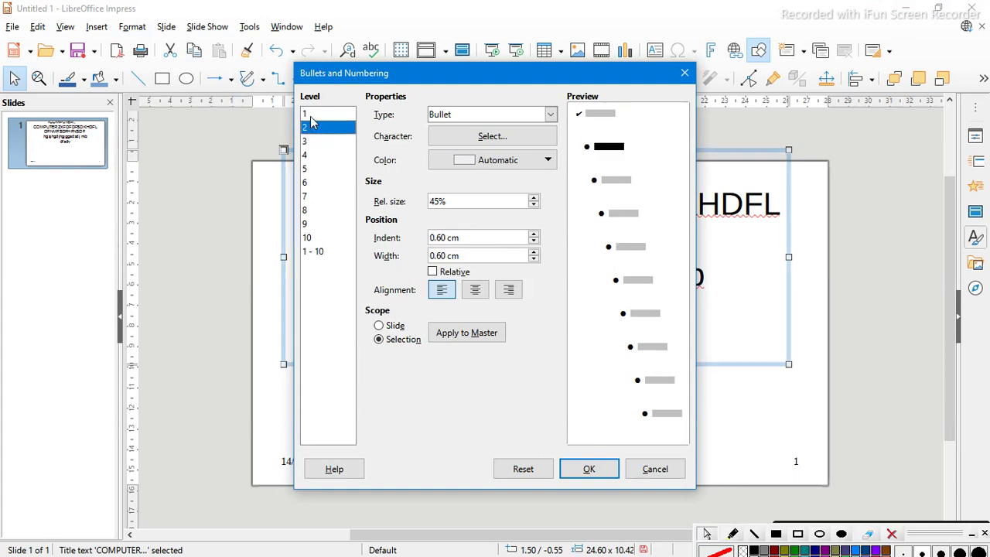
click(310, 115)
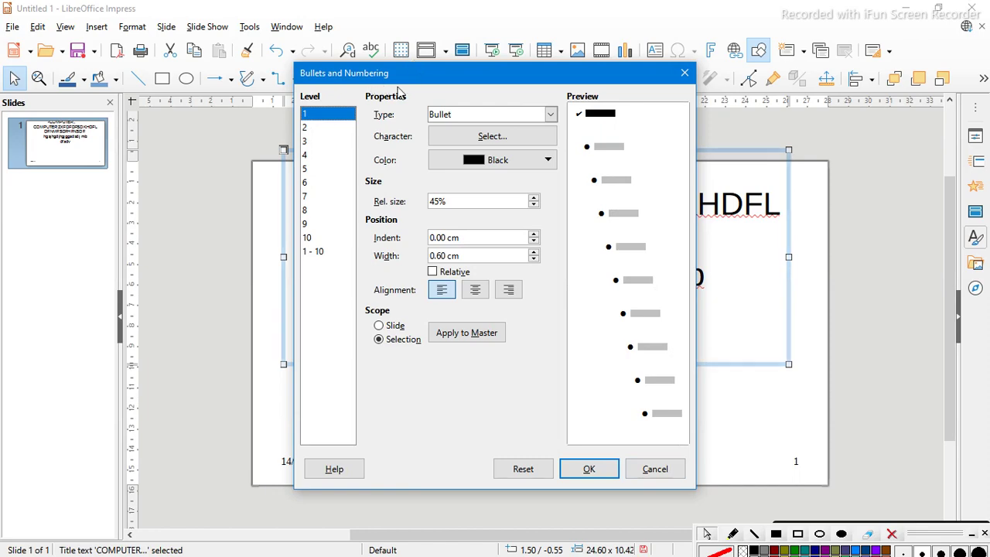
click(489, 133)
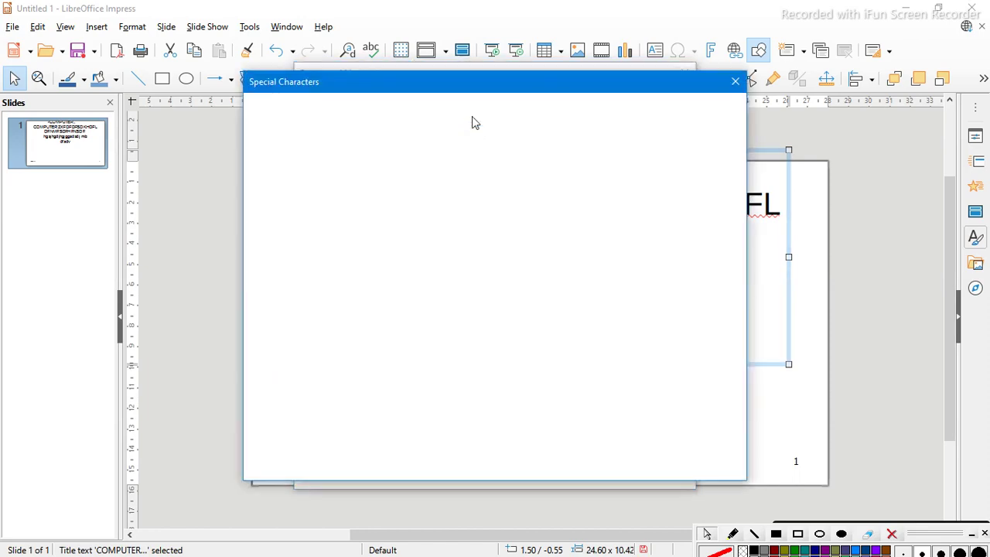
click(735, 81)
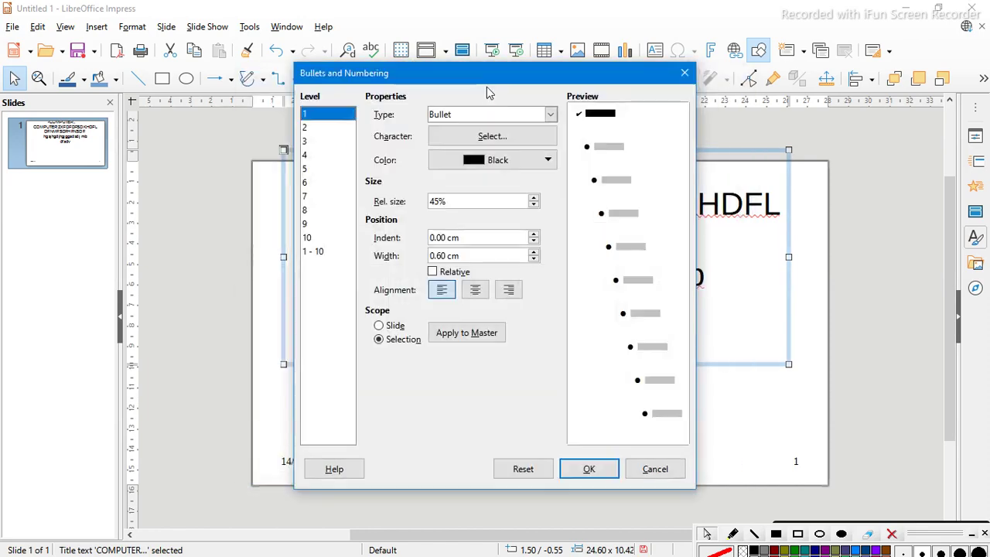
Step: Try the lowercase Bulgarian numbering, apply the 001, 002, 003 type at level 1, and move the title box down to position 2.40 / 3.00
click(469, 124)
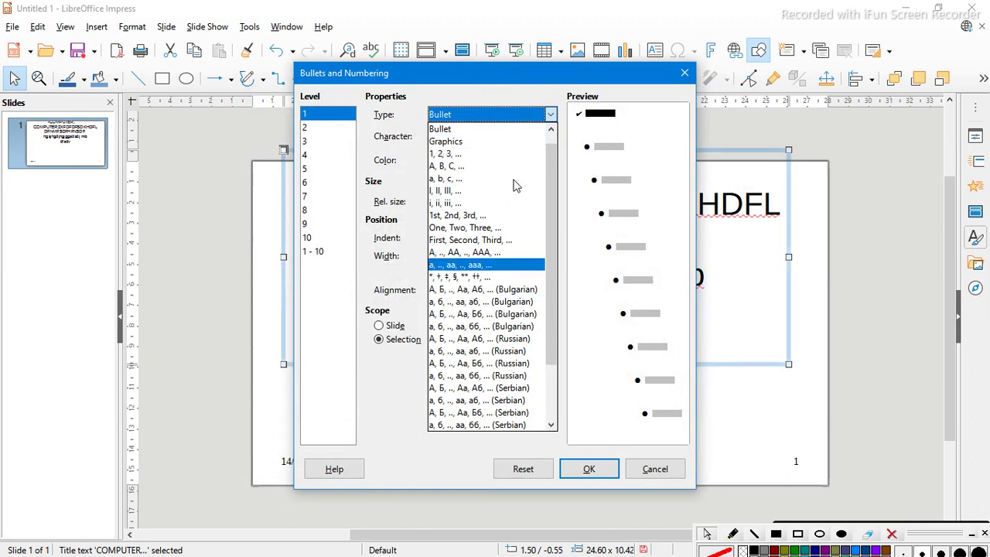
click(500, 306)
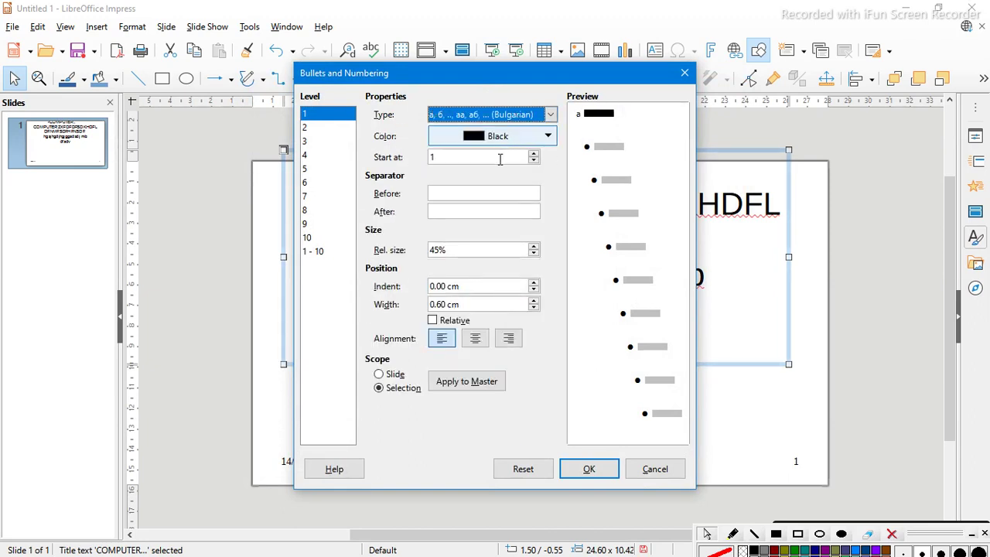
click(550, 116)
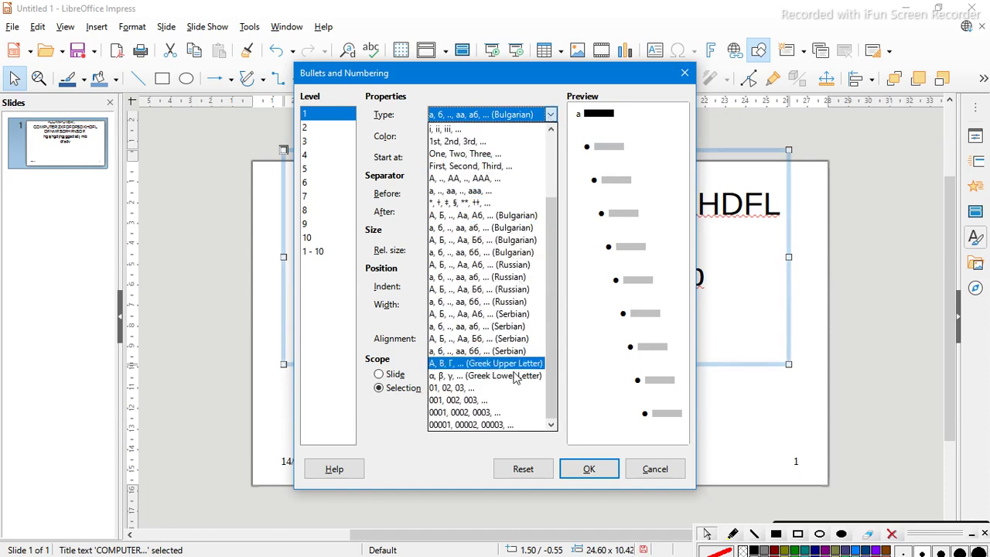
click(477, 401)
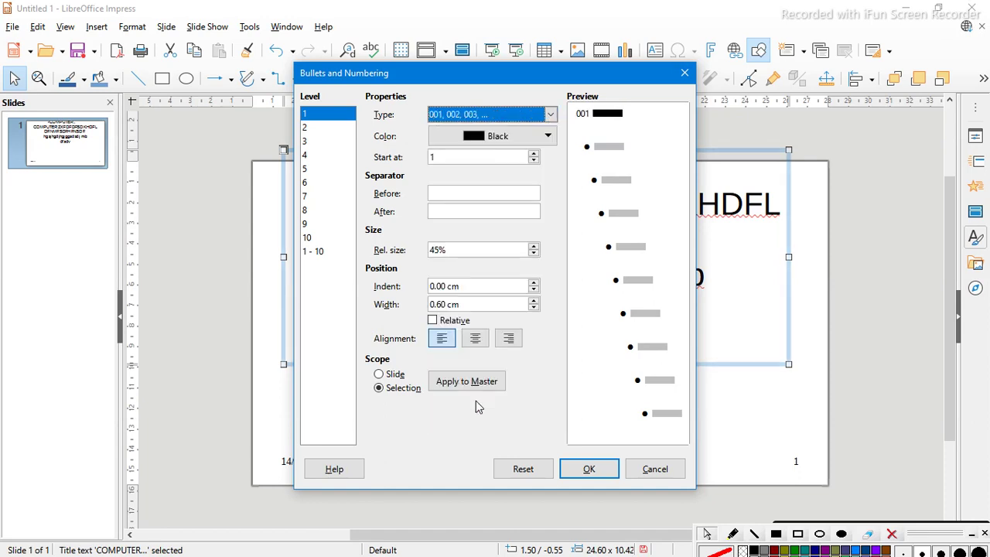
click(610, 475)
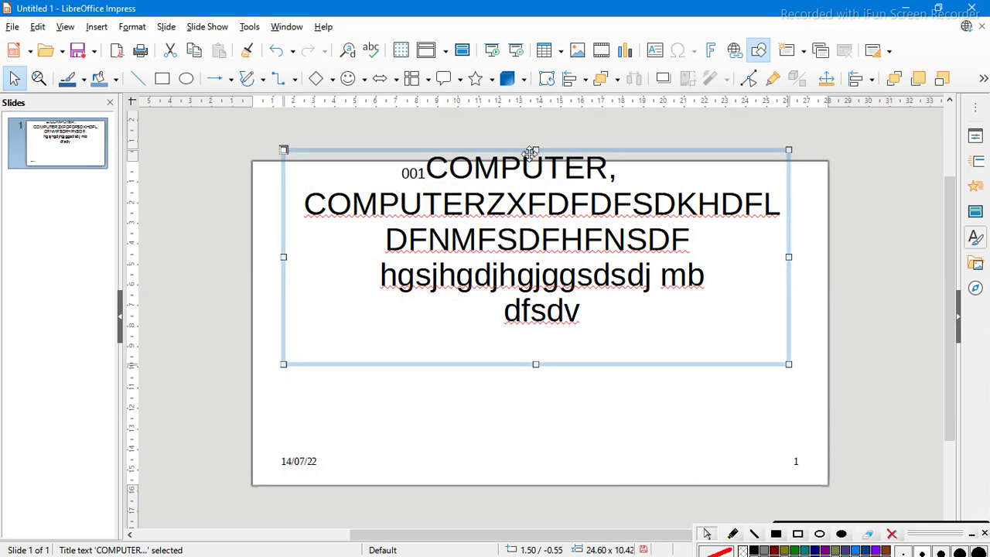
drag(530, 152, 546, 225)
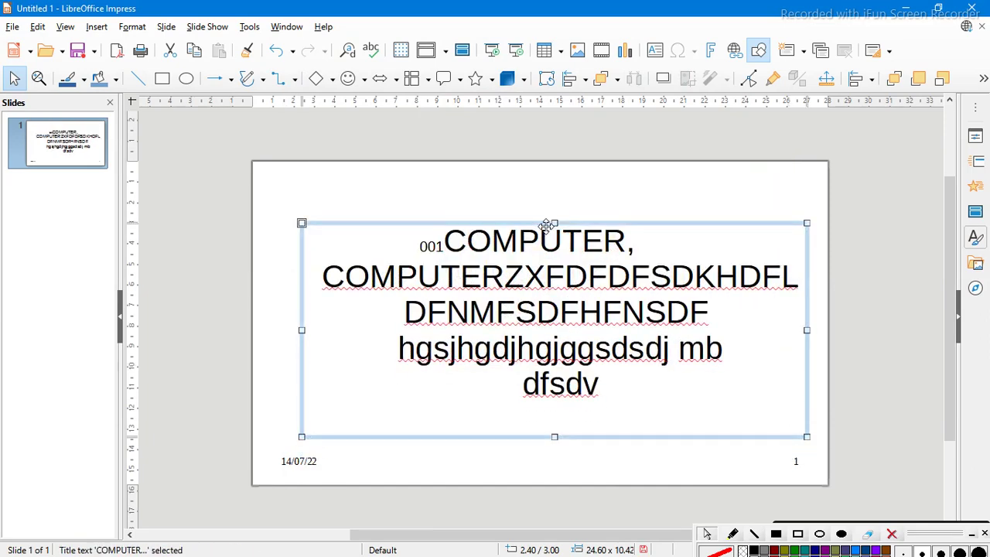
Step: Review the table formatting commands with the title box selected and deselected, and look over the image formatting commands
click(130, 28)
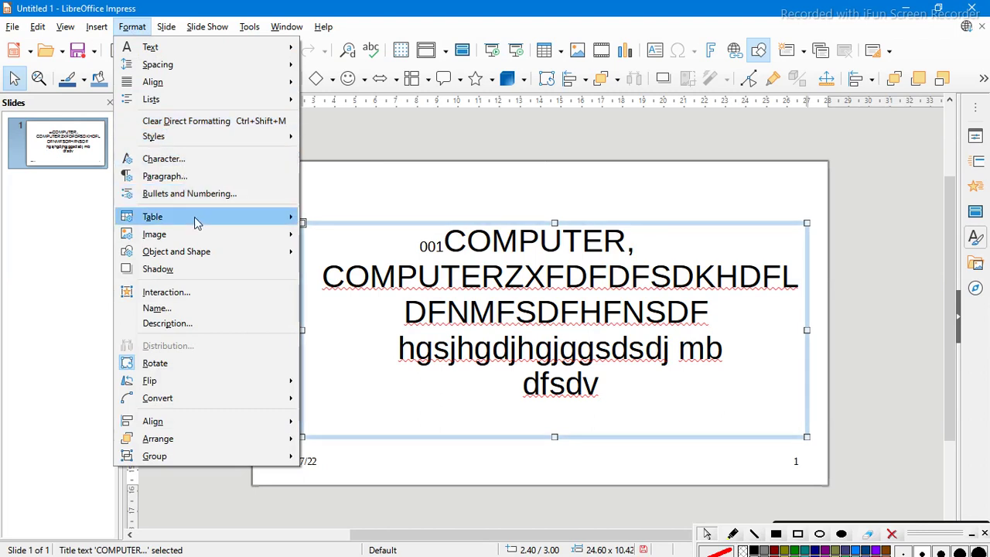
mouse_move(196, 223)
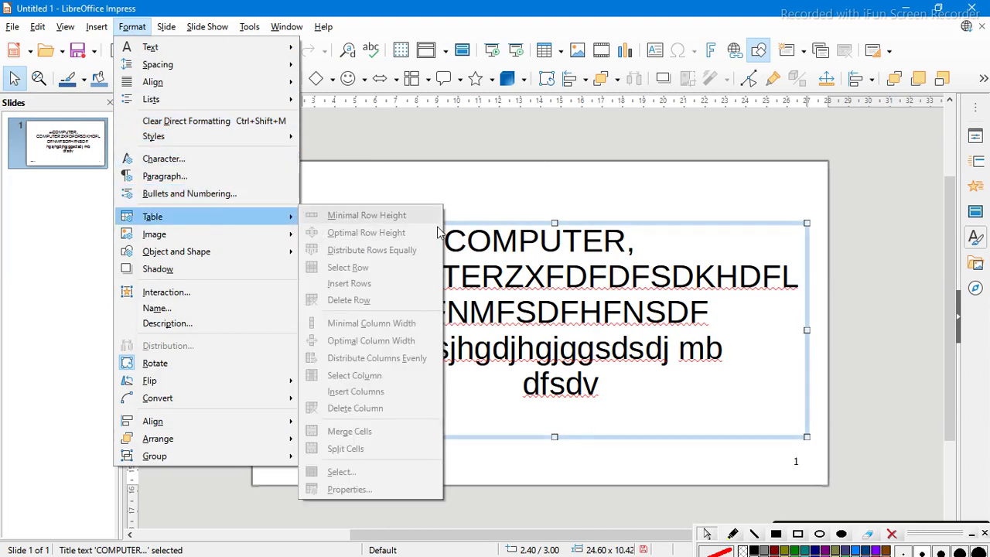
click(498, 223)
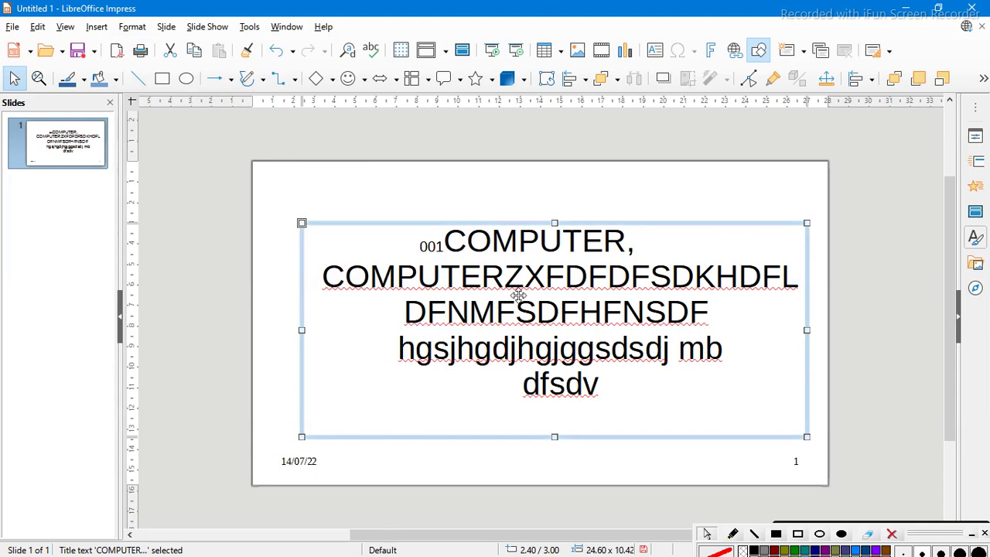
click(474, 165)
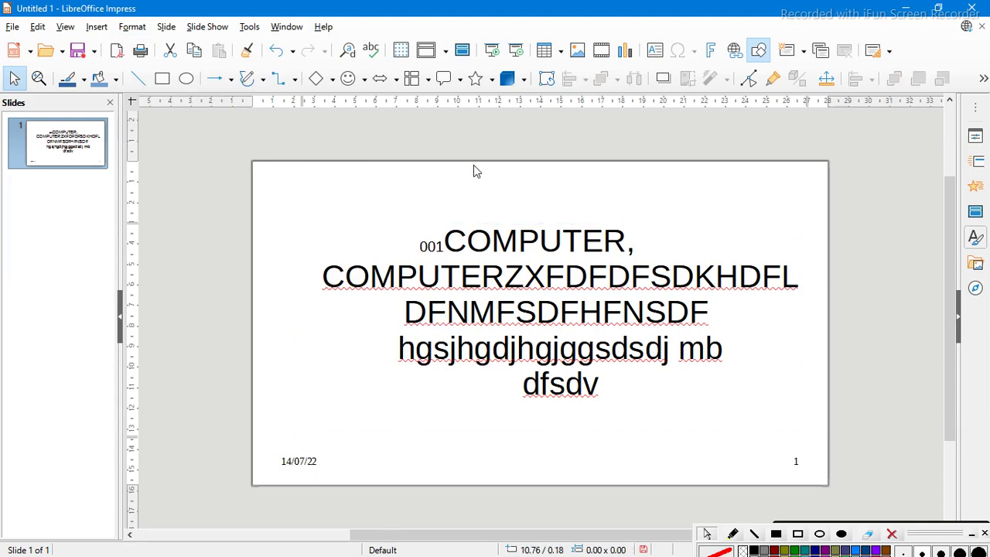
click(99, 27)
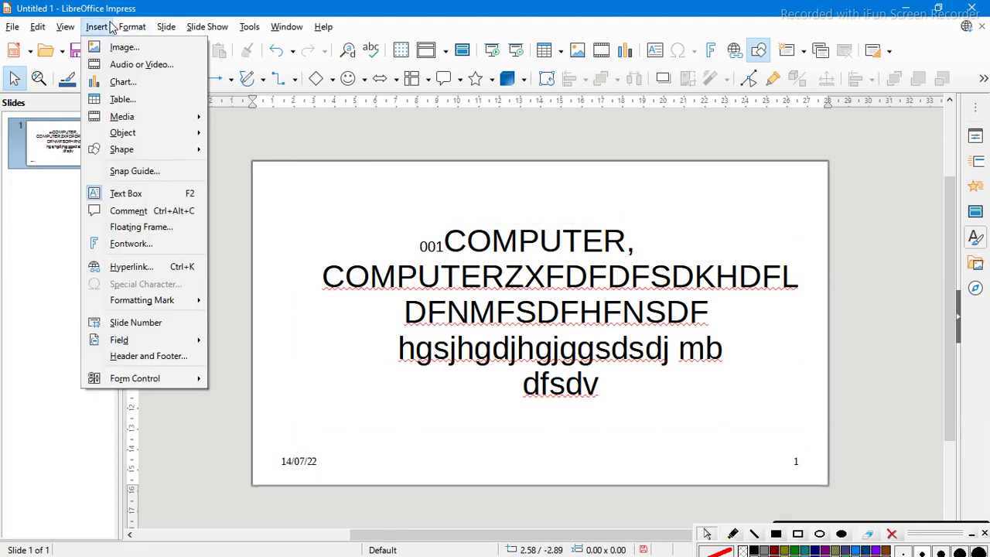
mouse_move(130, 27)
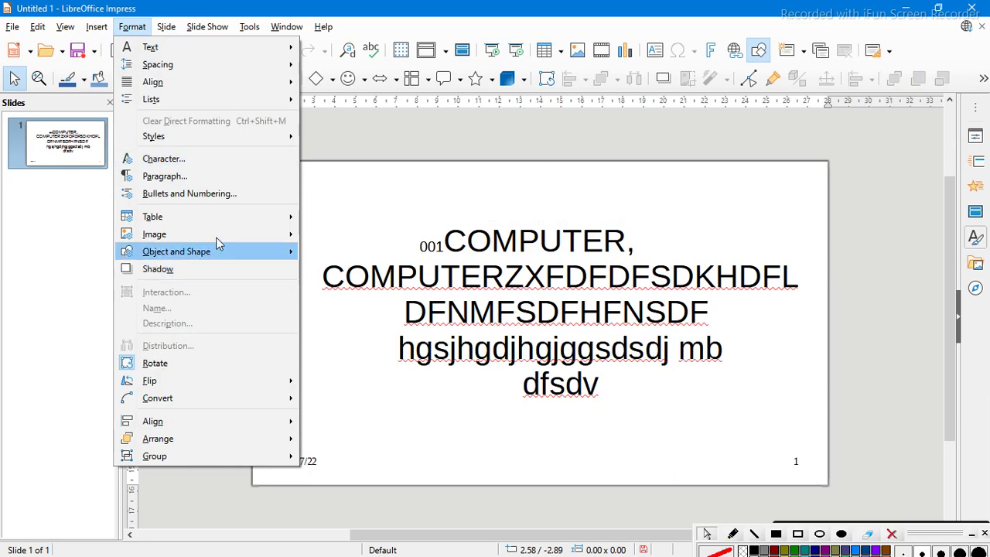
mouse_move(216, 219)
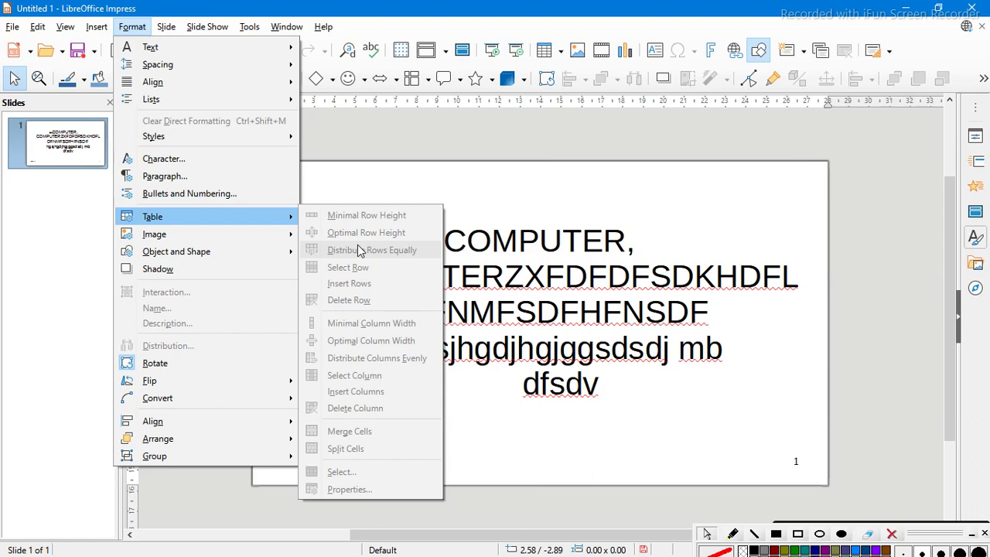
mouse_move(288, 240)
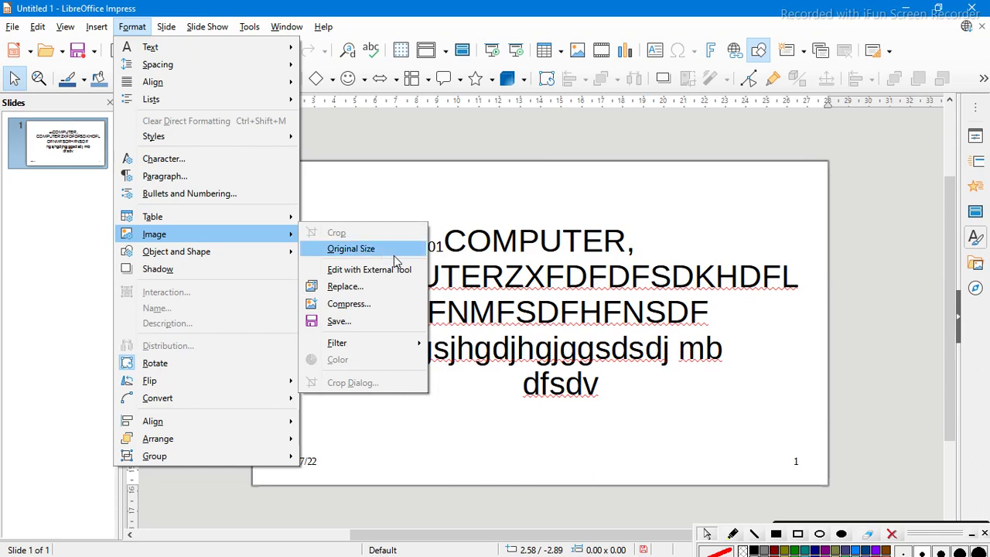
click(483, 333)
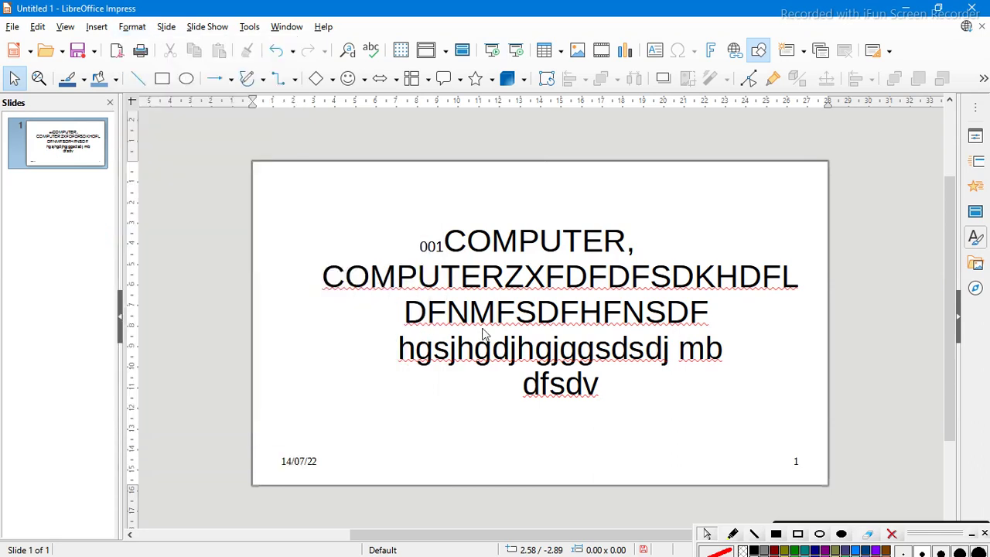
Step: Show the slide layout choices and apply the Title Only layout to the slide
click(568, 312)
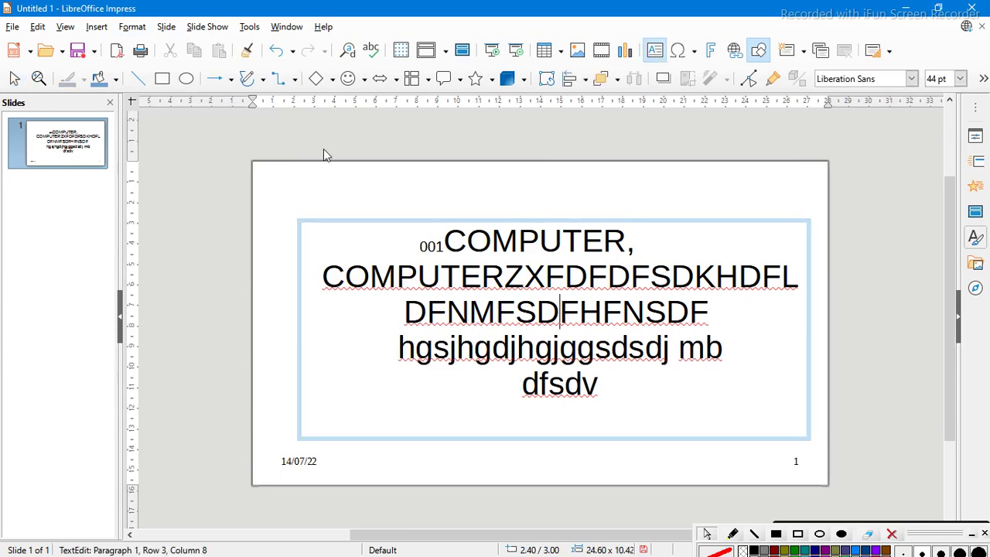
click(72, 29)
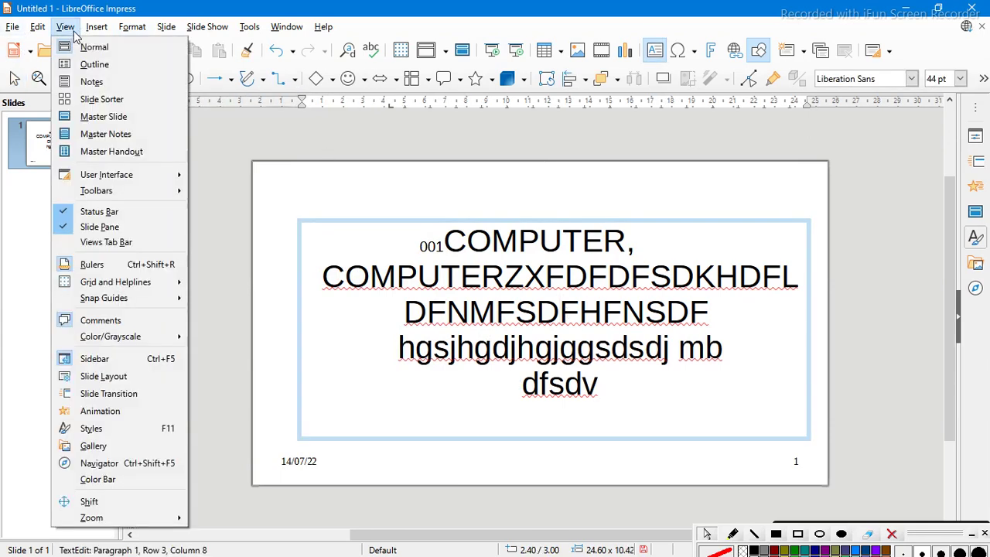
click(136, 376)
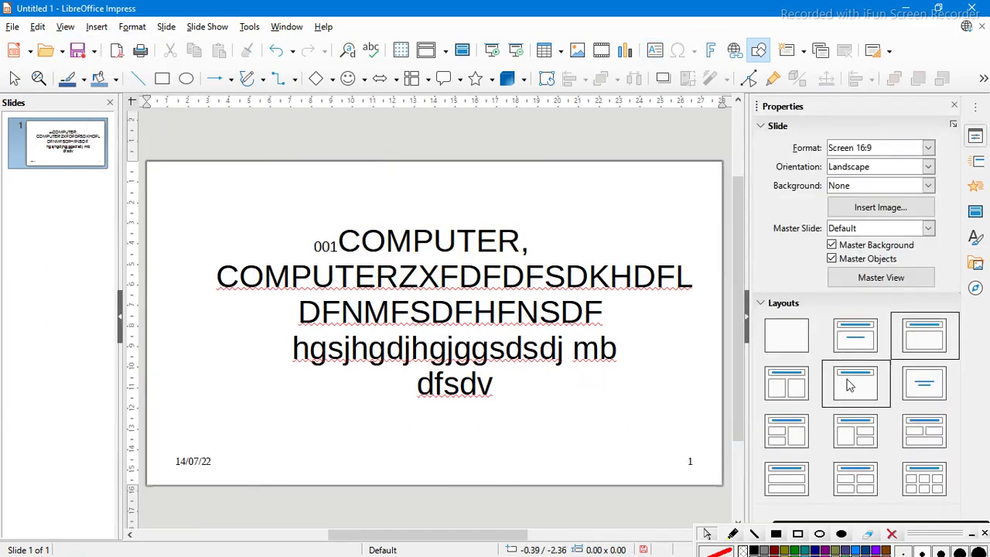
click(856, 391)
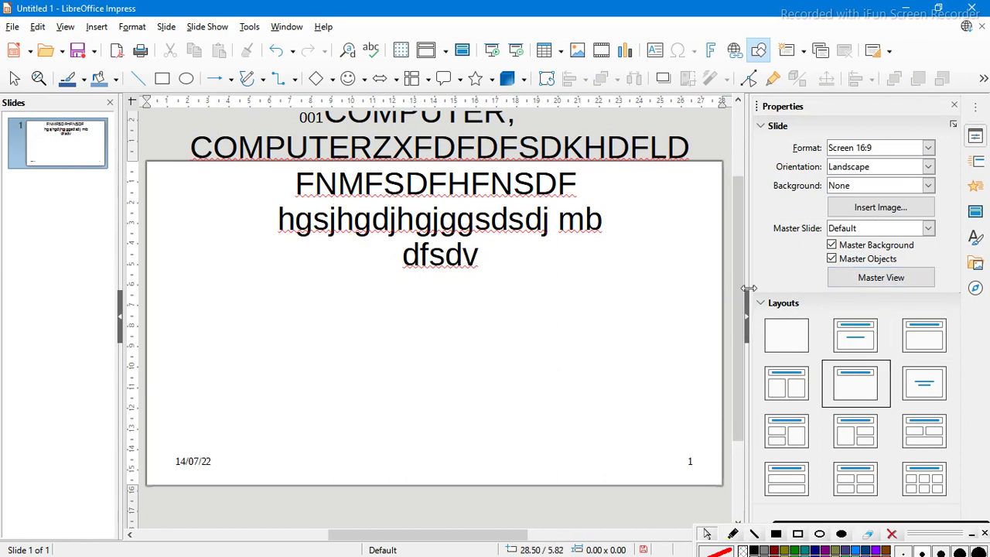
Step: Delete the title text box and the empty title placeholder from the slide
drag(737, 283, 737, 216)
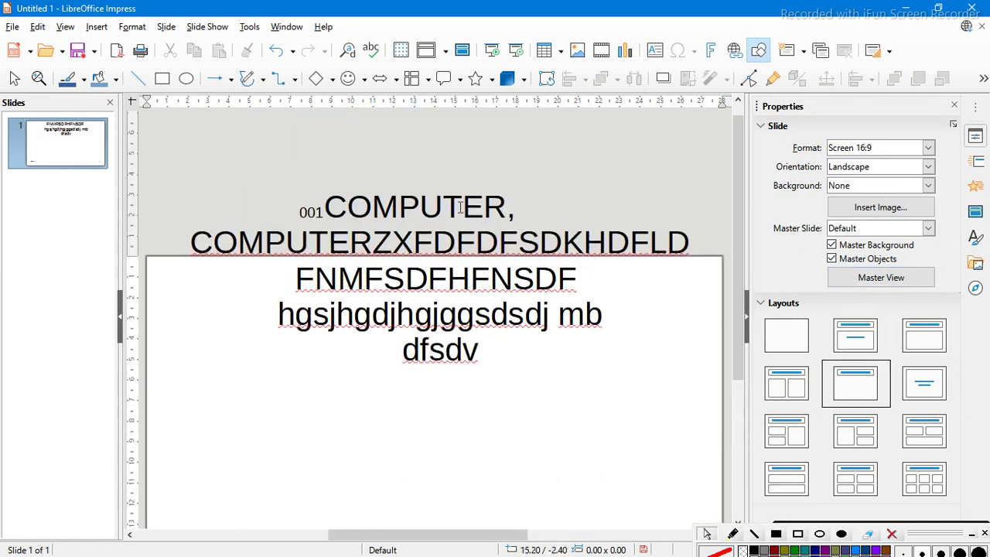
click(444, 258)
click(694, 224)
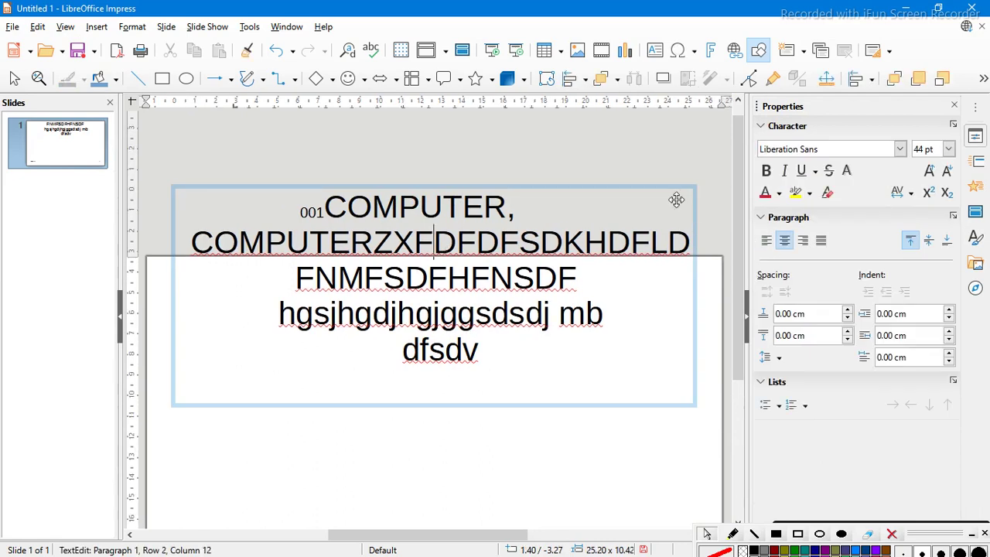
click(677, 200)
key(Delete)
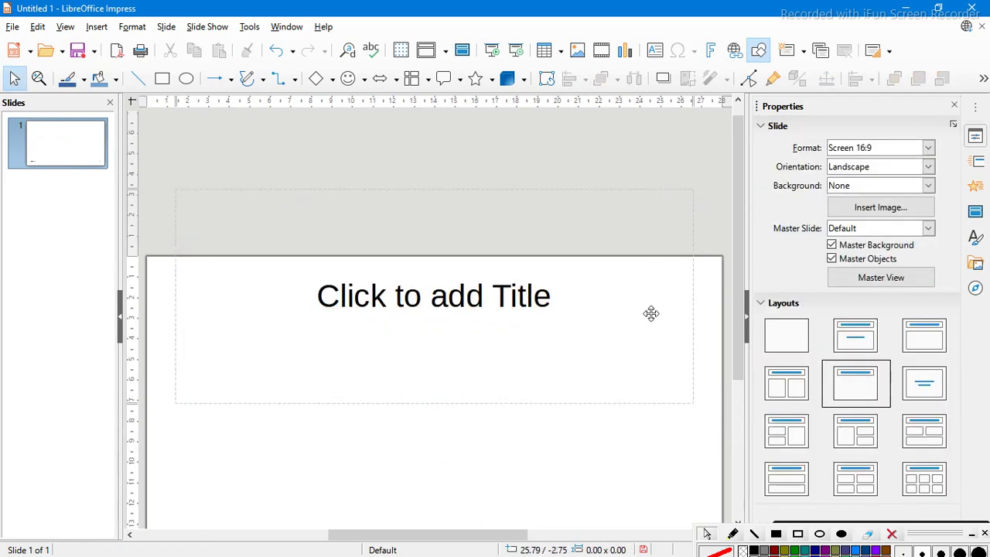
click(540, 335)
key(Delete)
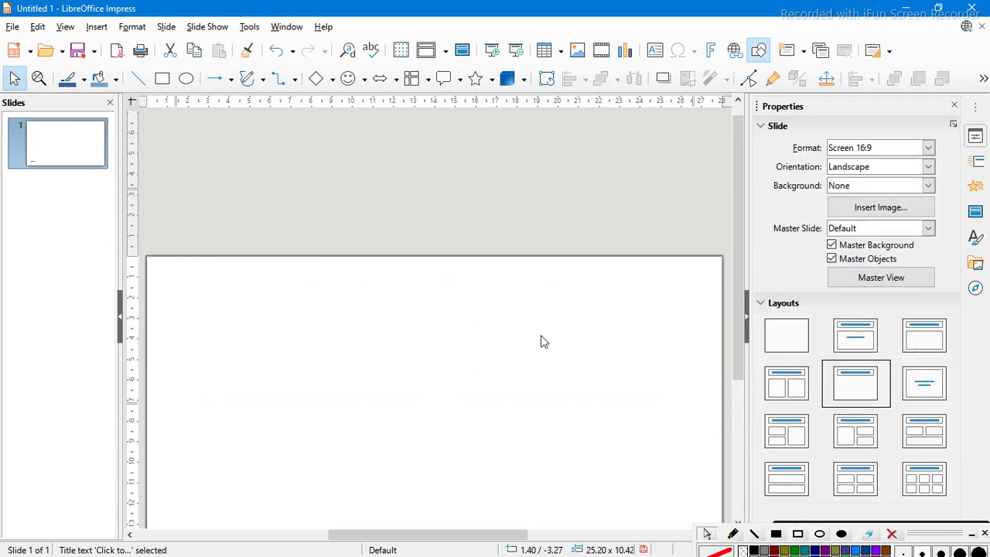
Step: Apply the Title, Content layout to the slide and close the sidebar's properties
click(735, 417)
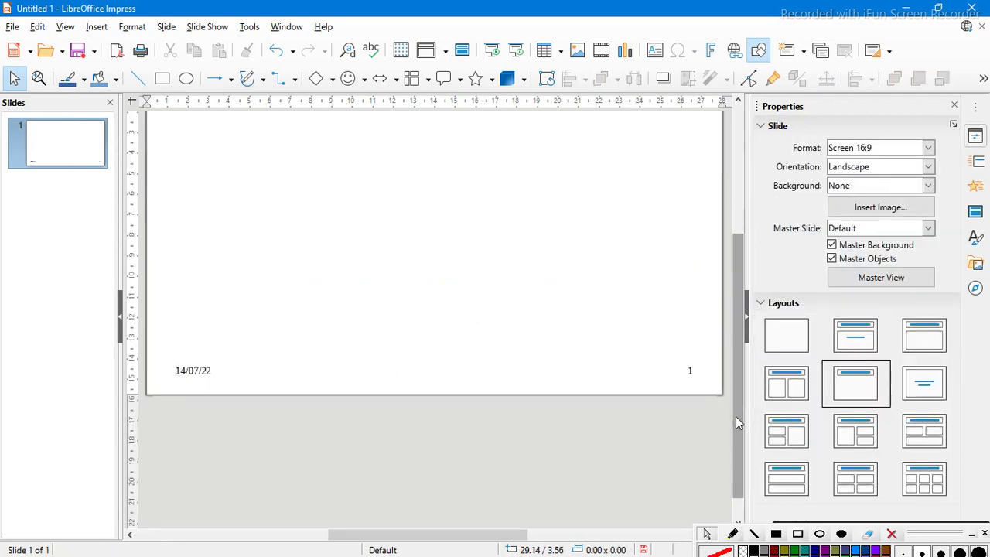
click(919, 340)
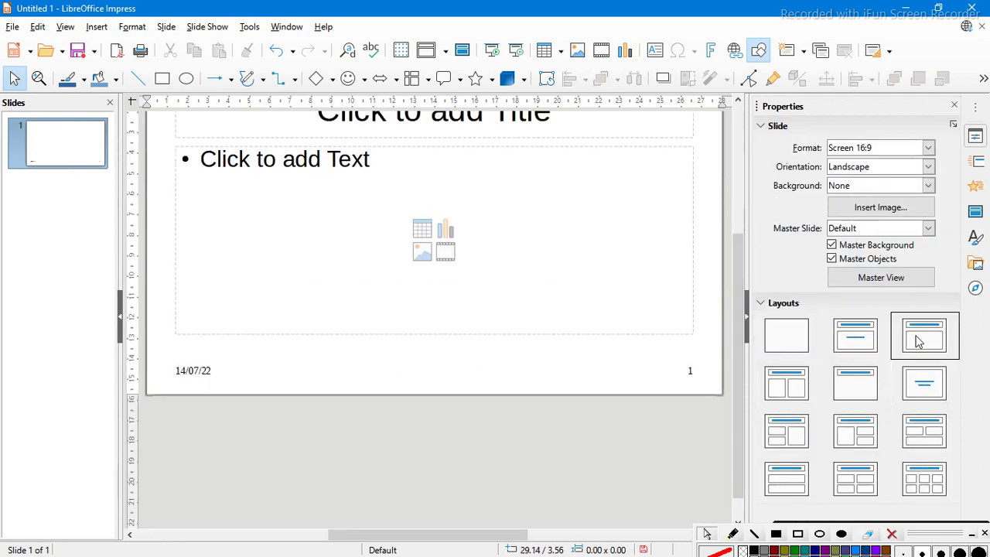
click(956, 107)
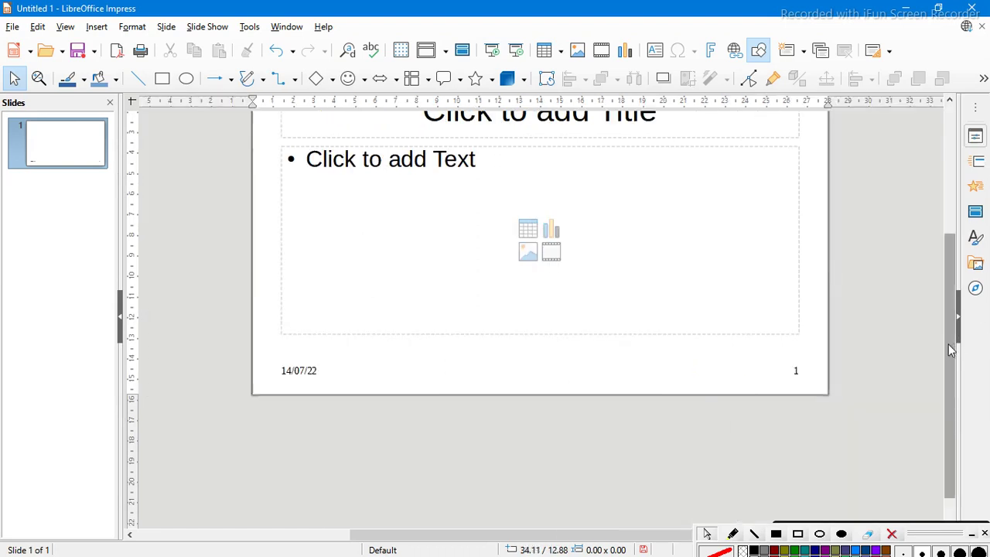
scroll(952, 296, up, 2)
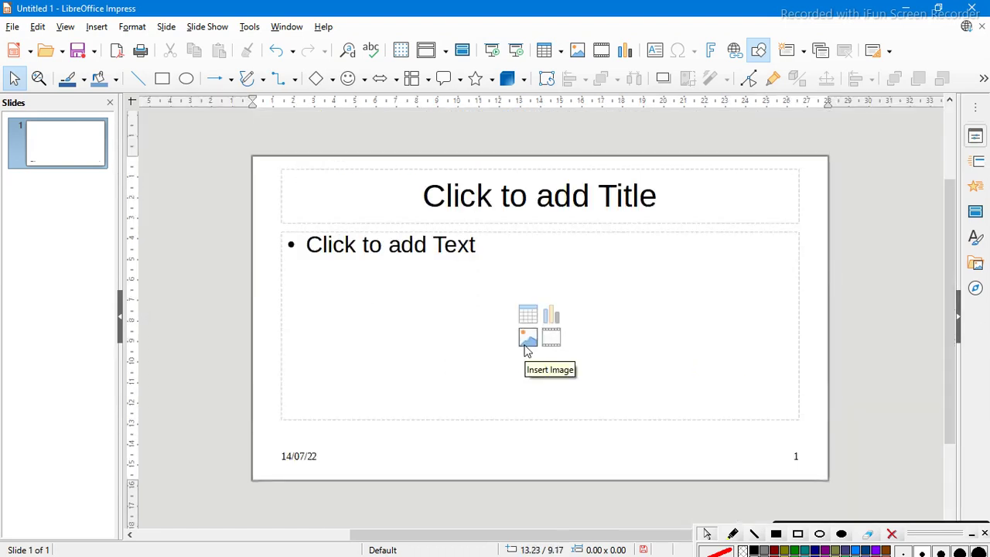
Step: Insert the CSIT logo image "download" from Downloads into the content placeholder and show the image formatting commands
click(525, 347)
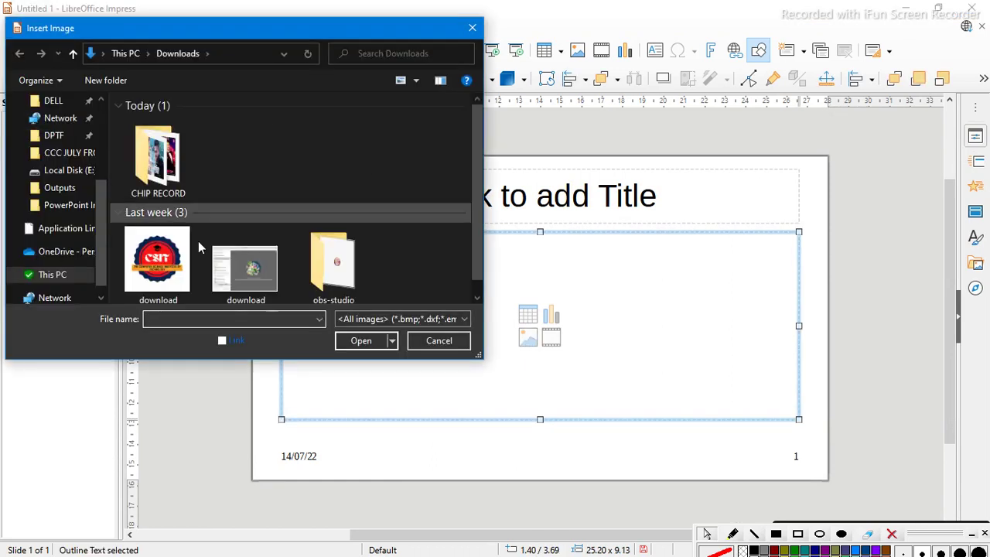
click(178, 252)
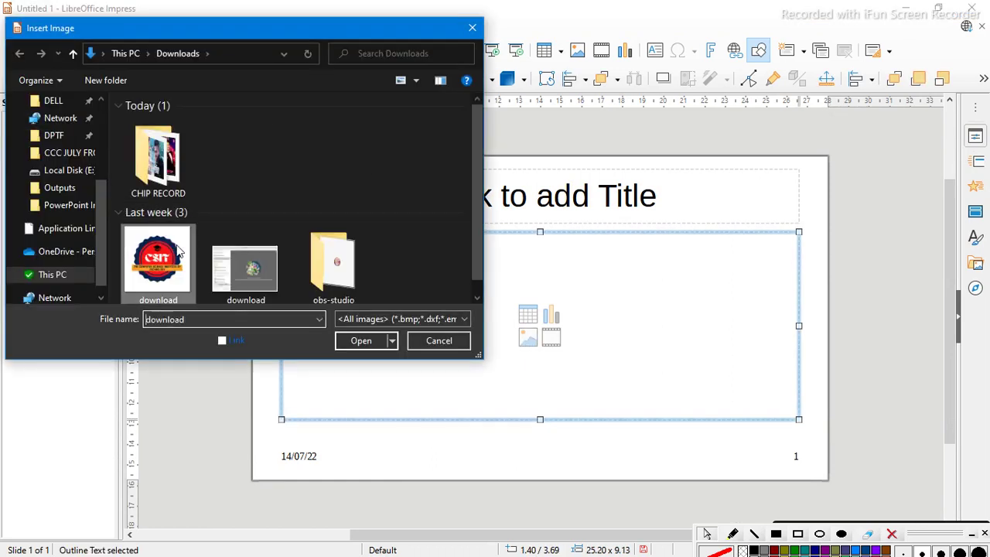
click(372, 345)
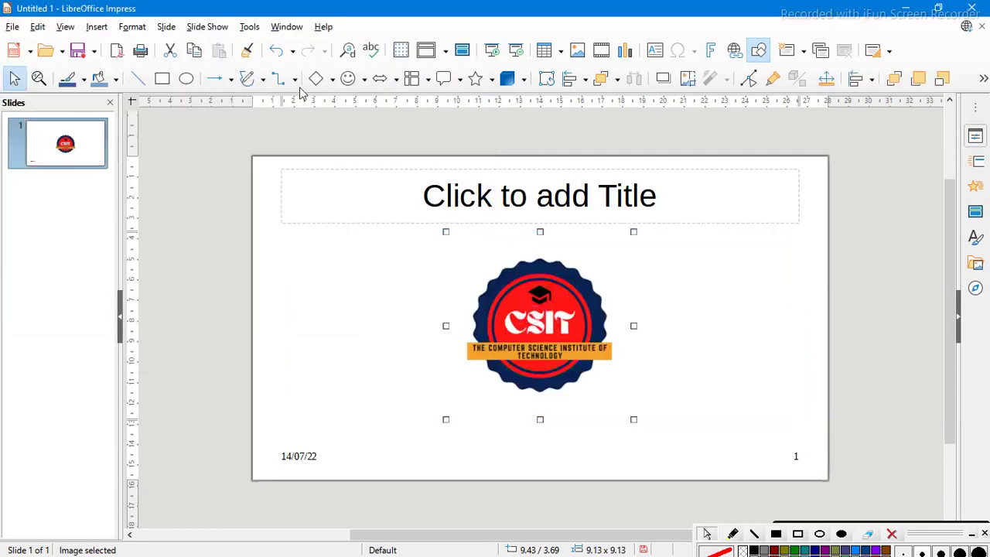
click(132, 27)
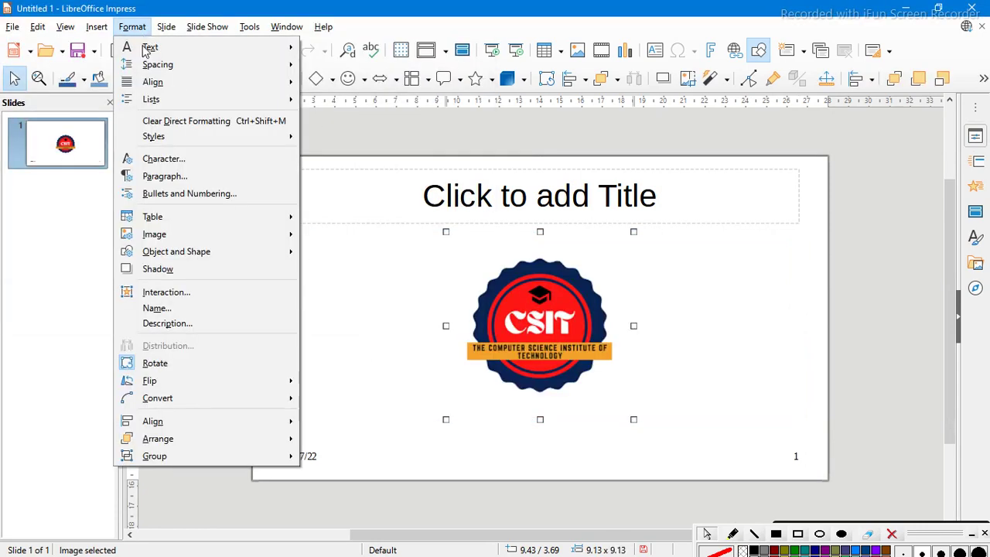
mouse_move(202, 246)
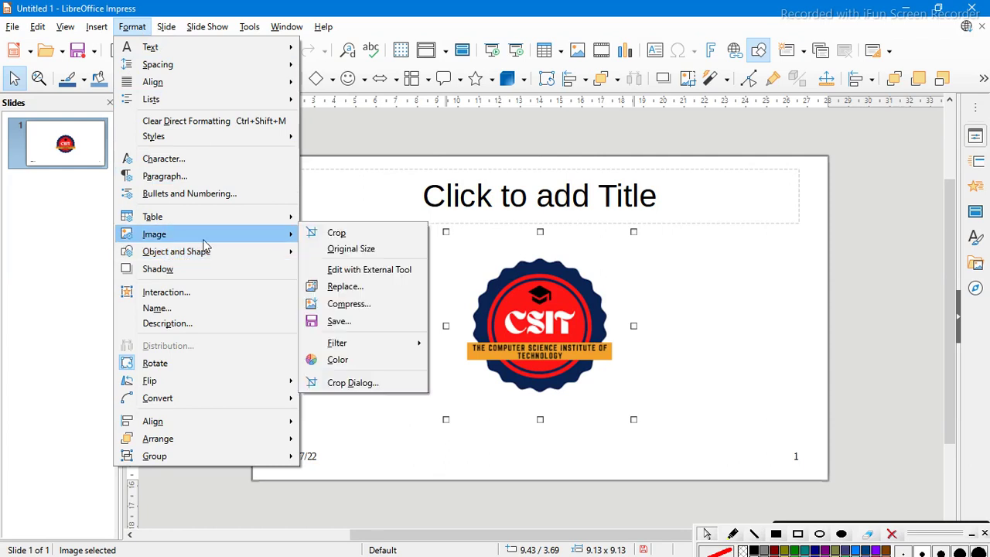
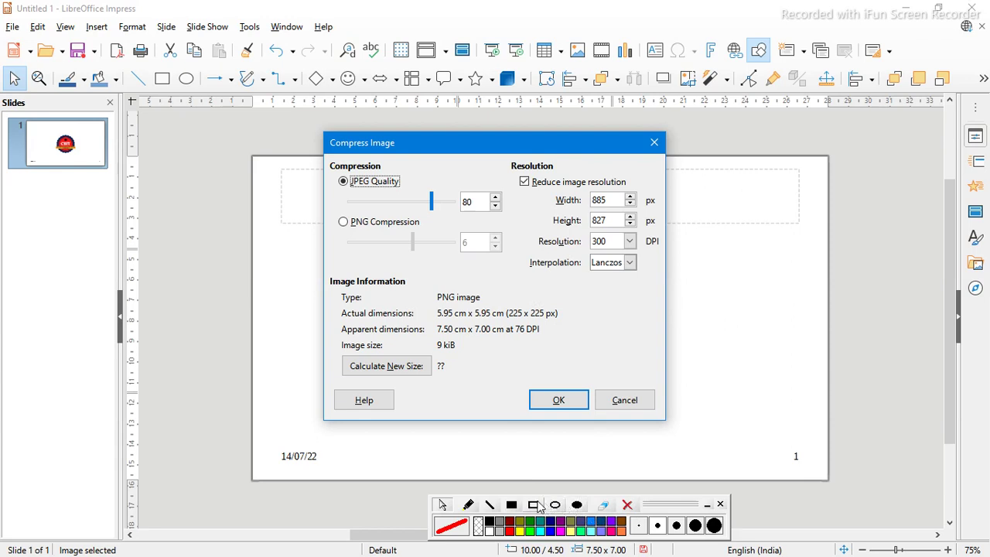
Step: Outline the JPEG quality, PNG compression, image information and image size areas with red annotation rectangles, and clear the annotations
click(534, 505)
drag(652, 511, 846, 528)
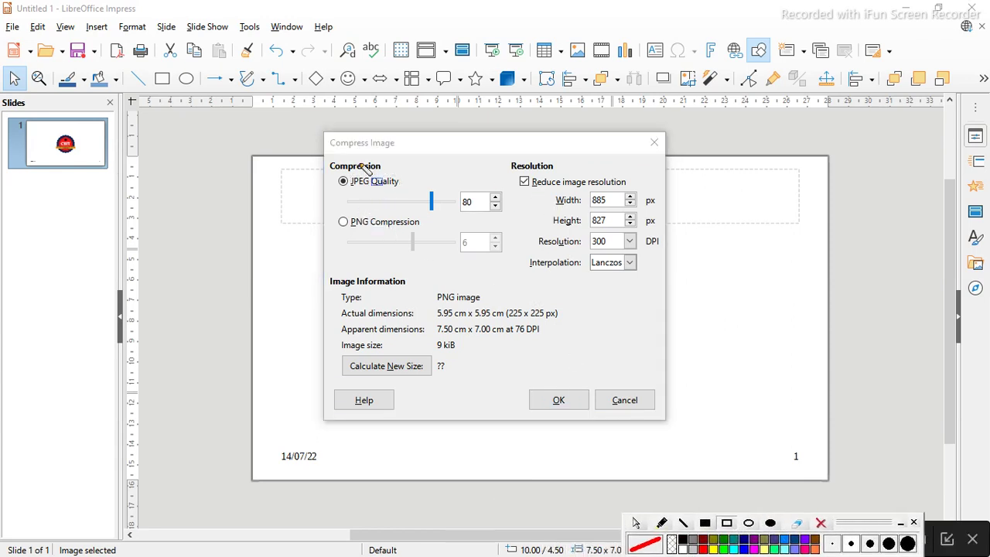
drag(330, 161, 390, 171)
drag(486, 223, 514, 208)
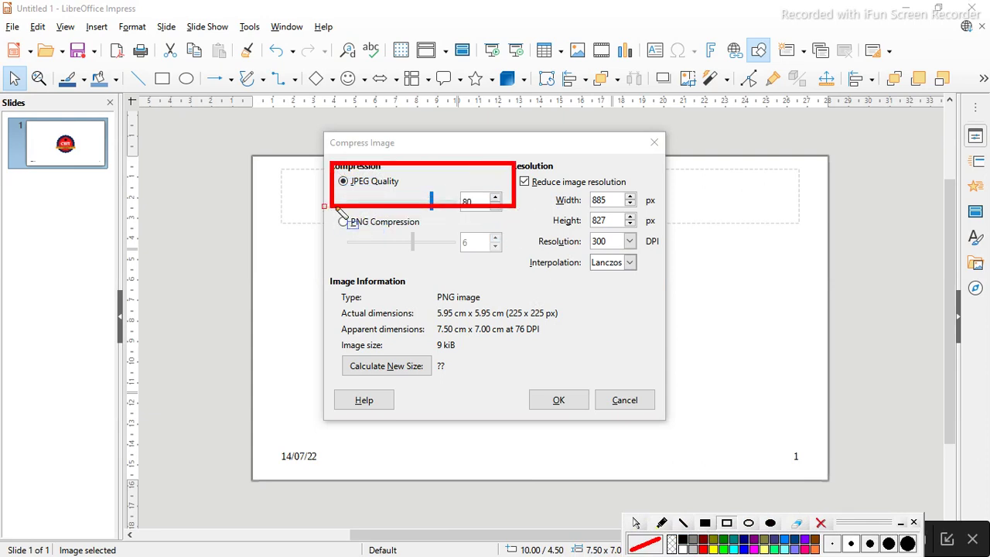
drag(324, 205, 528, 257)
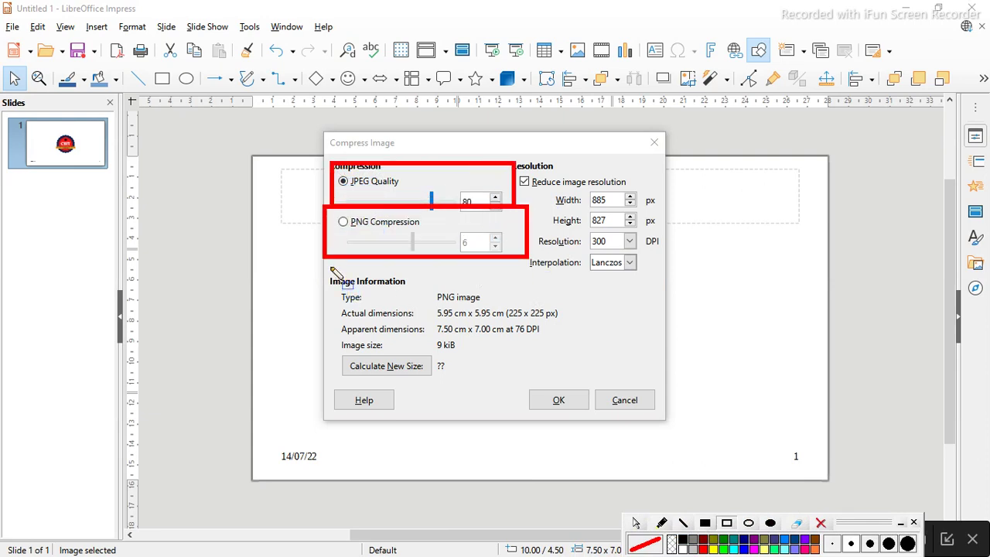
mouse_move(329, 267)
mouse_down()
mouse_move(576, 323)
mouse_move(571, 358)
mouse_move(580, 364)
mouse_up()
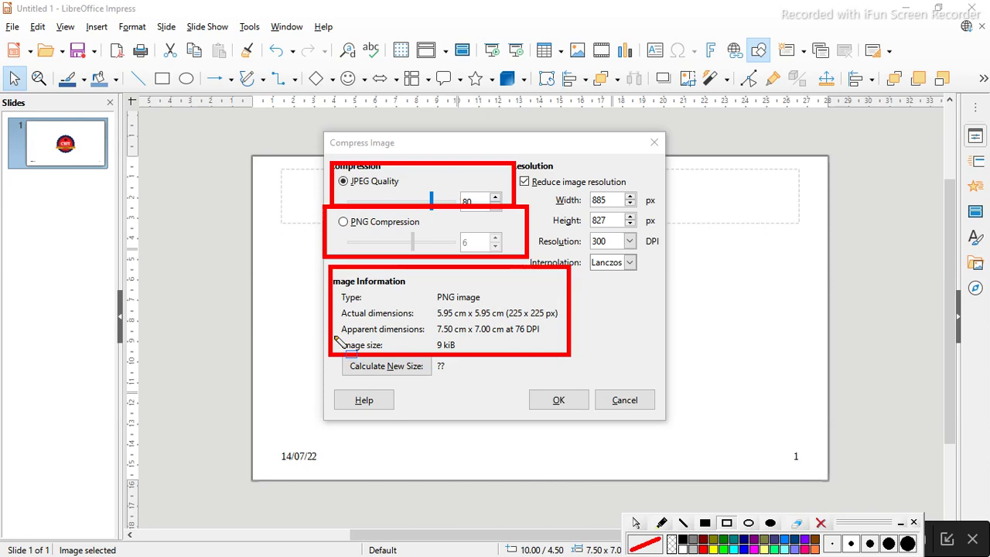
drag(334, 334, 486, 355)
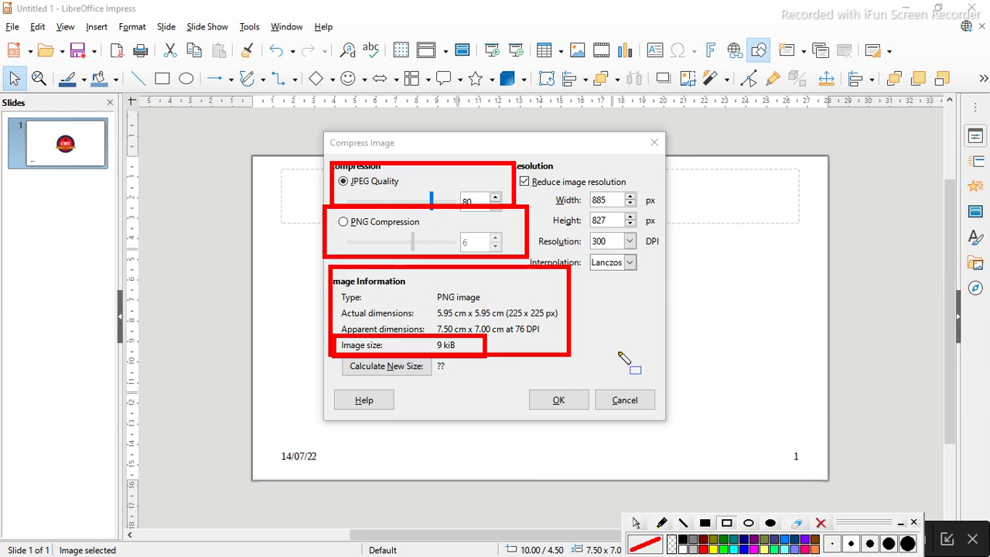
click(821, 524)
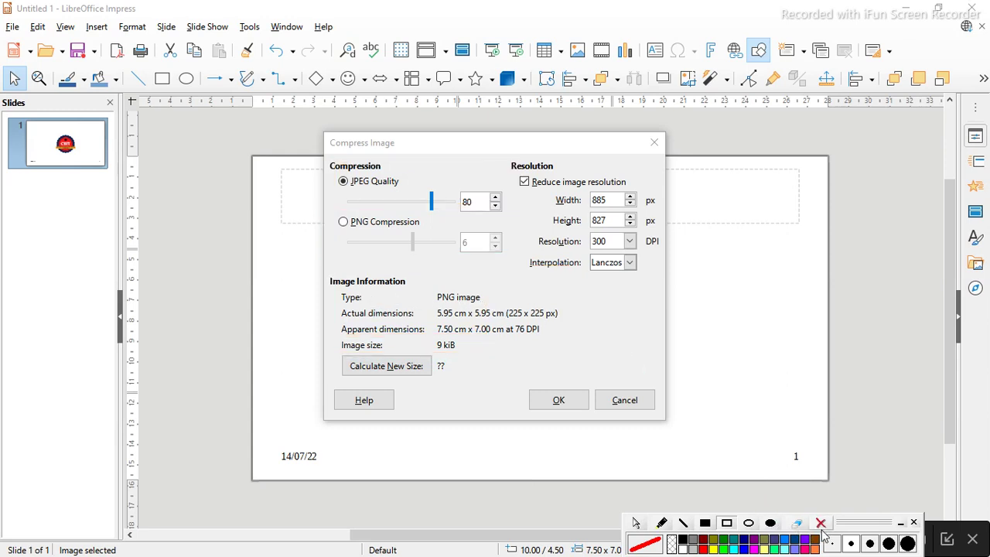
Step: Compress the logo image with the JPEG quality set to 55
click(402, 199)
click(636, 523)
click(405, 201)
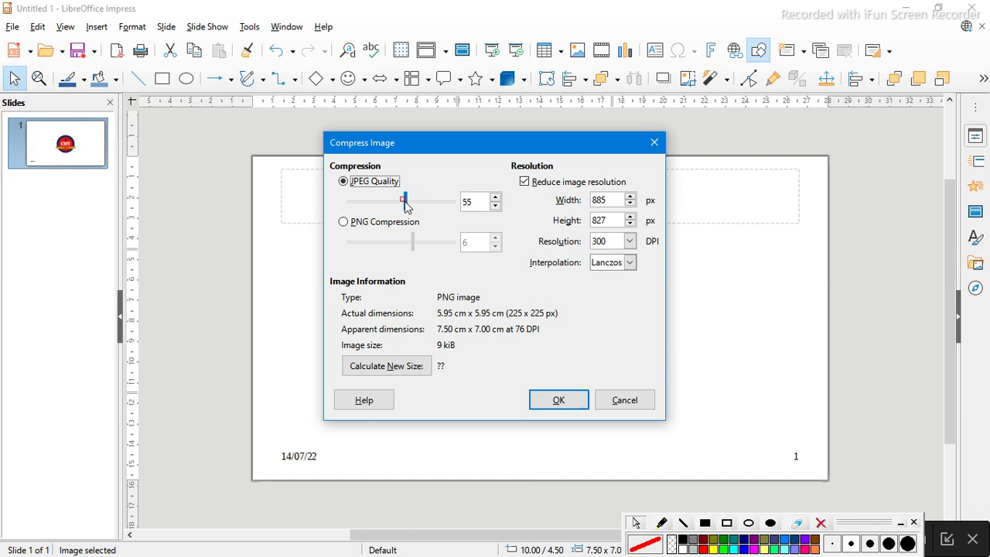
click(549, 403)
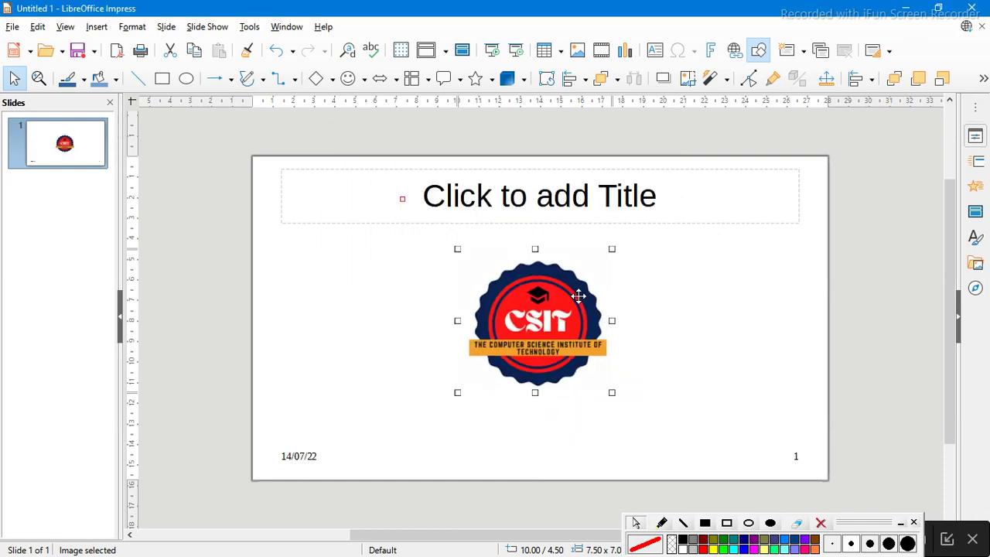
Step: Apply the Aging image filter to the selected CSIT logo
click(133, 26)
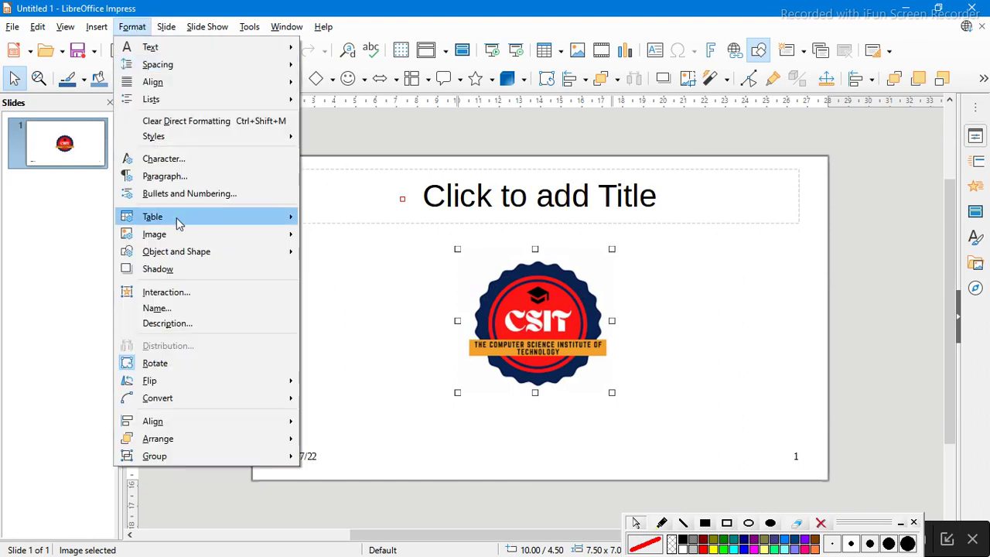
mouse_move(179, 234)
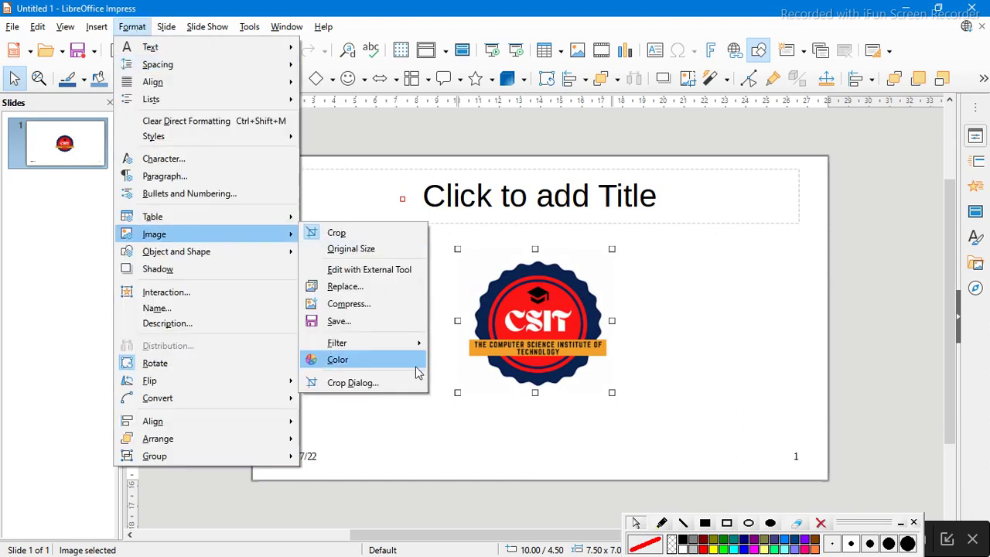
mouse_move(397, 348)
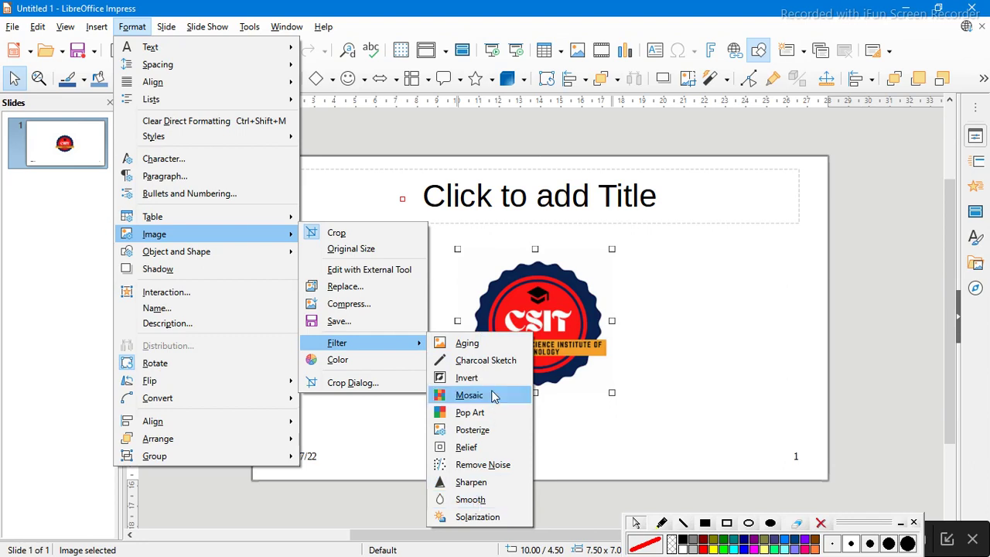
click(488, 346)
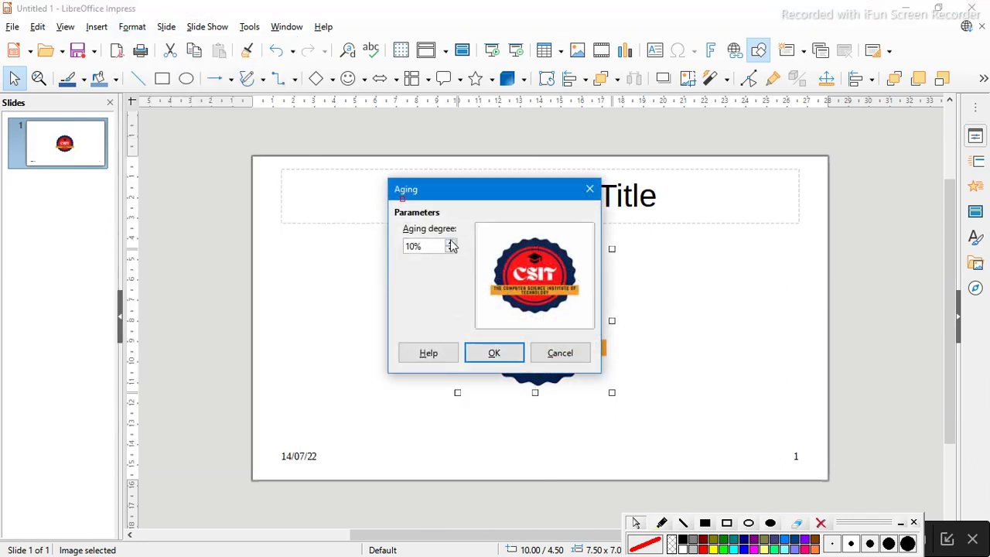
click(451, 243)
click(450, 249)
click(482, 357)
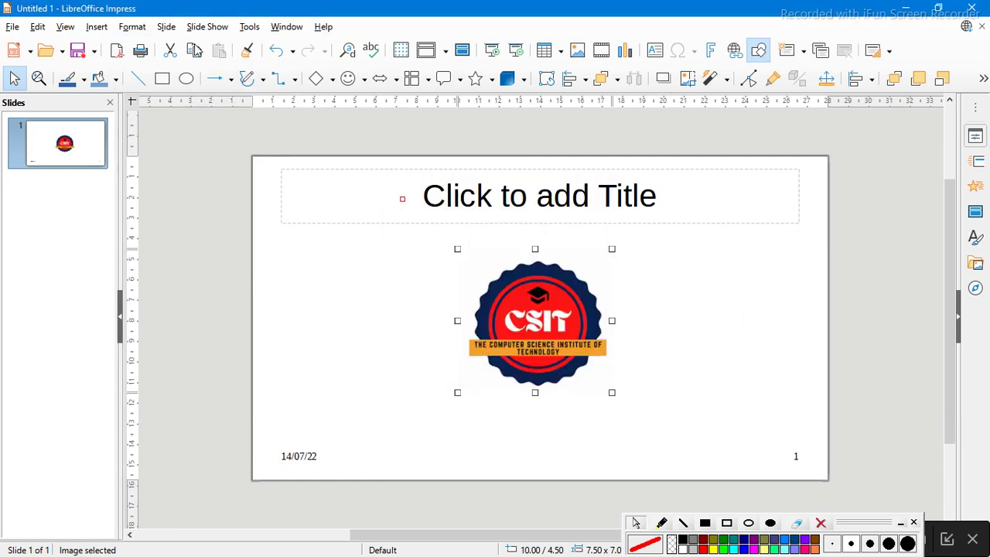
Step: Flip the CSIT logo image vertically and horizontally
click(133, 26)
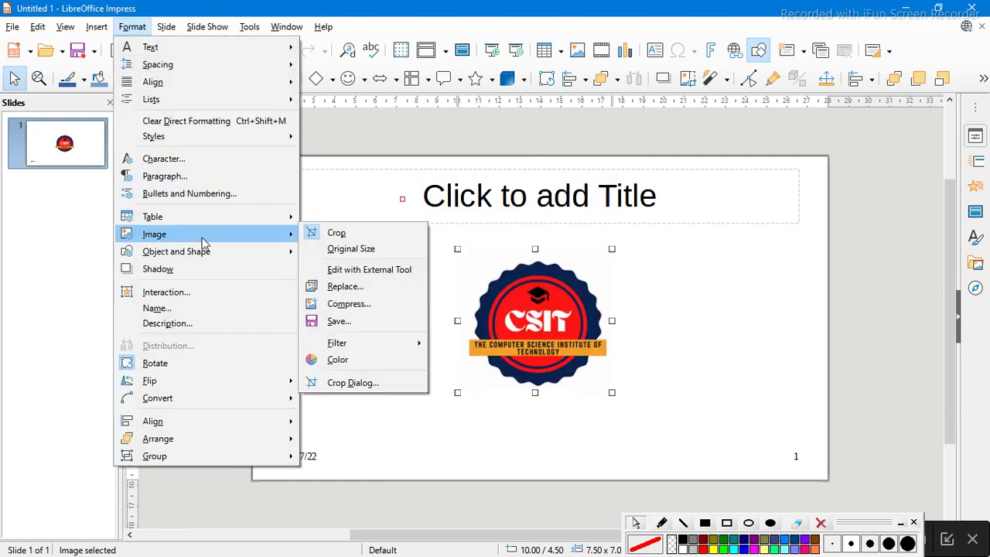
mouse_move(206, 260)
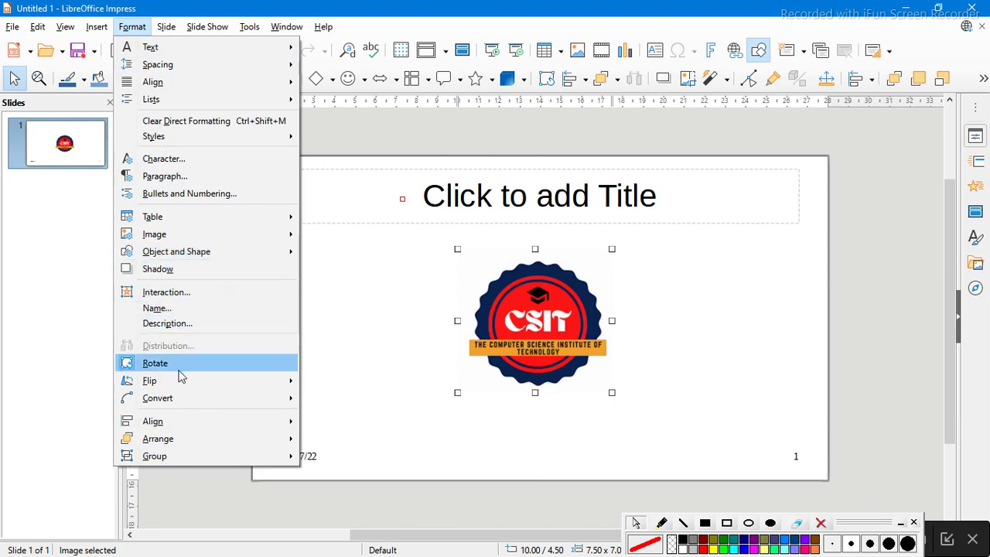
mouse_move(217, 384)
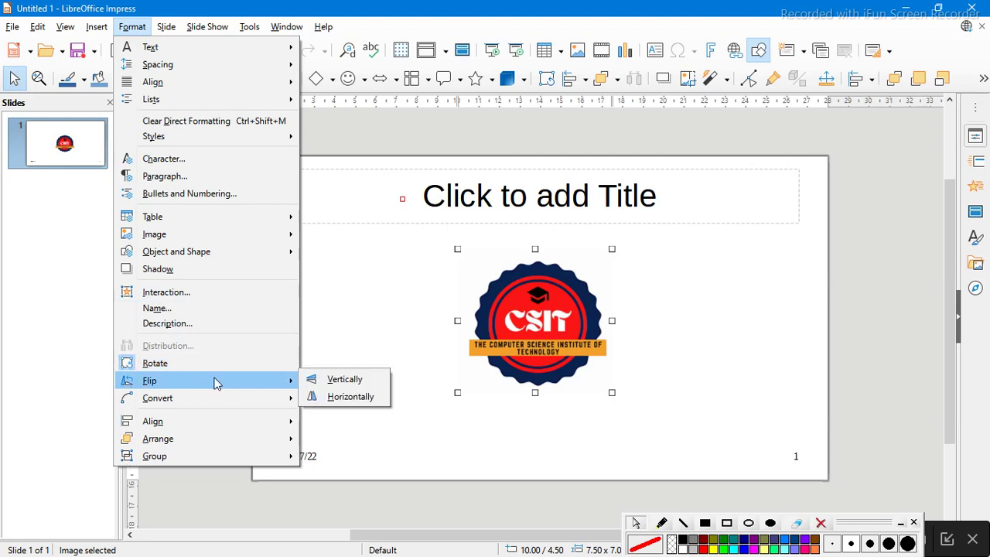
click(338, 380)
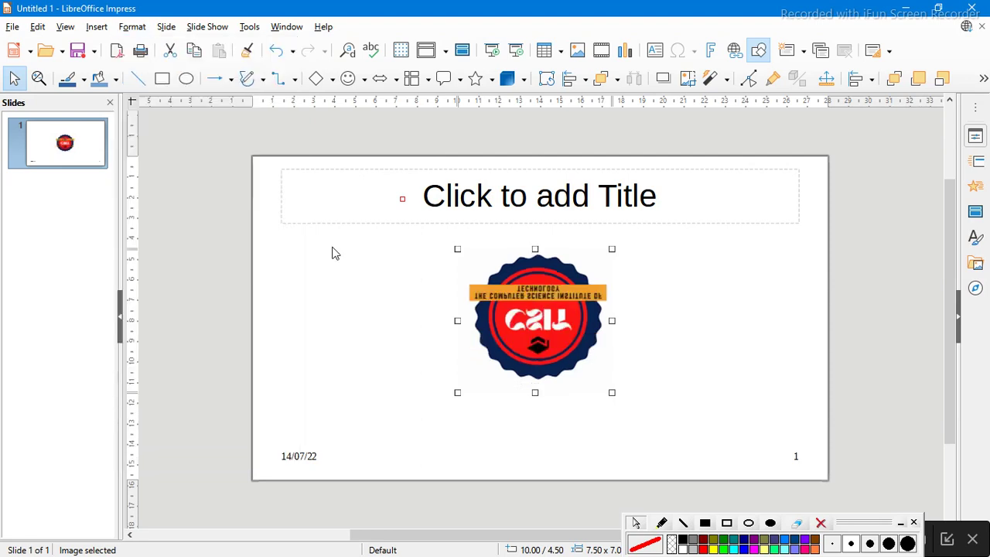
click(133, 27)
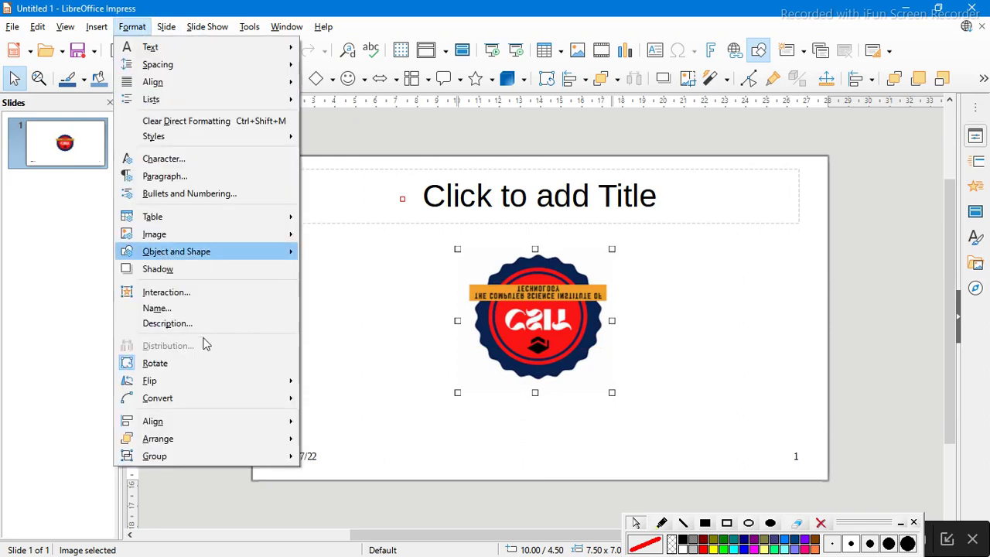
mouse_move(212, 380)
click(336, 397)
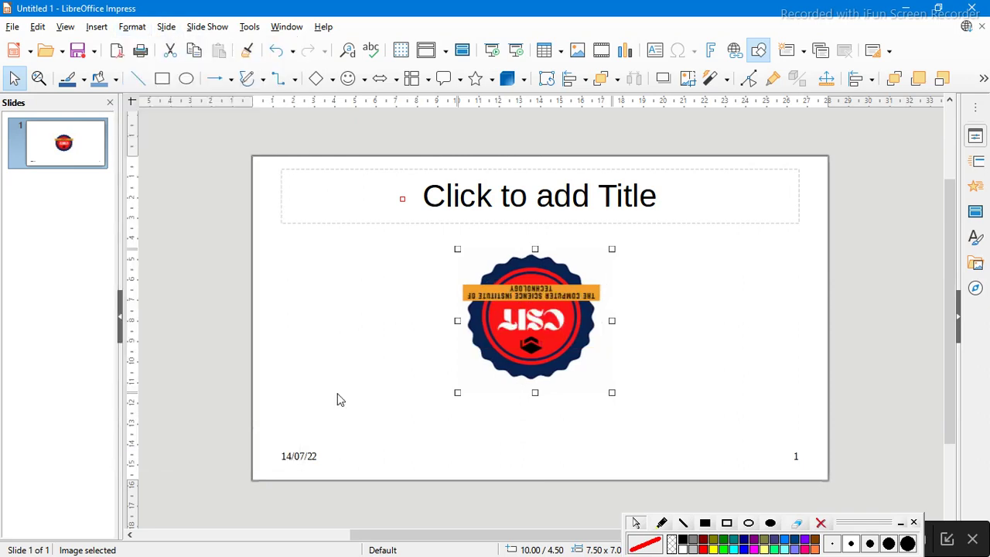
Step: Flip the CSIT logo vertically once more to turn it upright
click(97, 27)
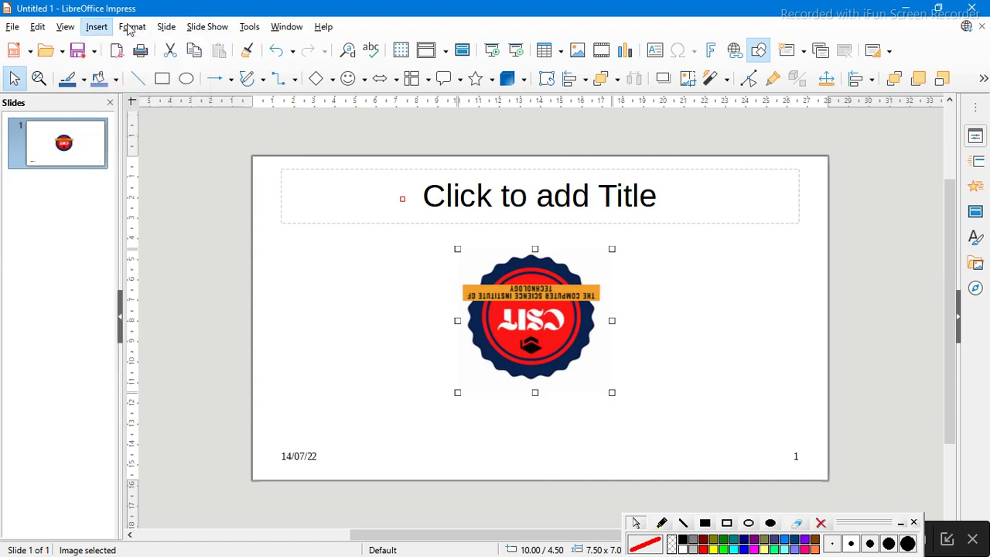
mouse_move(133, 27)
mouse_move(232, 381)
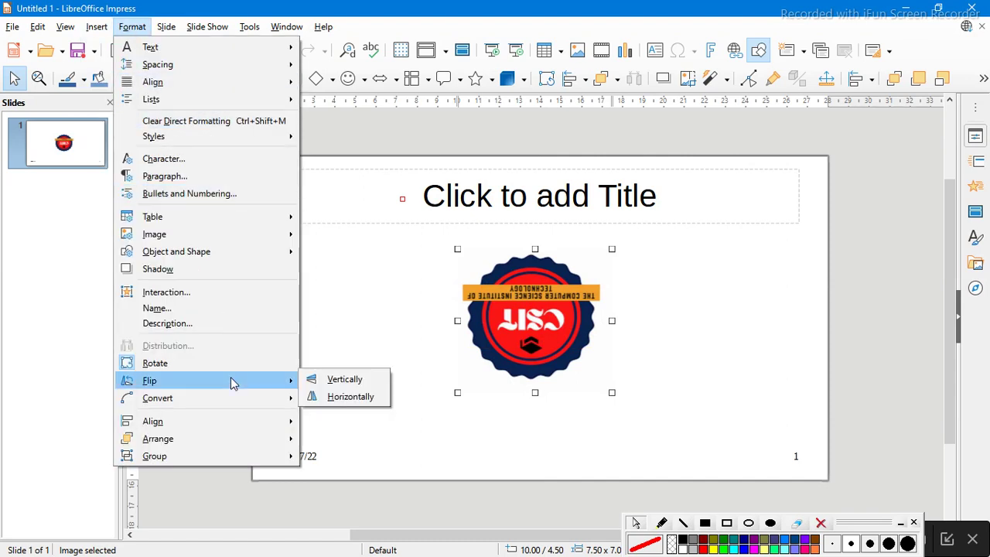
click(336, 382)
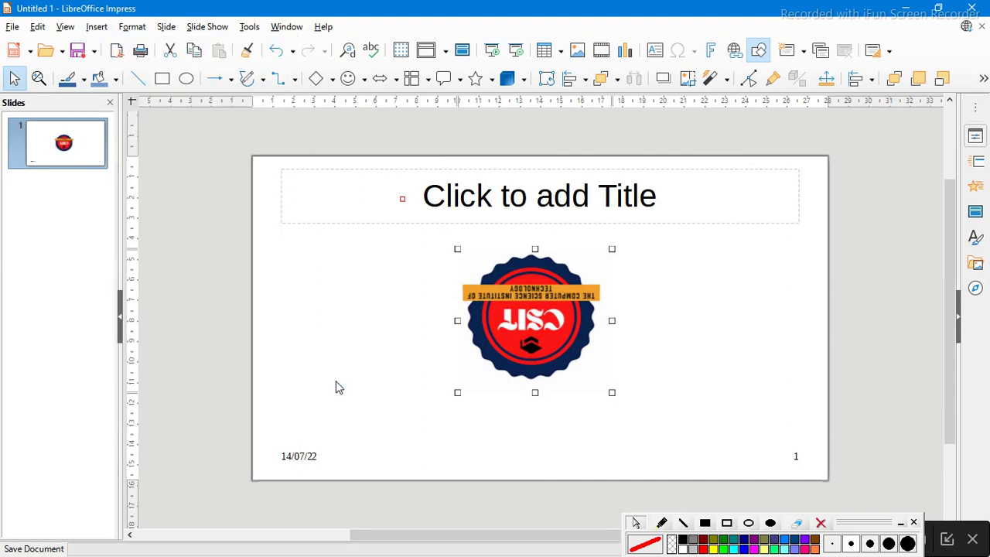
key(ctrl+z)
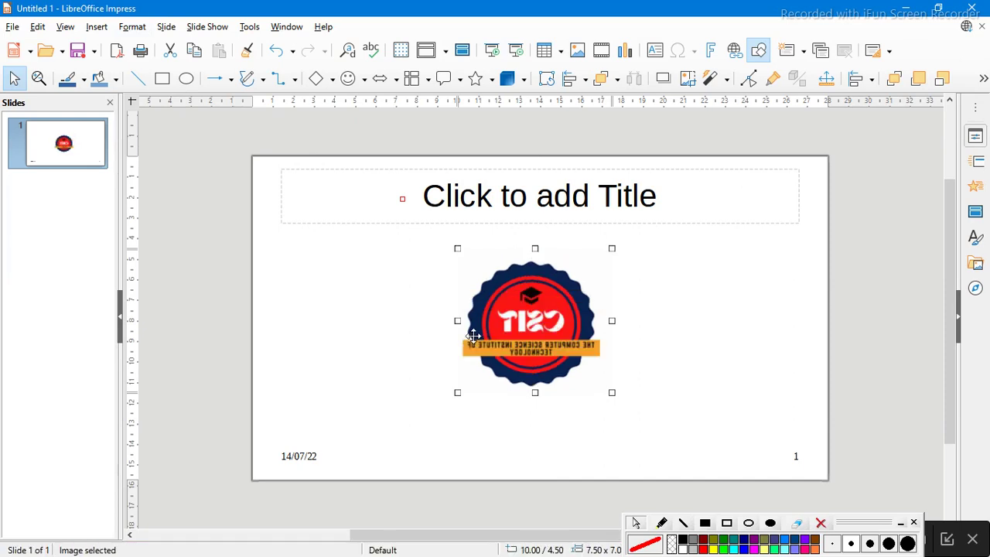
click(132, 27)
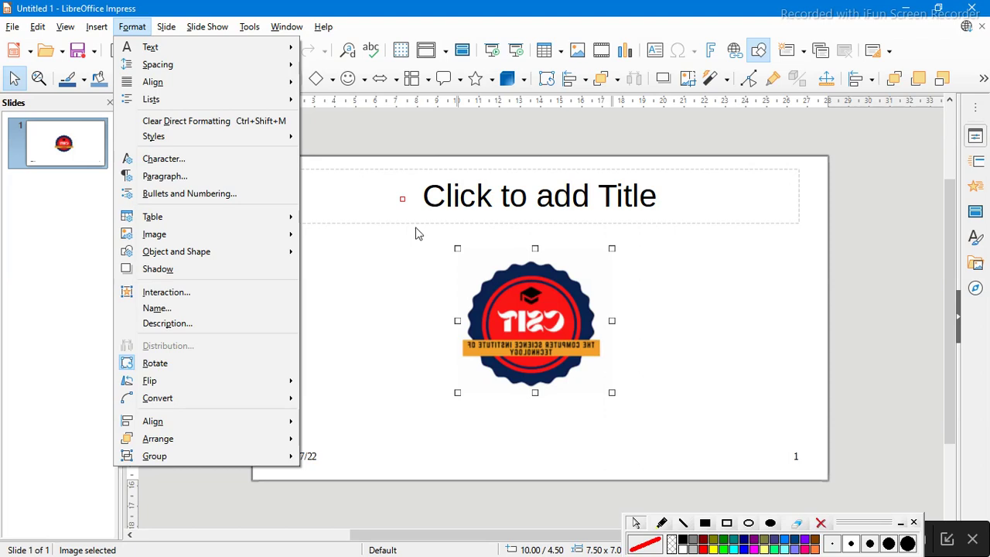
key(Escape)
key(Escape)
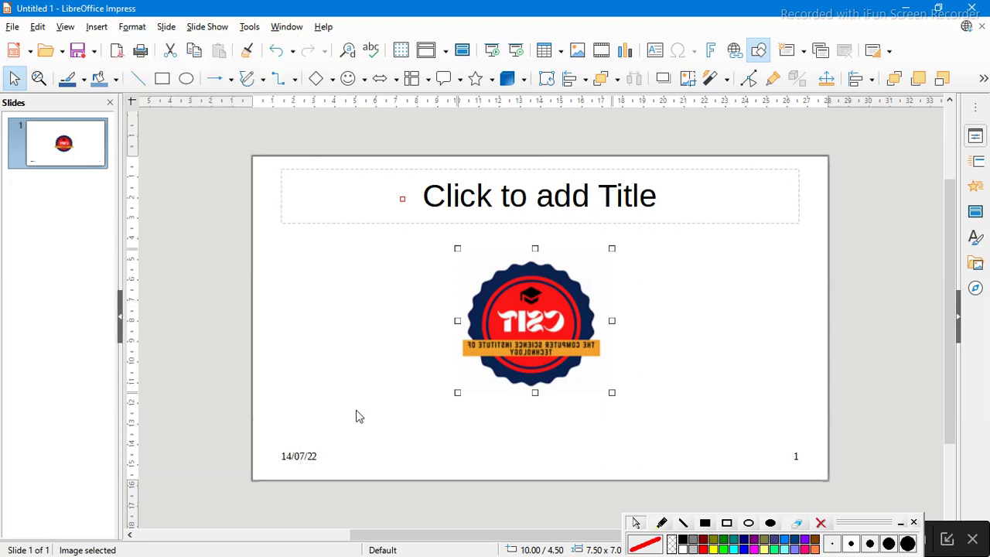
click(134, 28)
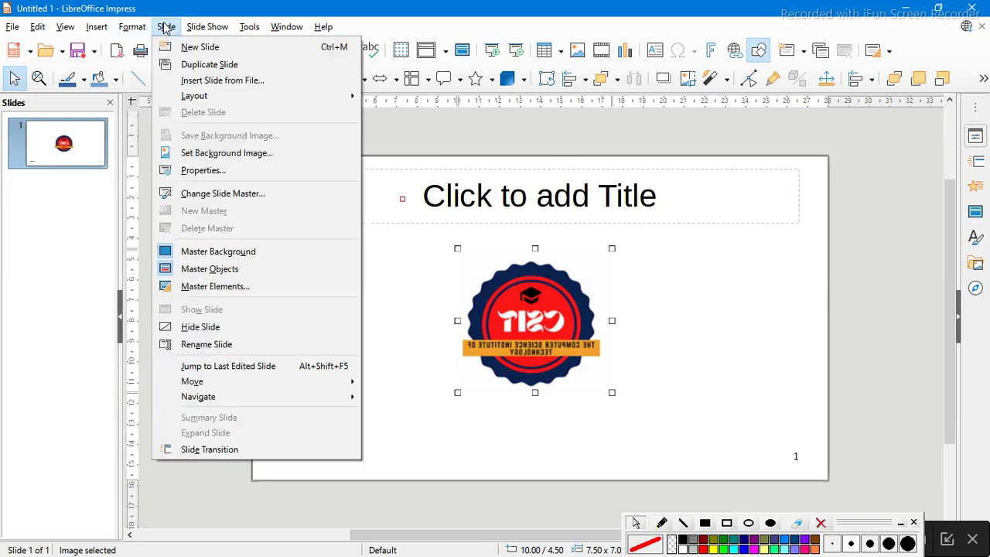
mouse_move(104, 29)
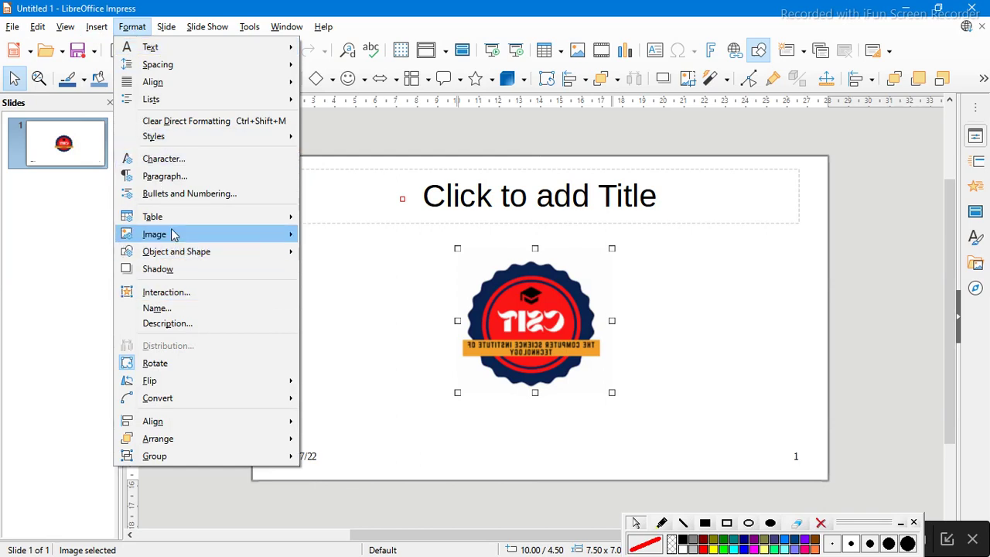
click(98, 27)
click(96, 27)
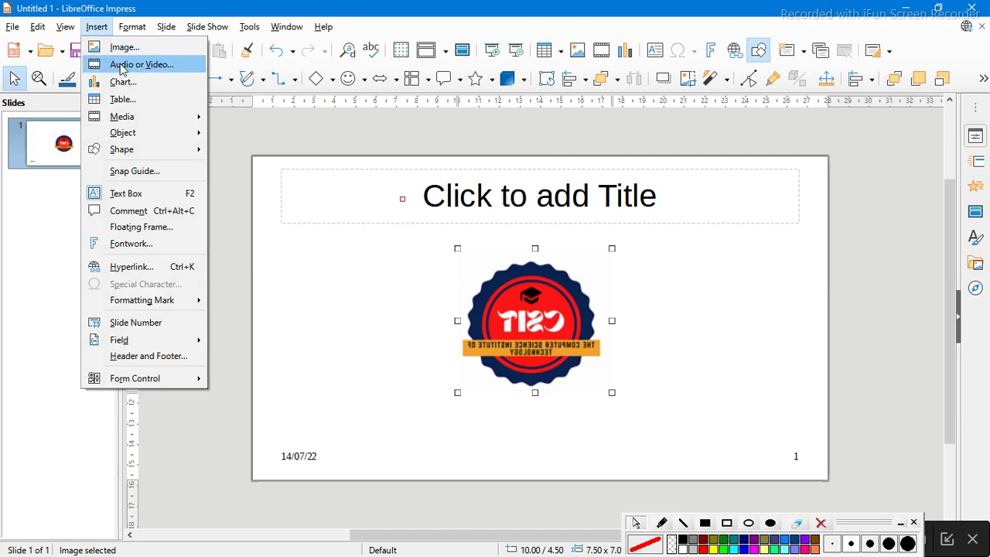
mouse_move(157, 124)
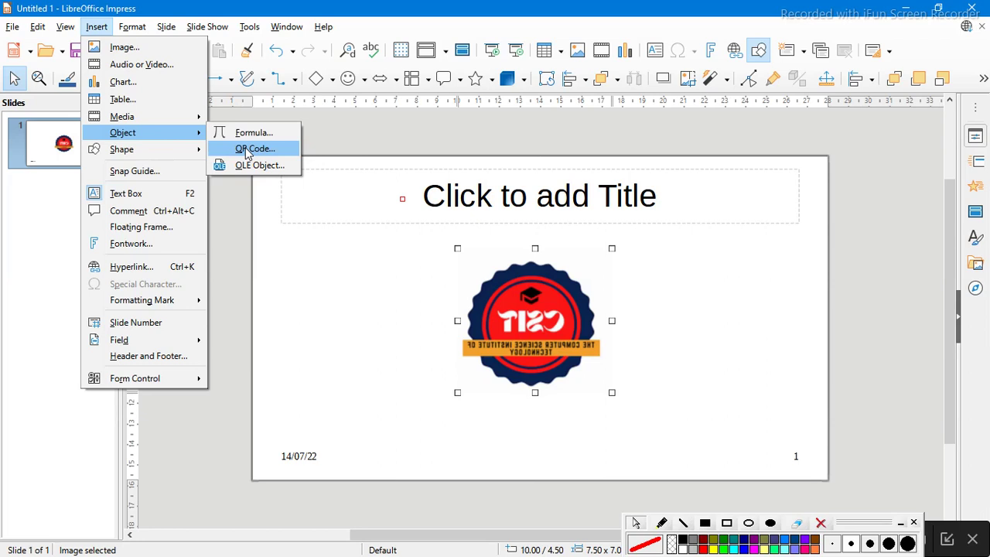
click(852, 186)
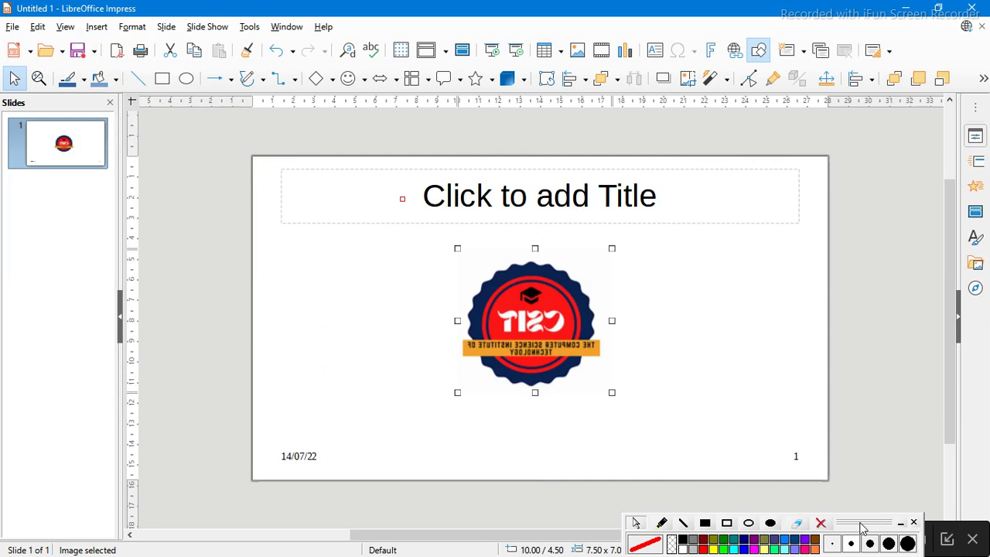
drag(861, 528, 746, 526)
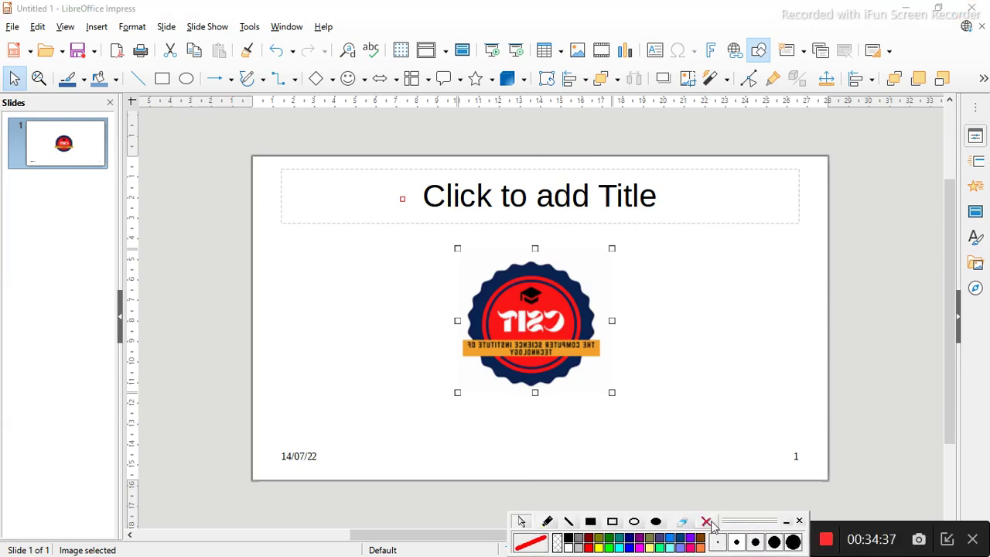